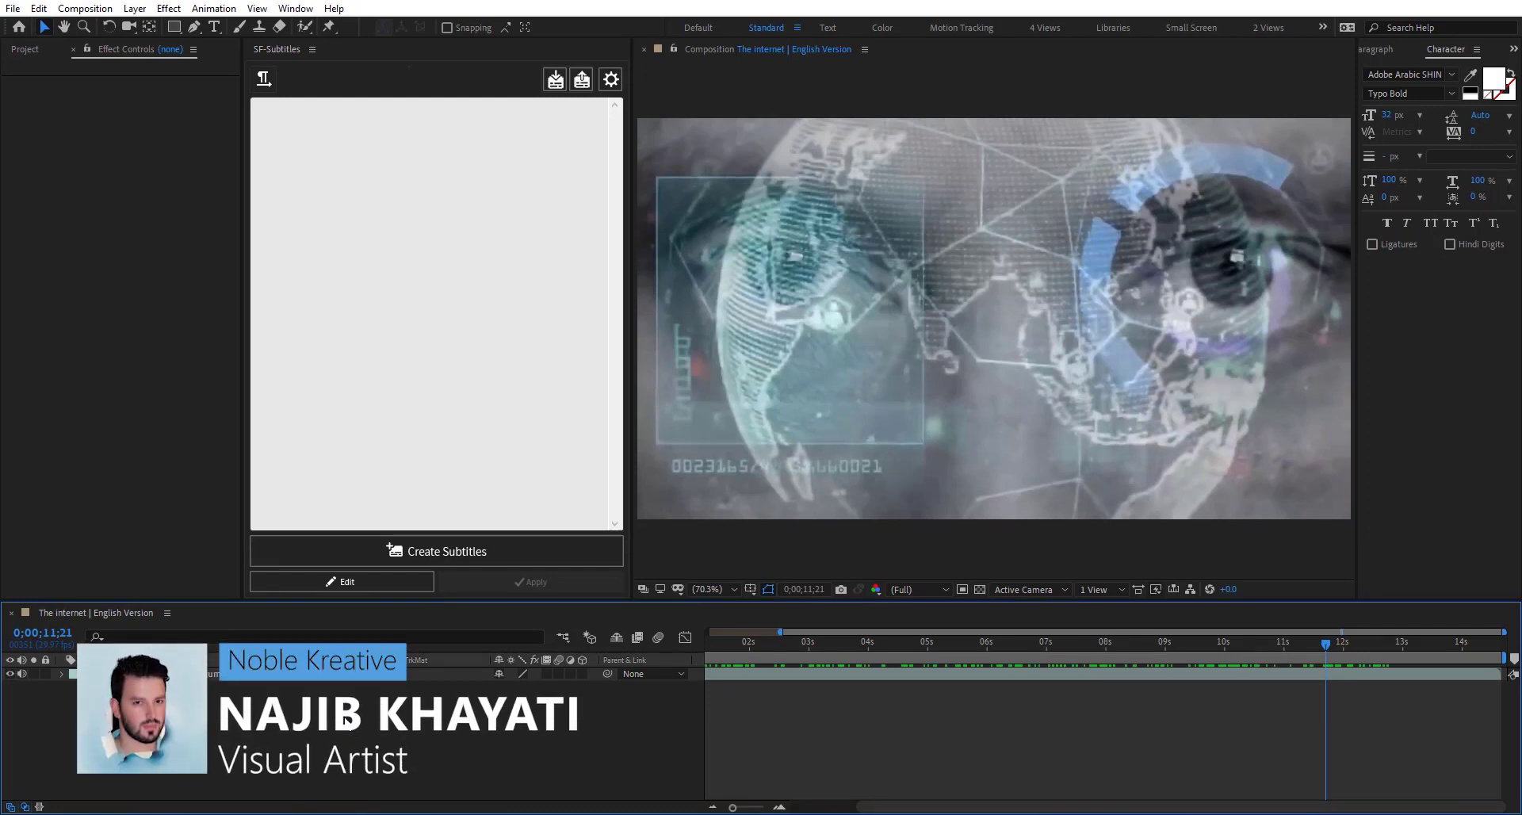
Step: Widen the SF-Subtitles panel slightly and place the cursor in its script area
click(295, 8)
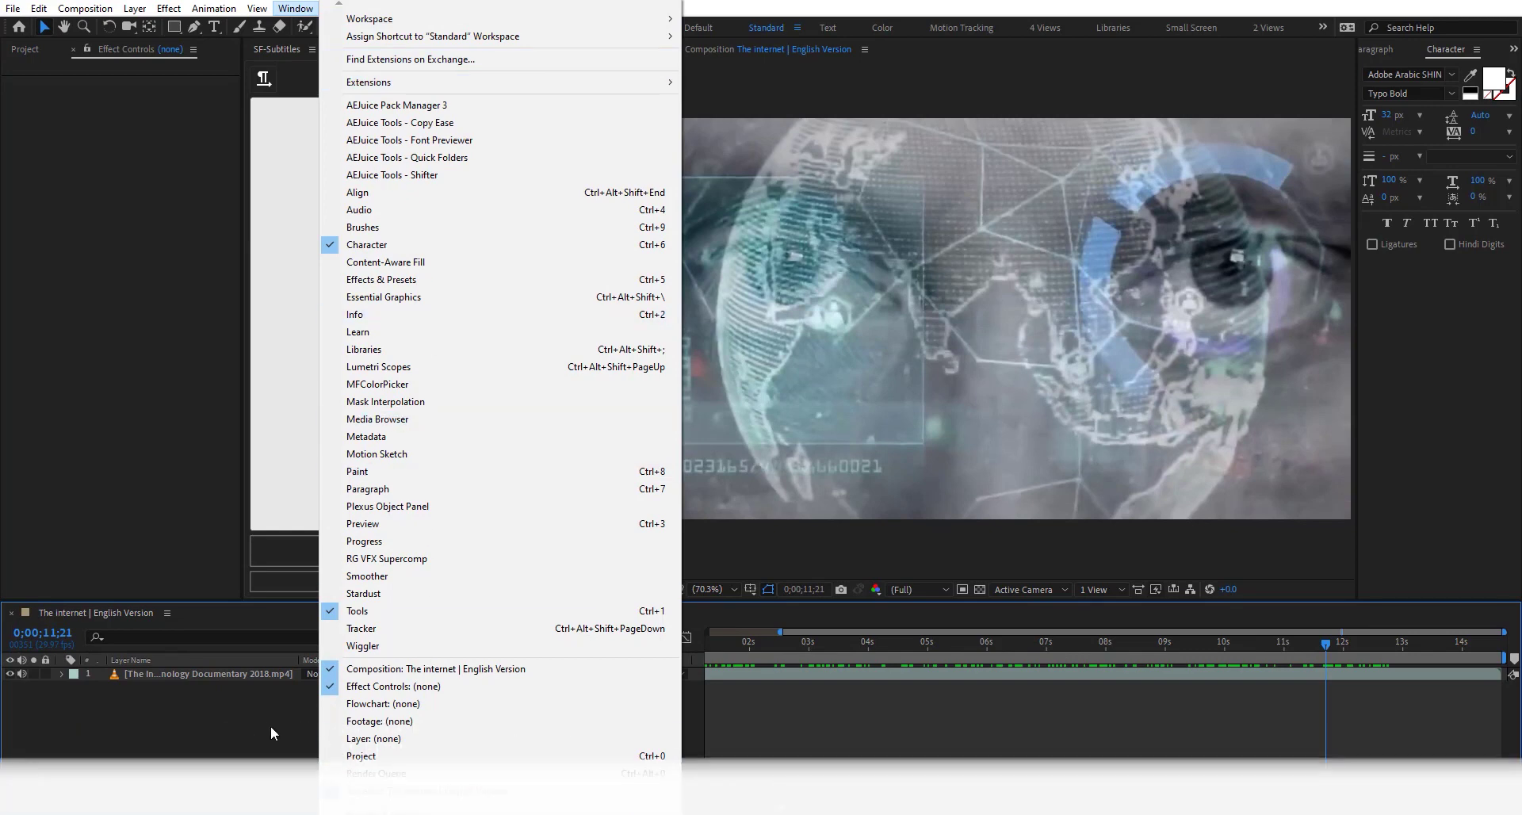
click(270, 726)
click(383, 84)
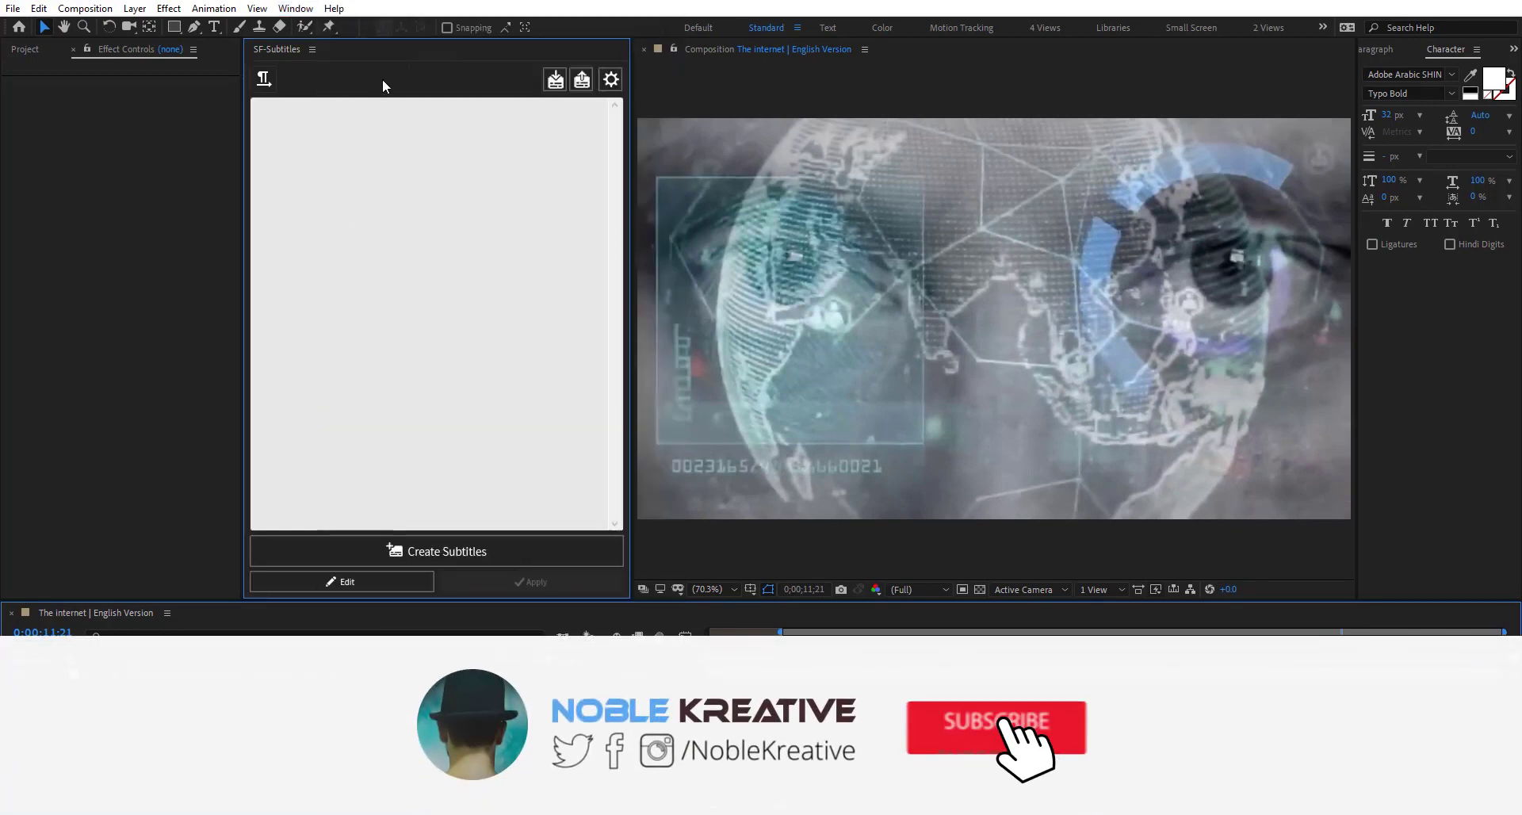
drag(632, 95, 673, 80)
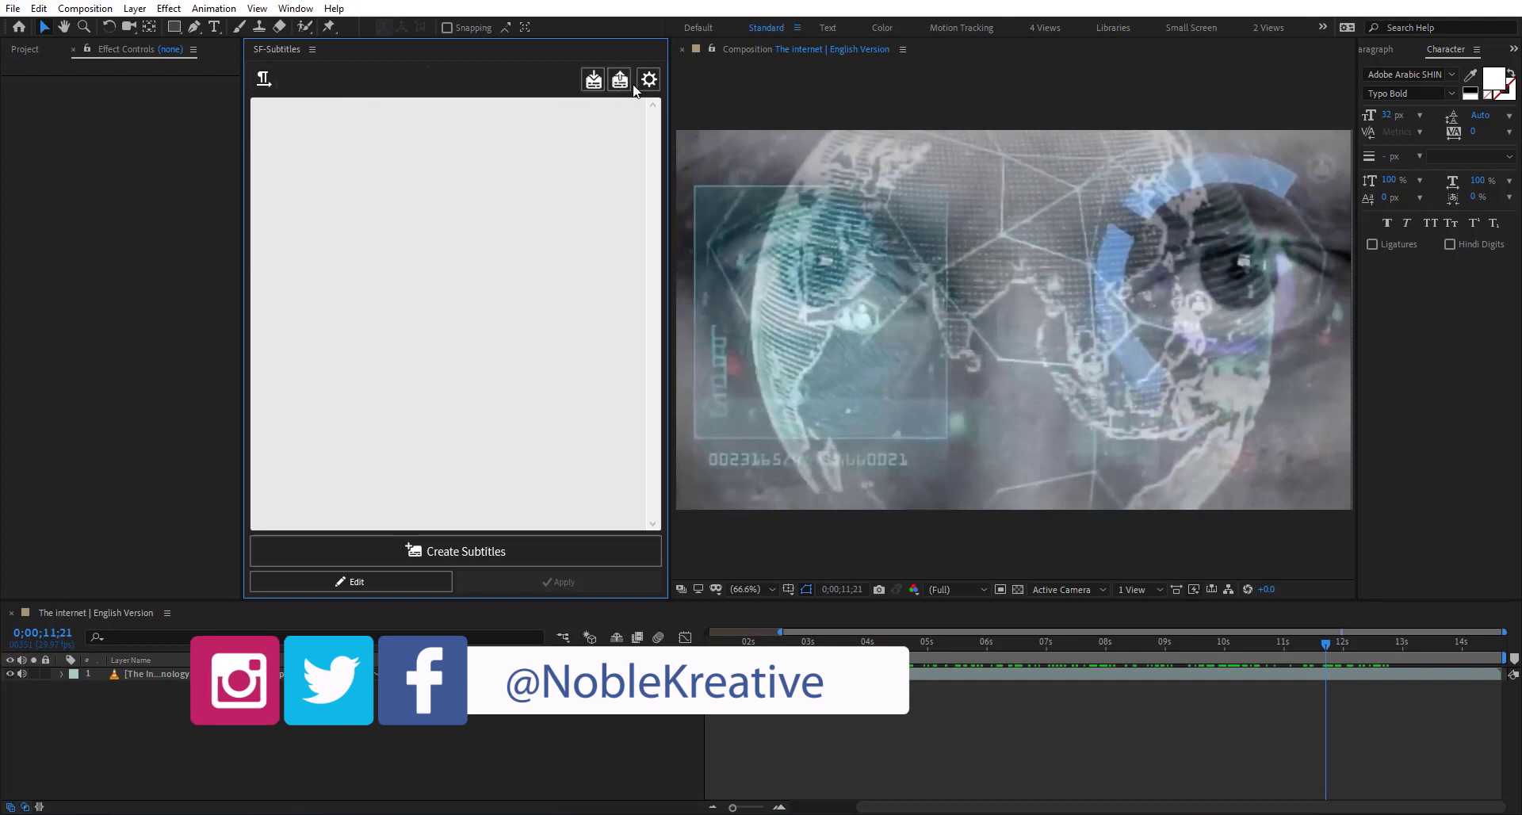
click(431, 160)
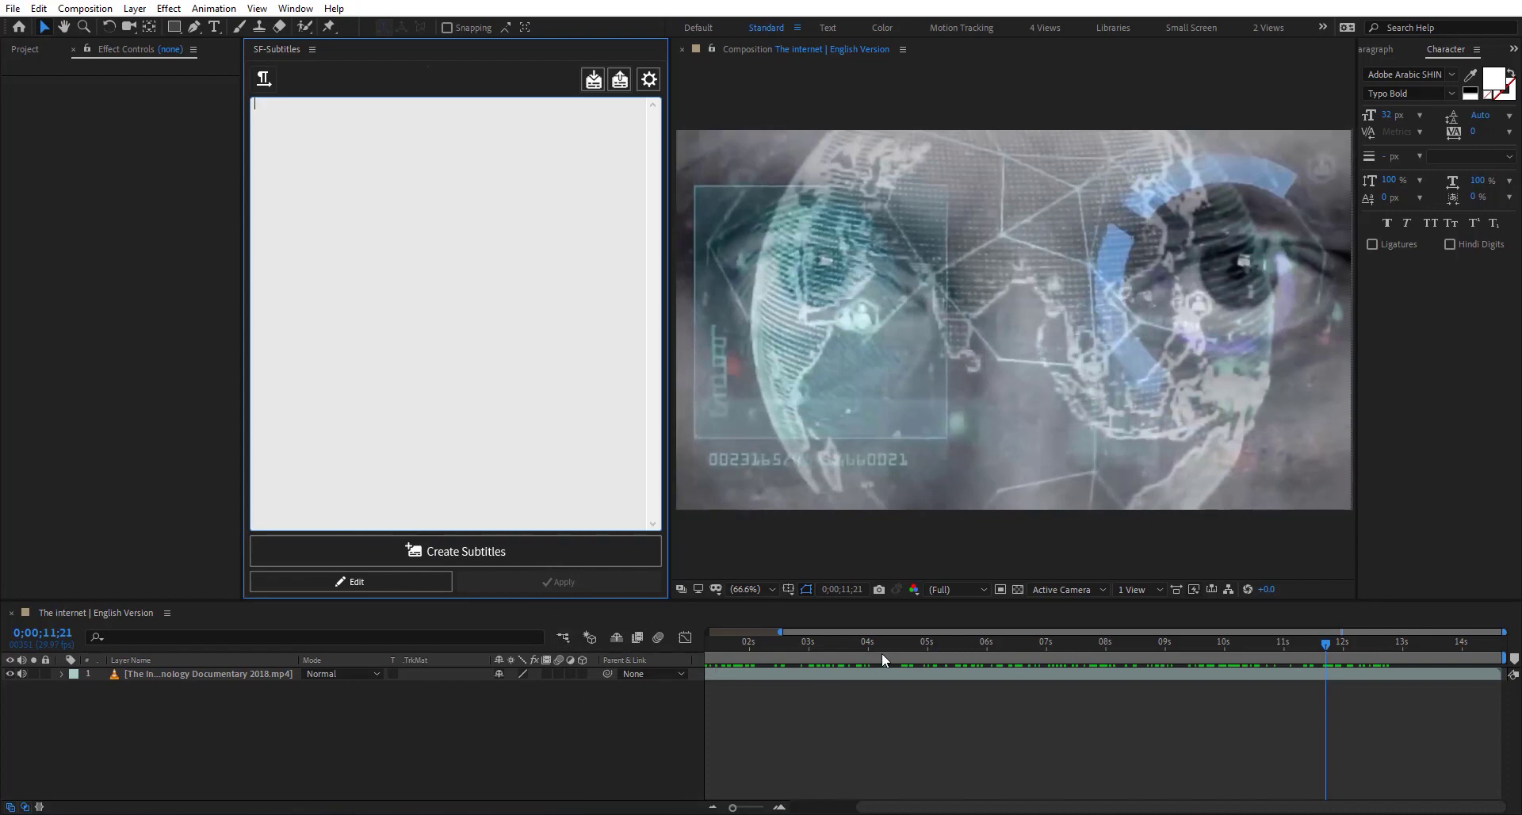
Step: Create subtitles from the full narration starting "as a species we have an inbuilt need" entered as one unbroken paragraph
drag(870, 807, 801, 806)
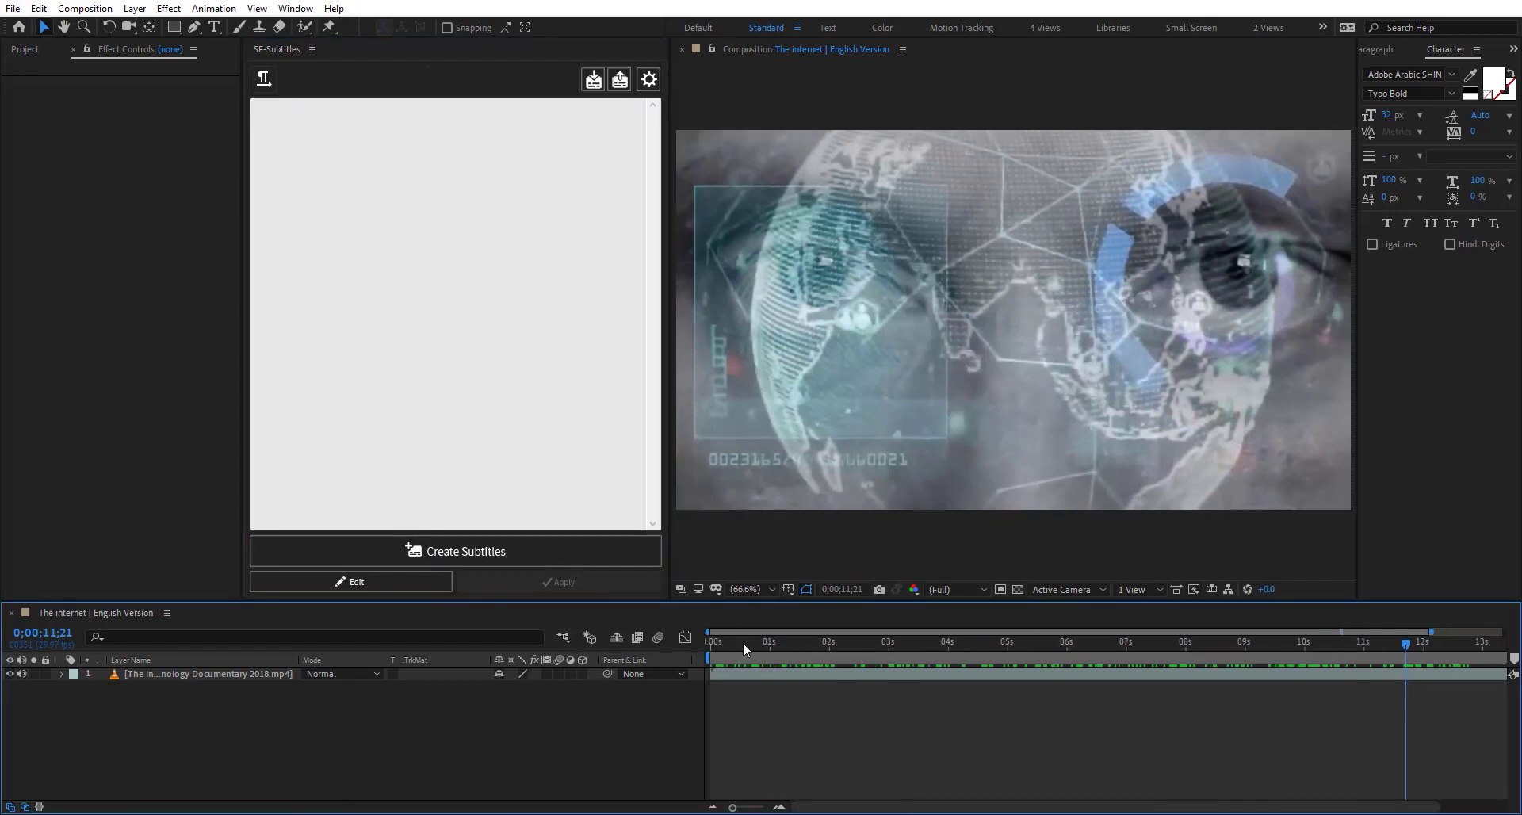
drag(743, 644, 1054, 618)
click(443, 170)
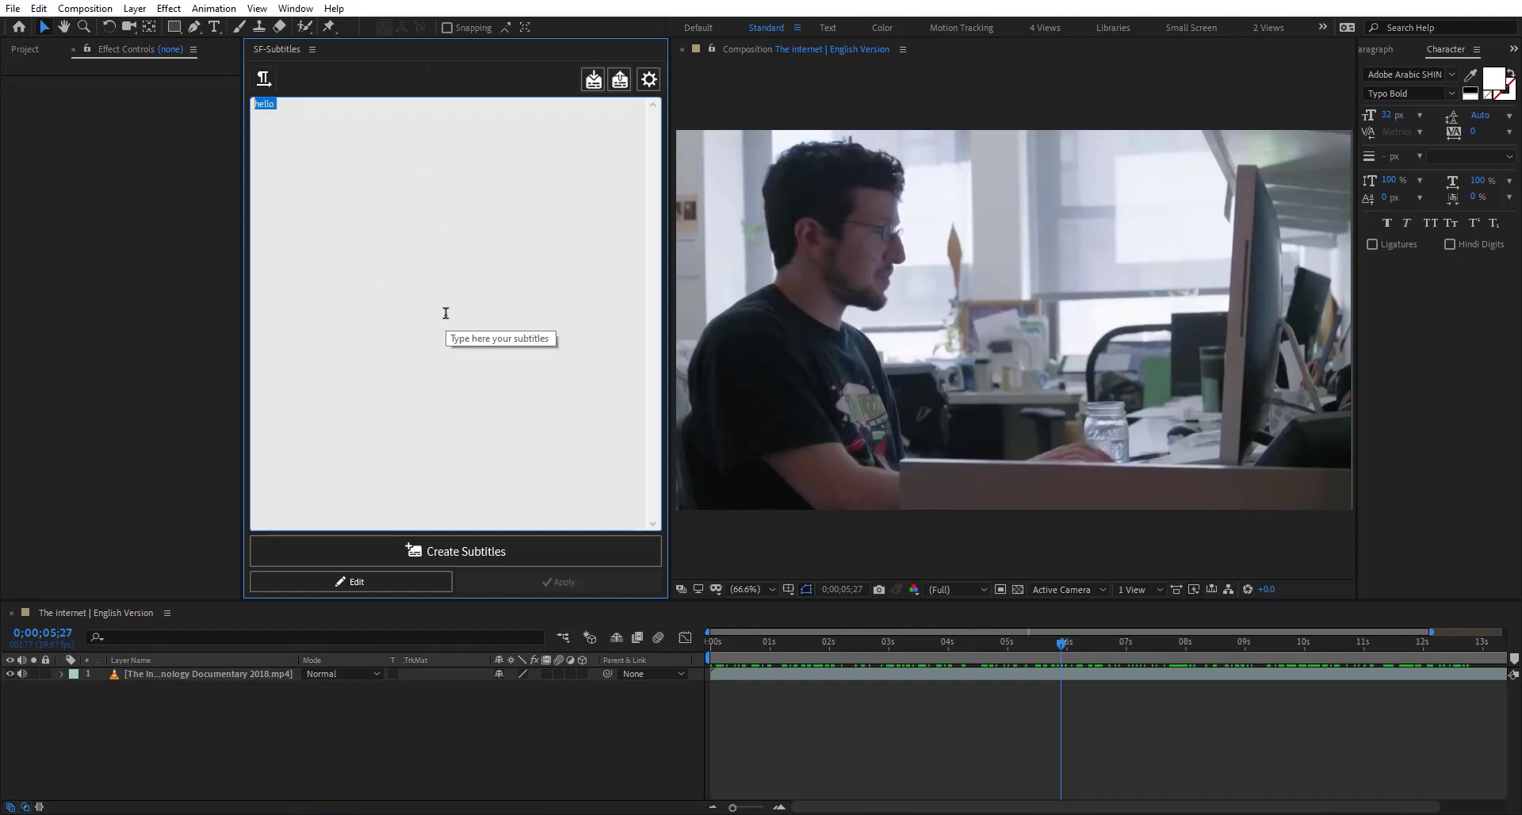
text(as a species we have an inbuilt need to connect with othersto communicate and share our stories to create community in essence and the internet empowers us to do that in ways we never before imagined)
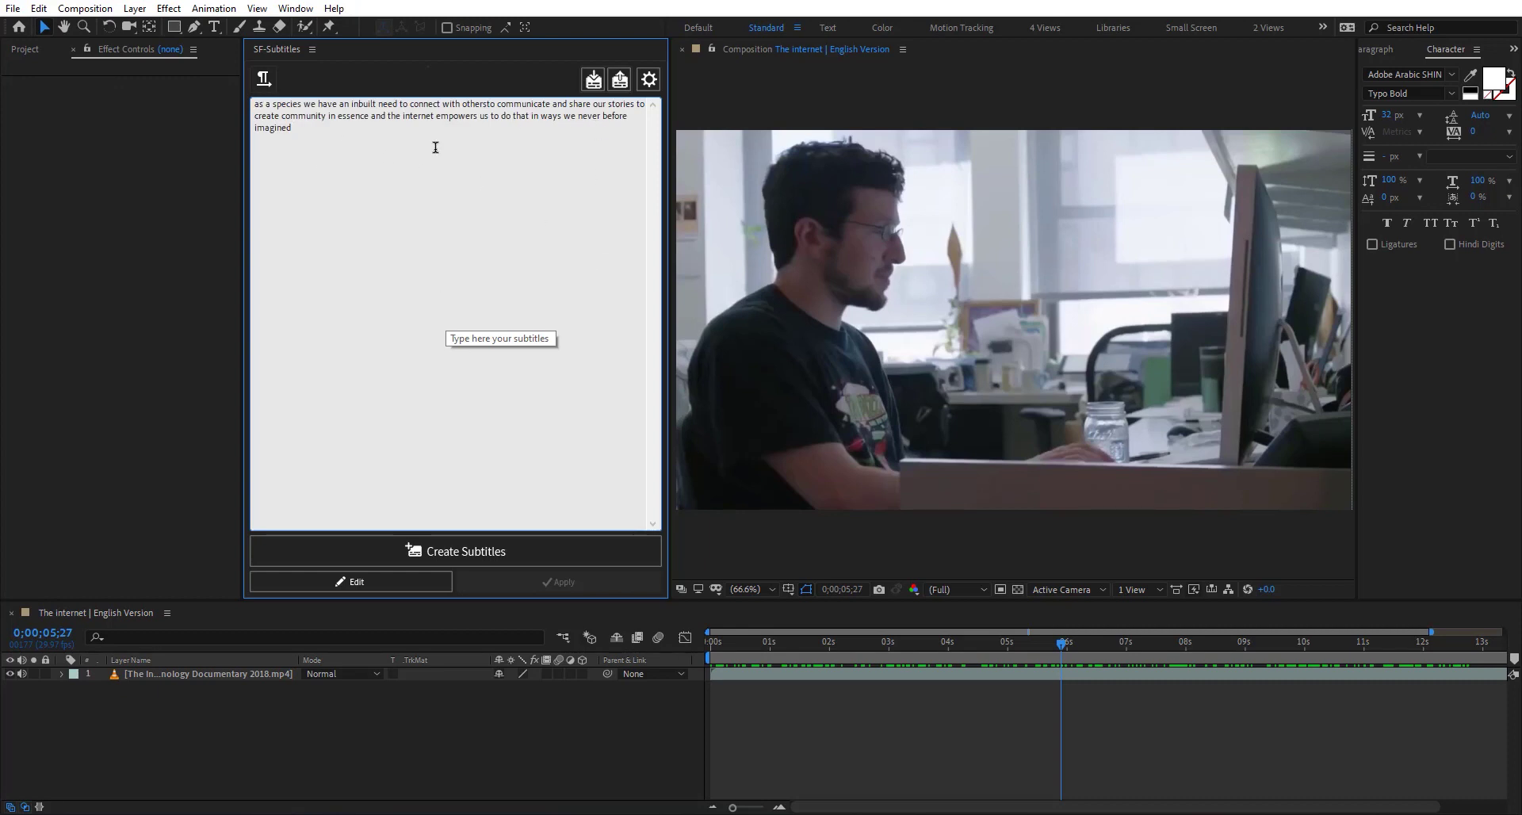
click(463, 547)
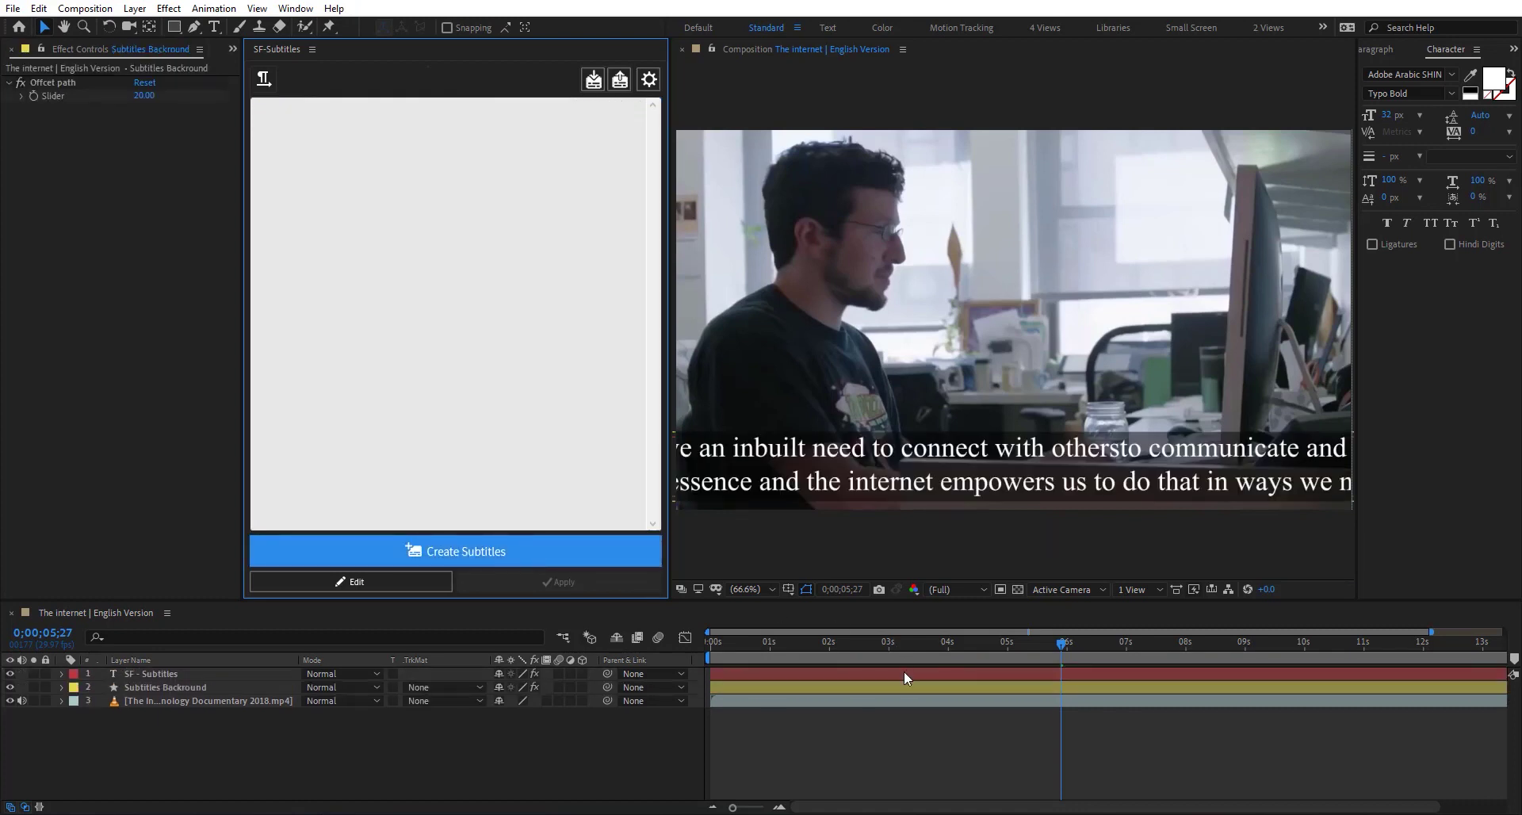
Step: Inspect the SF - Subtitles and background layers, reveal the Source Text keyframes, and scrub the video to check the caption
click(203, 678)
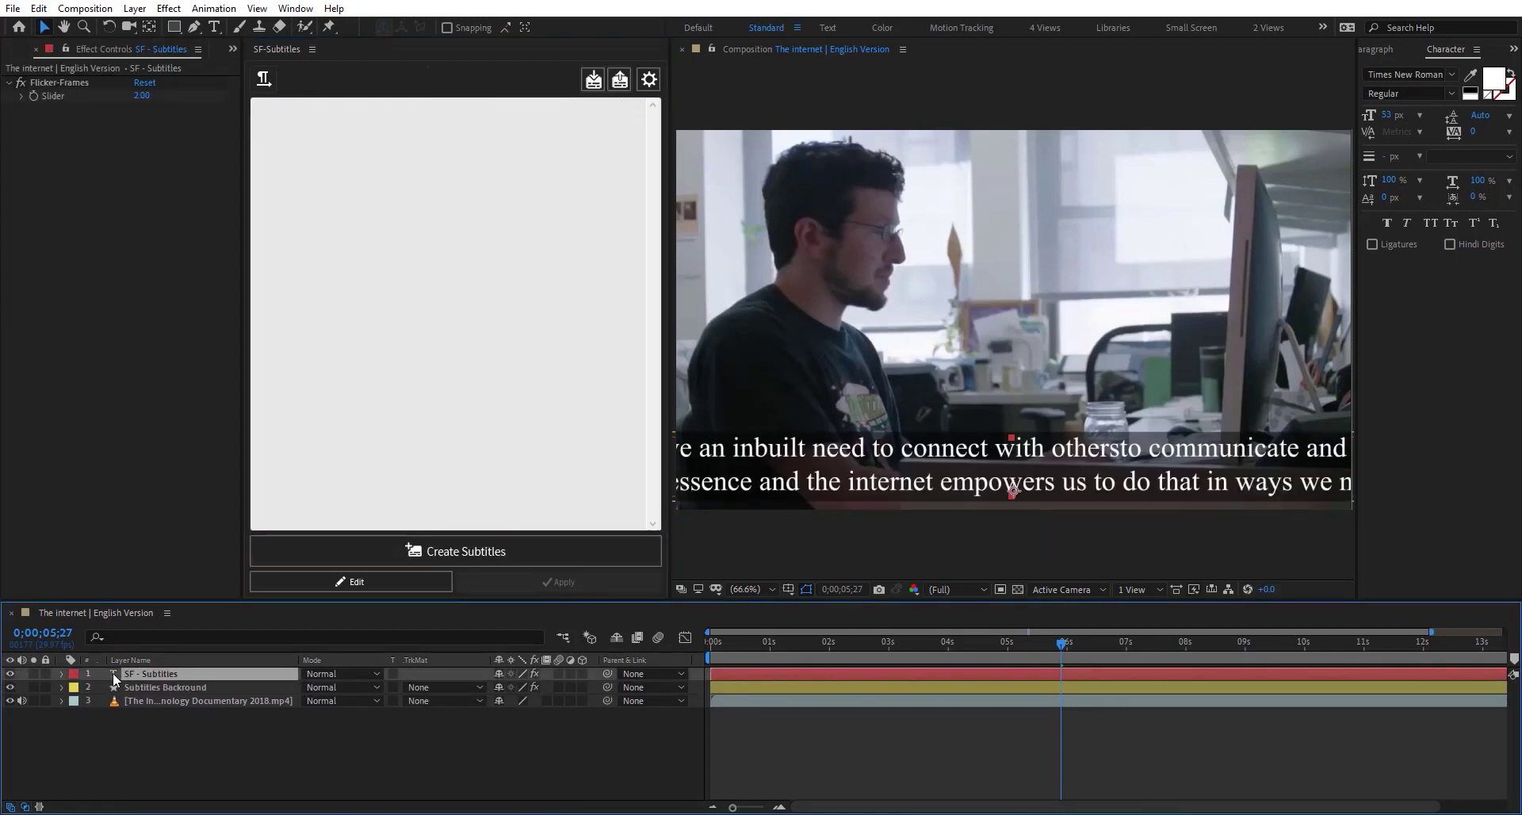
click(210, 688)
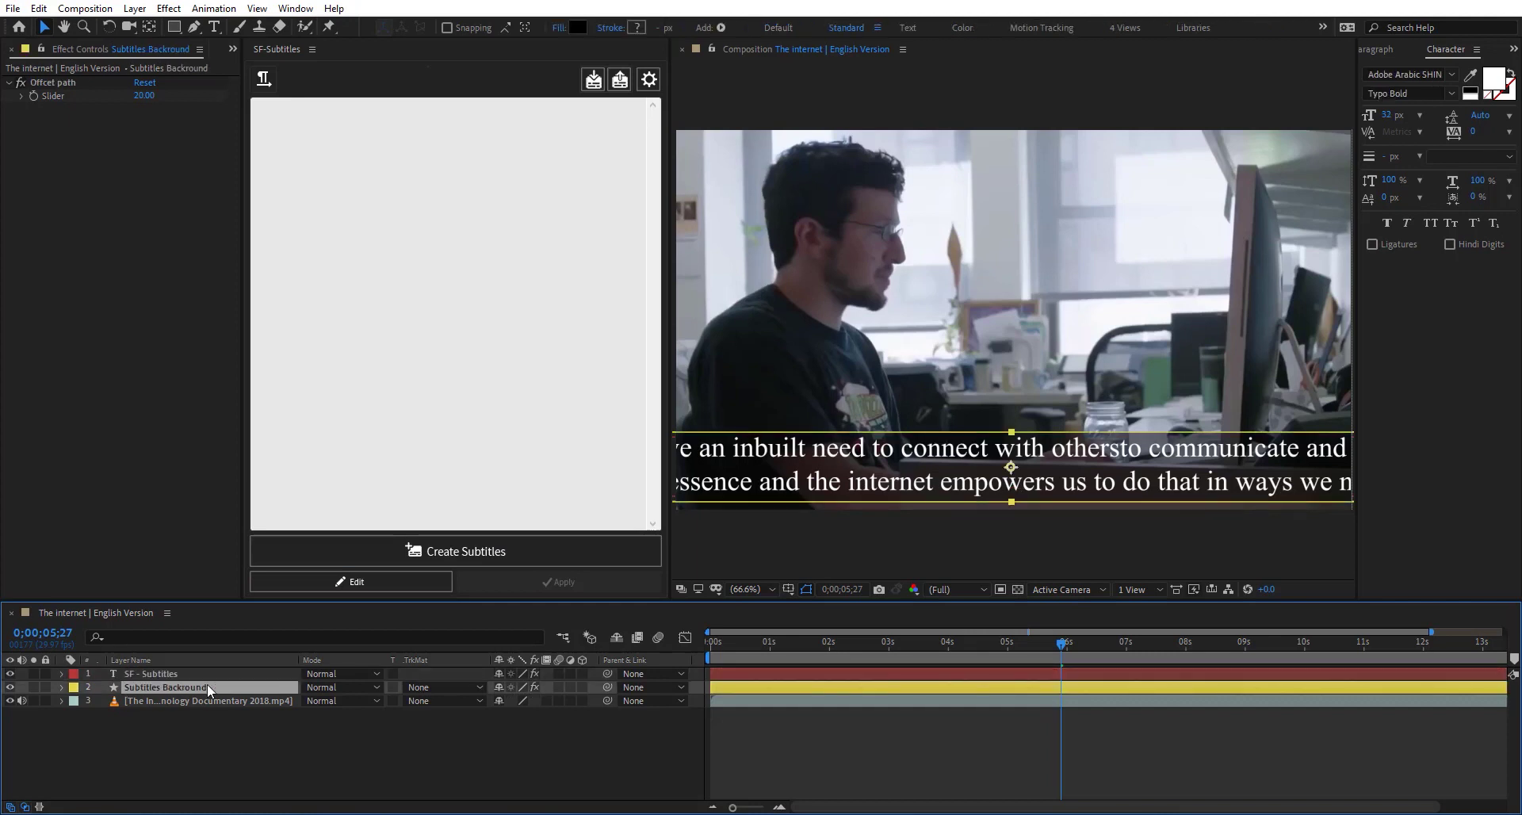
click(209, 675)
key(u)
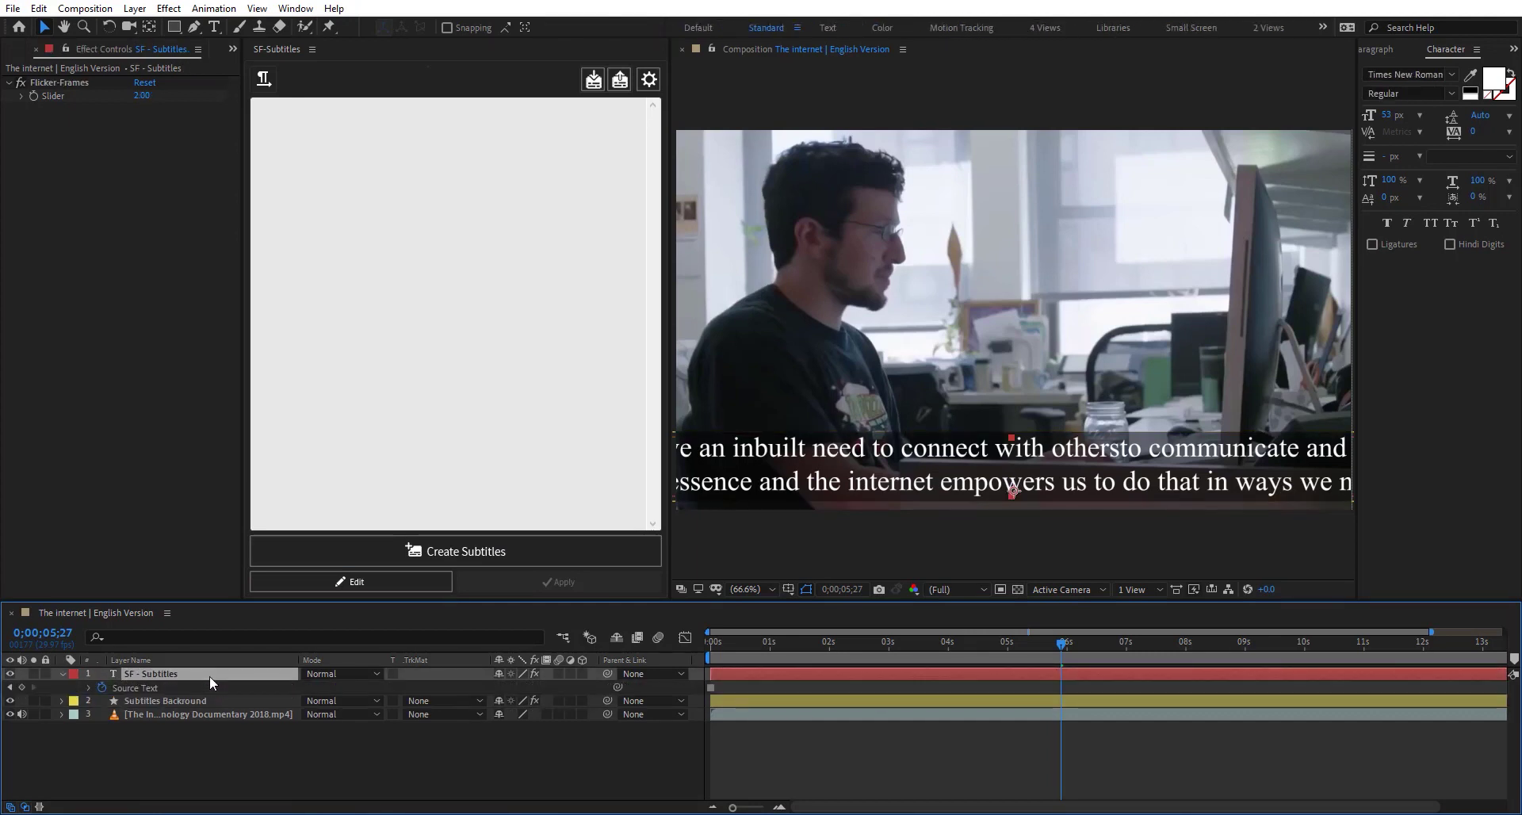
key(comma)
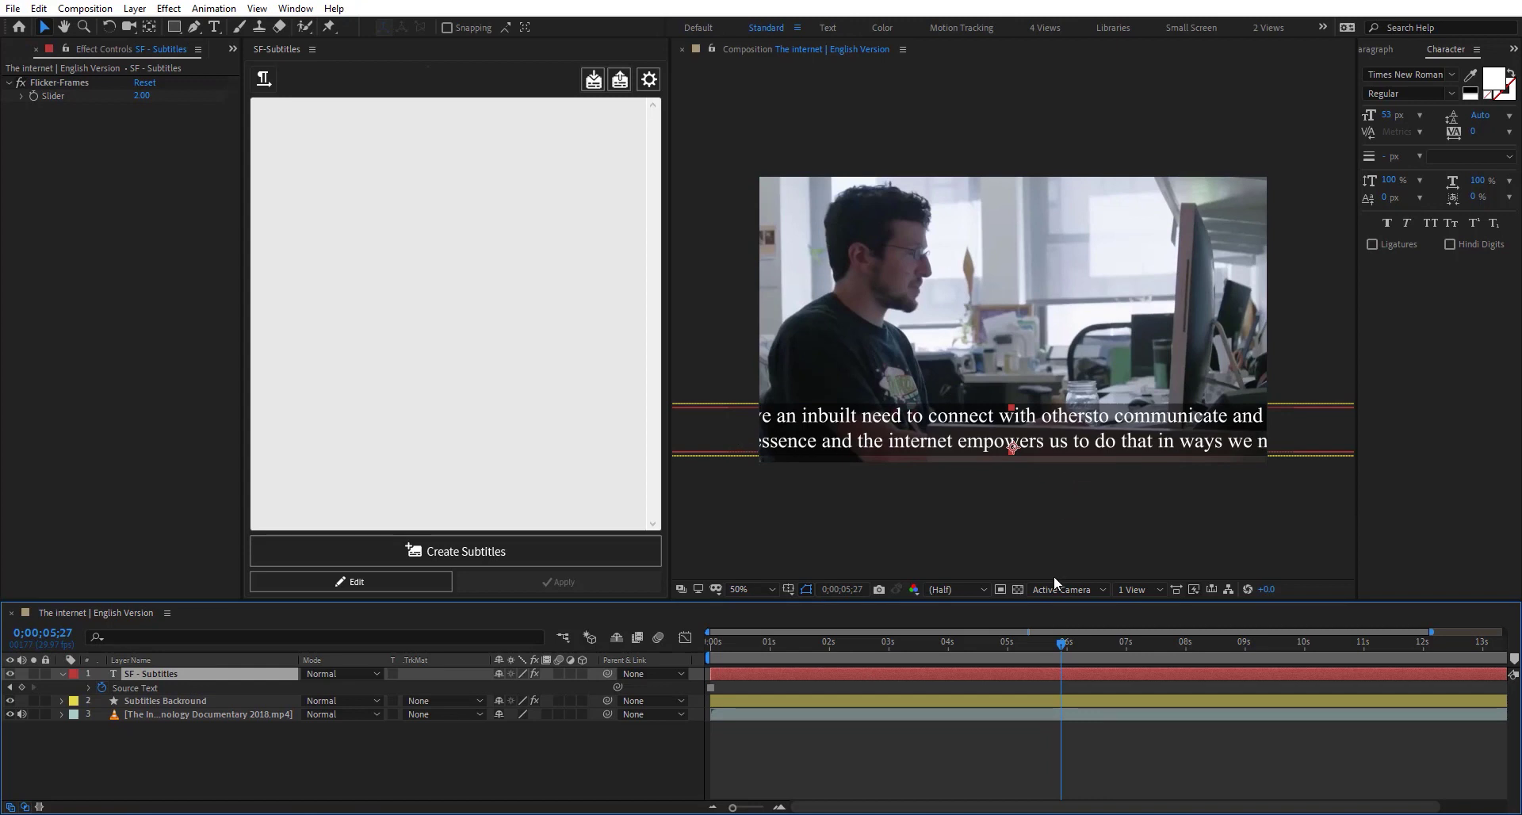
drag(738, 642, 726, 643)
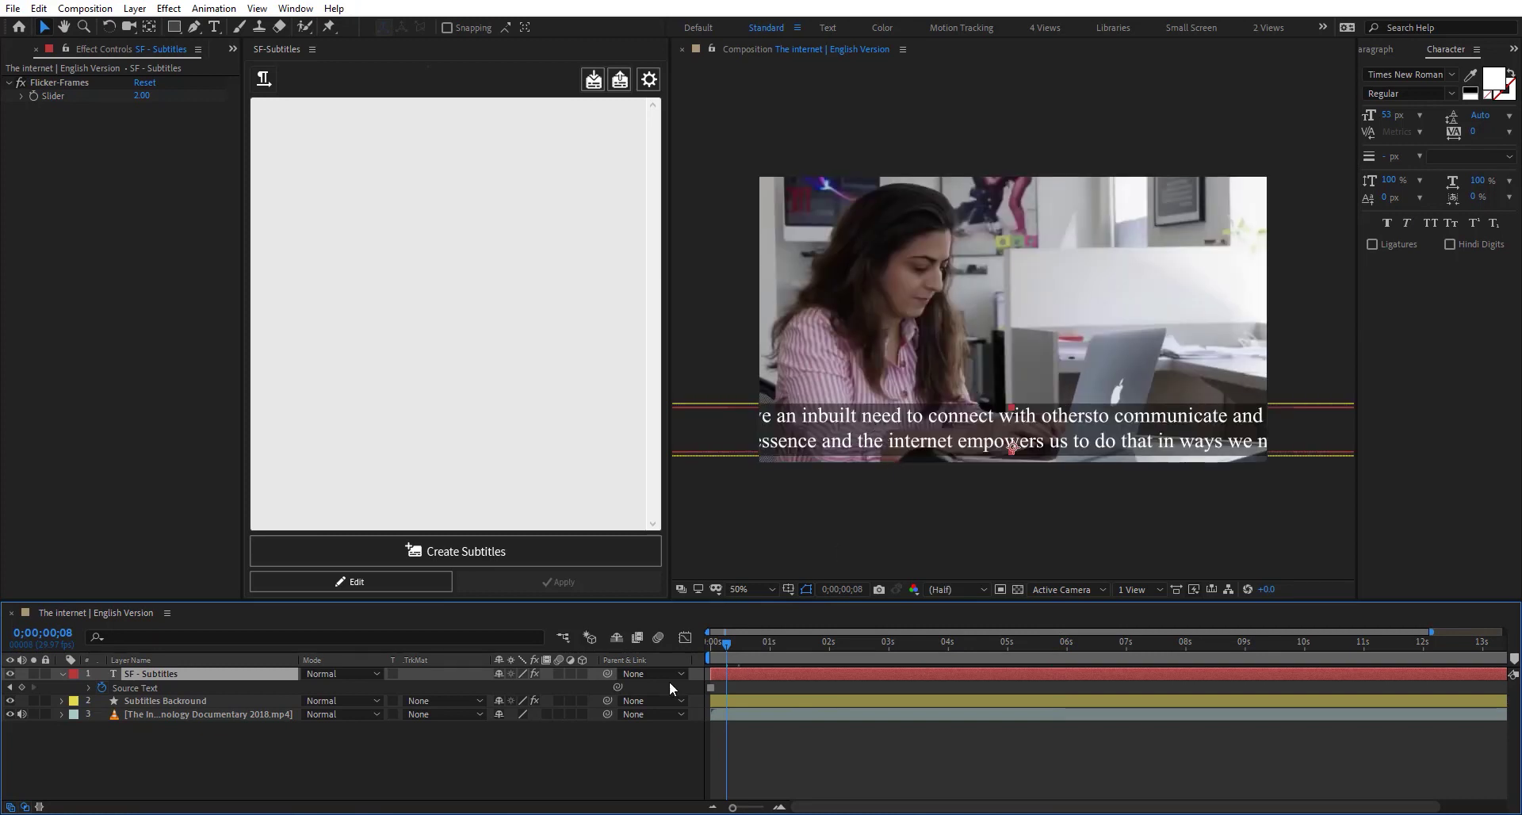
drag(772, 643, 968, 647)
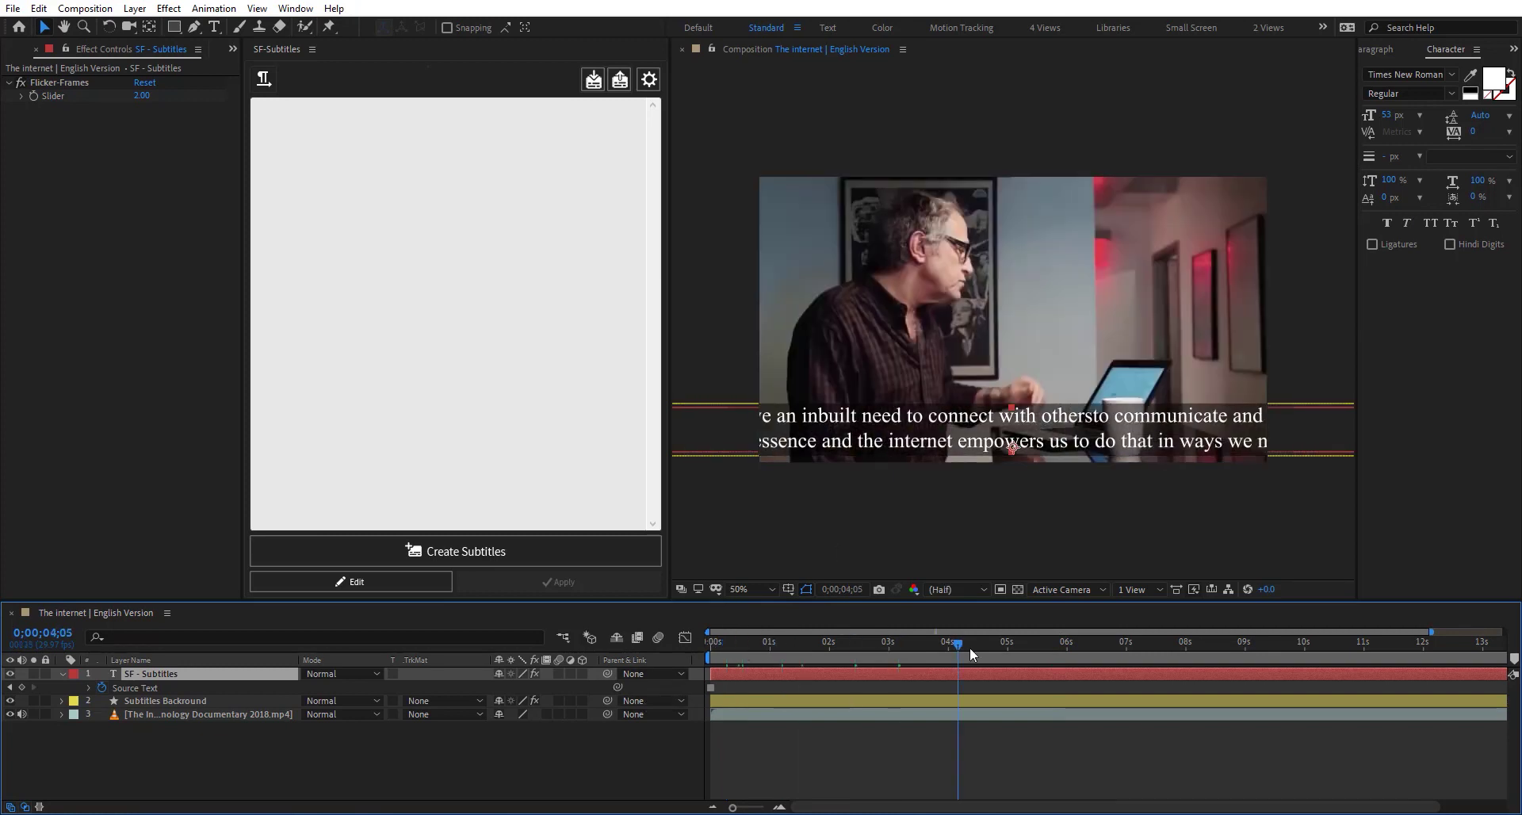
Step: Delete the SF - Subtitles text layer and its subtitle background layer
shift+click(241, 696)
key(Delete)
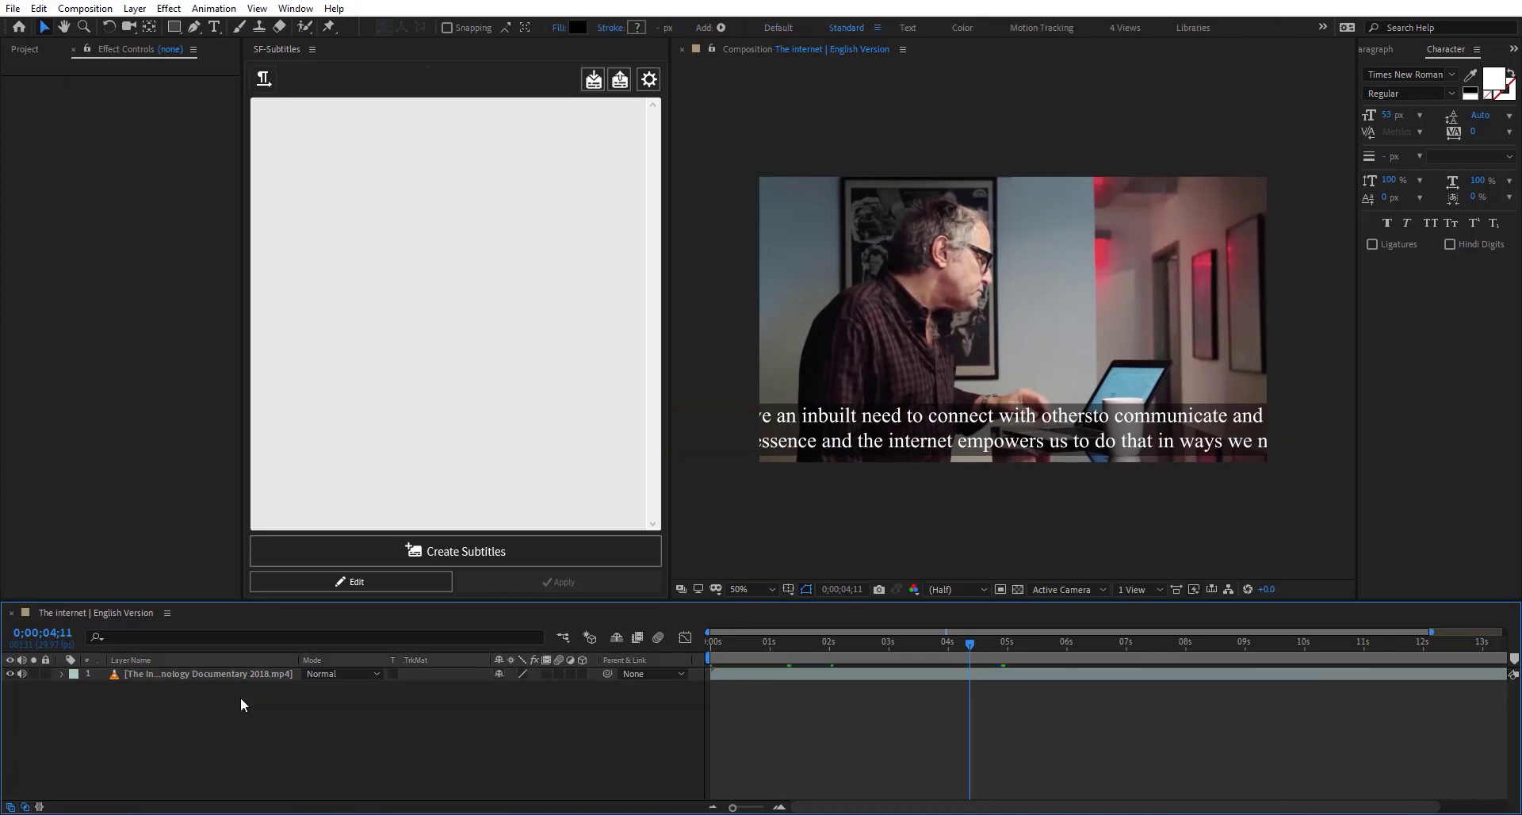
Step: Enter the narration again in the script area and split it into five lines, breaking after "need", "communicate", "community" and "empowers us to"
click(418, 160)
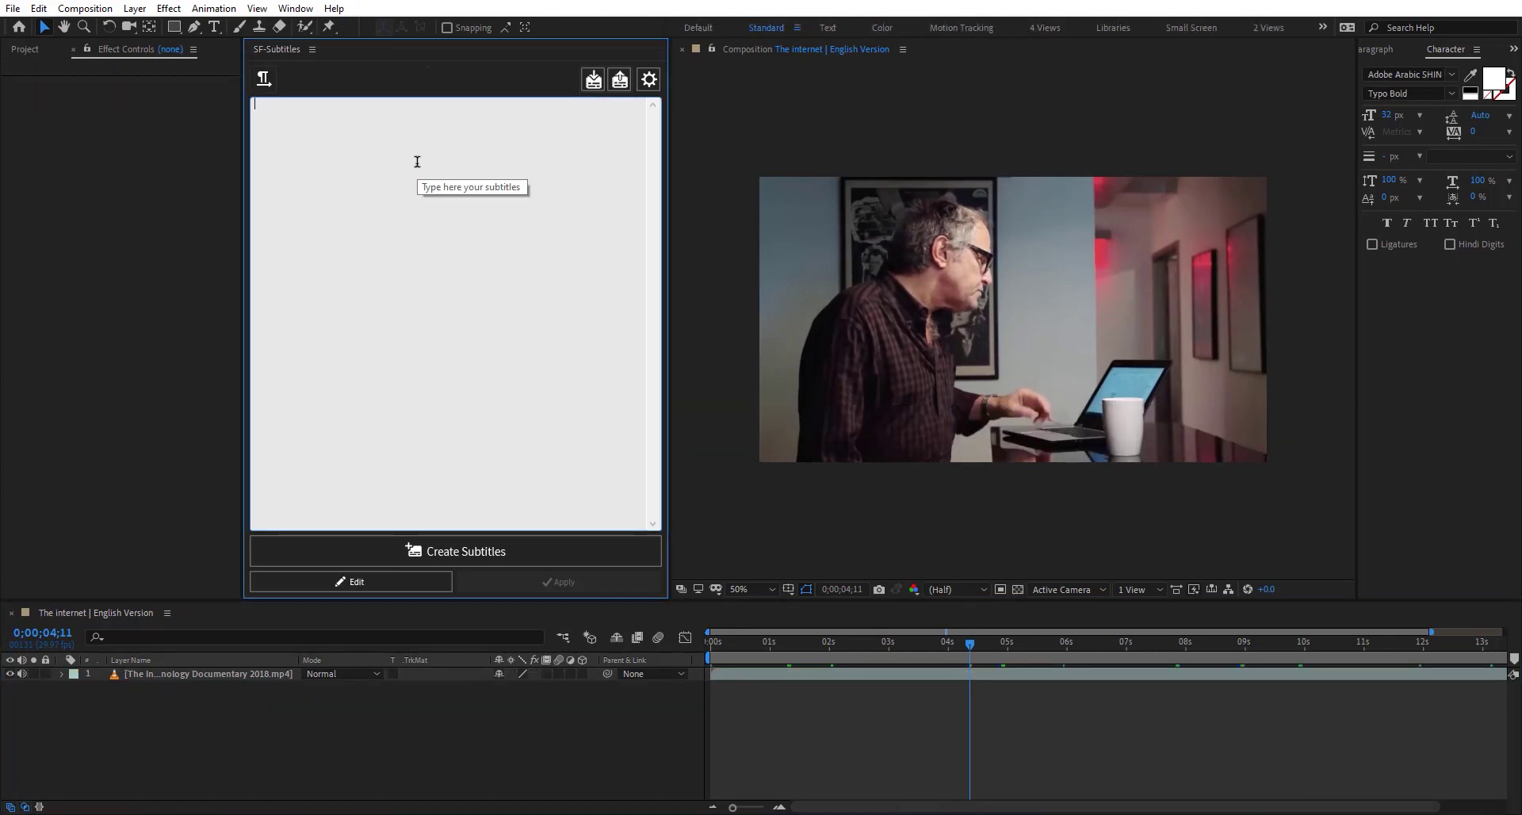
text(as a species we have an inbuilt need to connect with othersto communicate and share our stories to create community in essence and the internet empowers us to do that in ways we never before imagined)
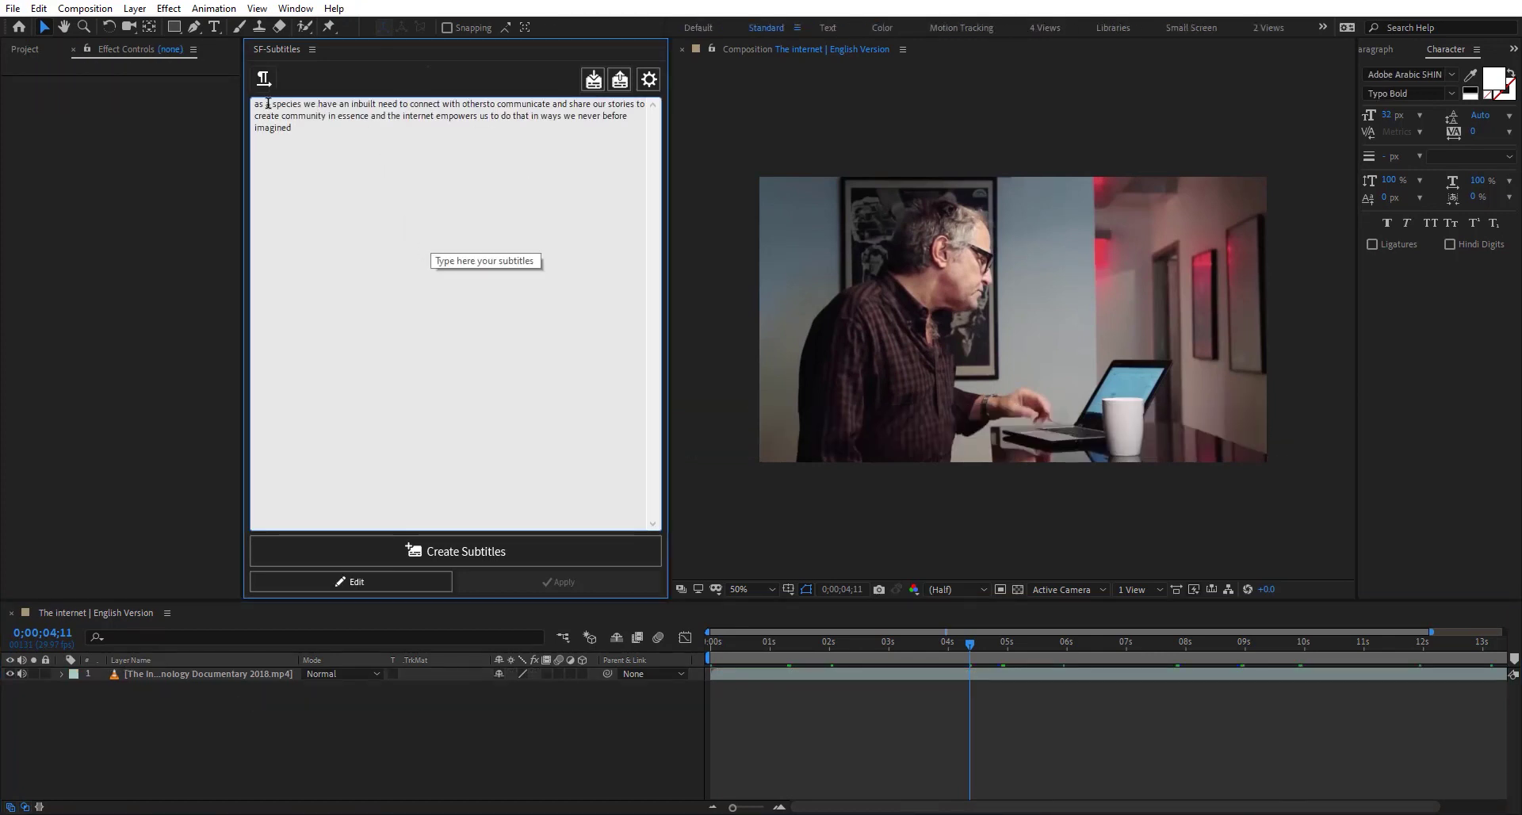
click(399, 104)
key(Return)
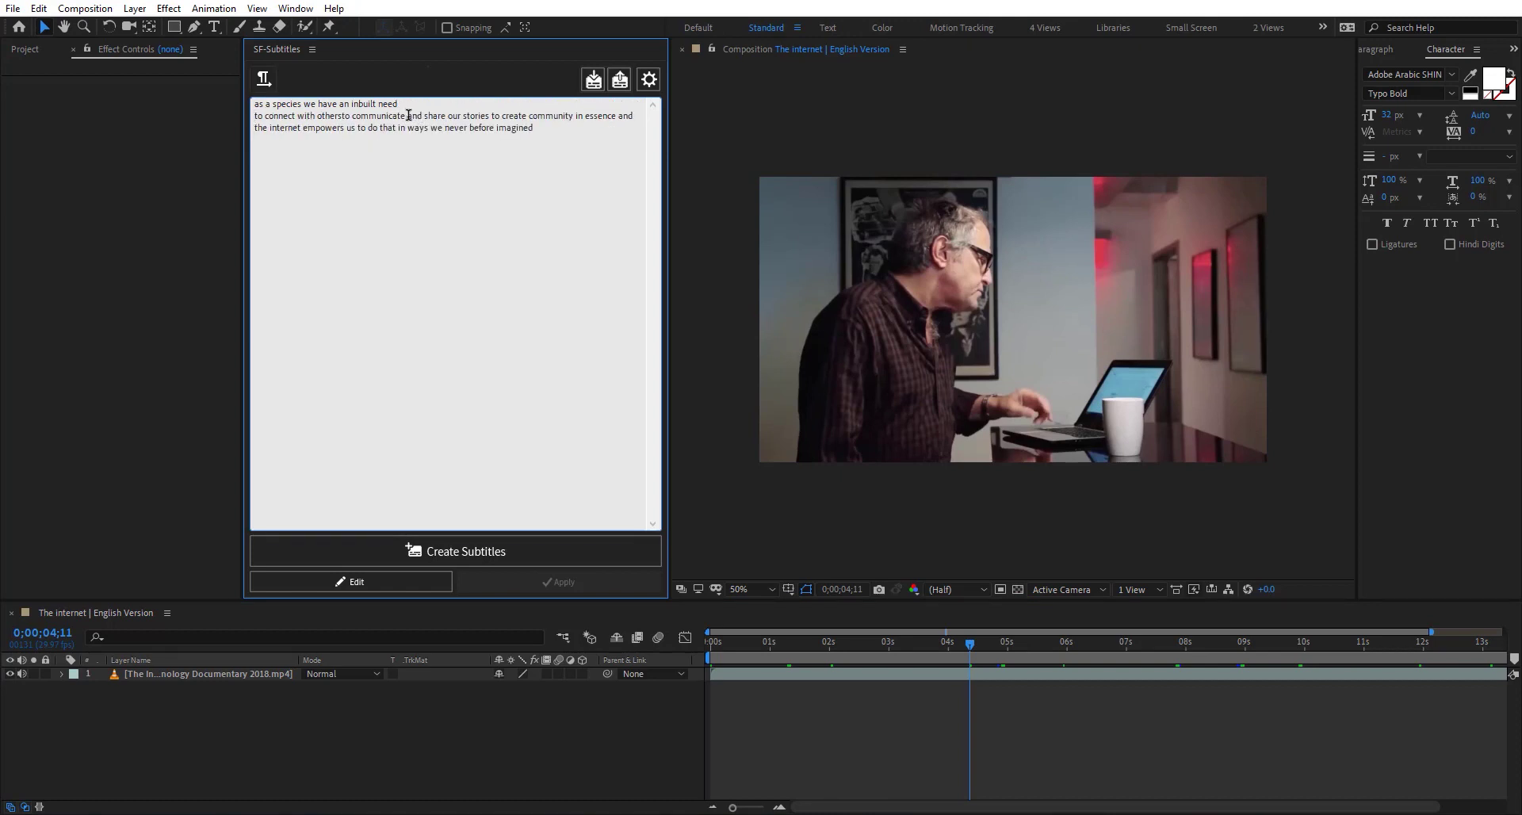
click(408, 116)
key(Return)
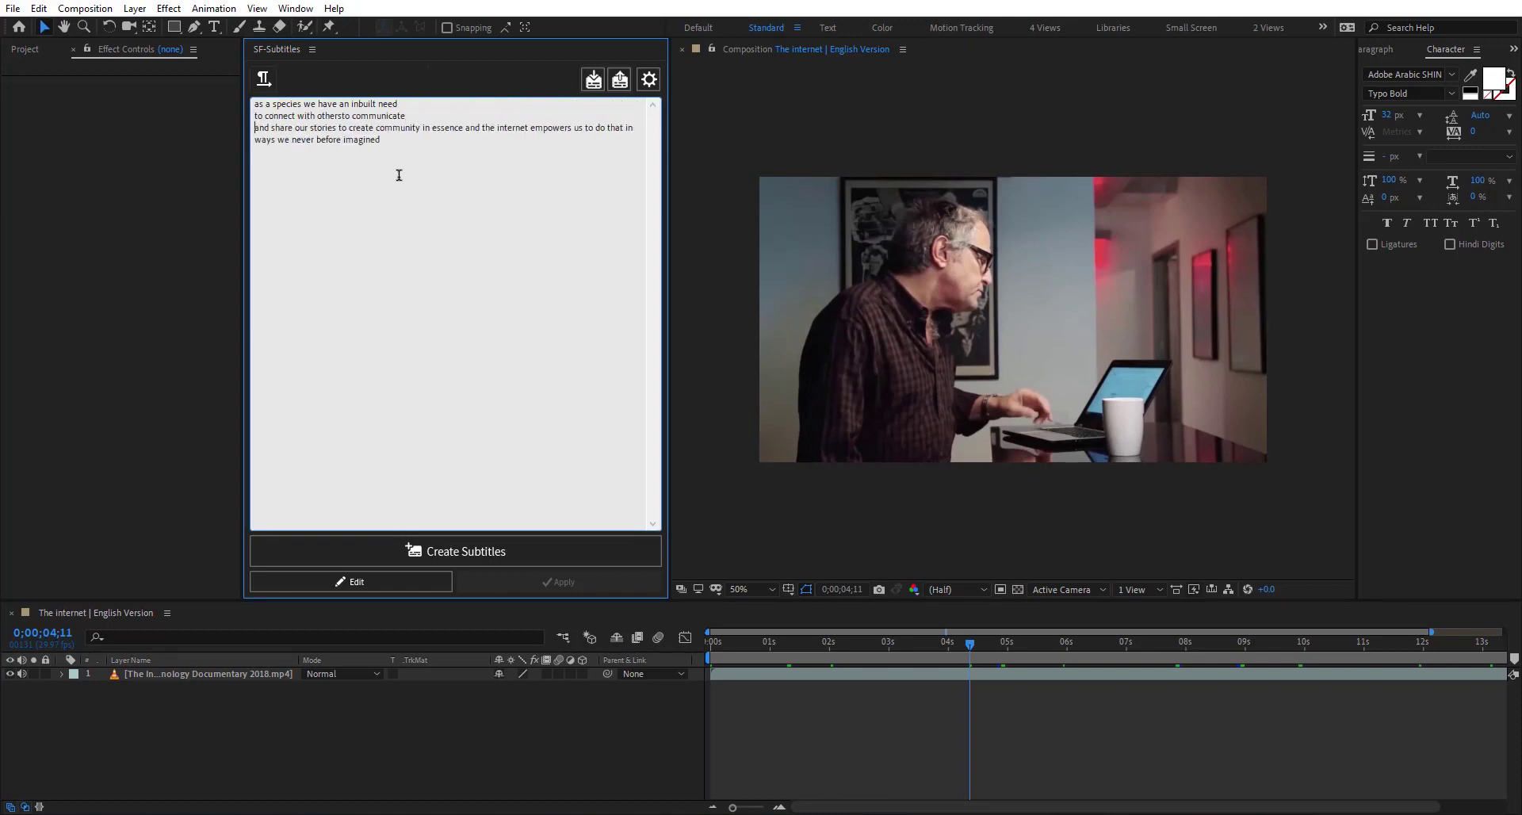
click(422, 127)
key(Return)
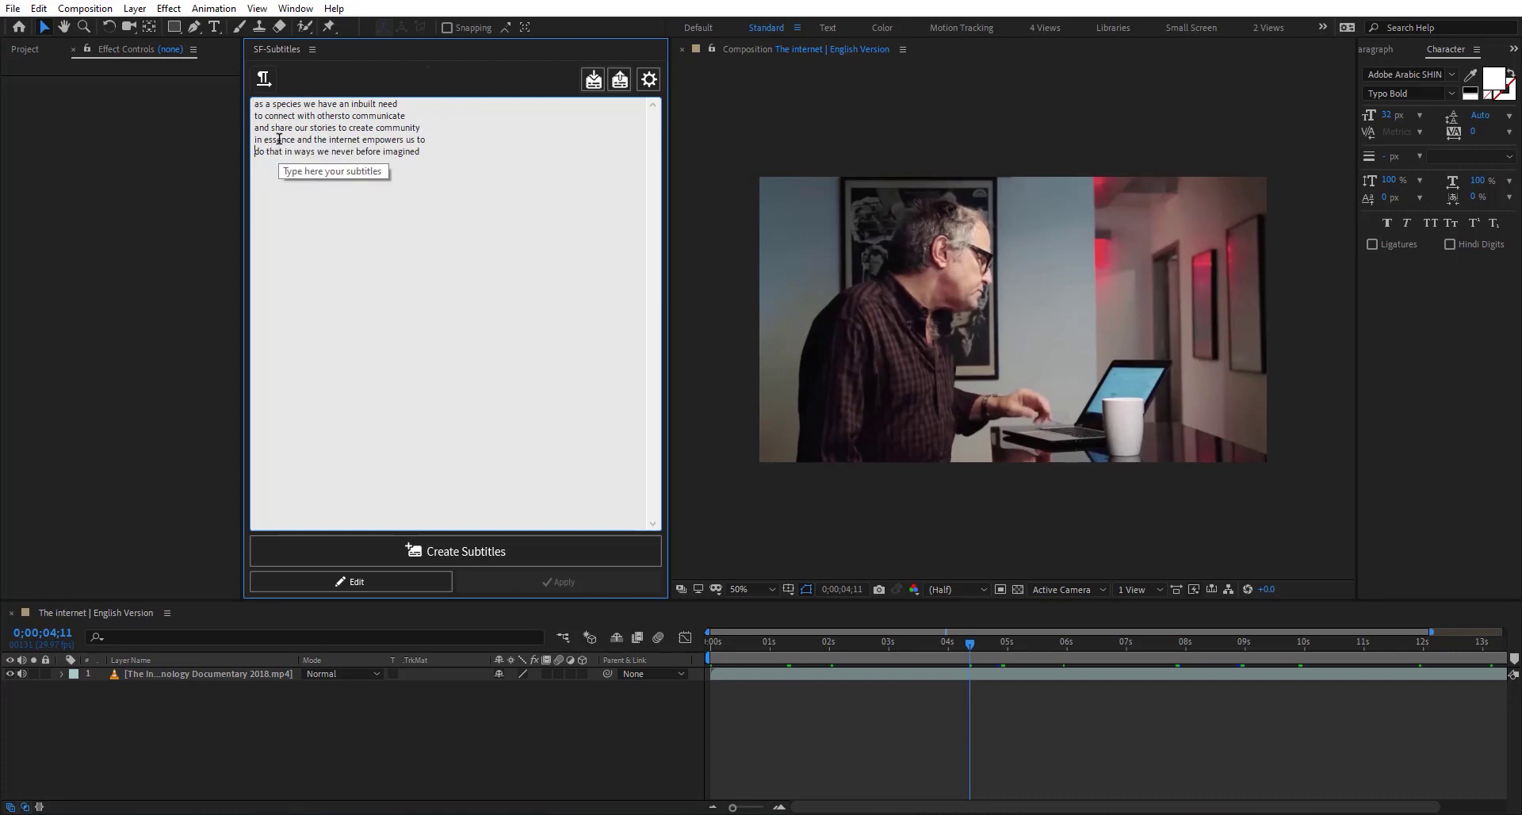
Step: Create subtitles from the five script lines and reveal the Source Text keyframes on the SF - Subtitles layer
click(484, 550)
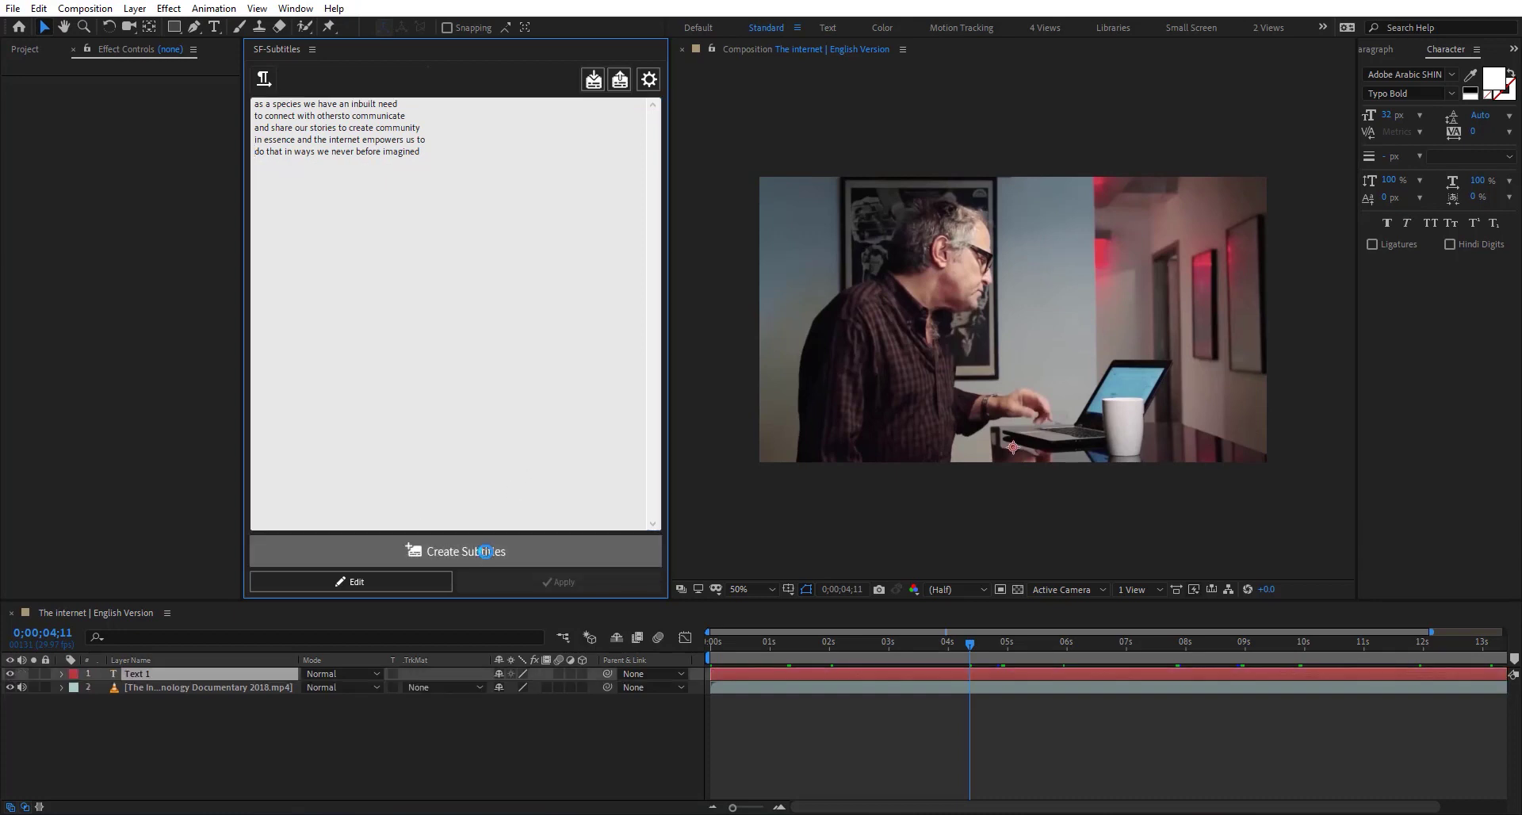
click(774, 674)
key(u)
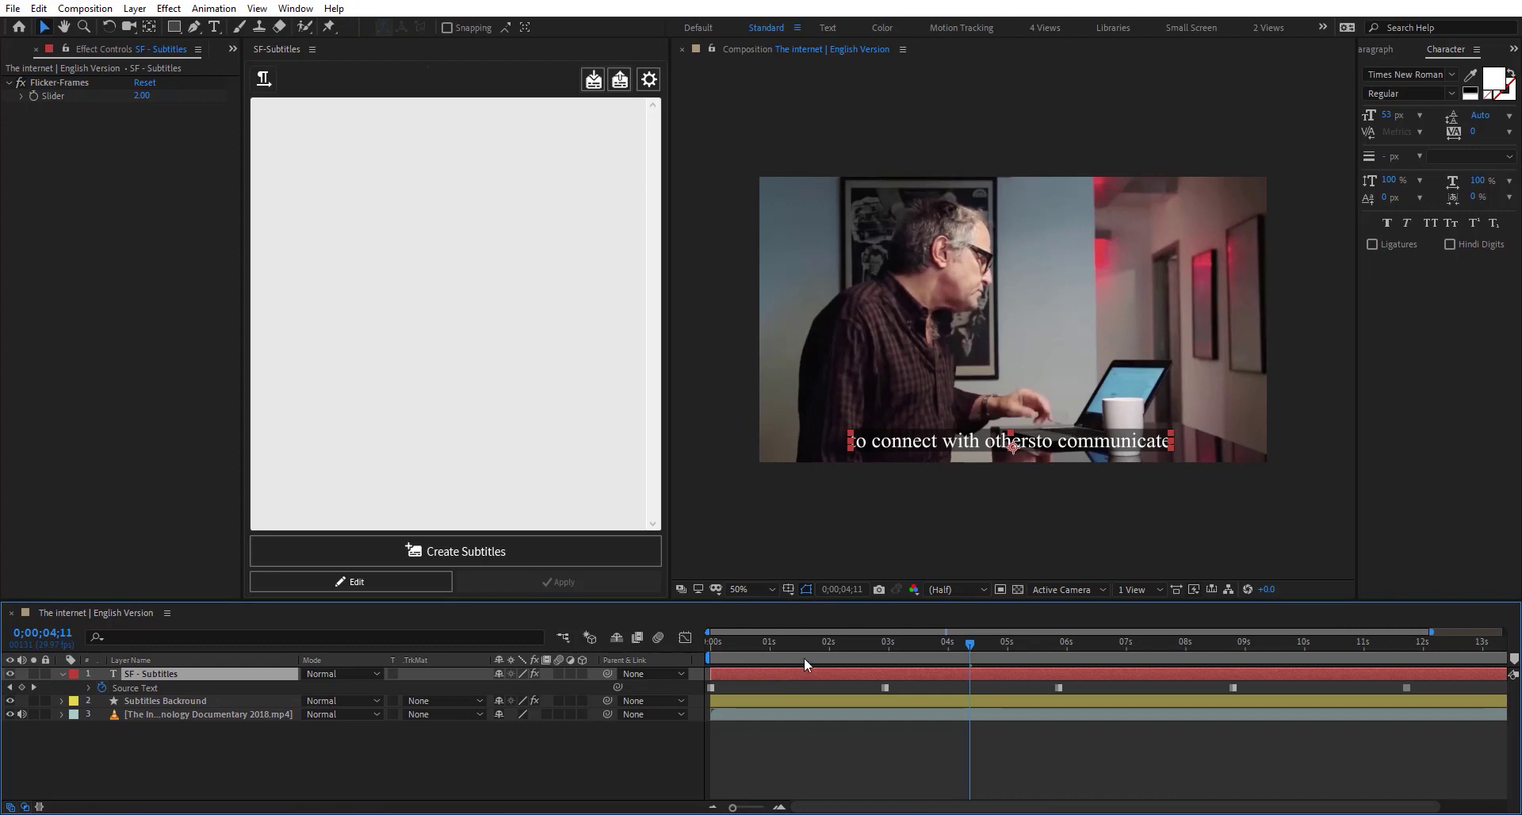
Step: Play and scrub the whole composition to review the caption changes at each keyframe, finishing at the first frame
drag(726, 644, 697, 658)
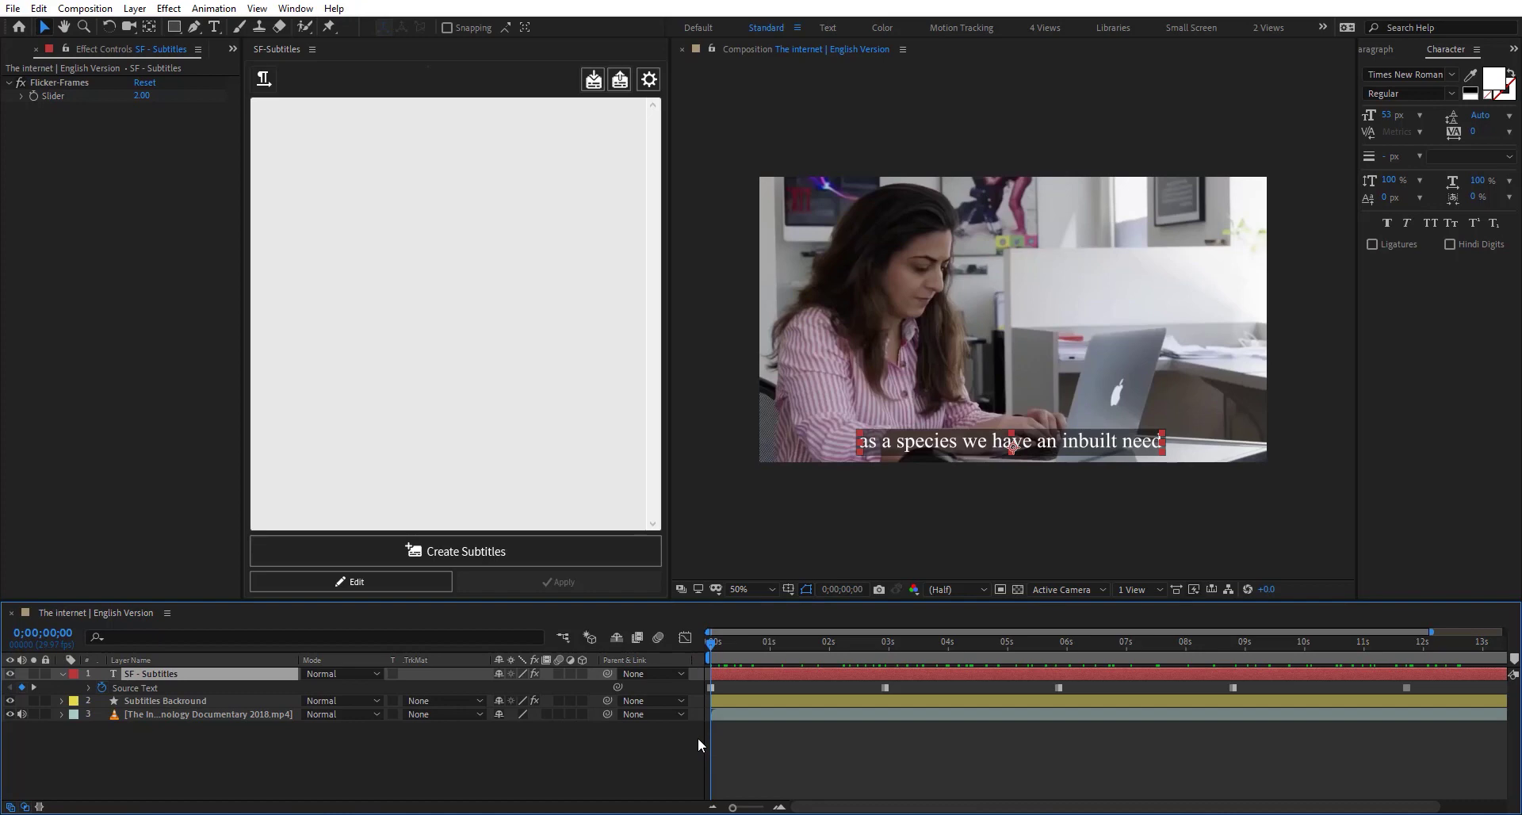
key(space)
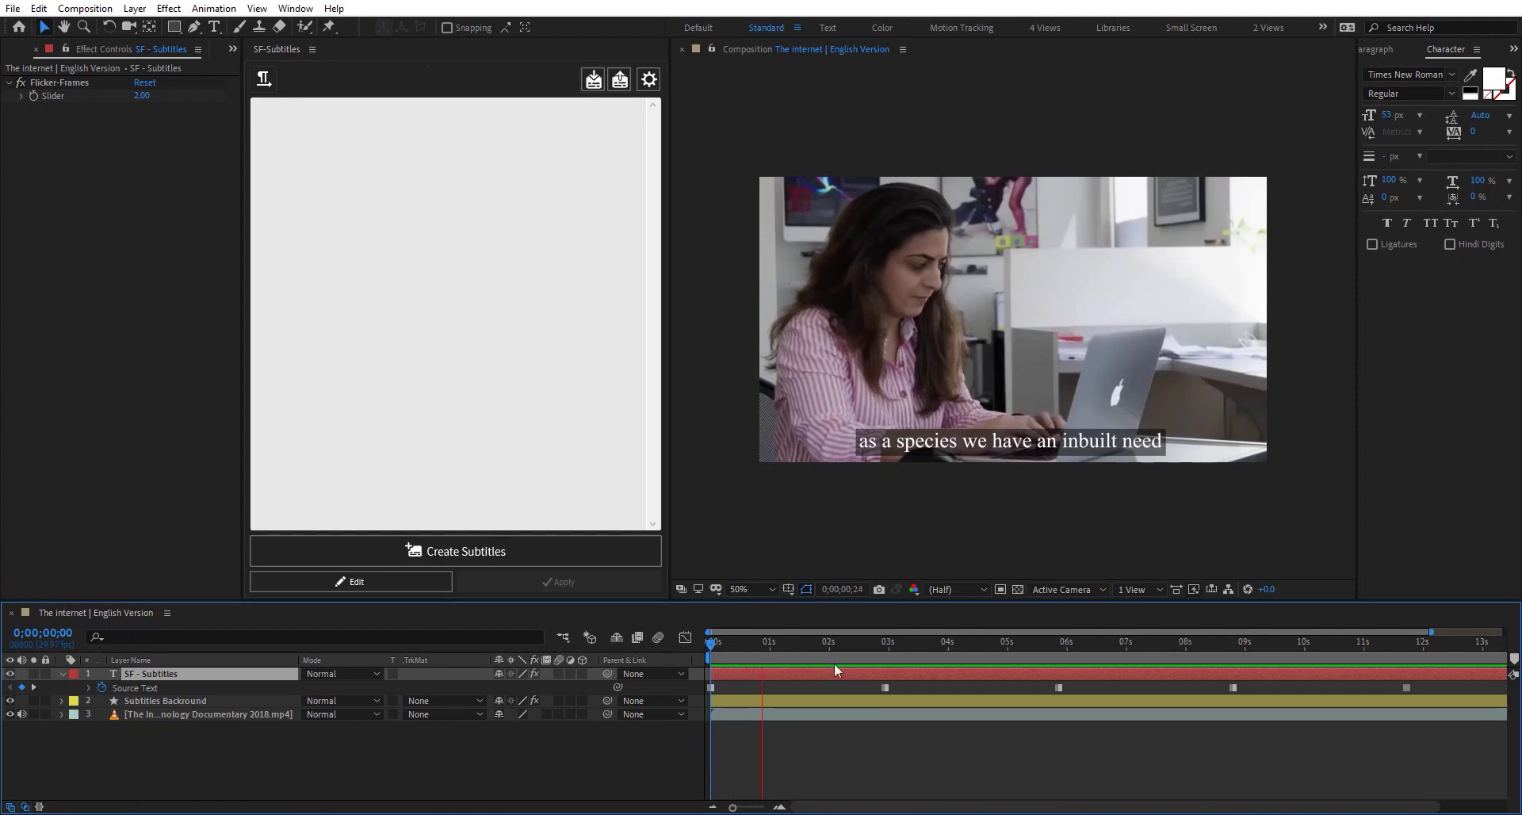
click(813, 645)
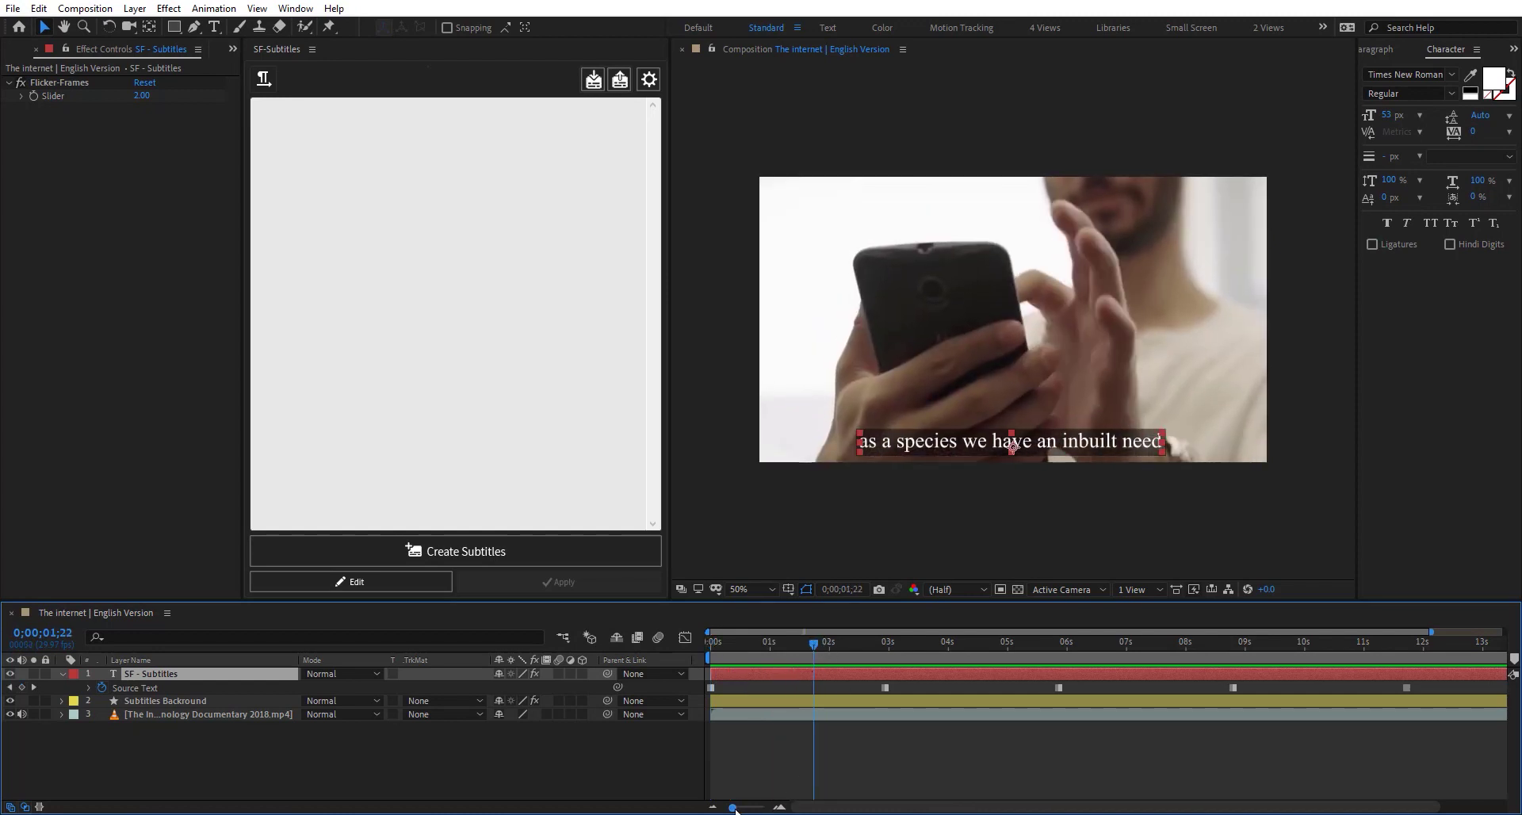
drag(733, 807, 706, 812)
mouse_move(807, 643)
mouse_down()
mouse_move(732, 644)
mouse_move(801, 643)
mouse_up()
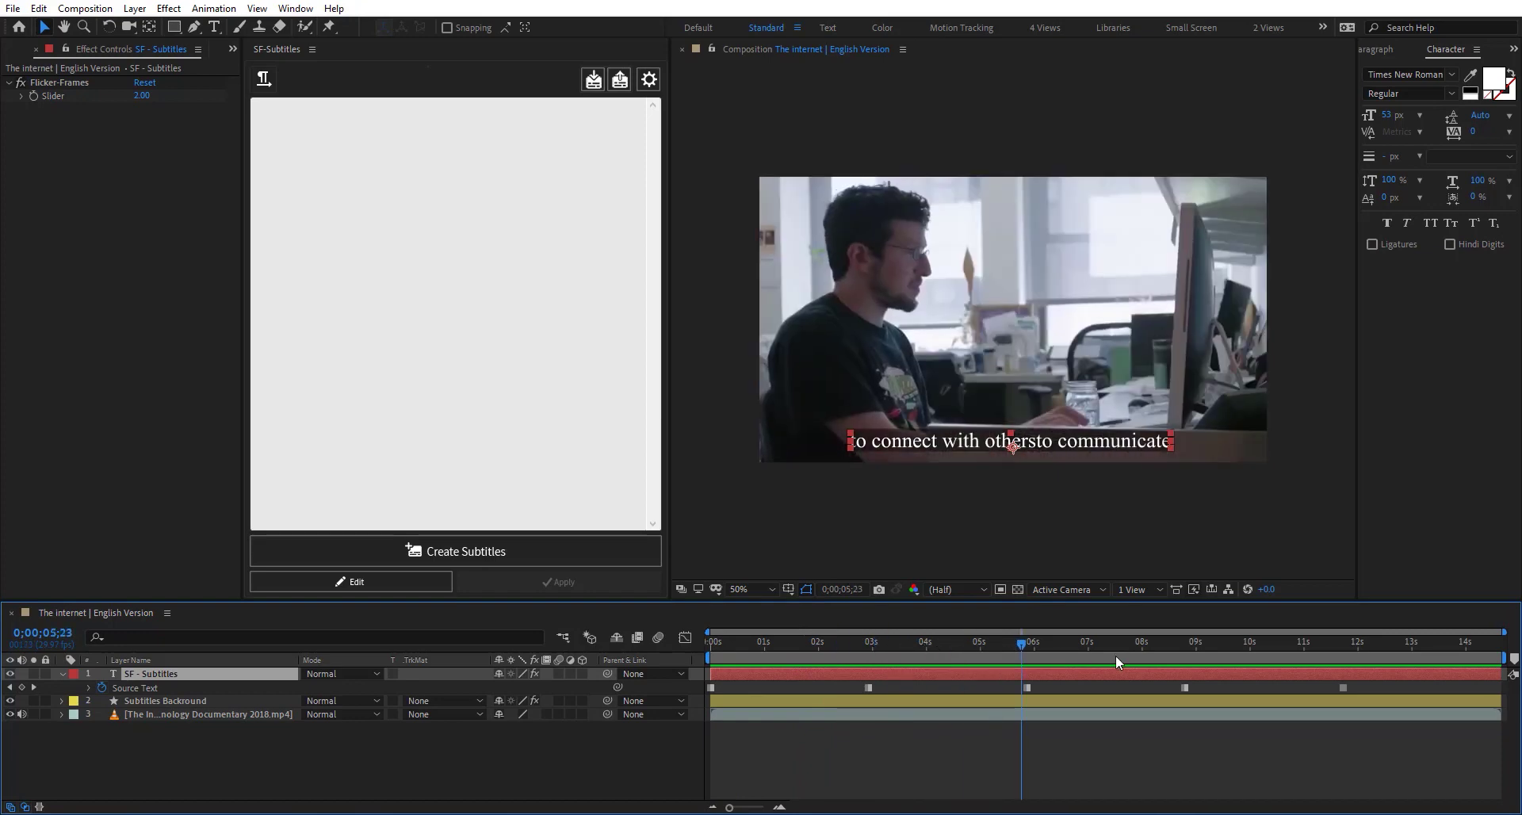
drag(1333, 677, 880, 686)
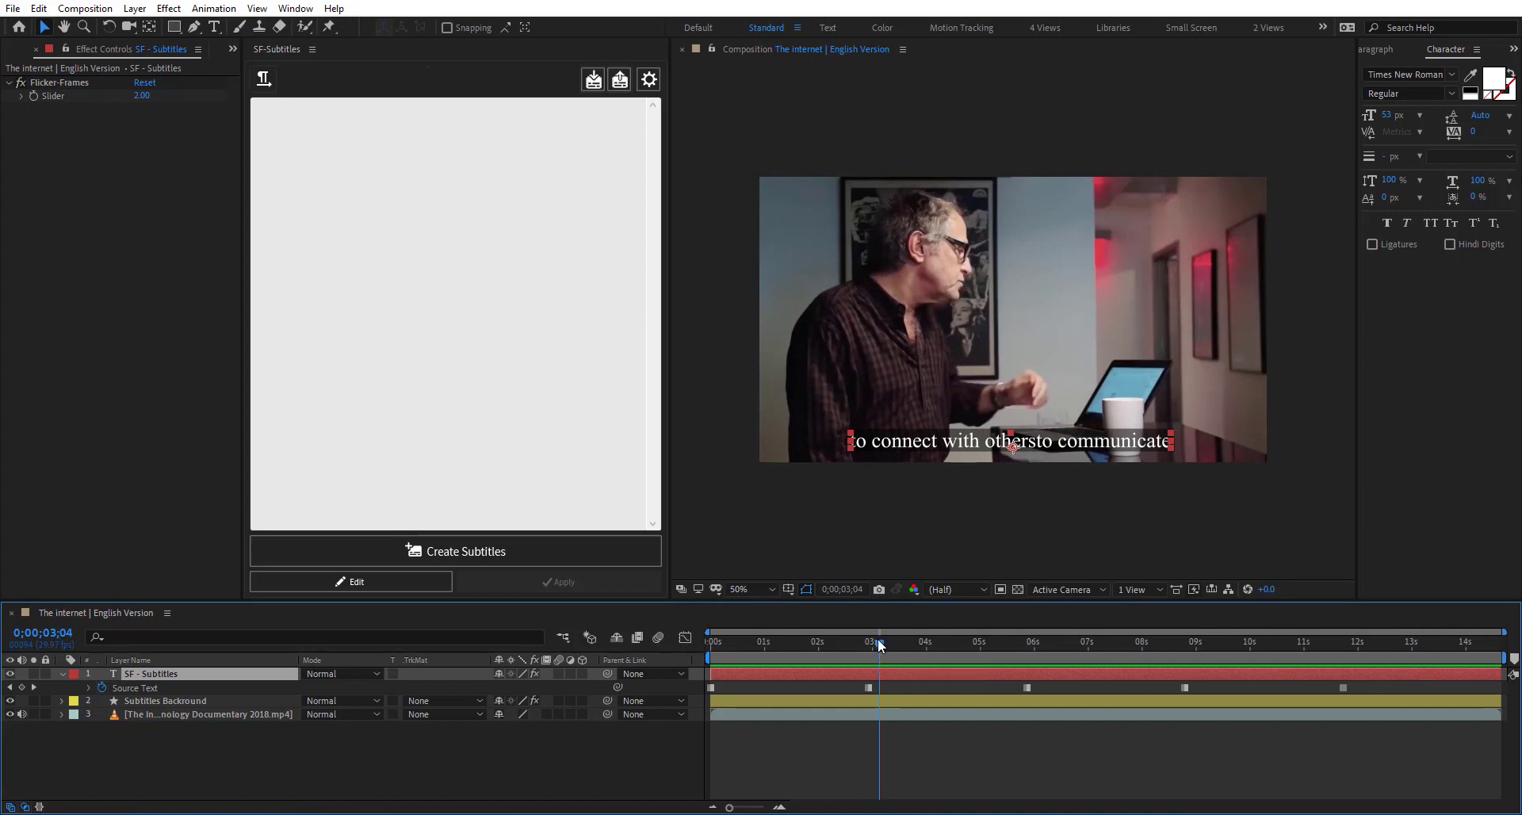
drag(880, 644, 1440, 659)
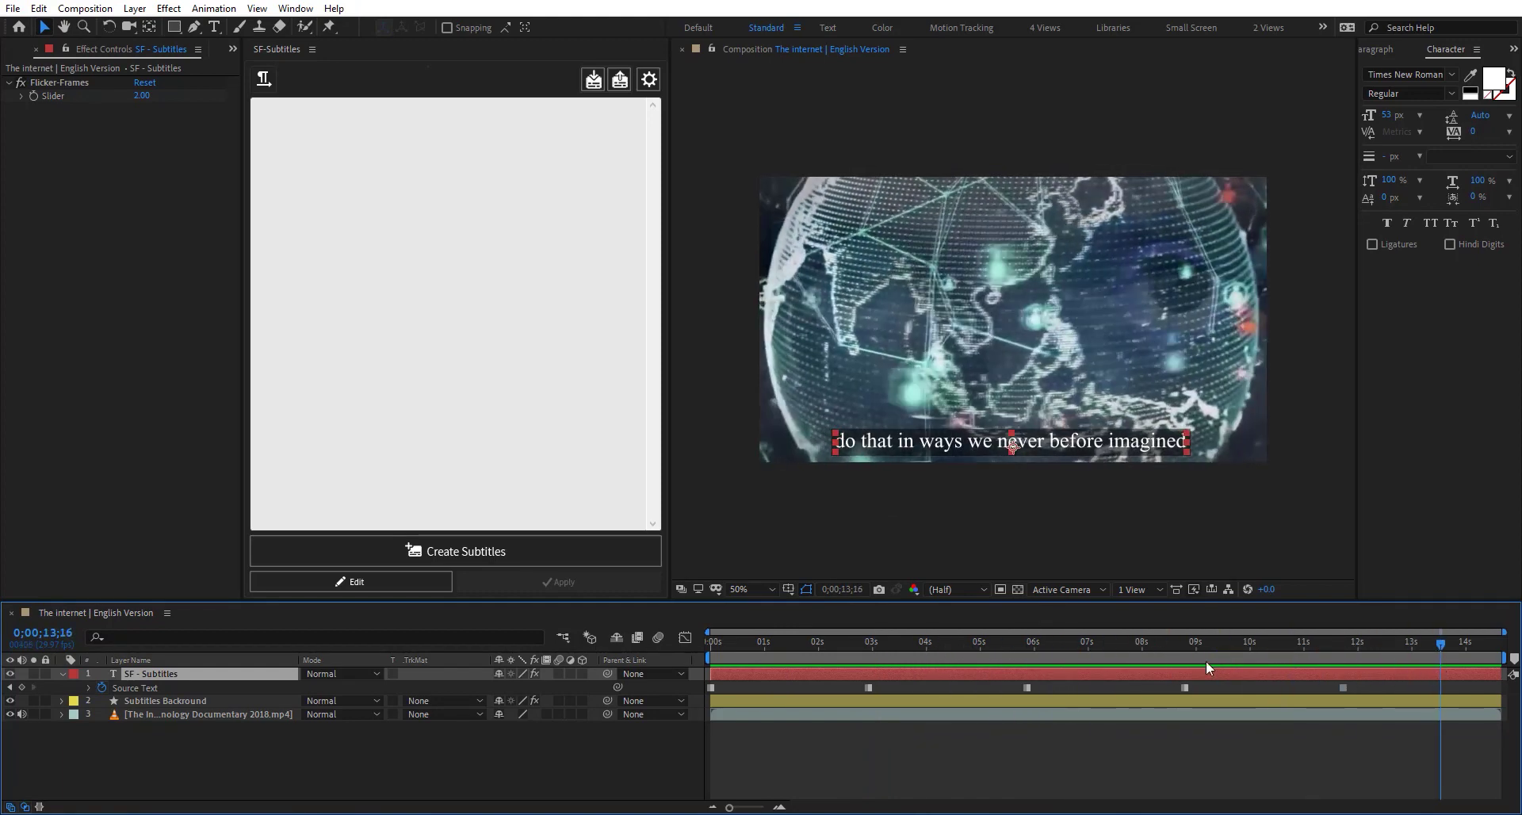
drag(1205, 661, 709, 657)
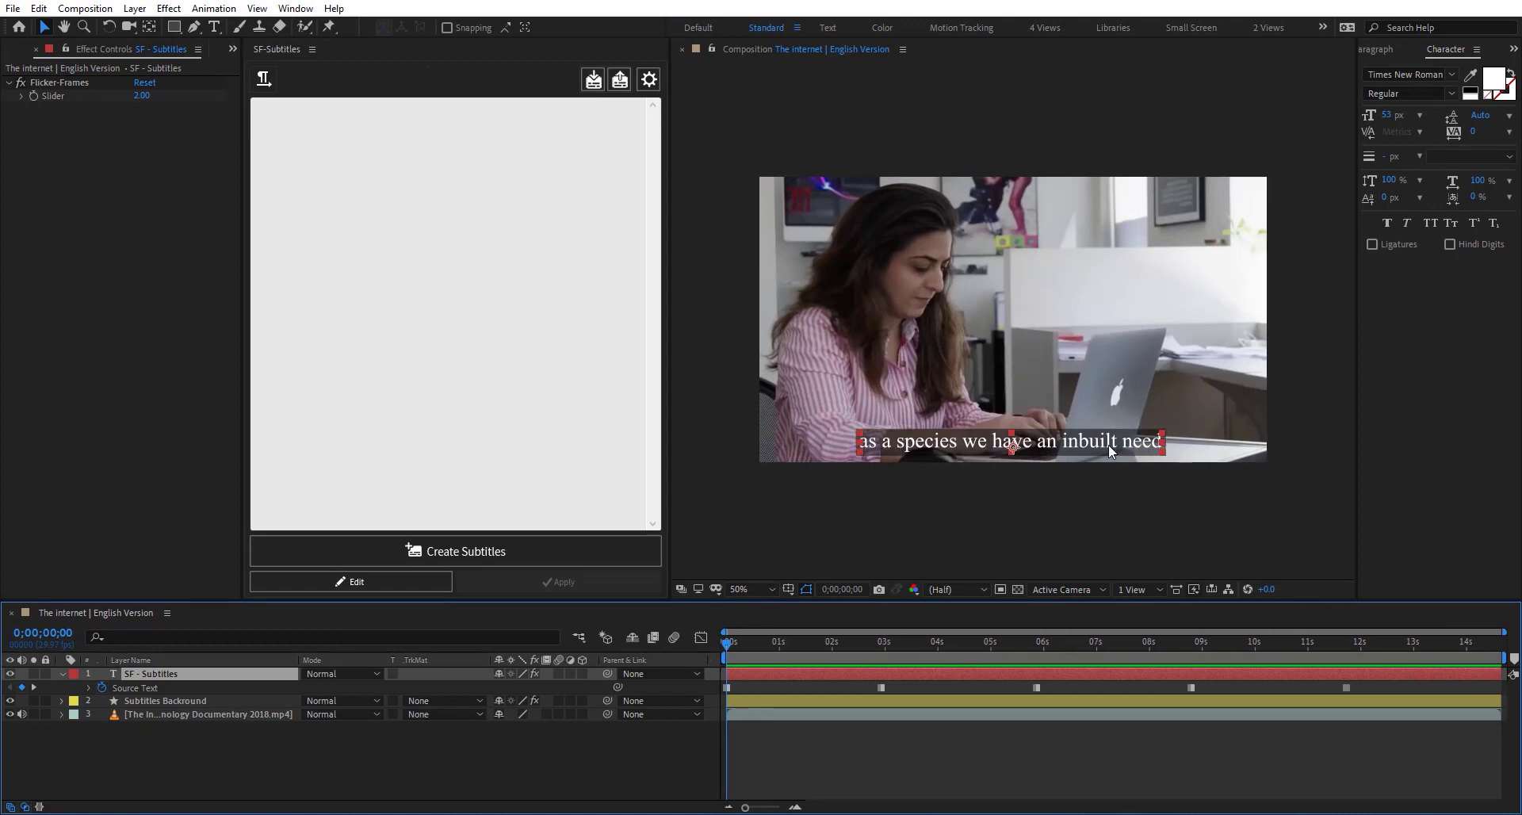
Step: Open the first caption at the start of the composition for text editing and place the cursor within its words
double_click(1087, 445)
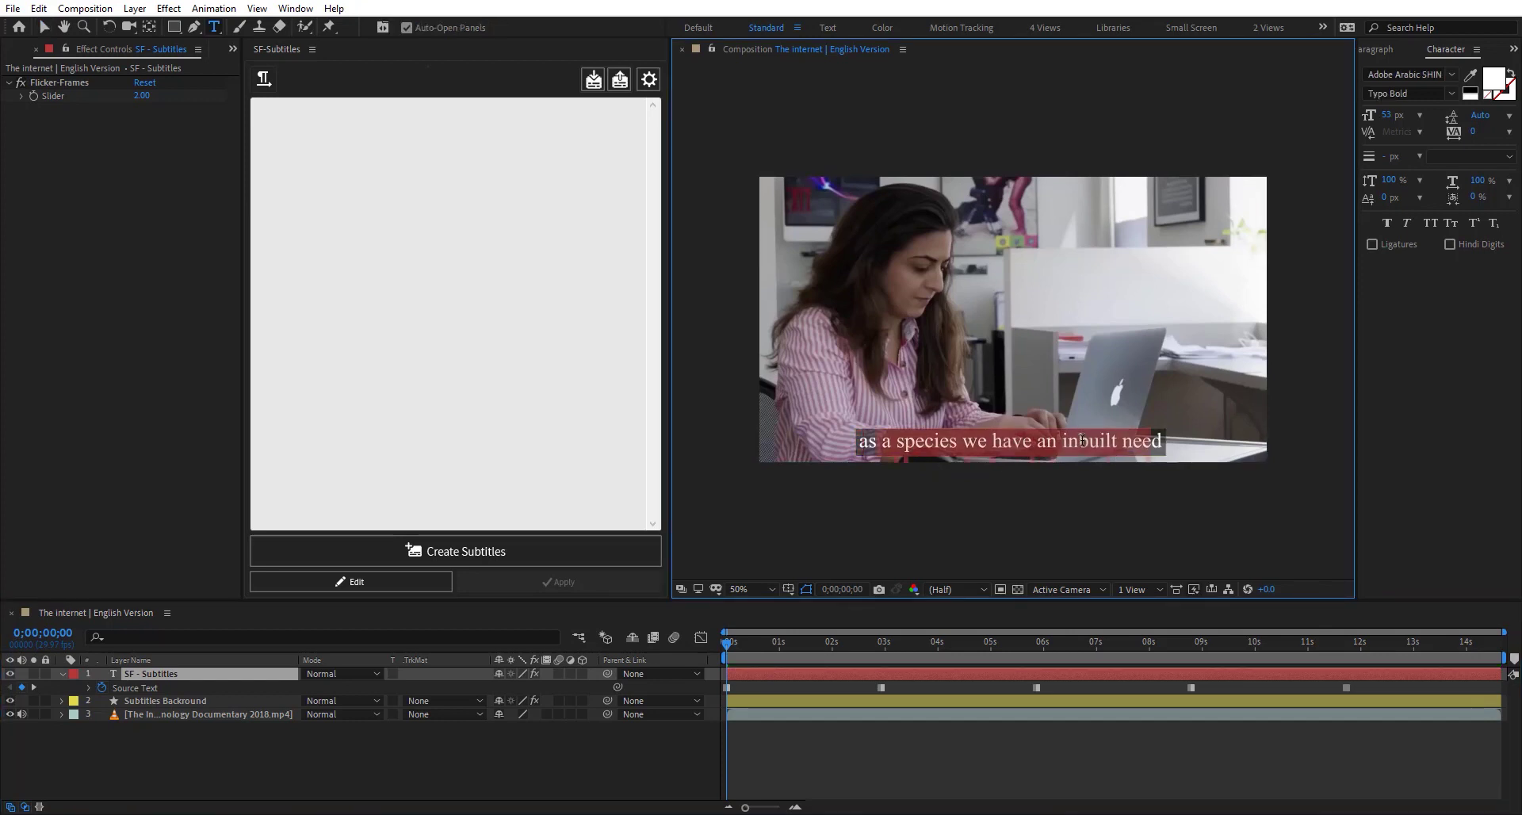
double_click(932, 444)
click(905, 444)
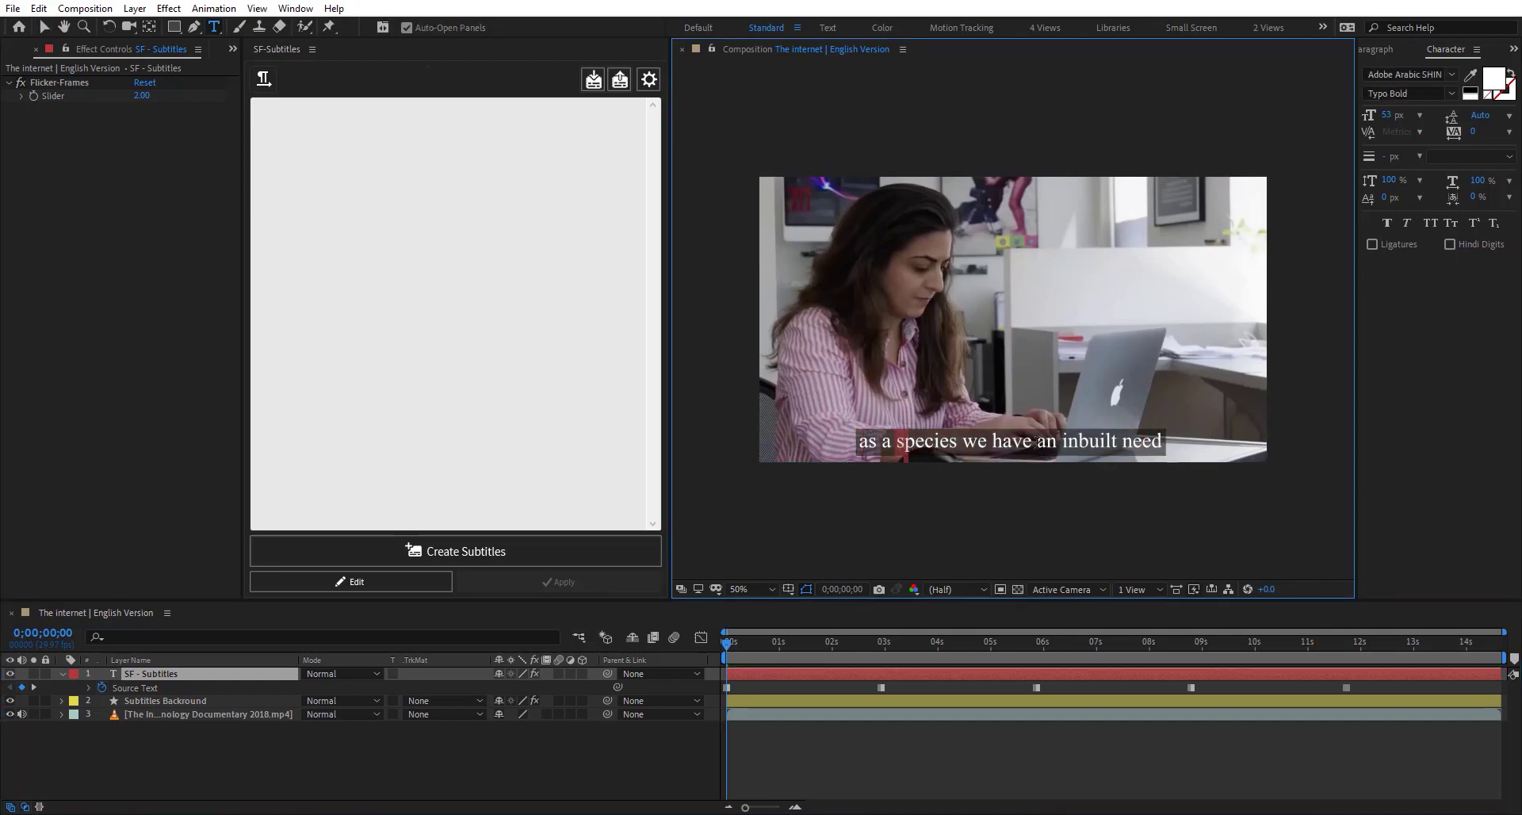
click(1035, 443)
click(1097, 443)
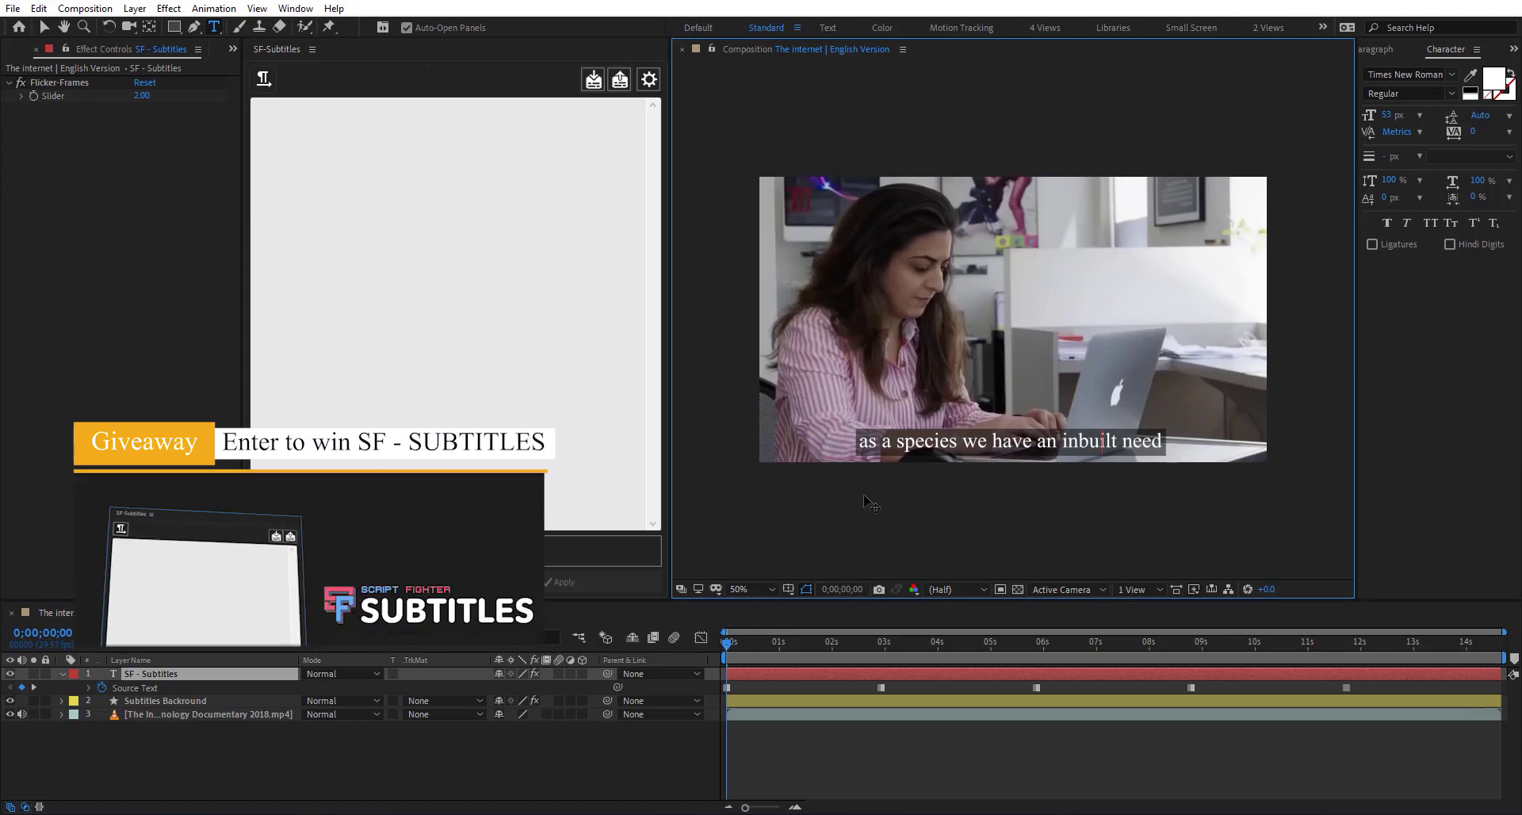
Step: Move to 0;00;01;19 and open the first caption for text editing between keyframes, selecting the end of "inbuilt need"
mouse_move(810, 645)
mouse_down()
mouse_move(826, 642)
mouse_move(812, 646)
mouse_up()
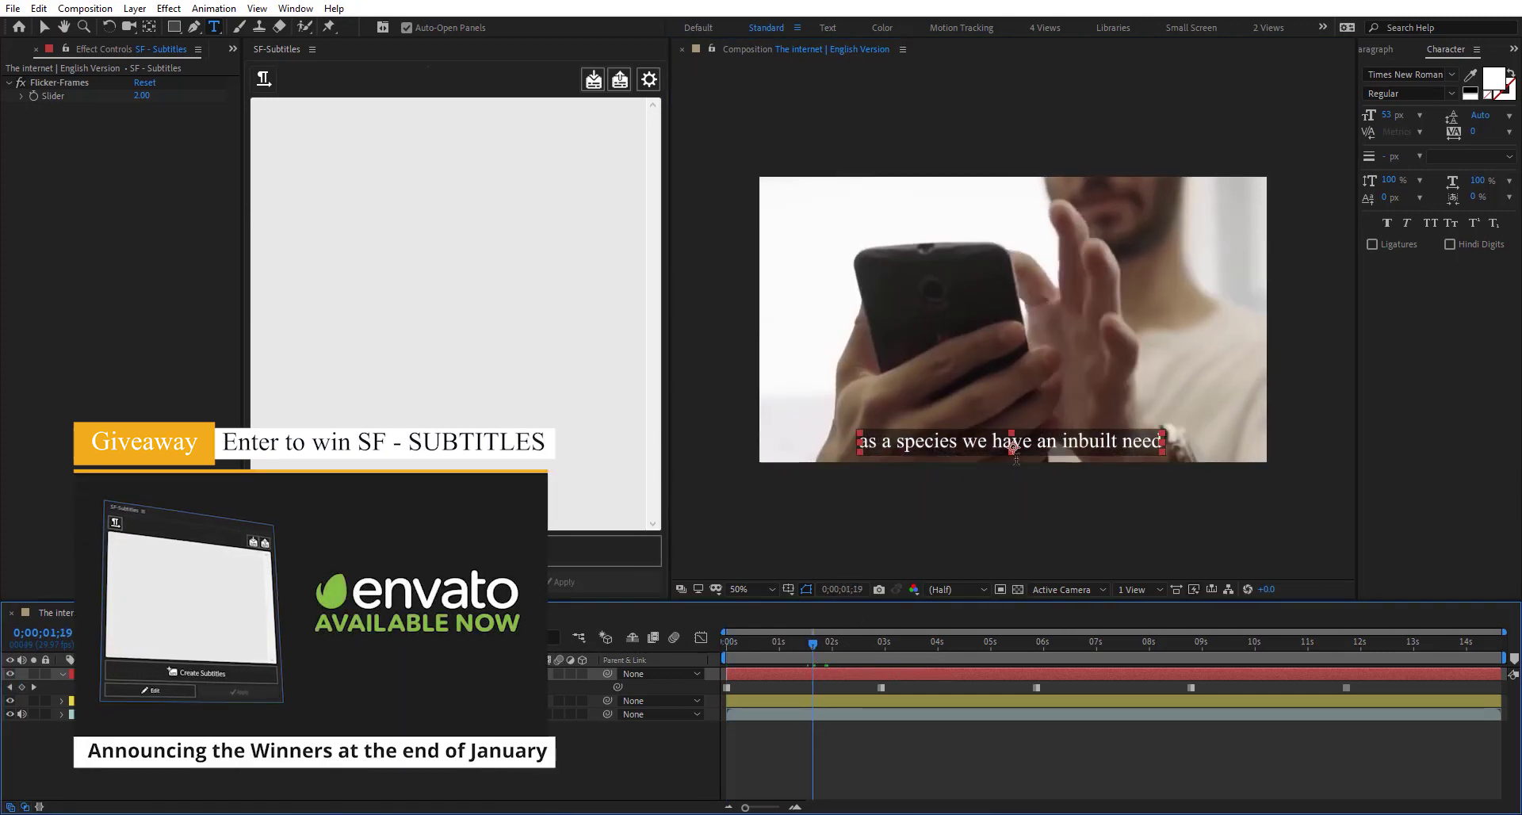
click(1042, 448)
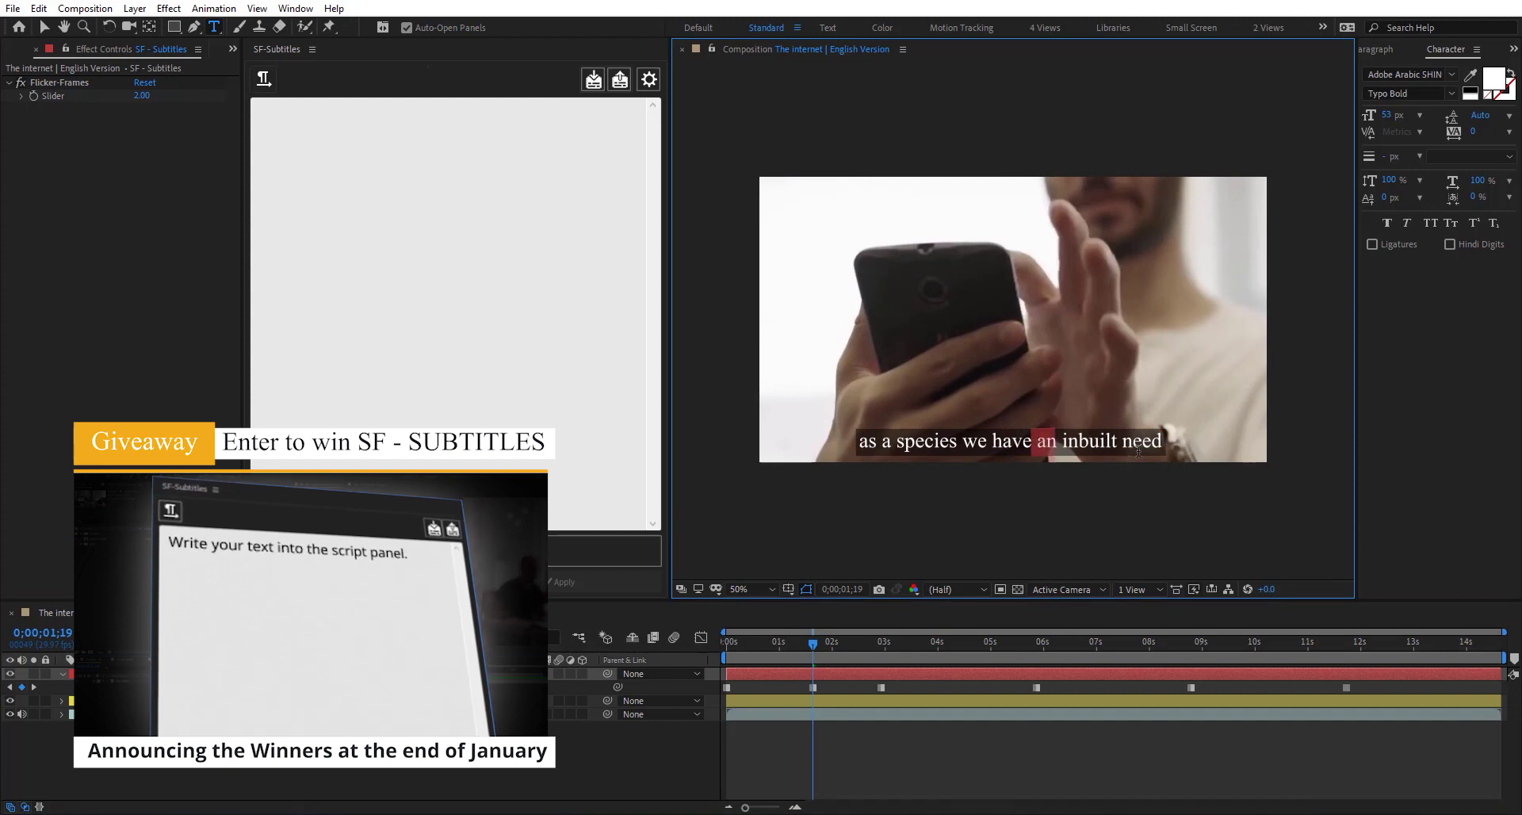
drag(1106, 450, 1139, 451)
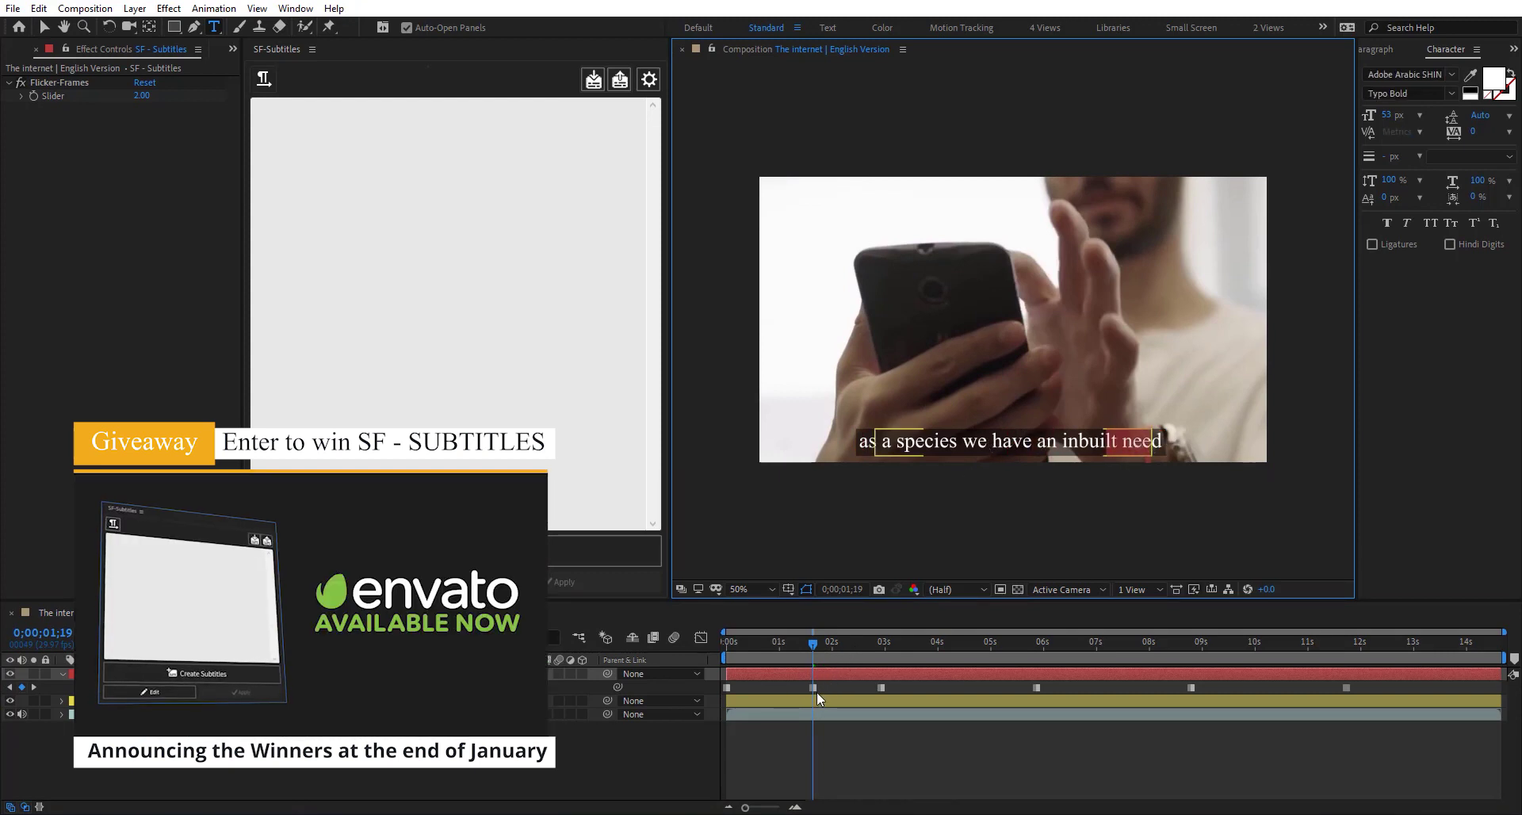
Step: Delete the extra Source Text keyframe at 0;00;01;19 and change the first caption to "as a species we have an inbuilt need to connect" with the script's editor
drag(834, 686, 826, 648)
key(Delete)
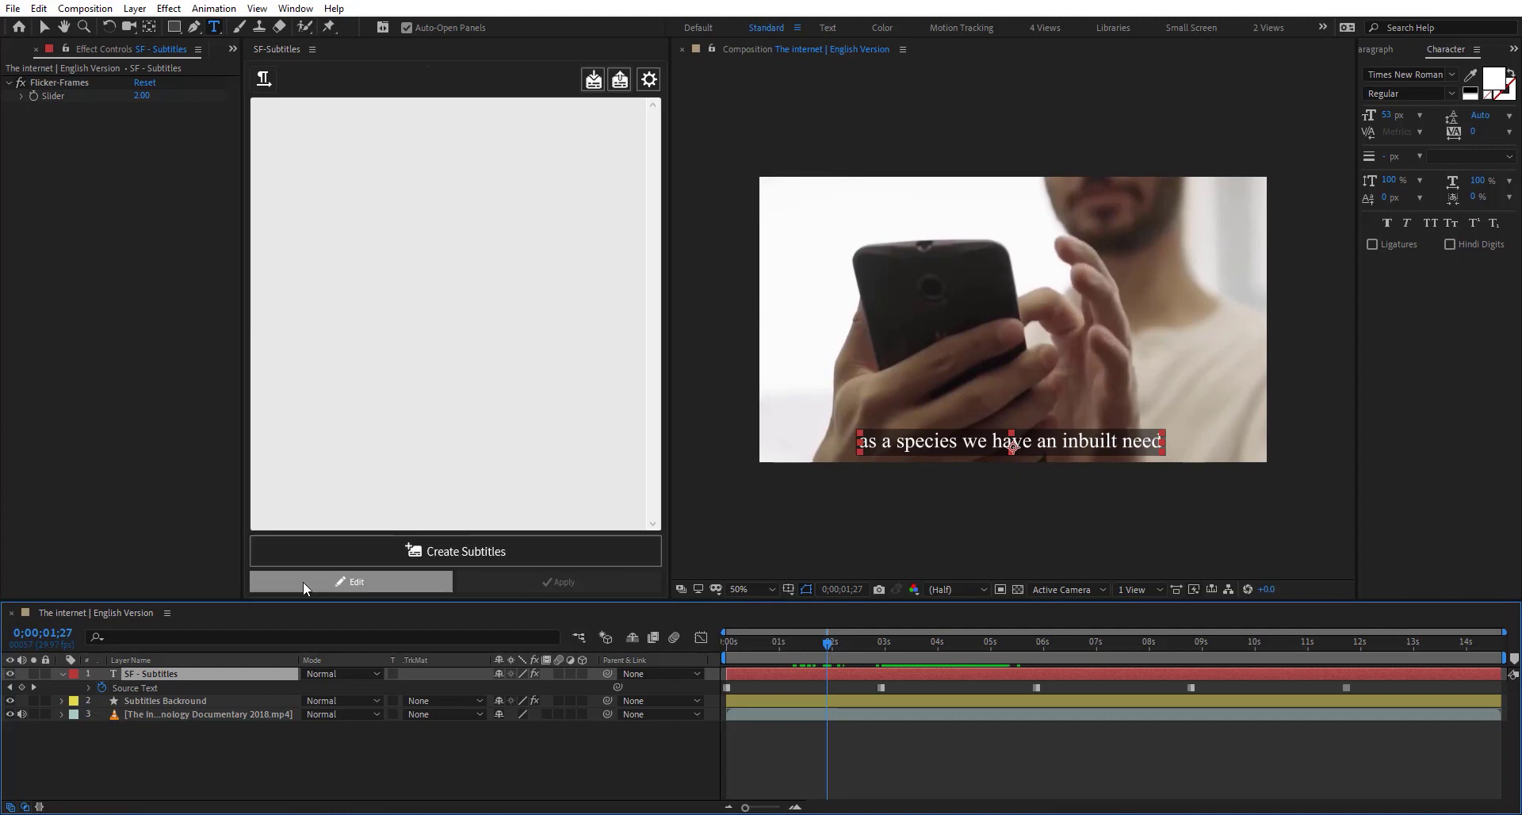
click(371, 582)
click(438, 113)
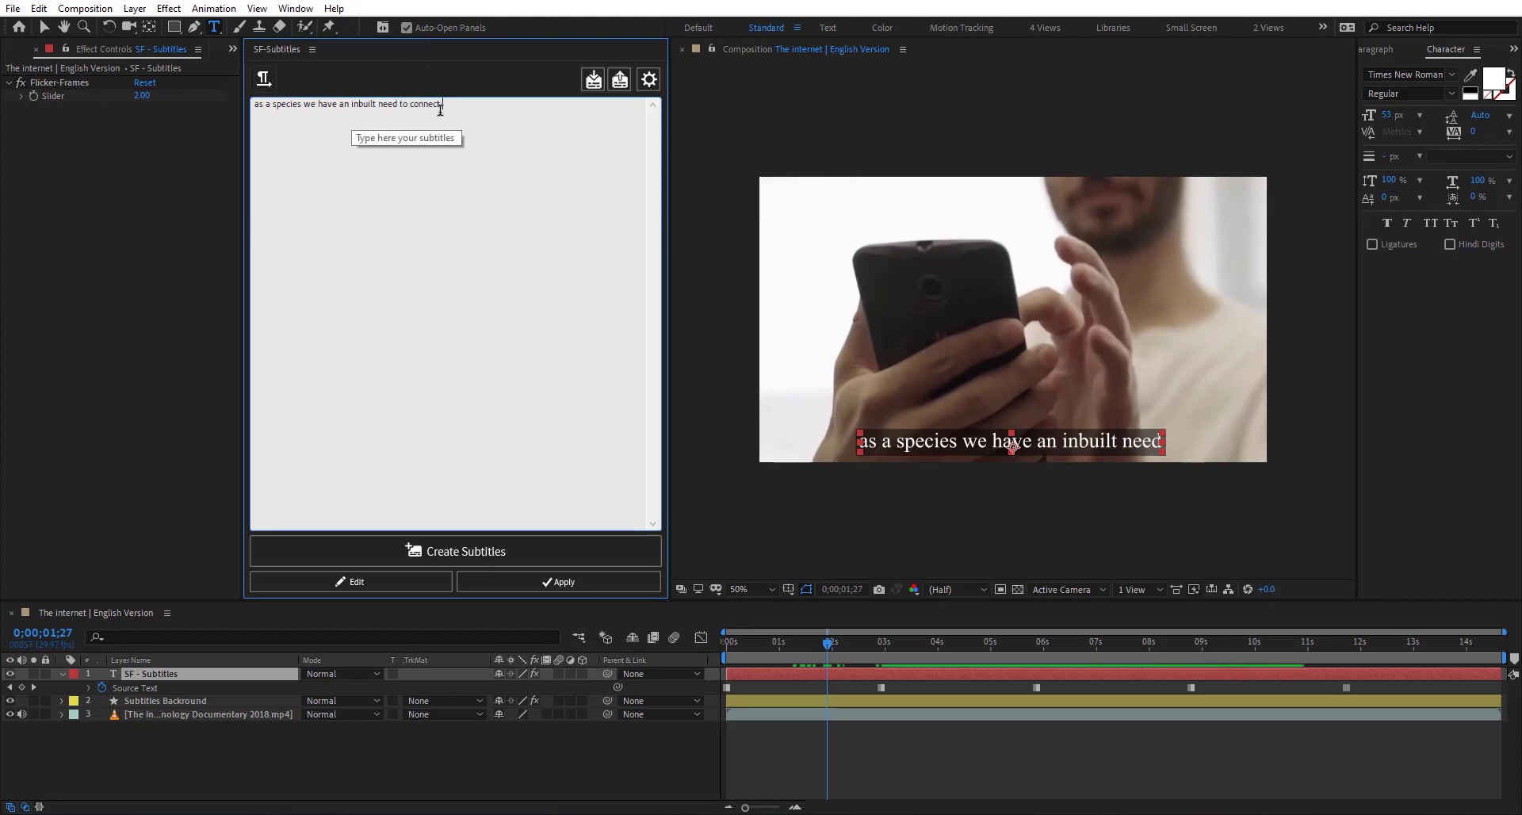
click(549, 581)
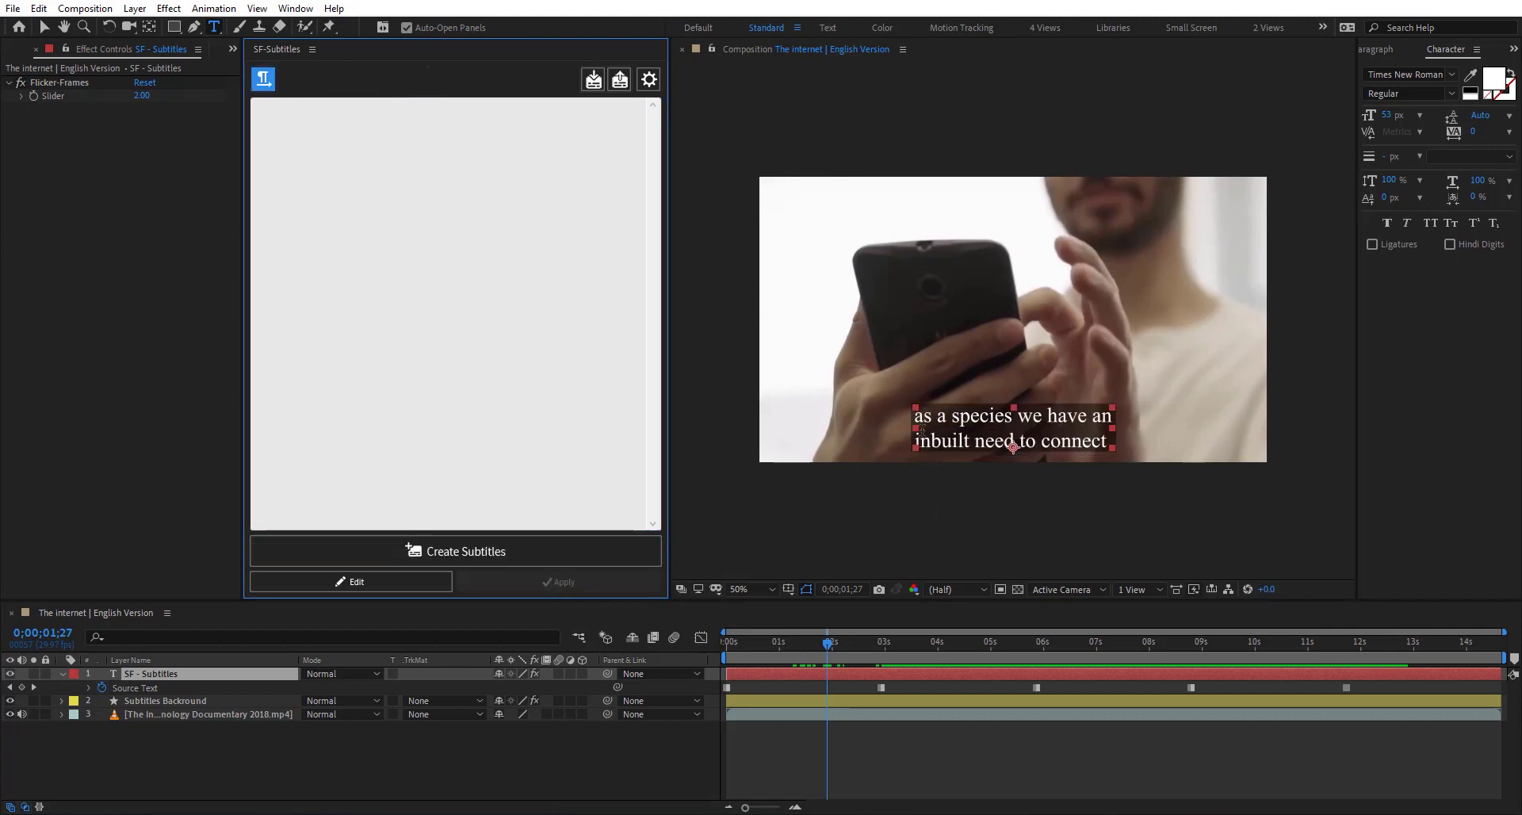
Step: Go to the second caption at 0;00;04;25 and apply a space between "others" and "to" with the script's editor
drag(828, 633, 980, 645)
drag(1072, 643, 1117, 643)
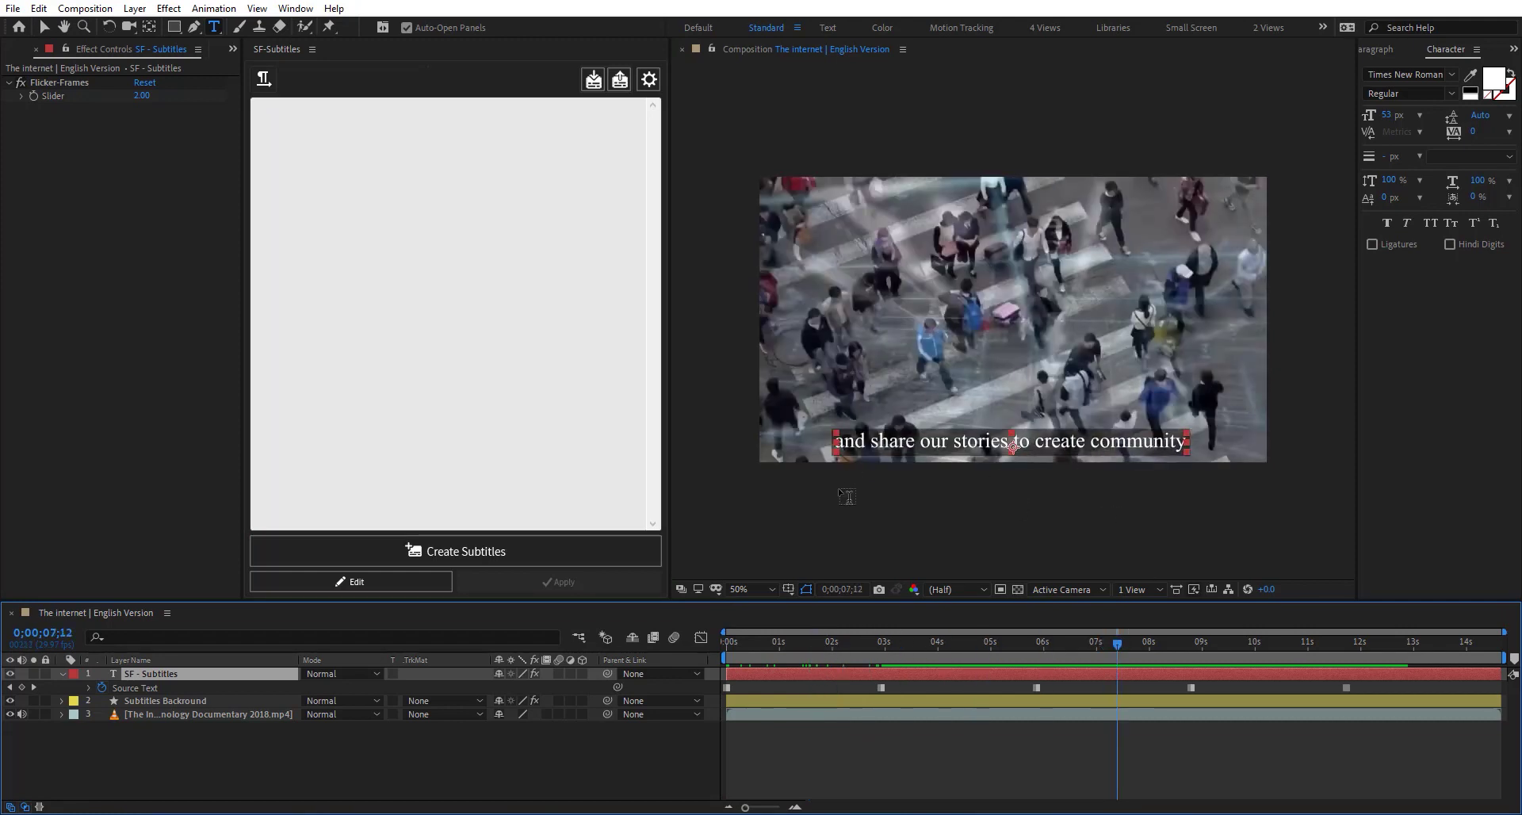
drag(1076, 646, 981, 649)
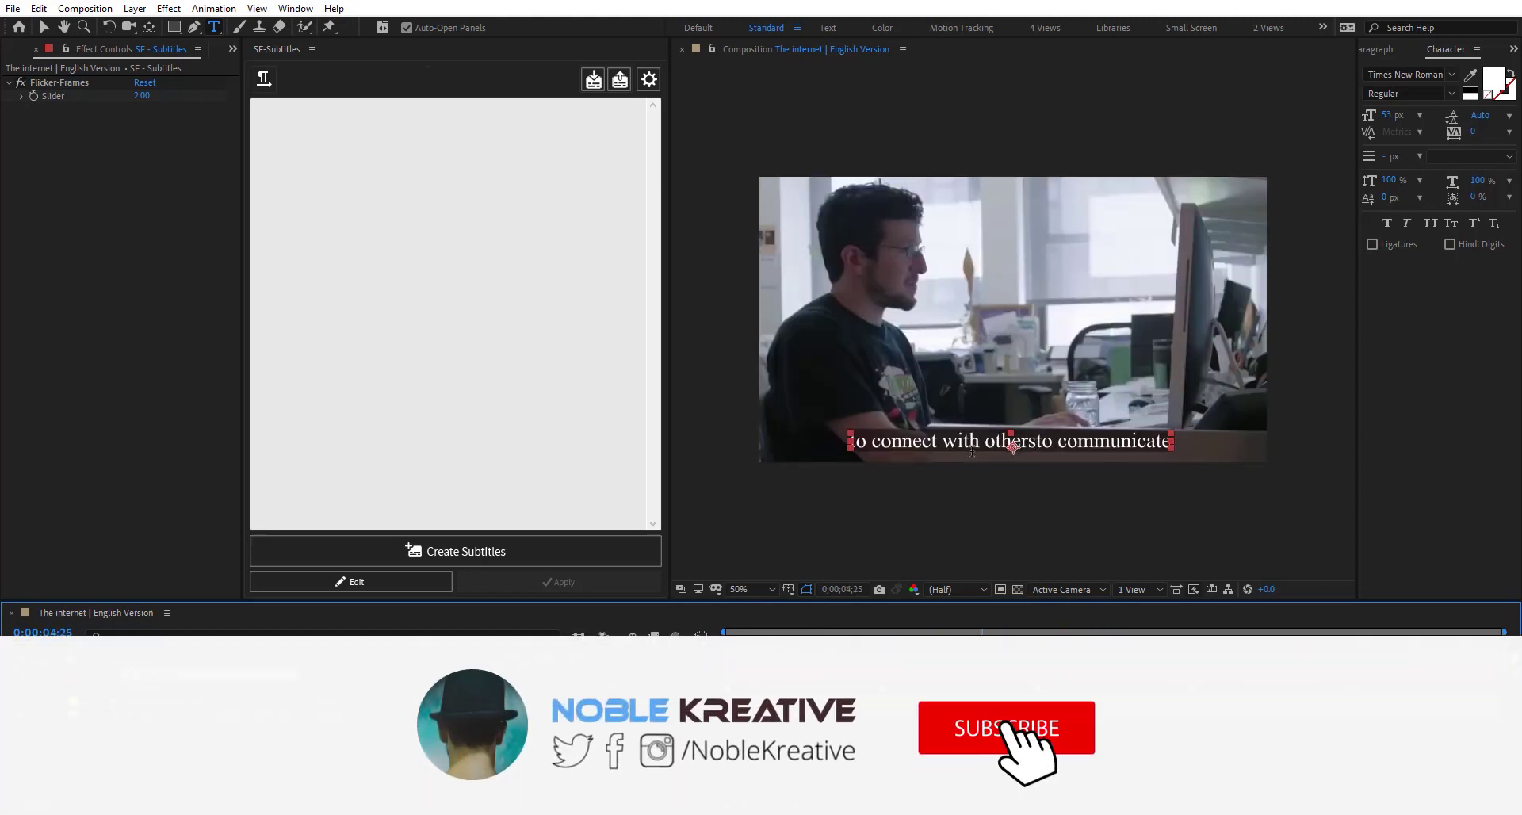
click(386, 581)
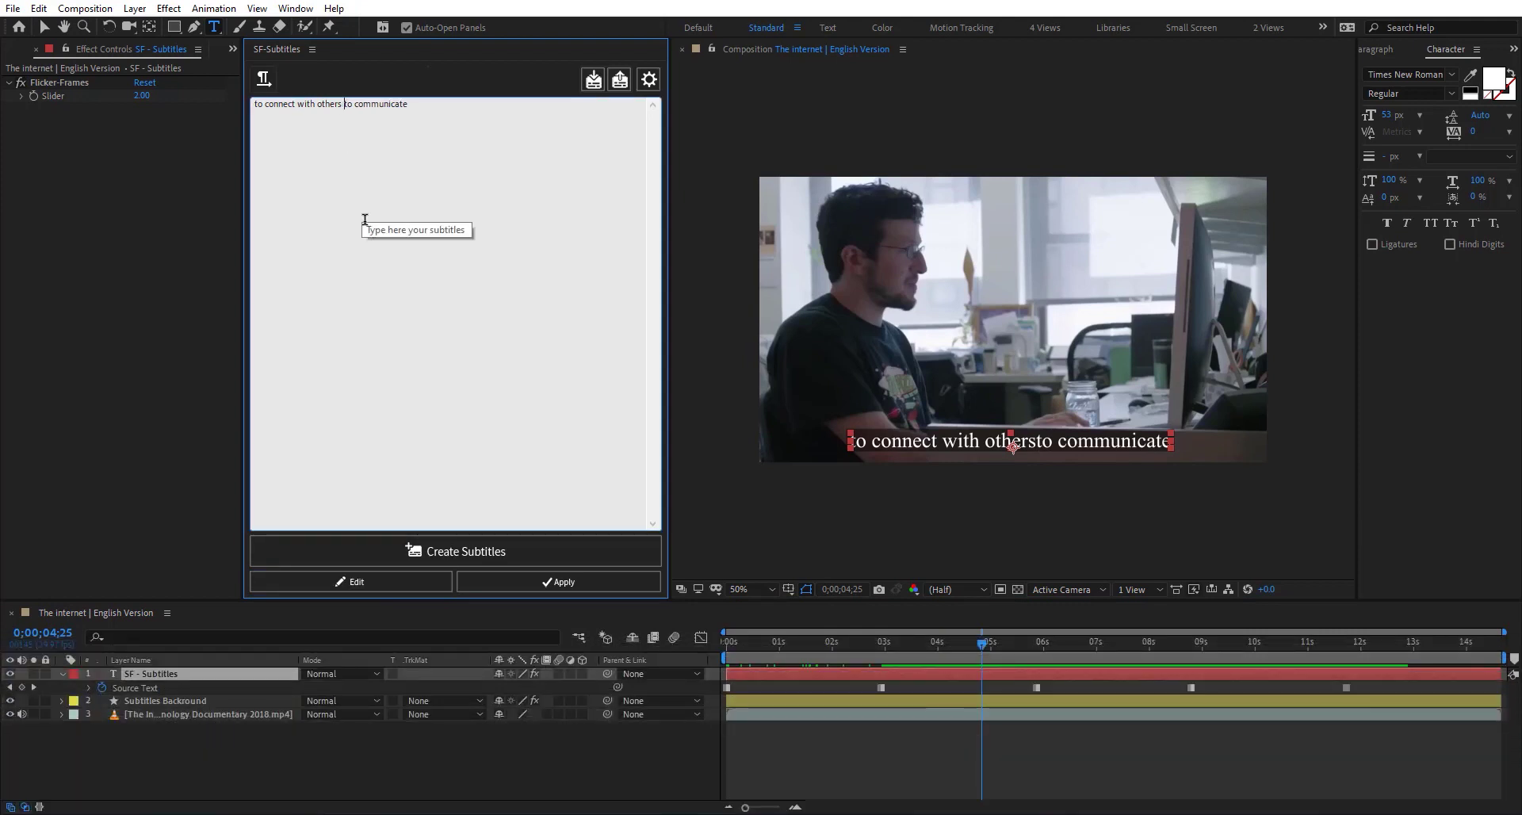
click(545, 581)
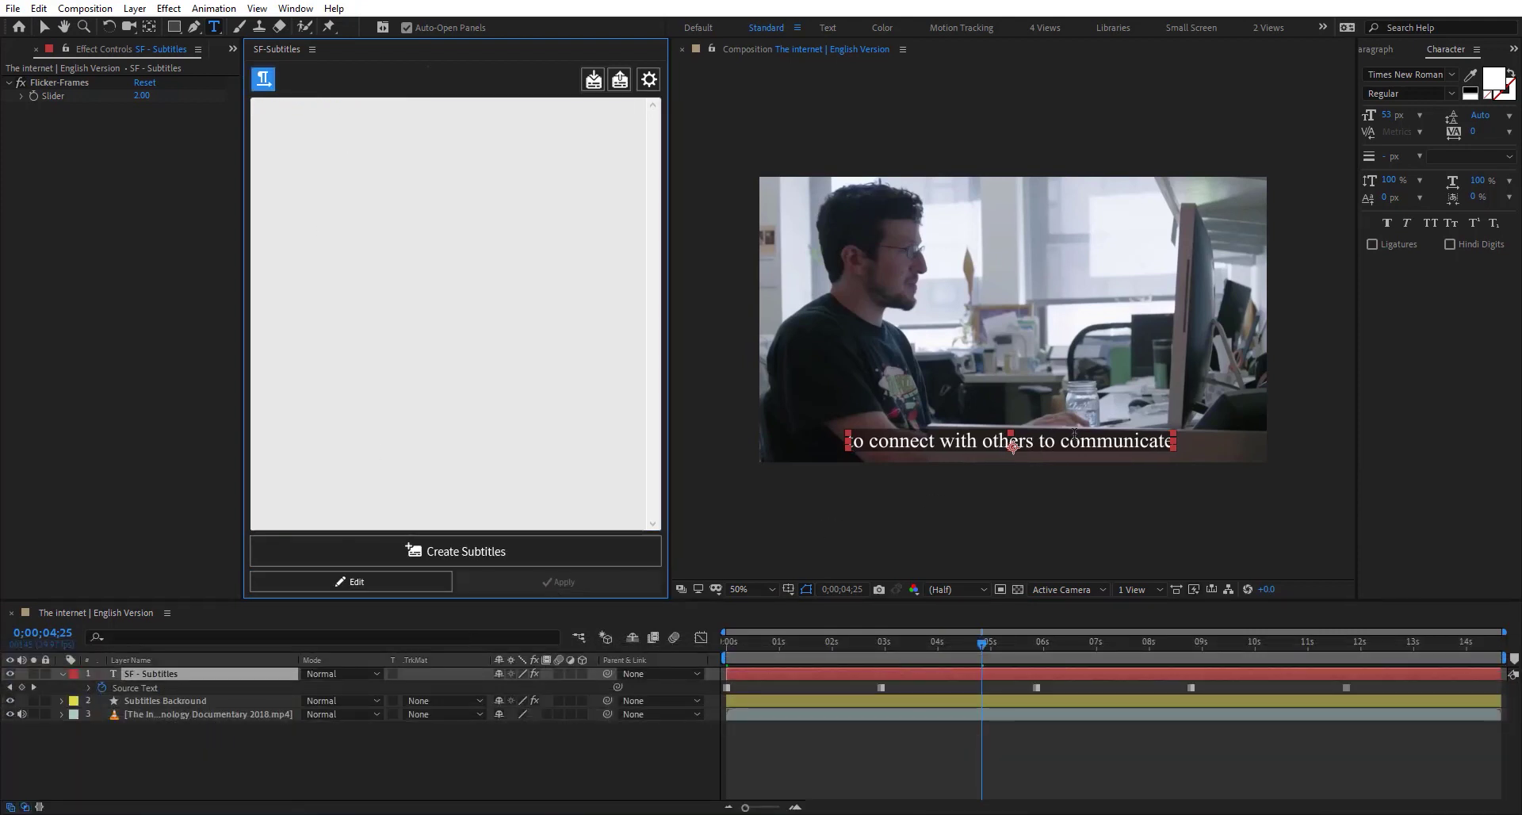
Step: Select only the second and last Source Text keyframes, remove "to communicate" and "imagined" from their captions, and apply the edit
drag(990, 643, 1295, 644)
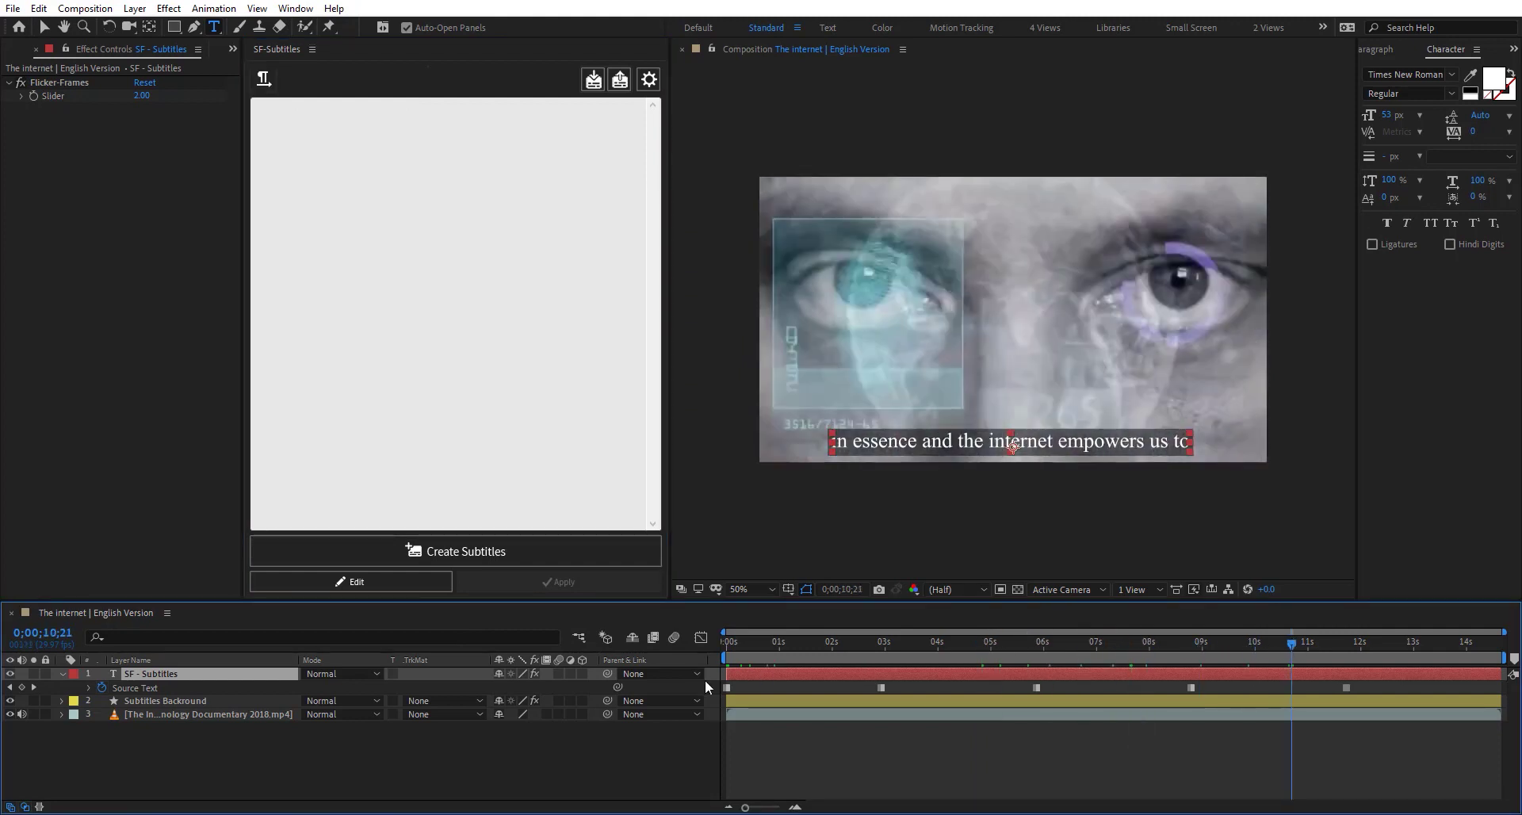
key(v)
click(1189, 756)
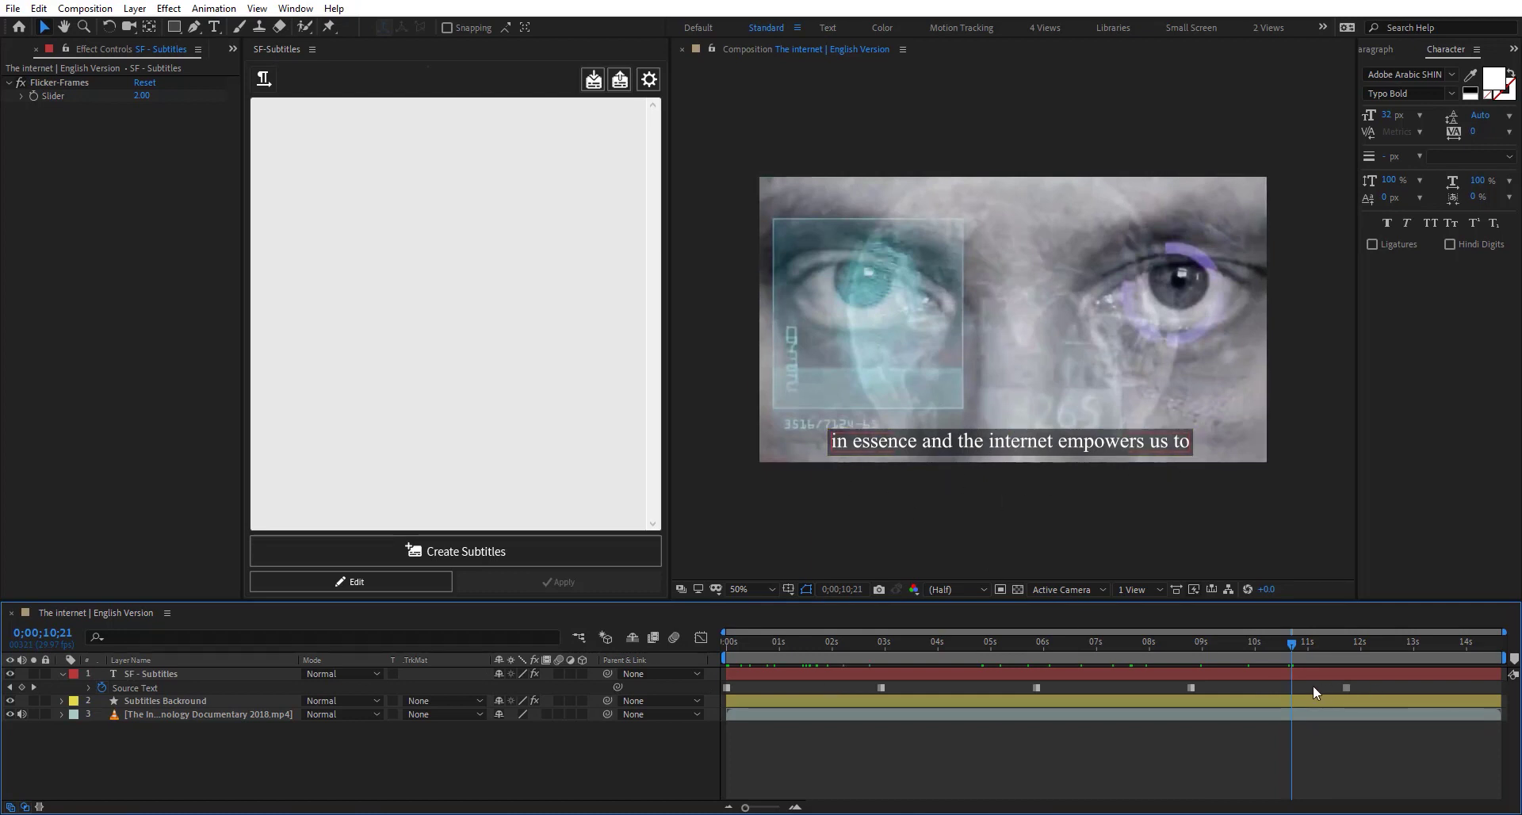
drag(1369, 684, 1310, 696)
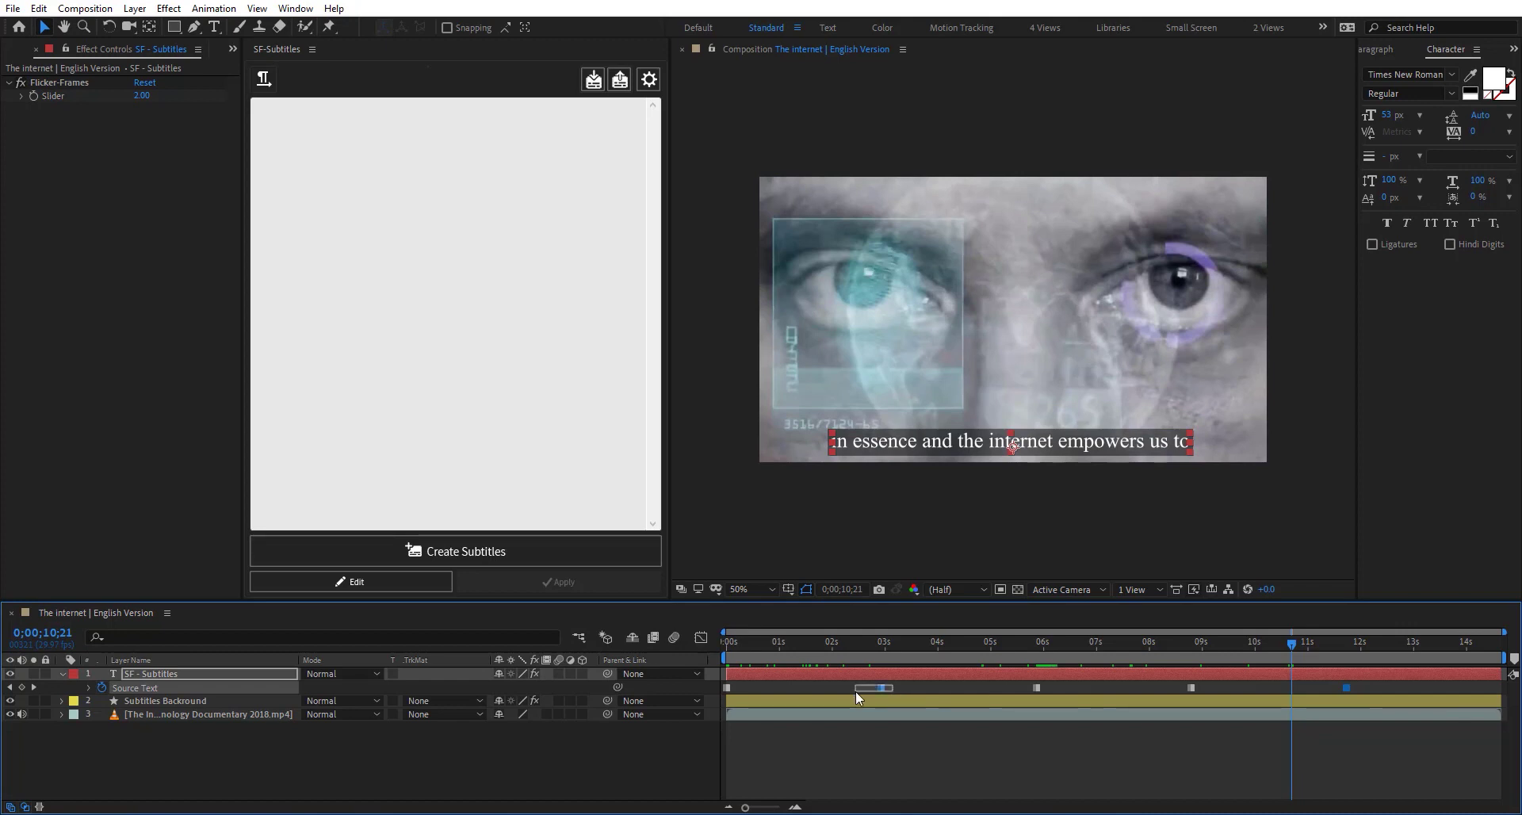
drag(855, 691, 854, 691)
click(354, 583)
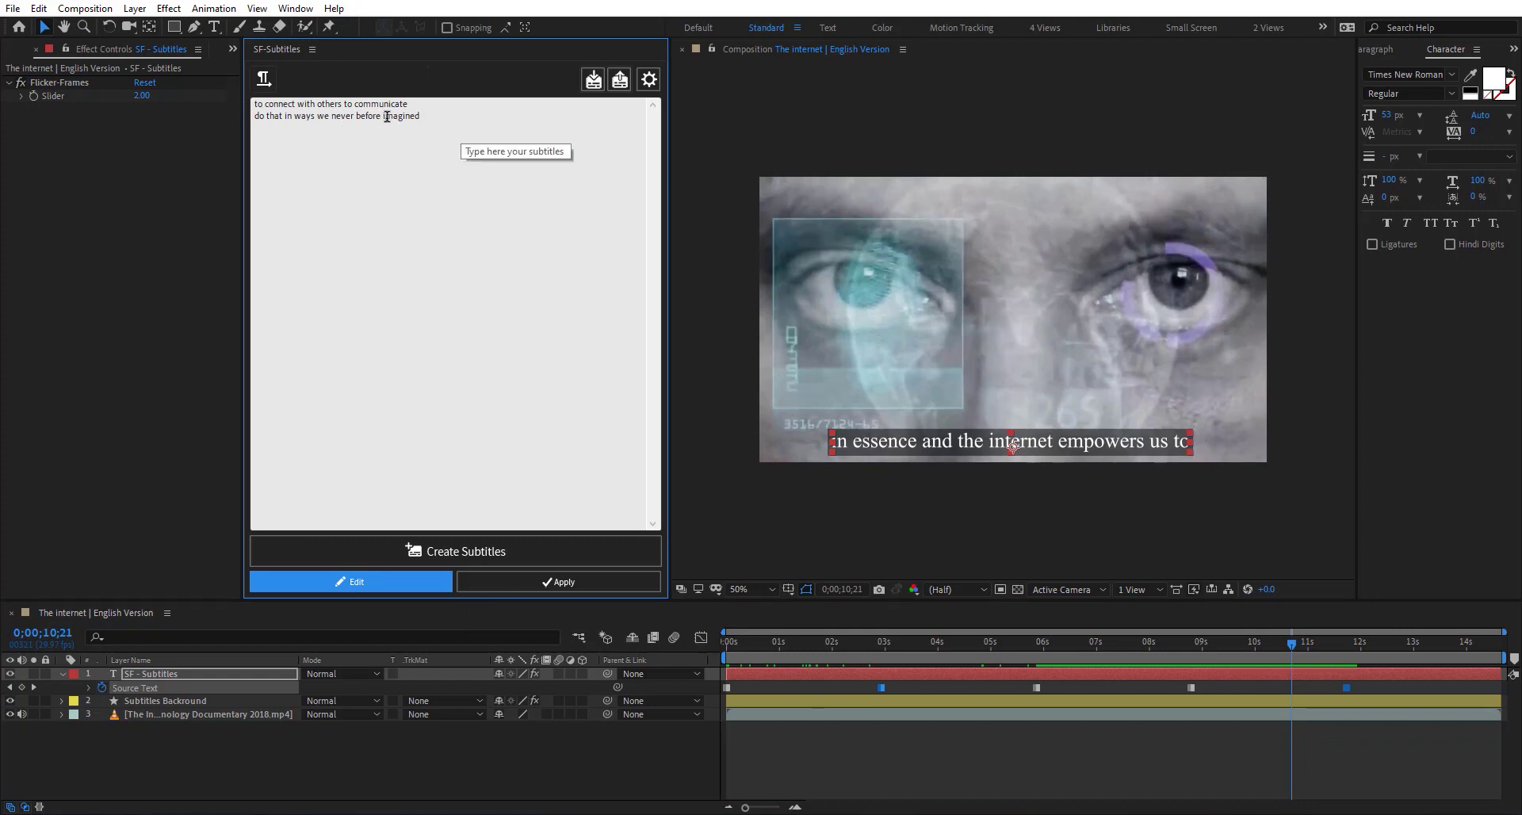
click(435, 113)
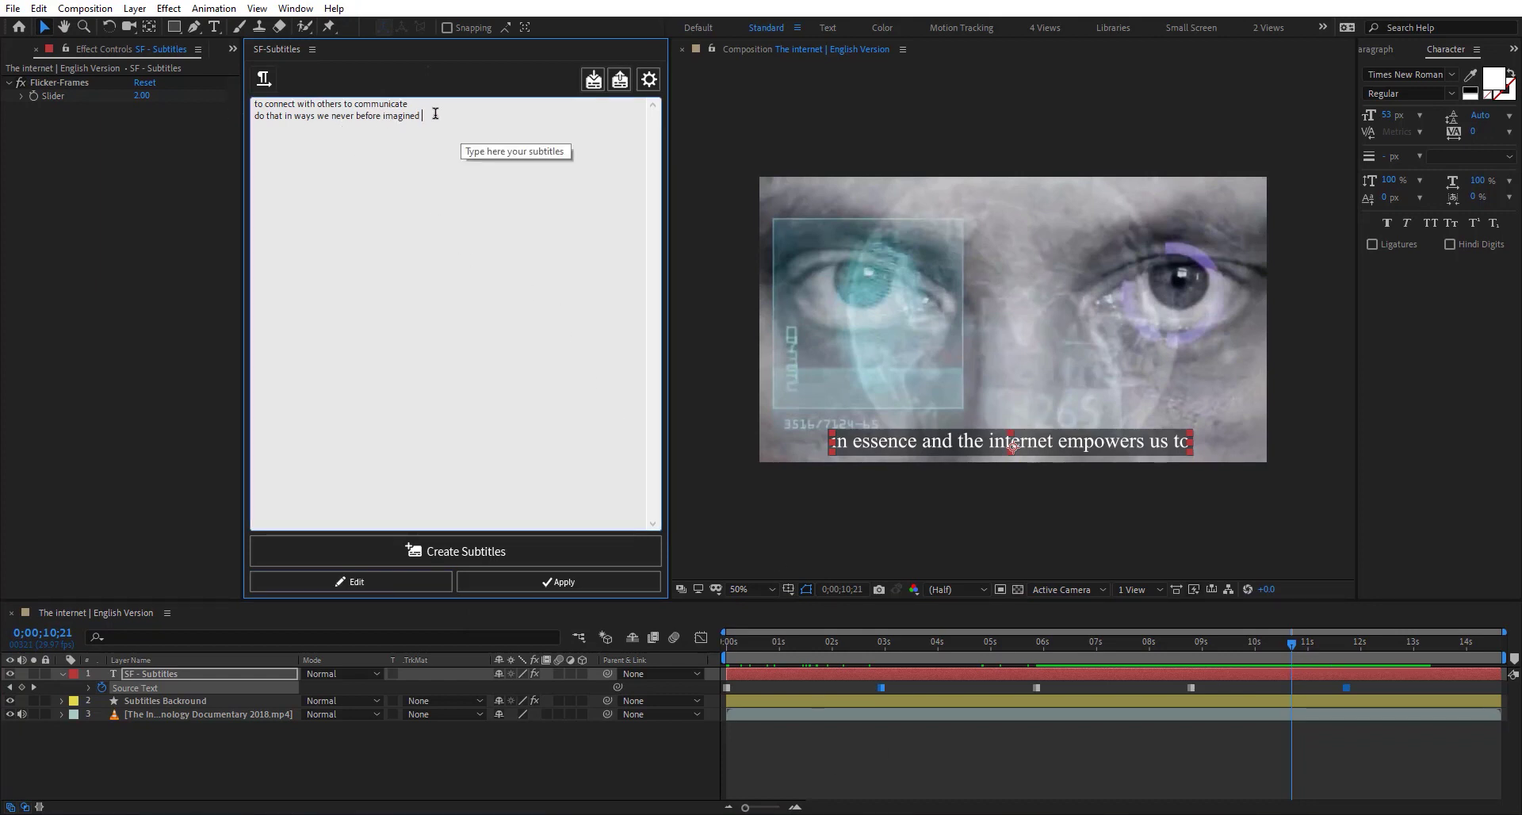
double_click(374, 104)
key(BackSpace)
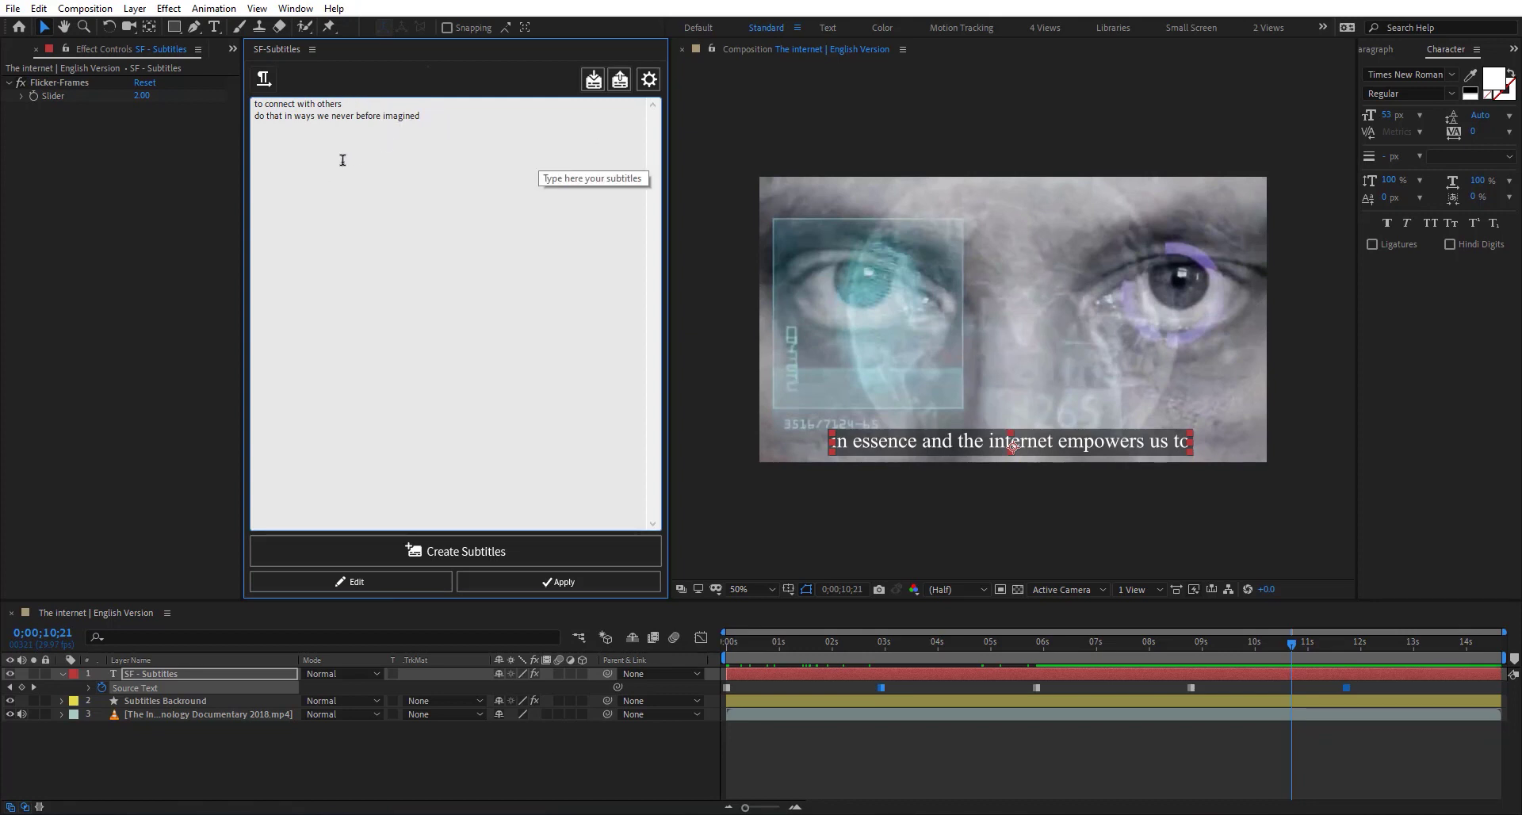
double_click(410, 115)
key(BackSpace)
click(579, 588)
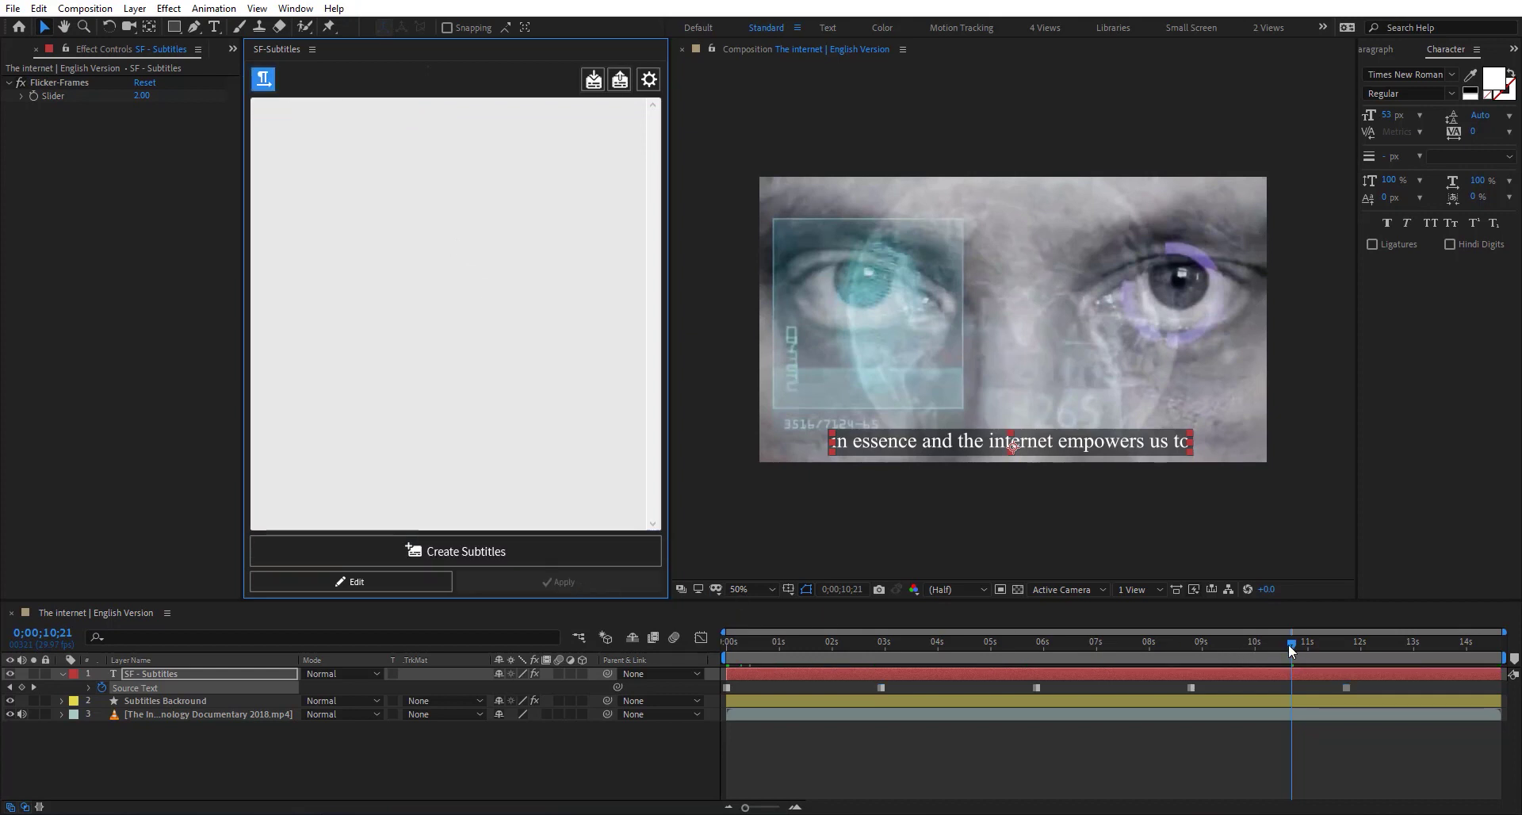
Step: From 0;00;01;16, load all five captions for editing, restore "to communicate" and the last line's final word, and apply them
drag(1289, 644, 838, 650)
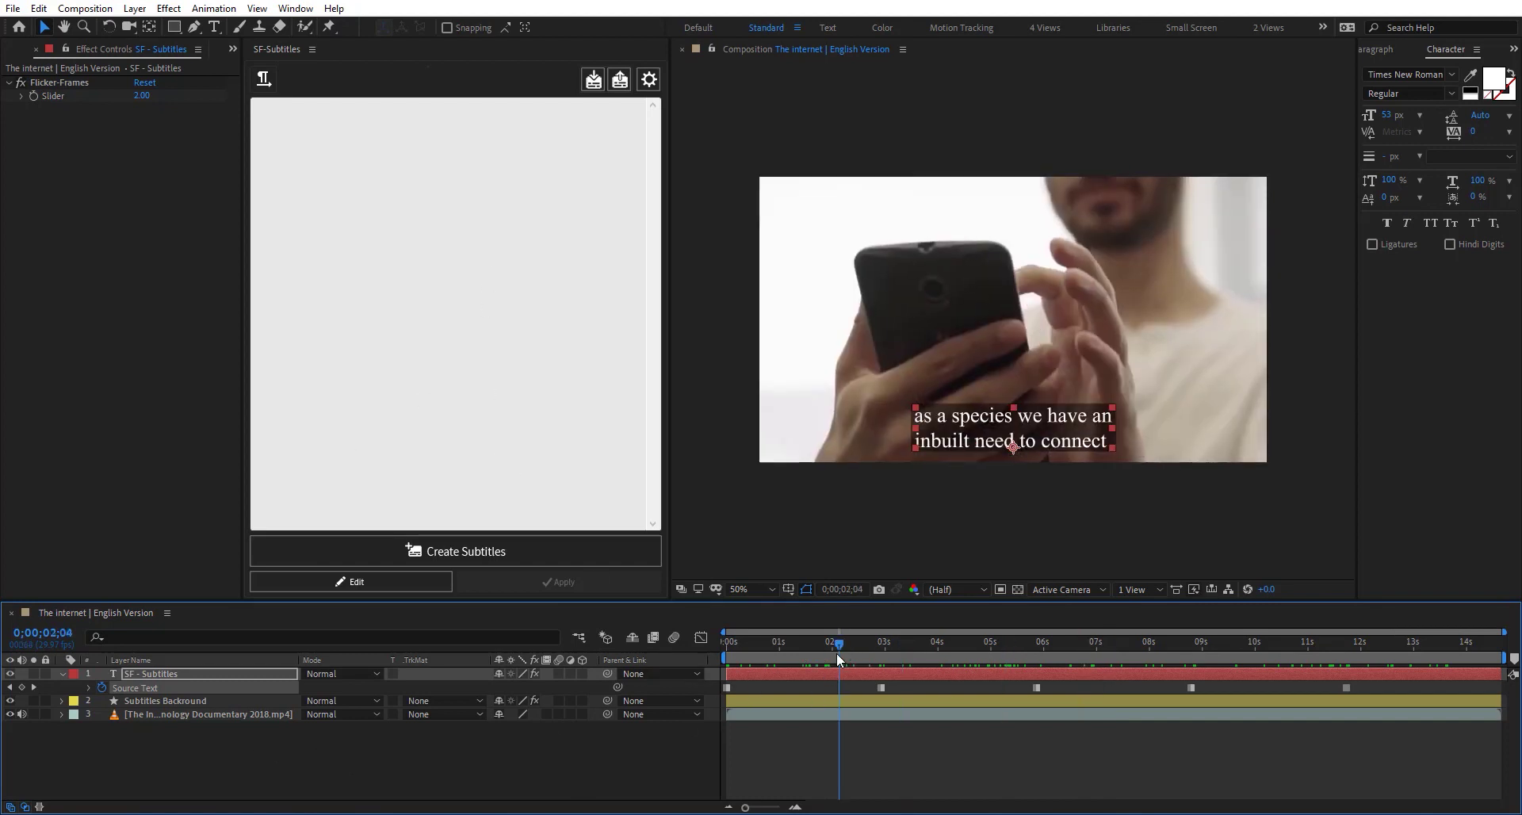
drag(840, 644, 809, 647)
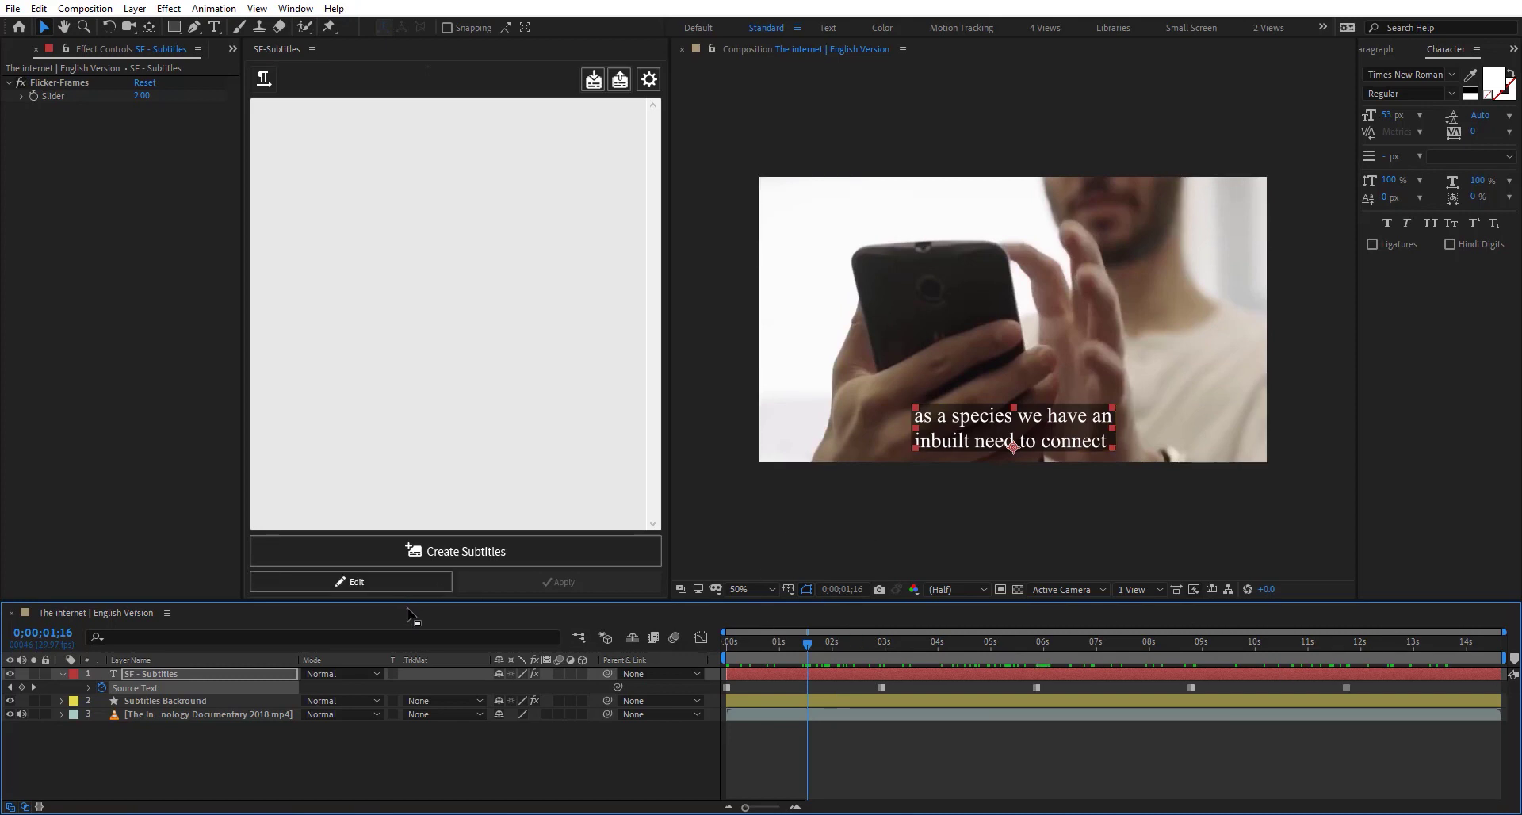
click(336, 588)
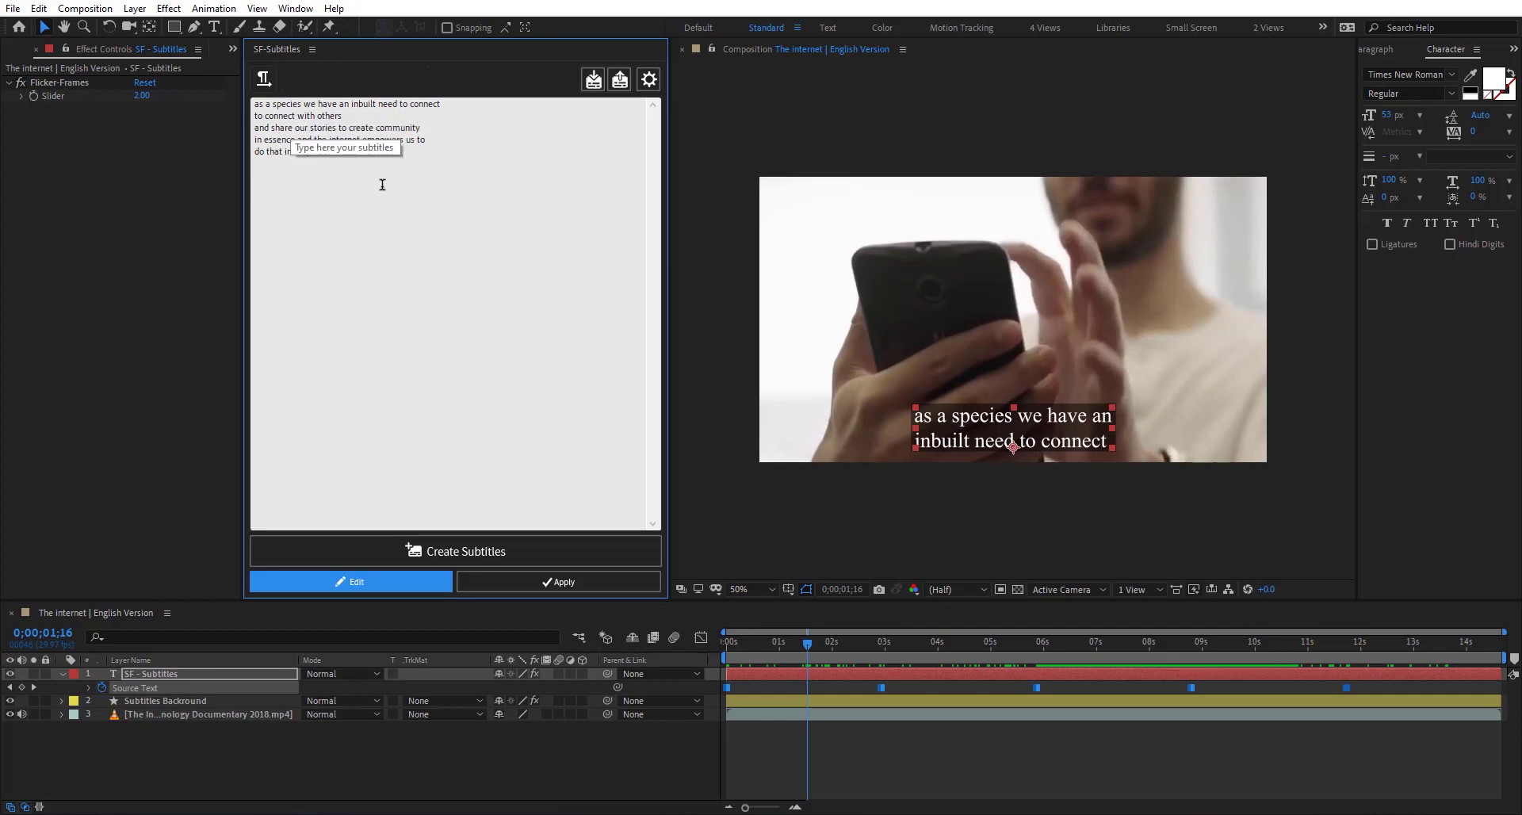
click(351, 119)
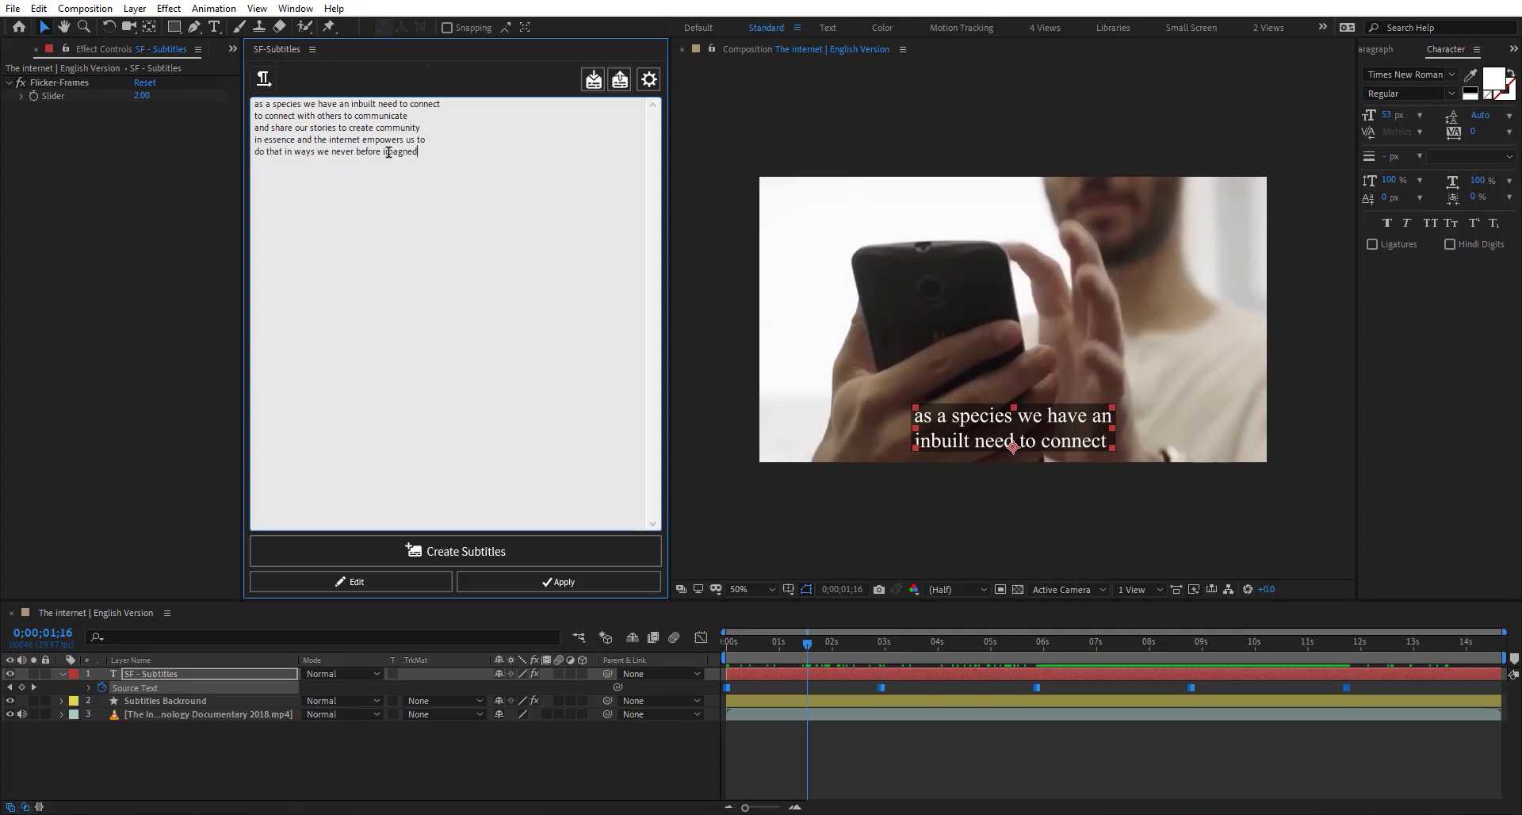
click(606, 582)
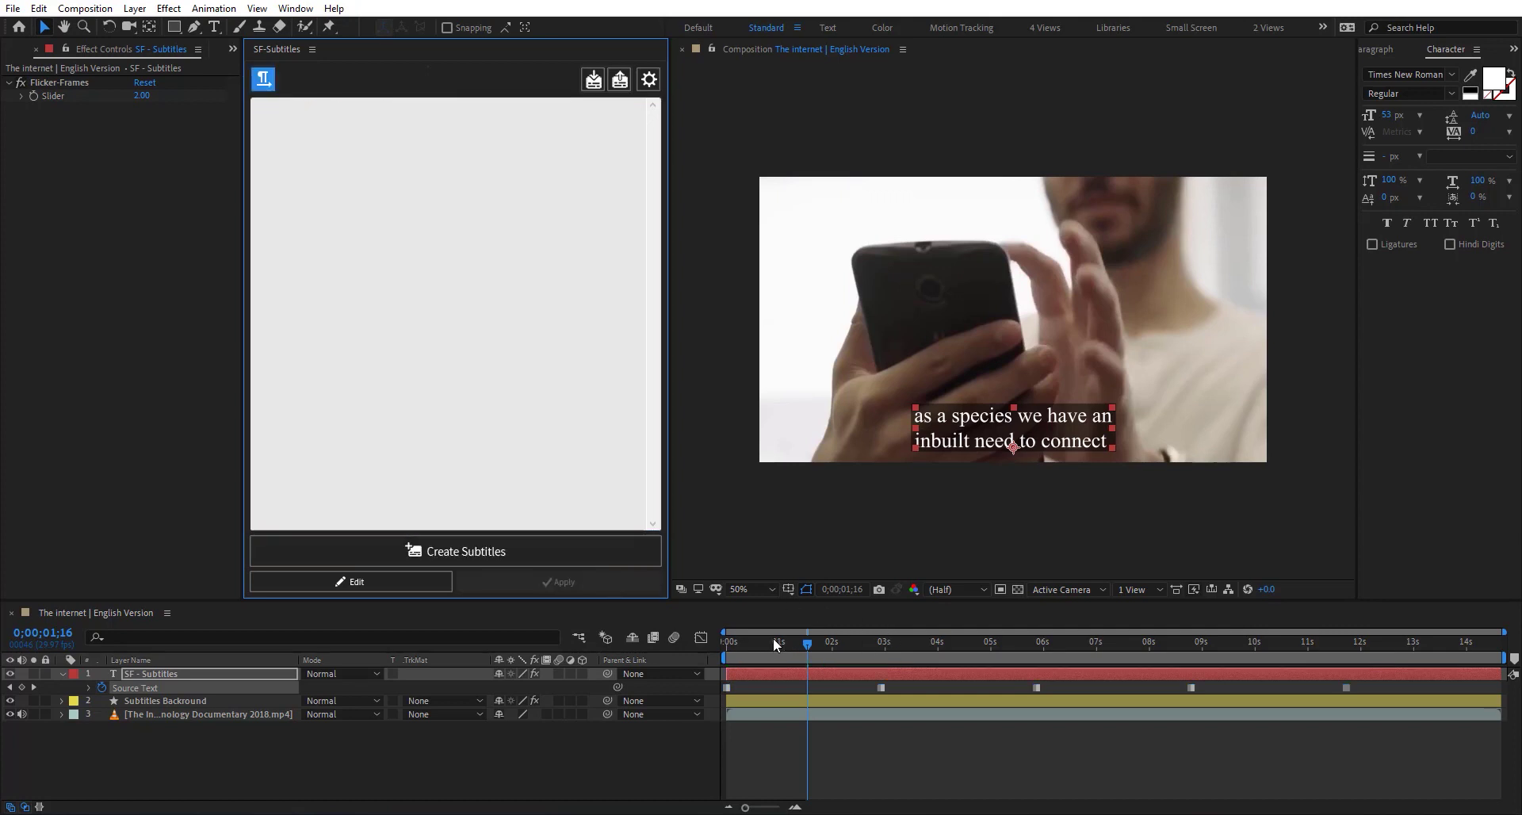
Step: Scrub through the captions and shift the second Source Text keyframe slightly forward in time, finishing at the first frame
drag(806, 641, 839, 645)
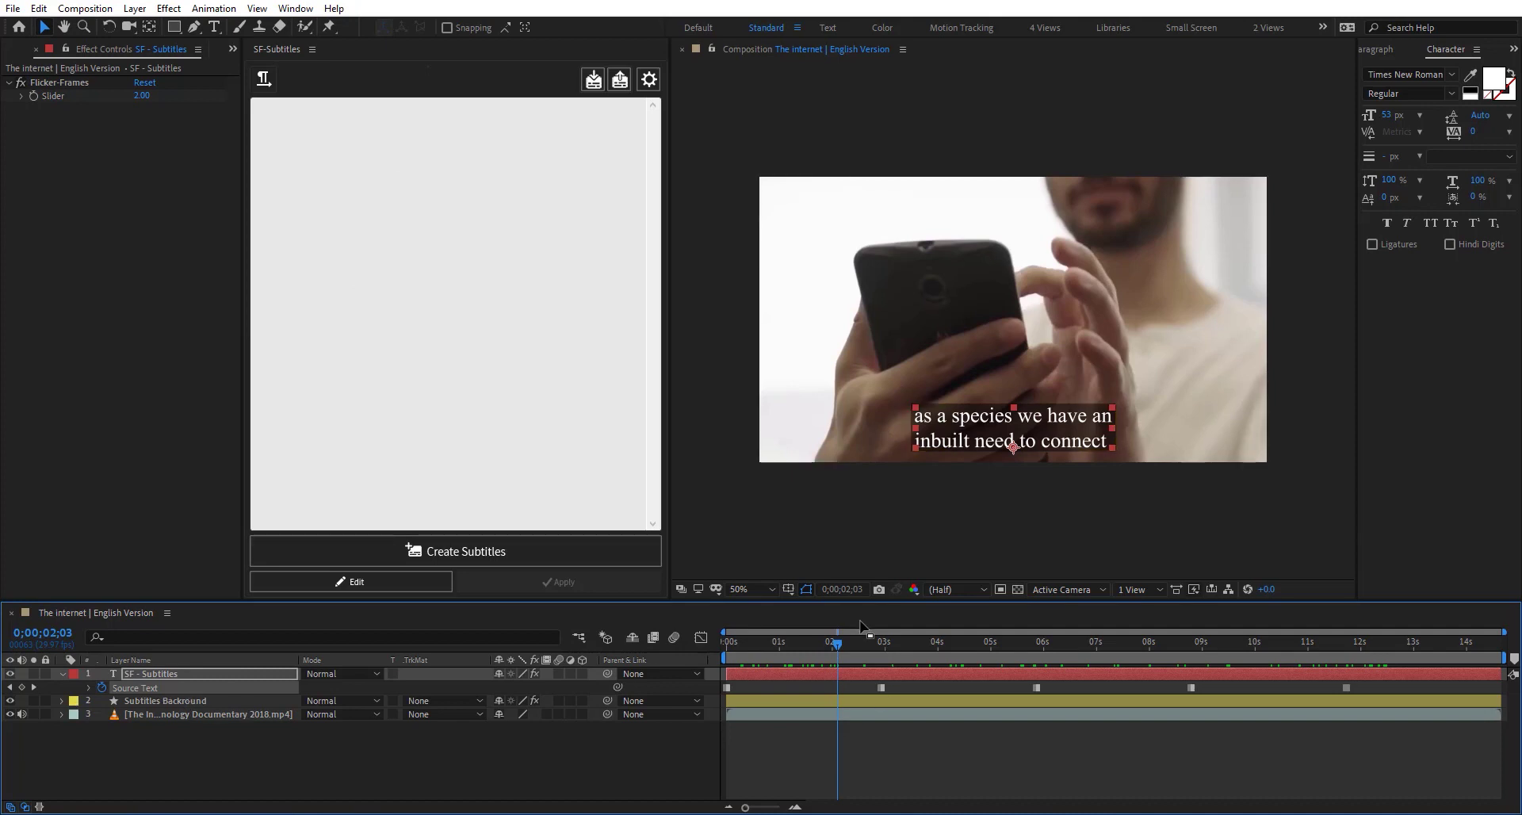
drag(839, 644, 777, 647)
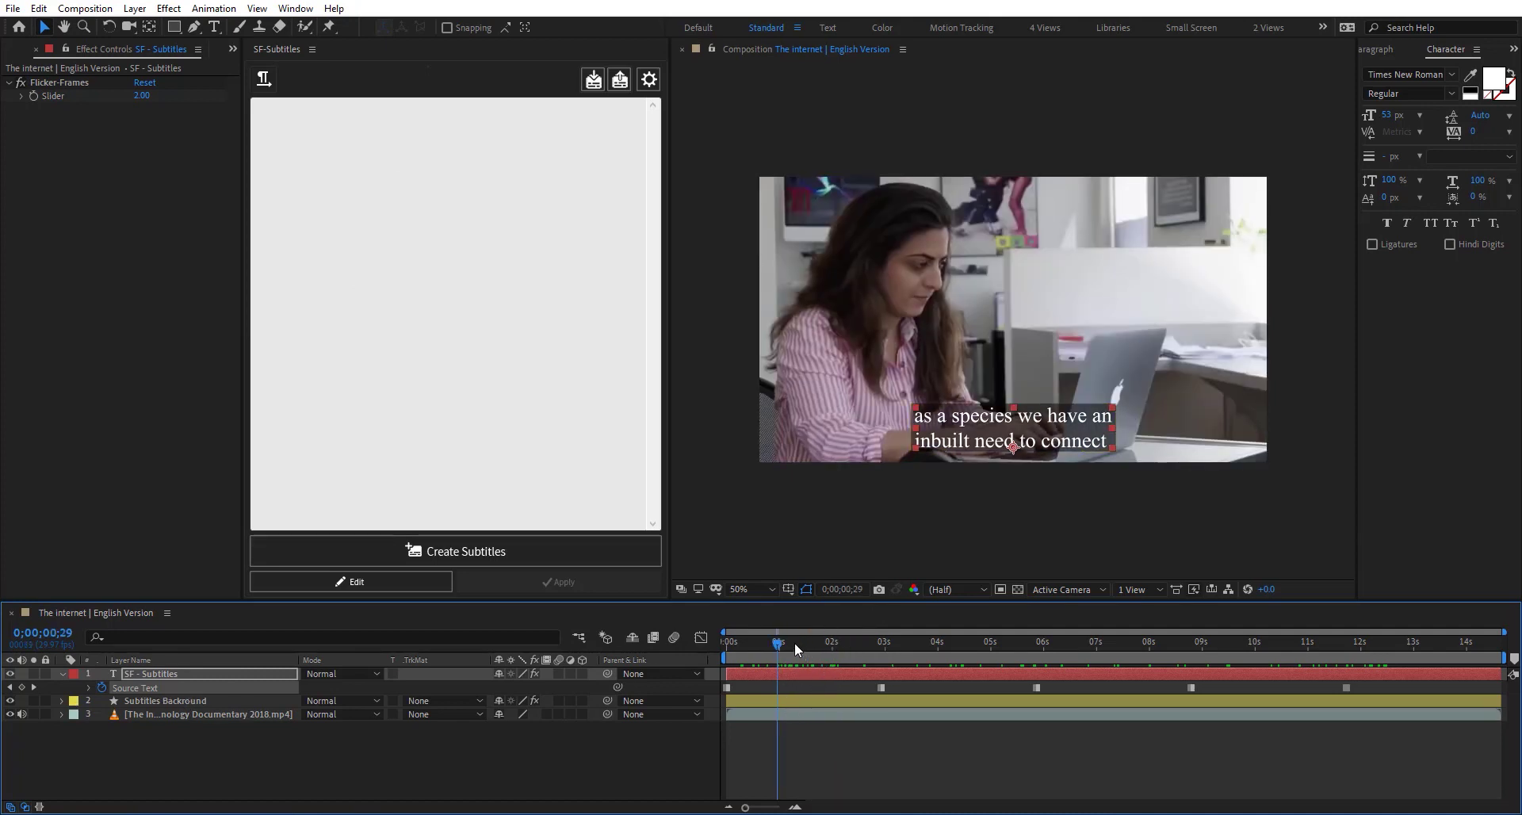
drag(794, 642, 1414, 655)
key(Home)
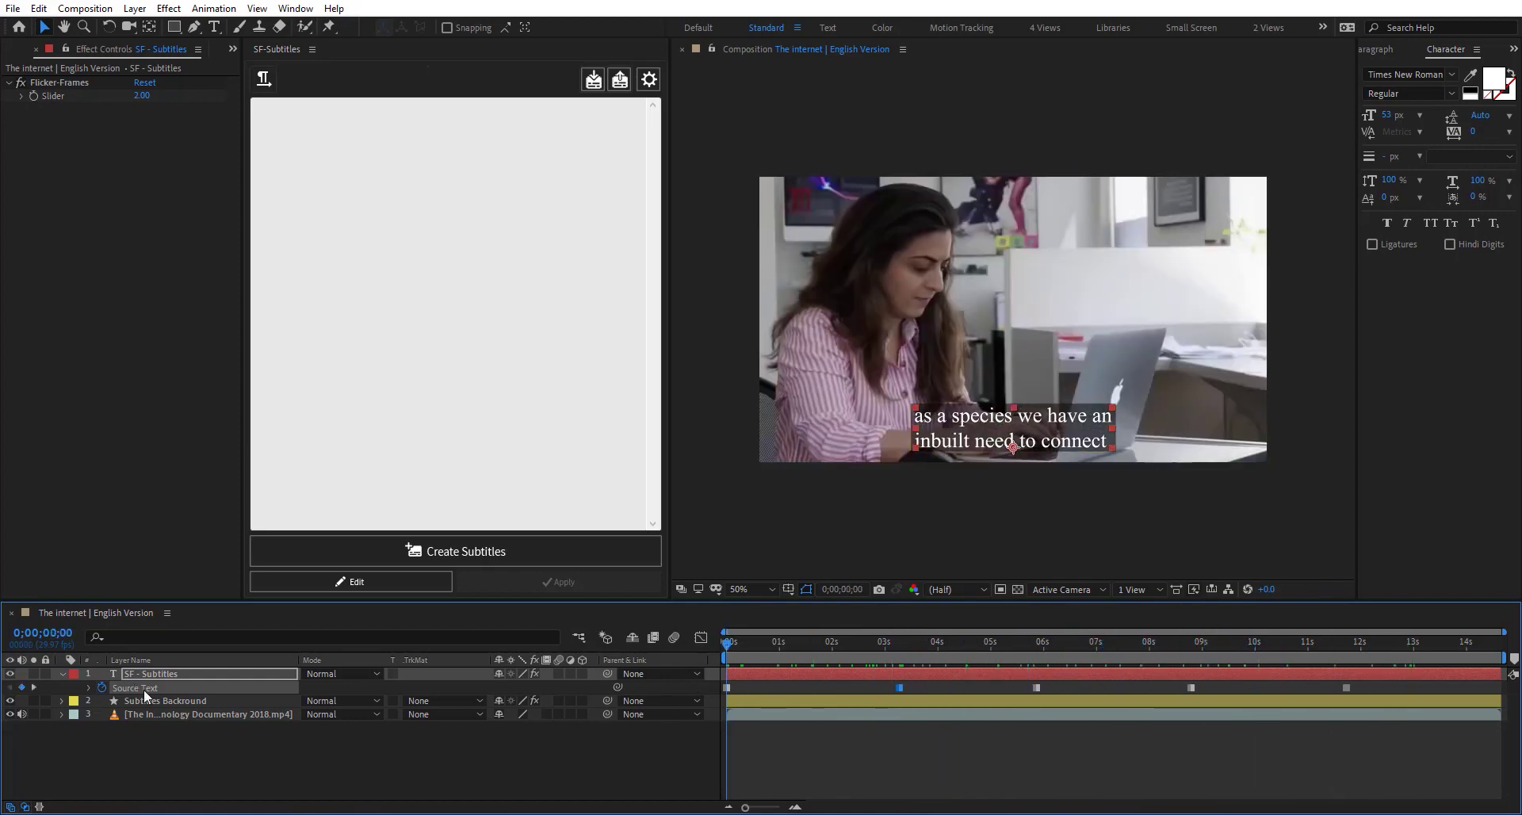
Step: Reveal the audio waveform of the documentary video layer in the timeline
click(844, 713)
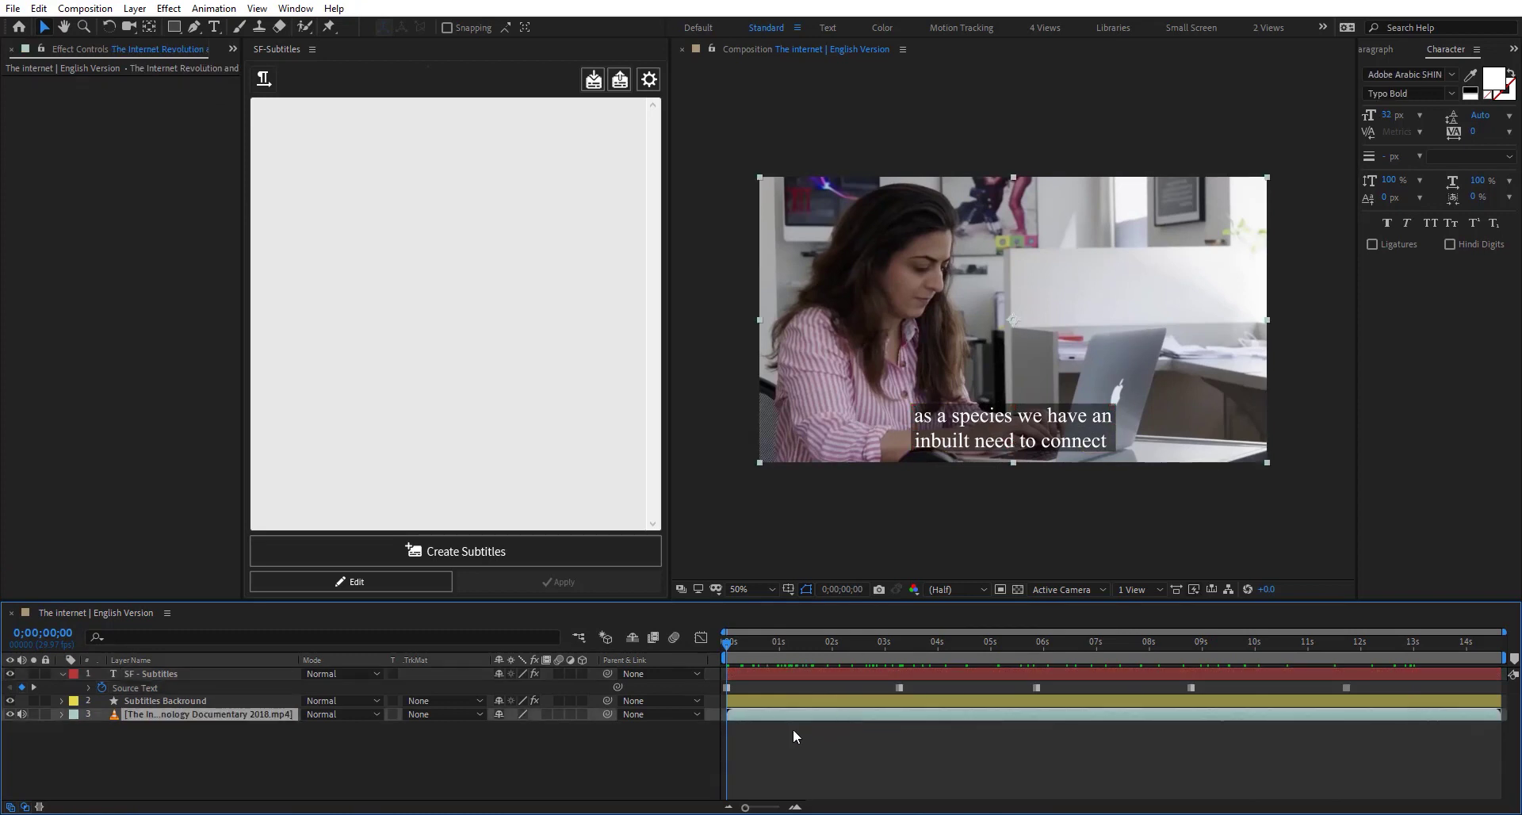
key(l)
key(l)
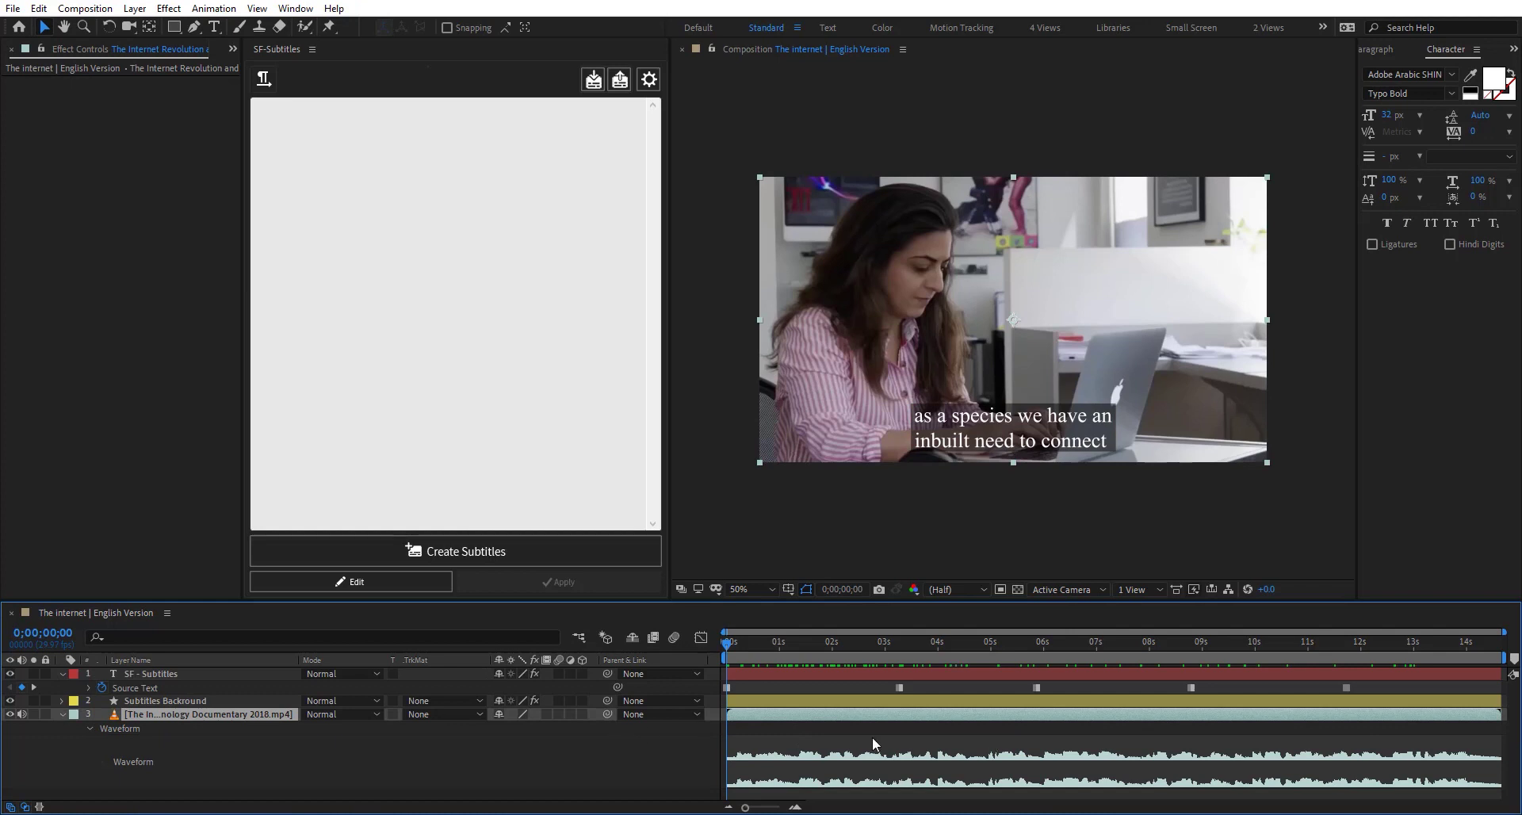
Step: Delete the SF - Subtitles layer together with the subtitles background layer, keeping only the video layer
click(201, 675)
shift+click(200, 699)
key(Delete)
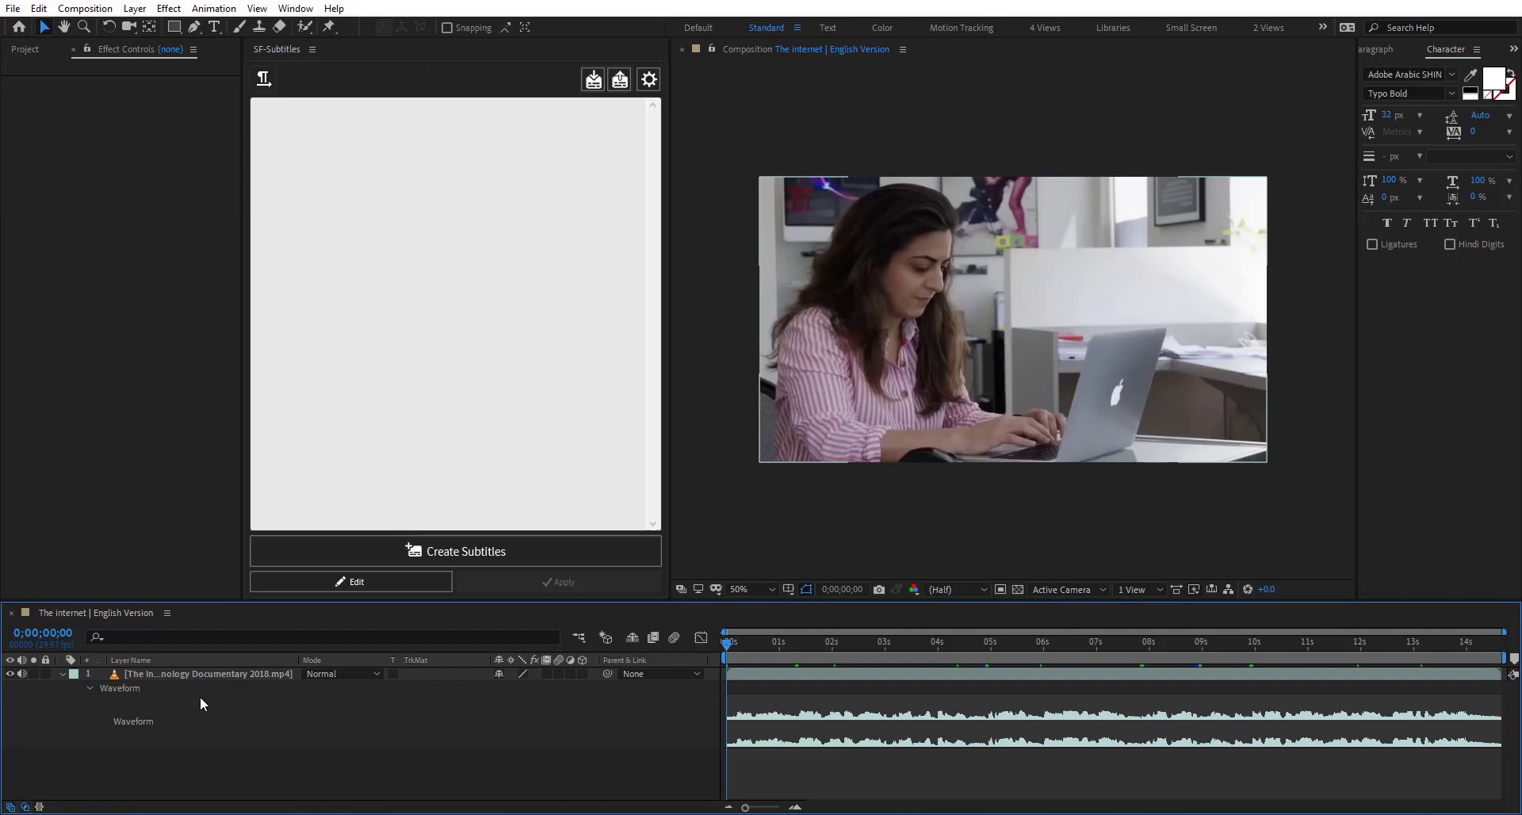
Step: Play the narration and add layer markers to the video layer at the first frame and at 0;00;01;12
key(space)
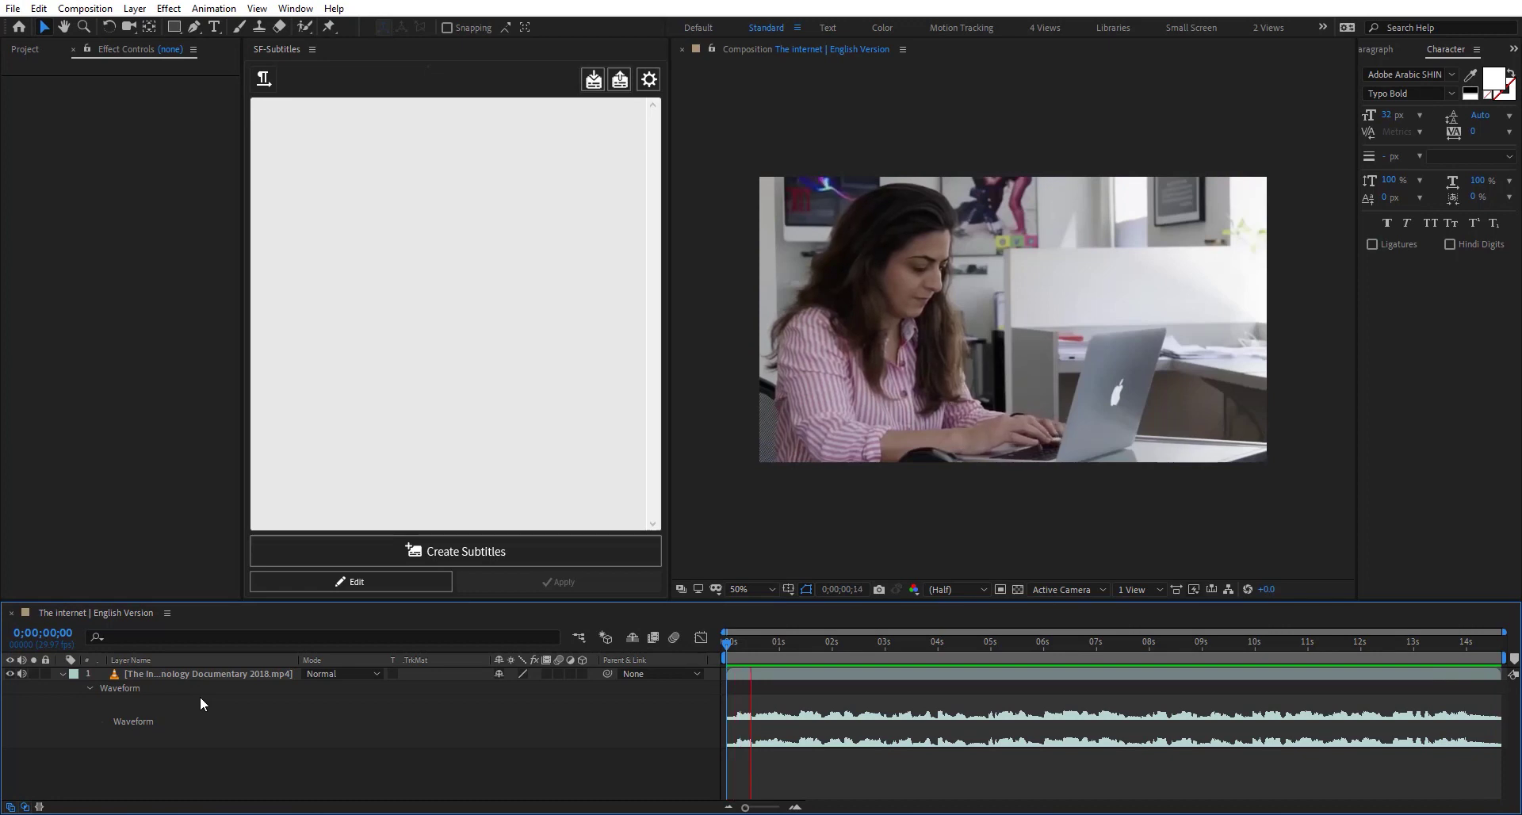
key(space)
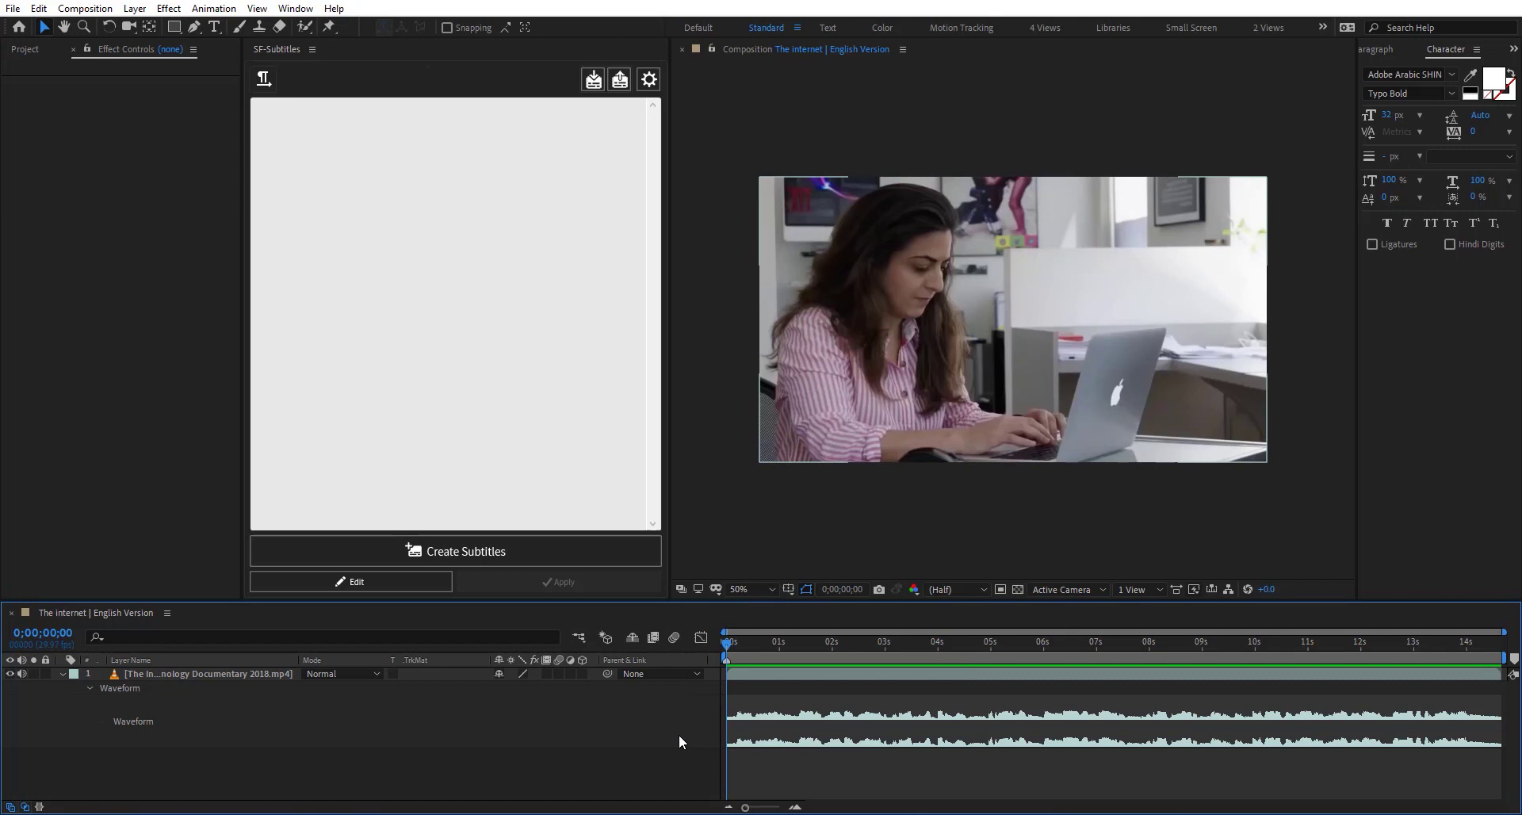
click(774, 677)
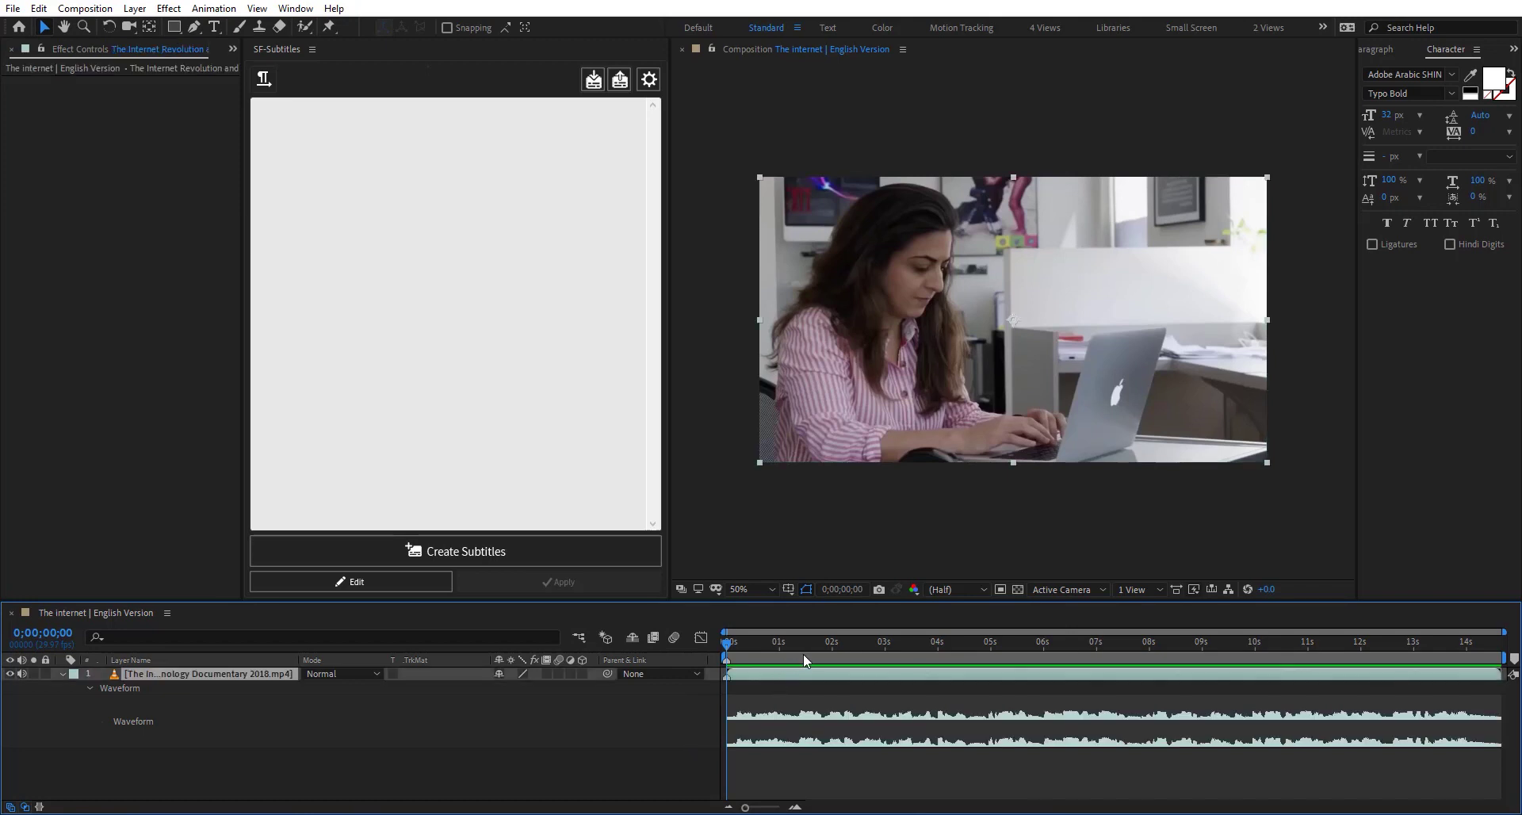
key(space)
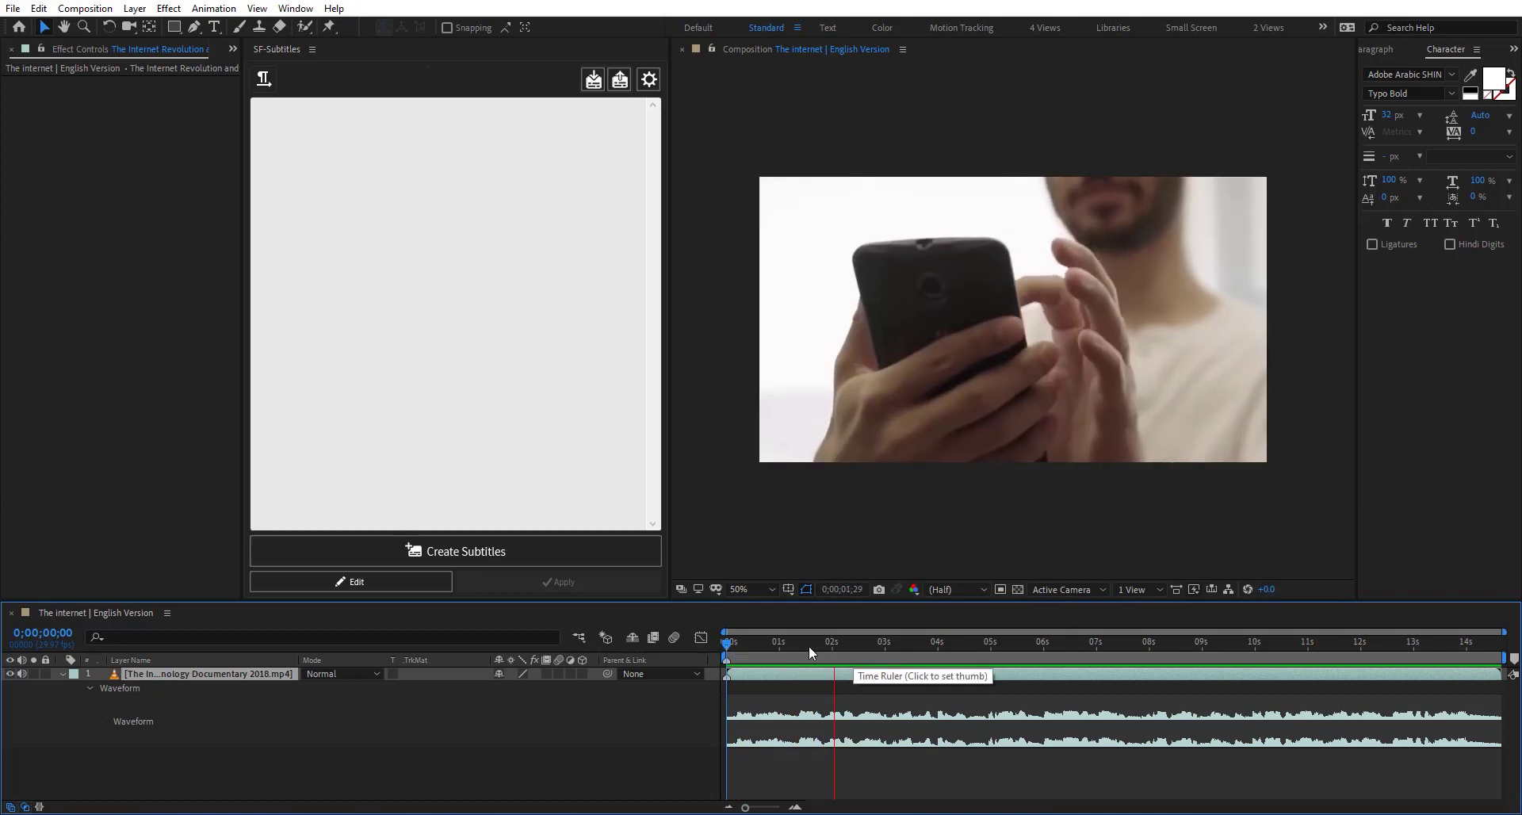
drag(808, 645, 801, 645)
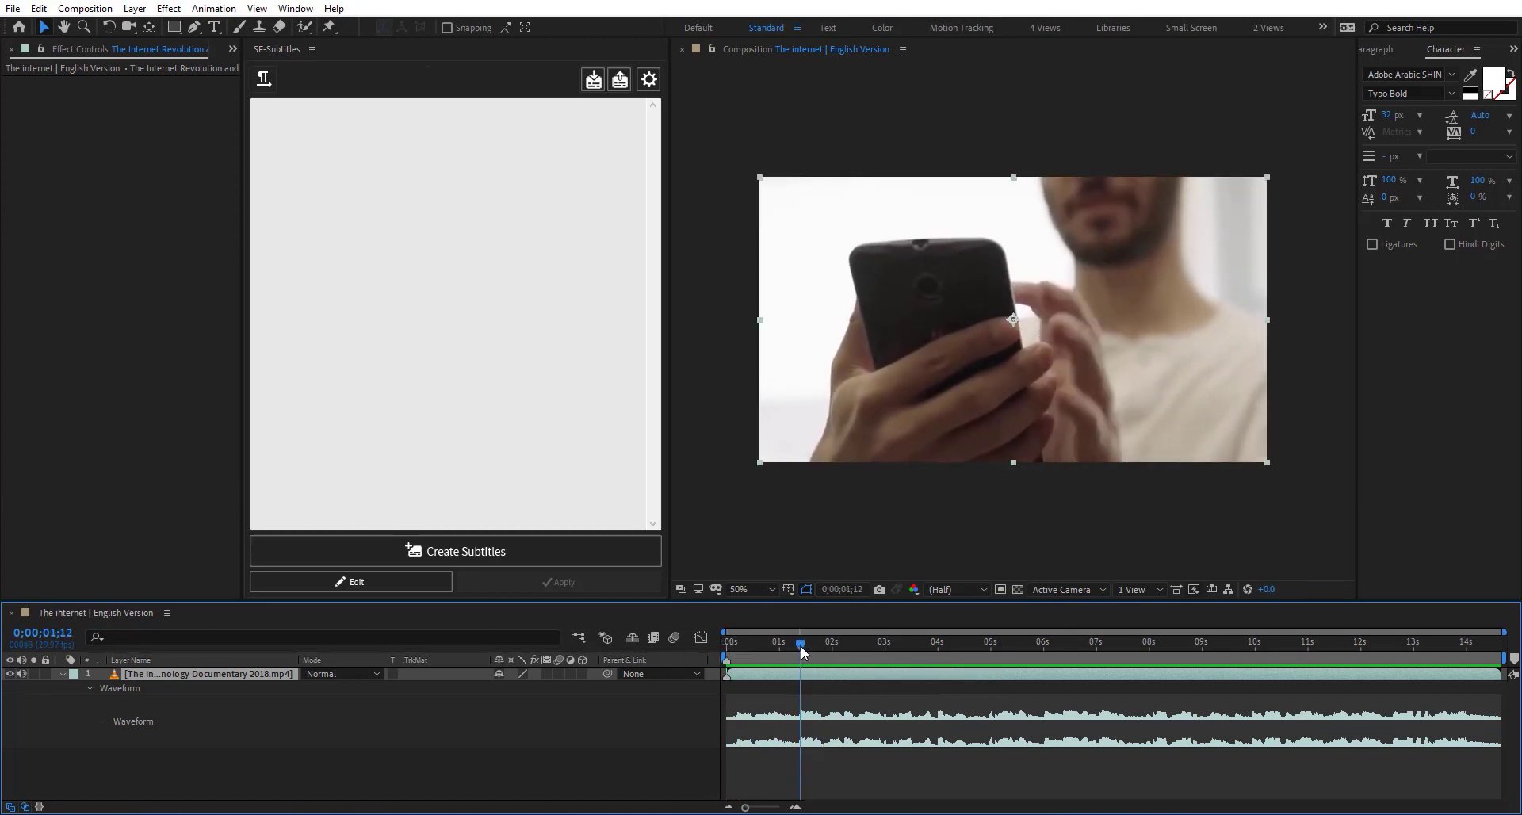
key(space)
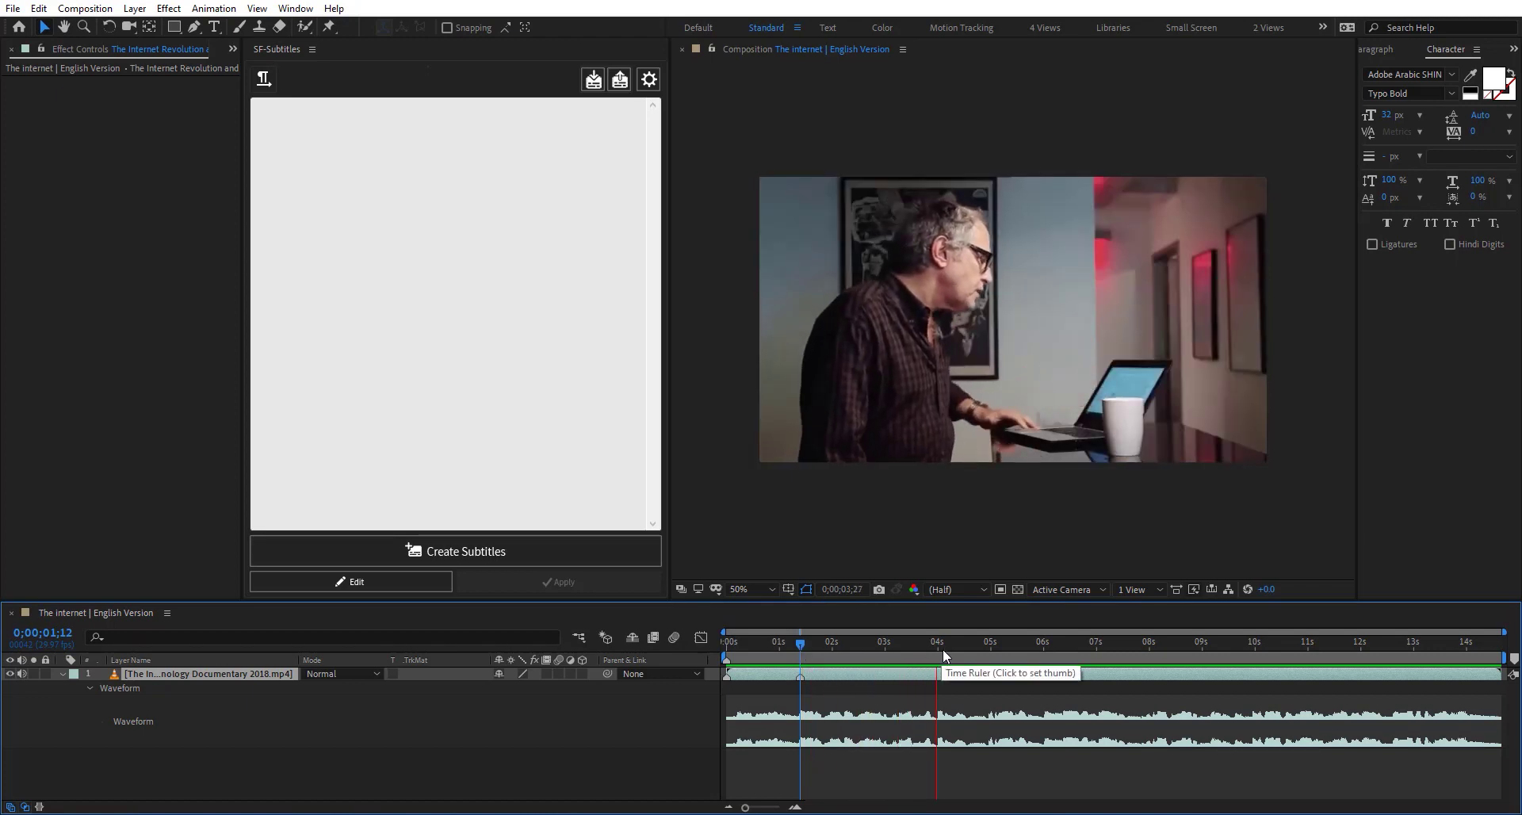
Step: Play the narration onward and add layer markers to the video layer at 0;00;04;28 and 0;00;08;01
click(990, 645)
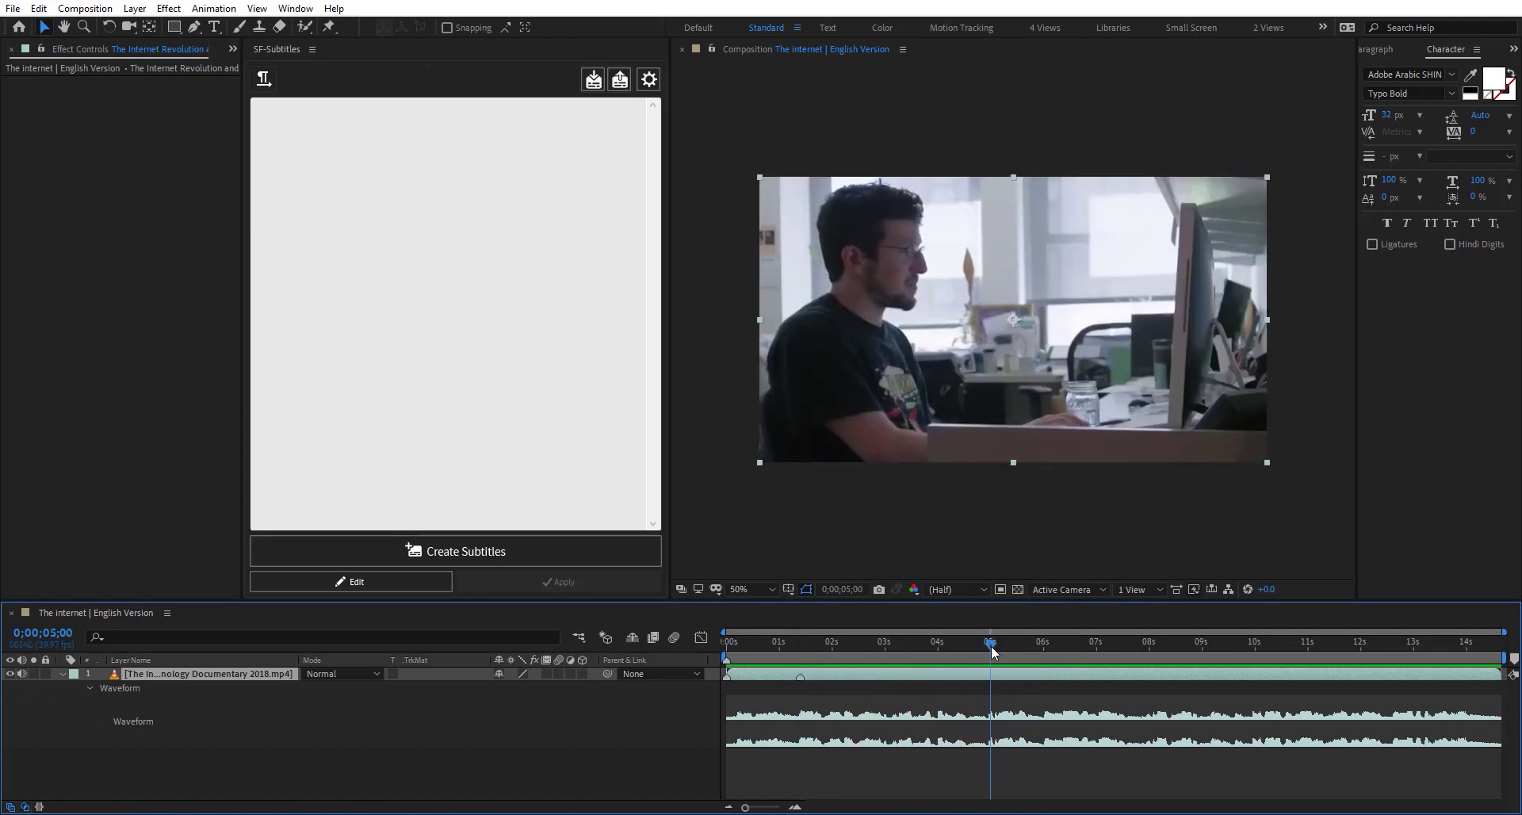
mouse_move(992, 646)
mouse_down()
mouse_move(1005, 644)
mouse_move(986, 644)
mouse_up()
key(space)
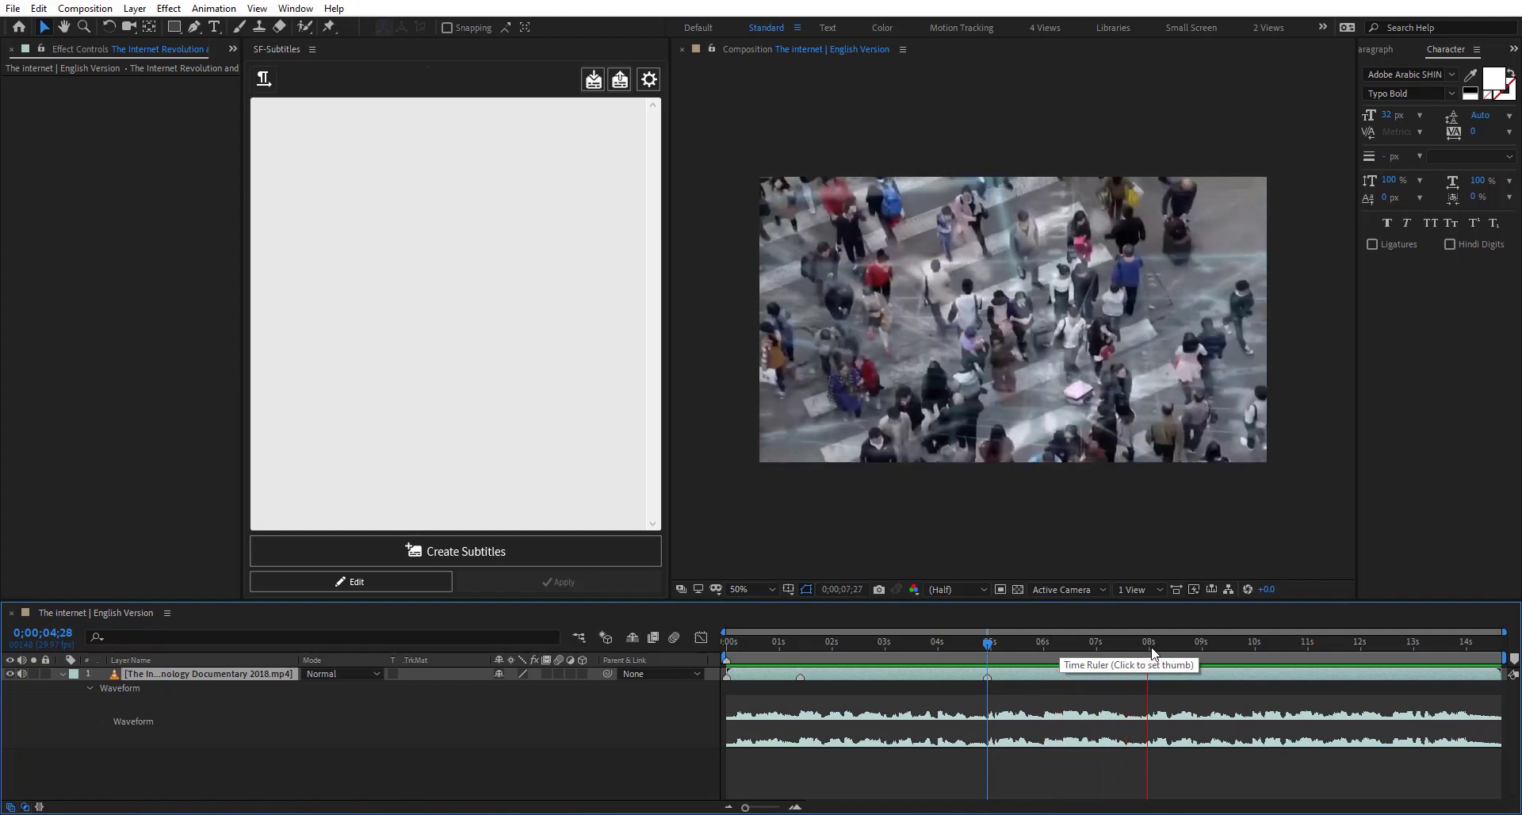
click(1149, 645)
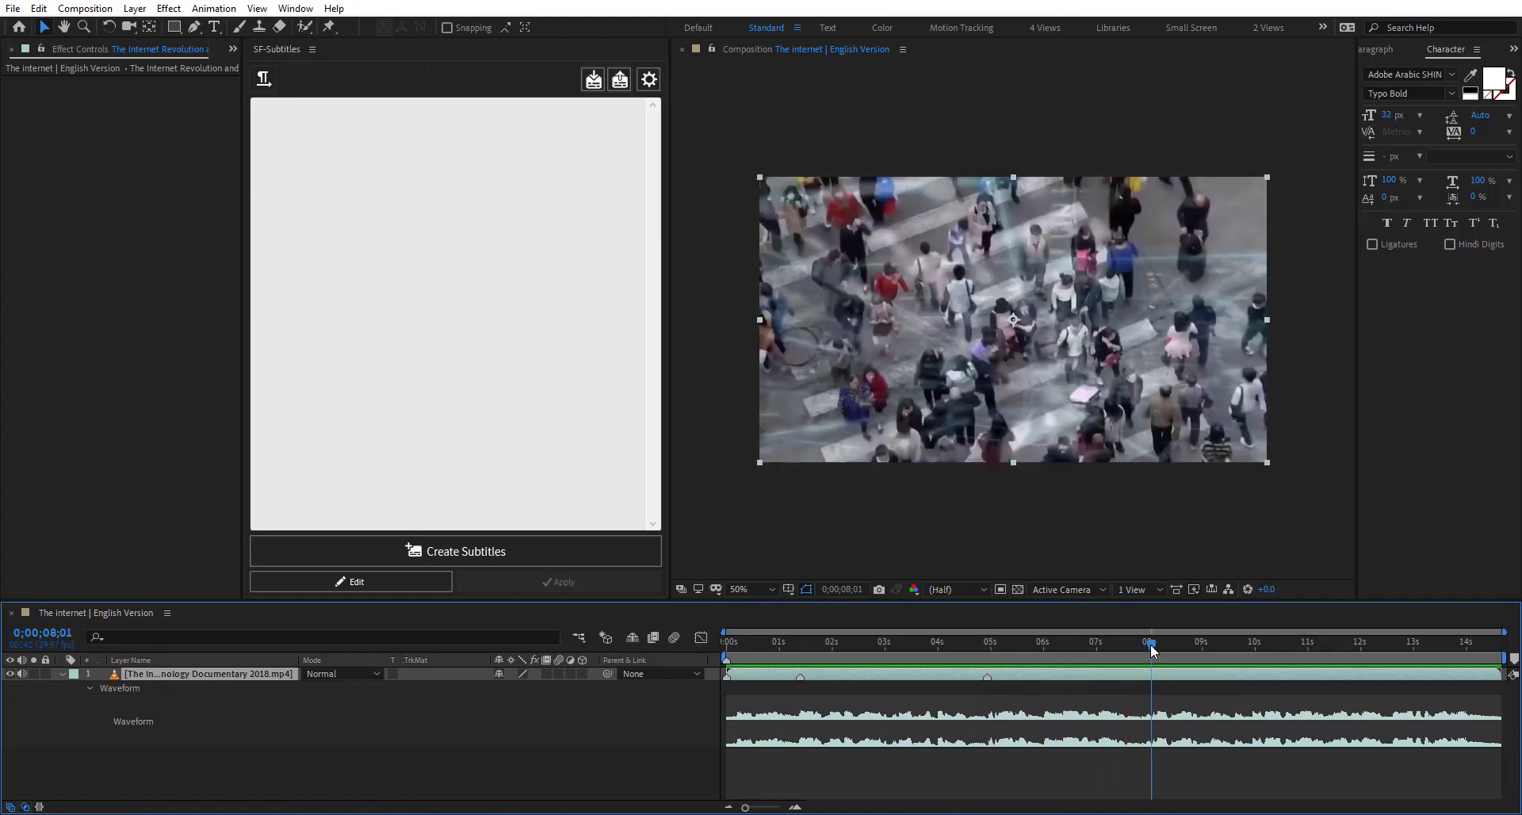
key(space)
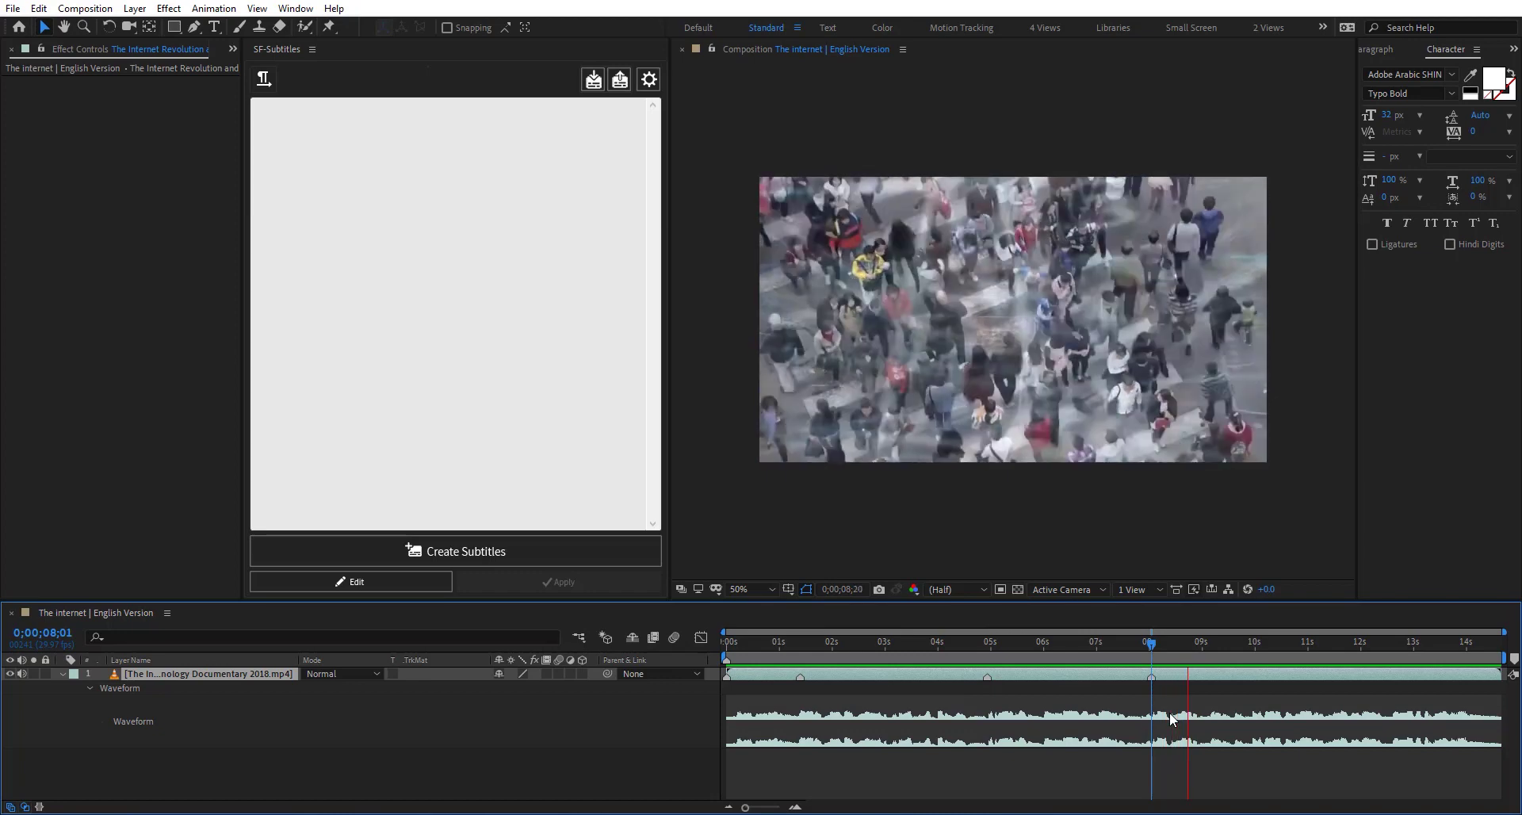
Step: Continue through the narration and mark the video layer at 0;00;09;03 and 0;00;09;28
drag(1219, 645, 1206, 642)
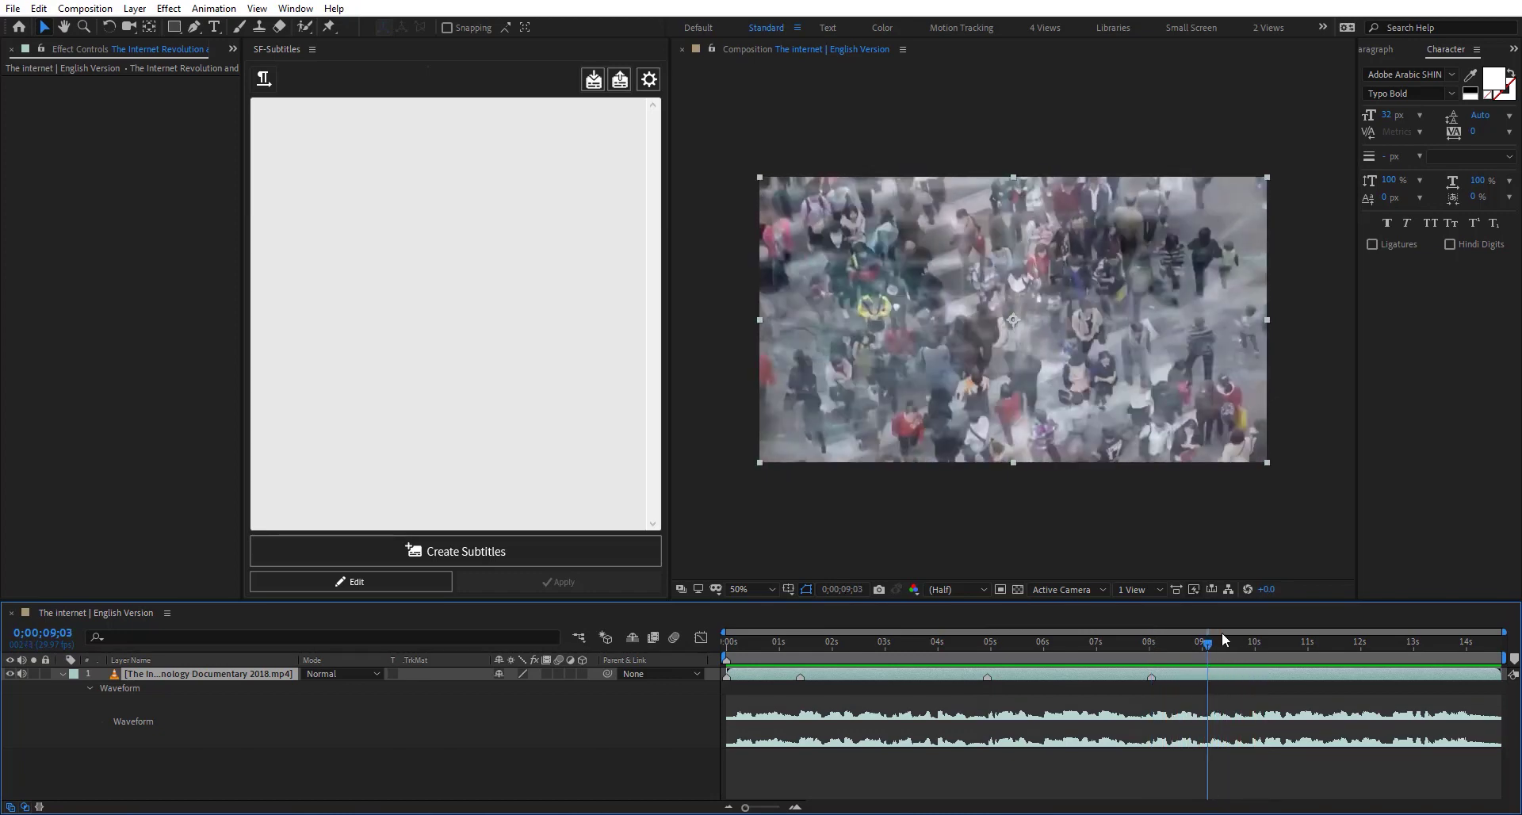
key(space)
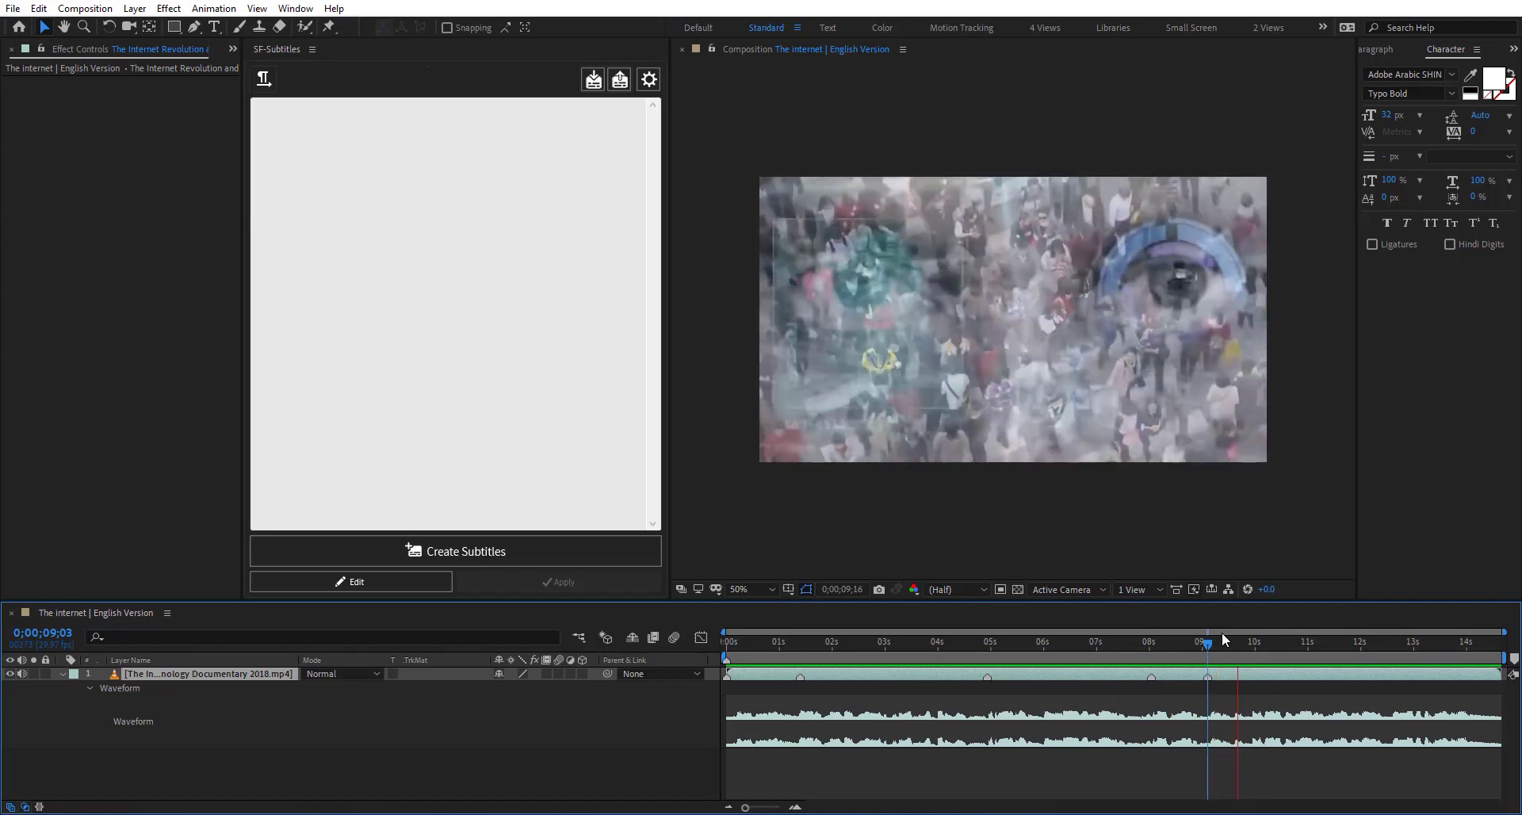
drag(1255, 644, 1252, 643)
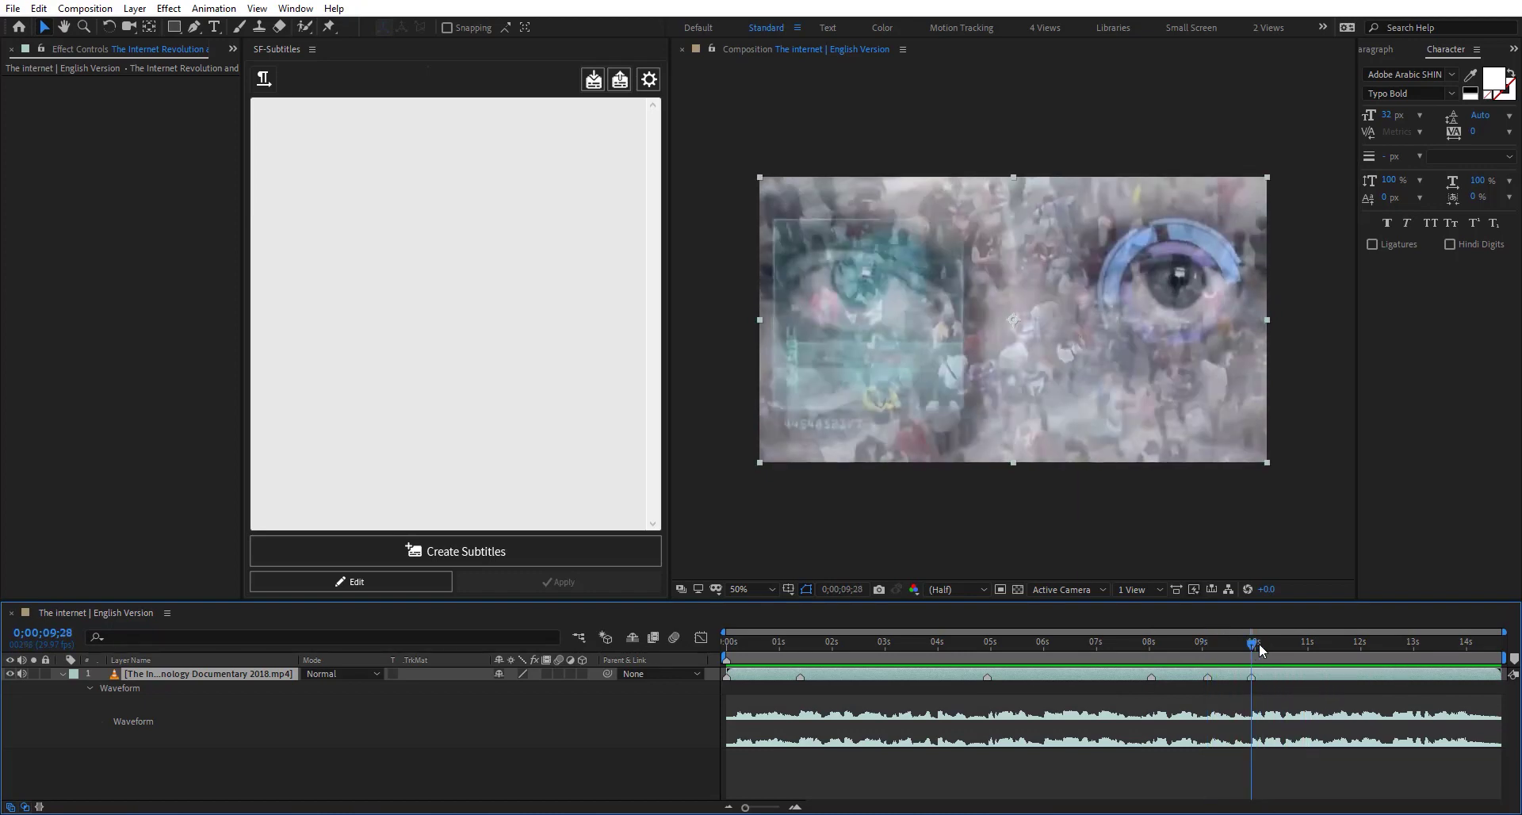
key(space)
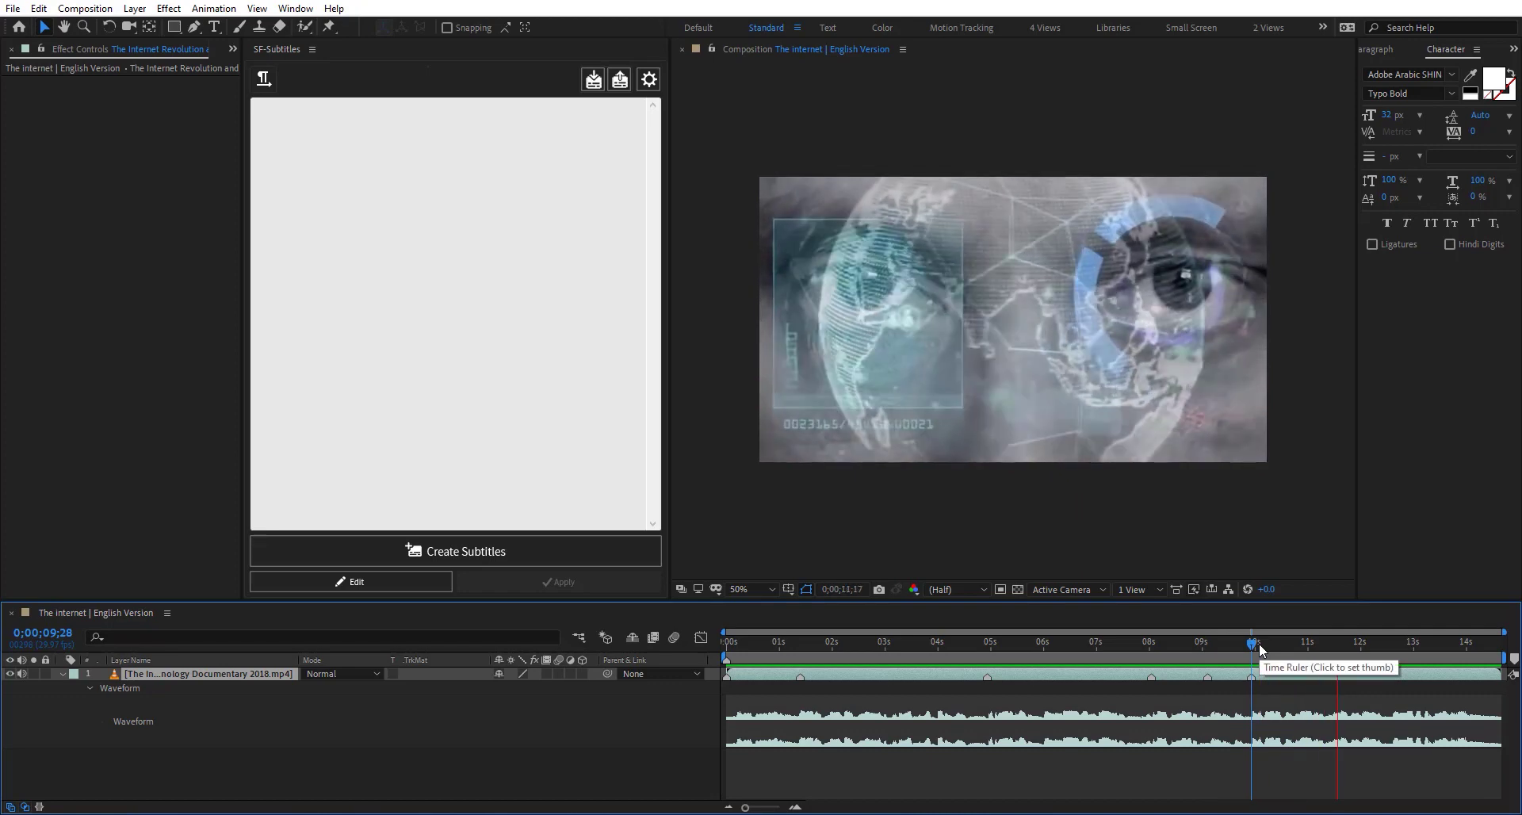
Step: Locate the start of the last phrase and add a layer marker to the video layer at 0;00;11;24
click(1337, 643)
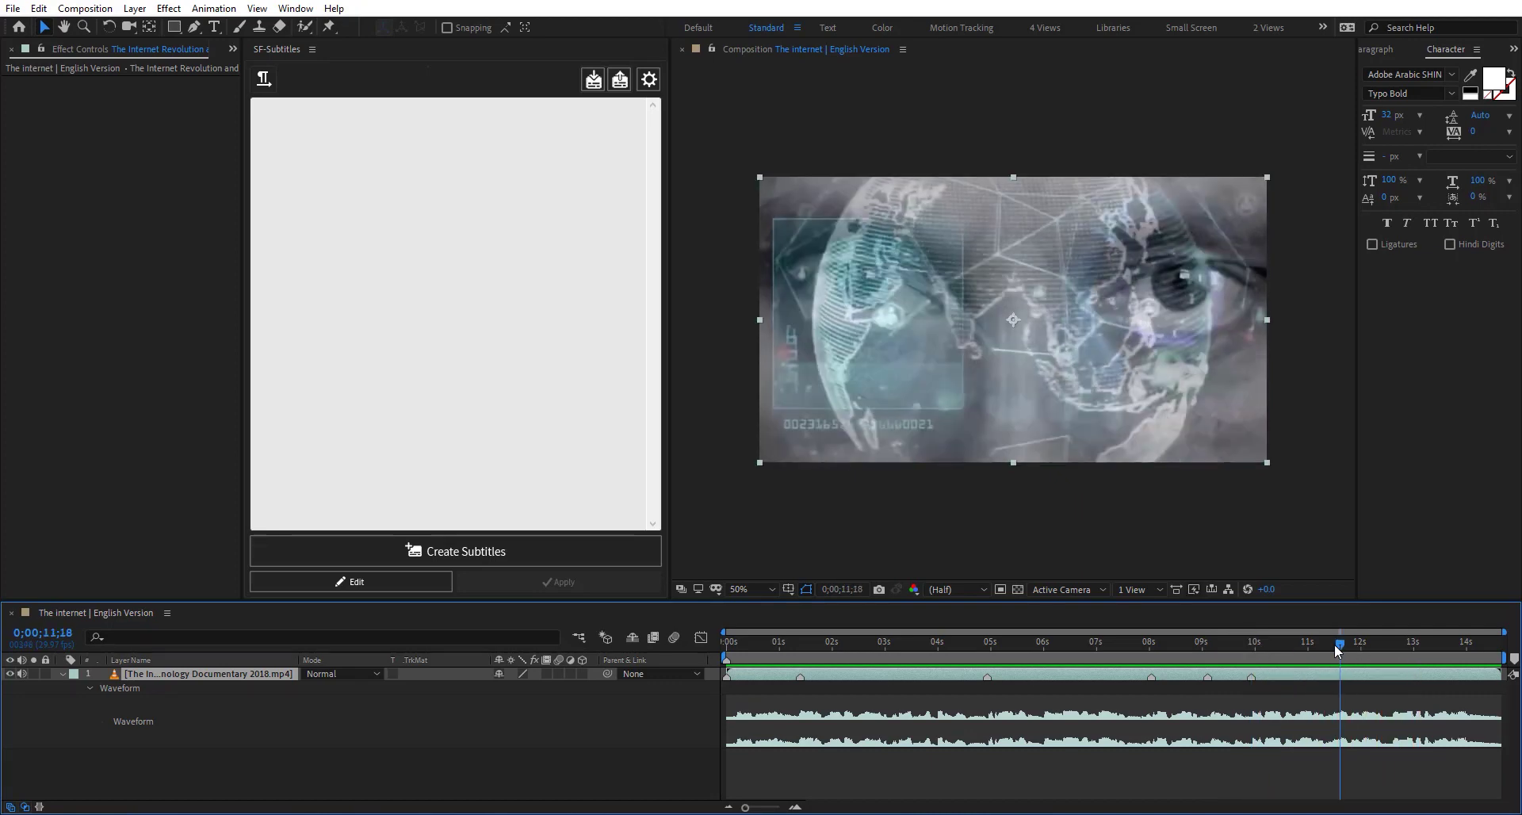
click(1334, 644)
key(space)
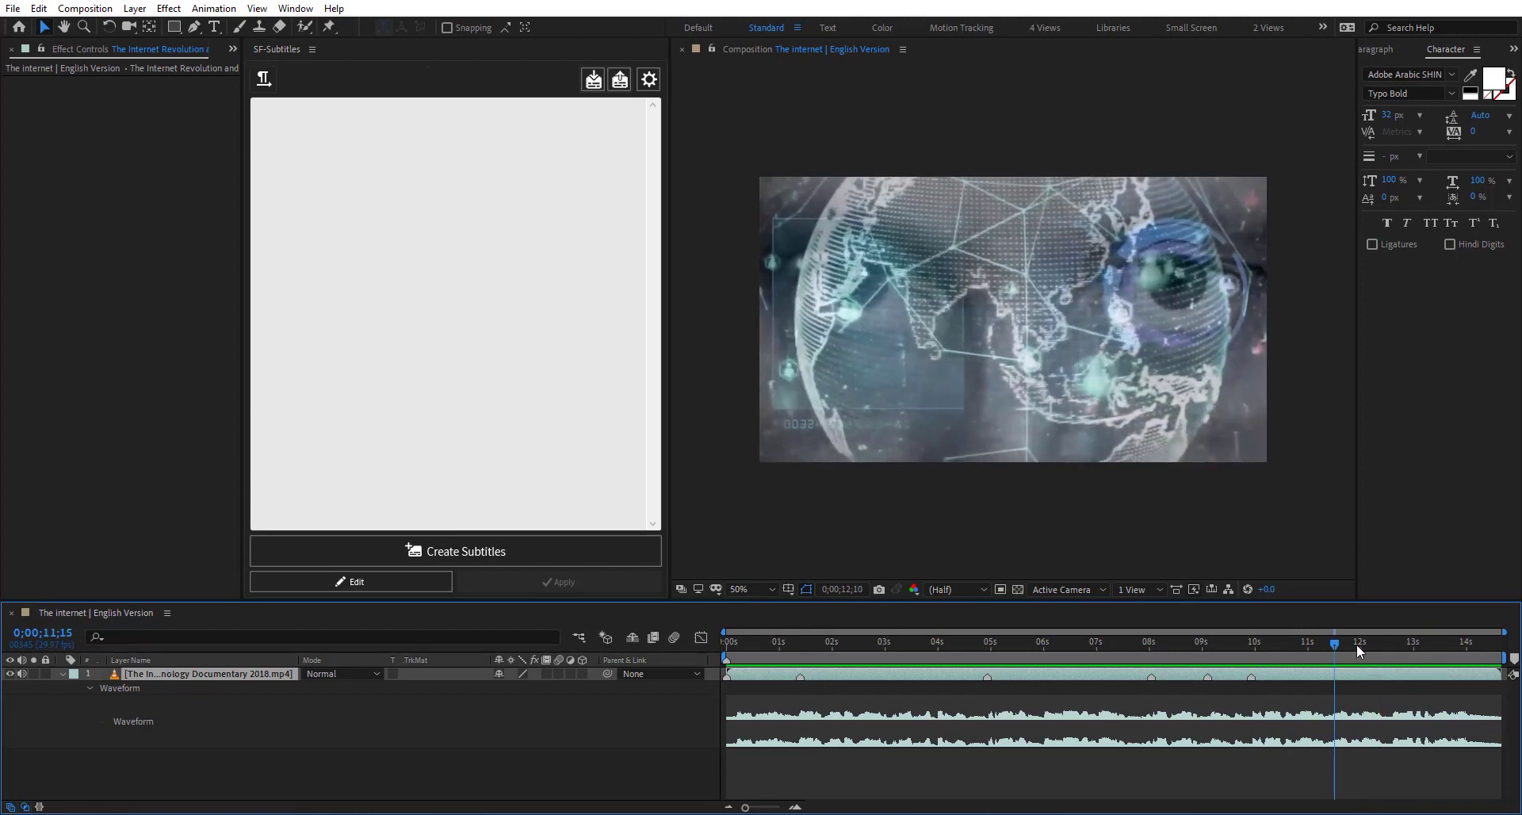
click(1349, 644)
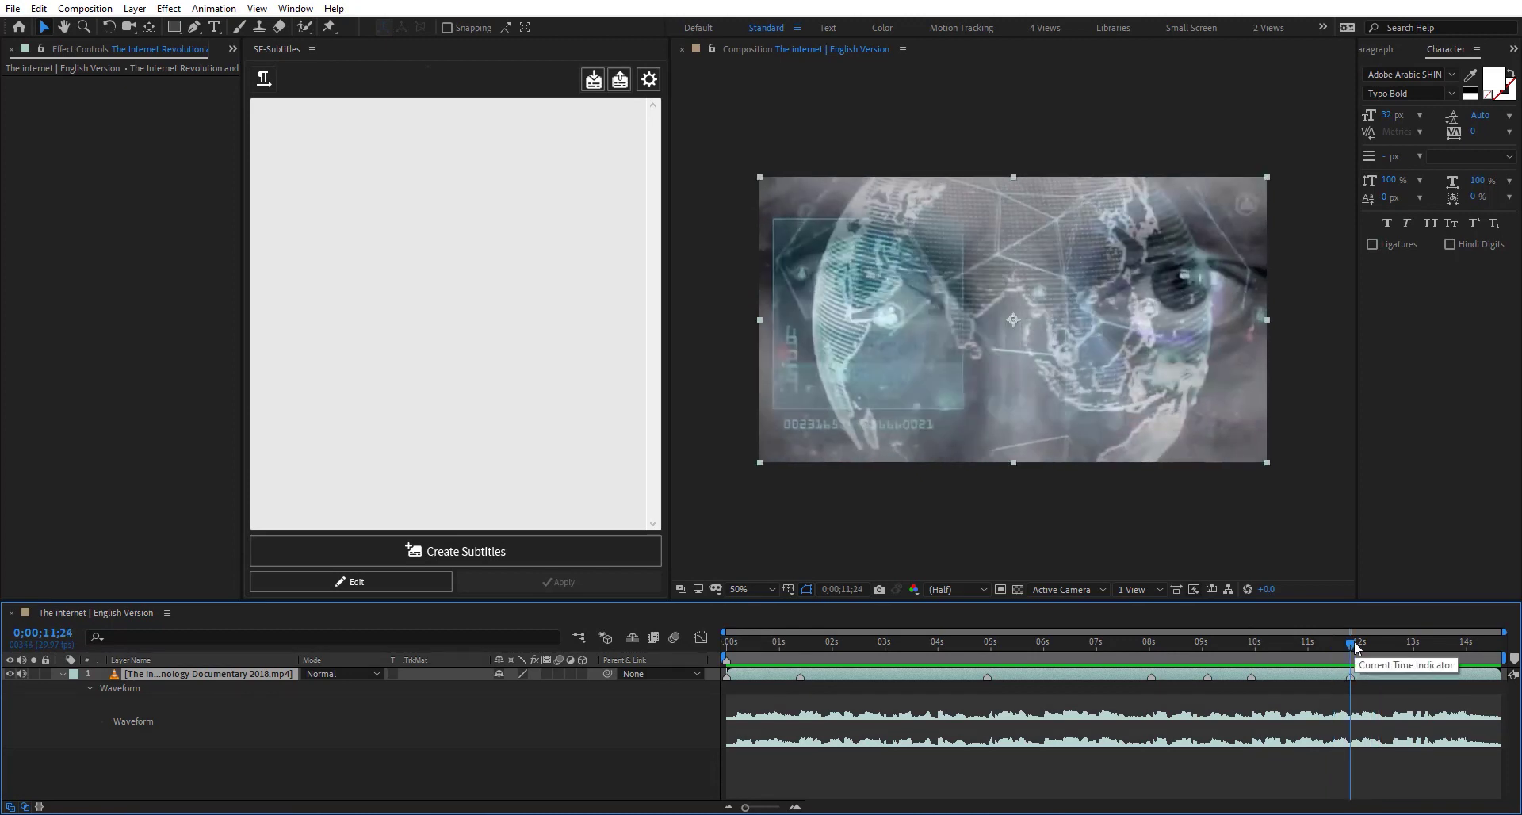
key(space)
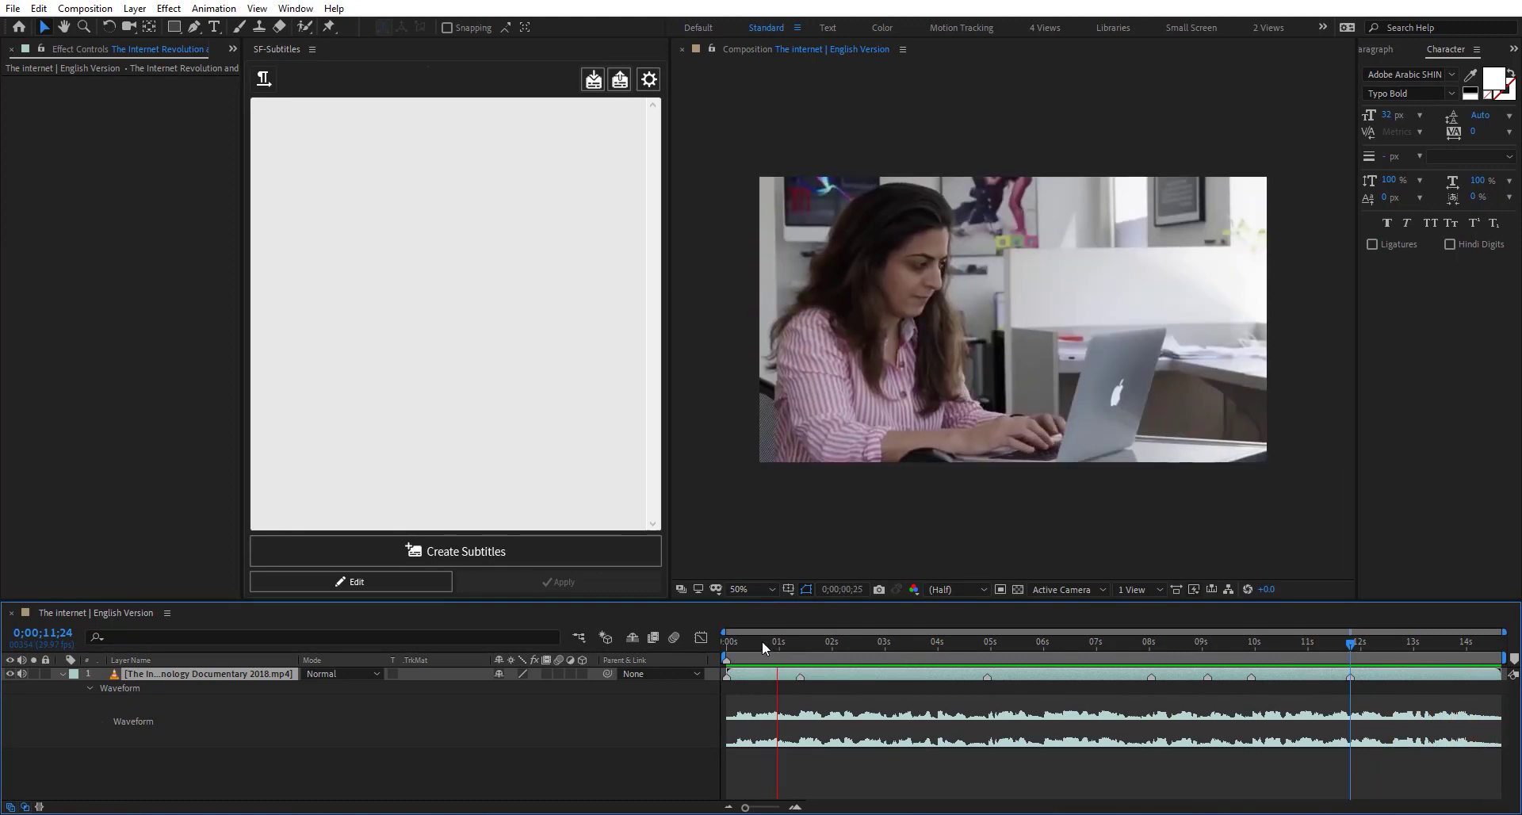
Step: Return to the first frame and enter the narration transcript, from "as a species" to "we never before imagined", as the SF-Subtitles text
drag(740, 643, 720, 645)
click(267, 147)
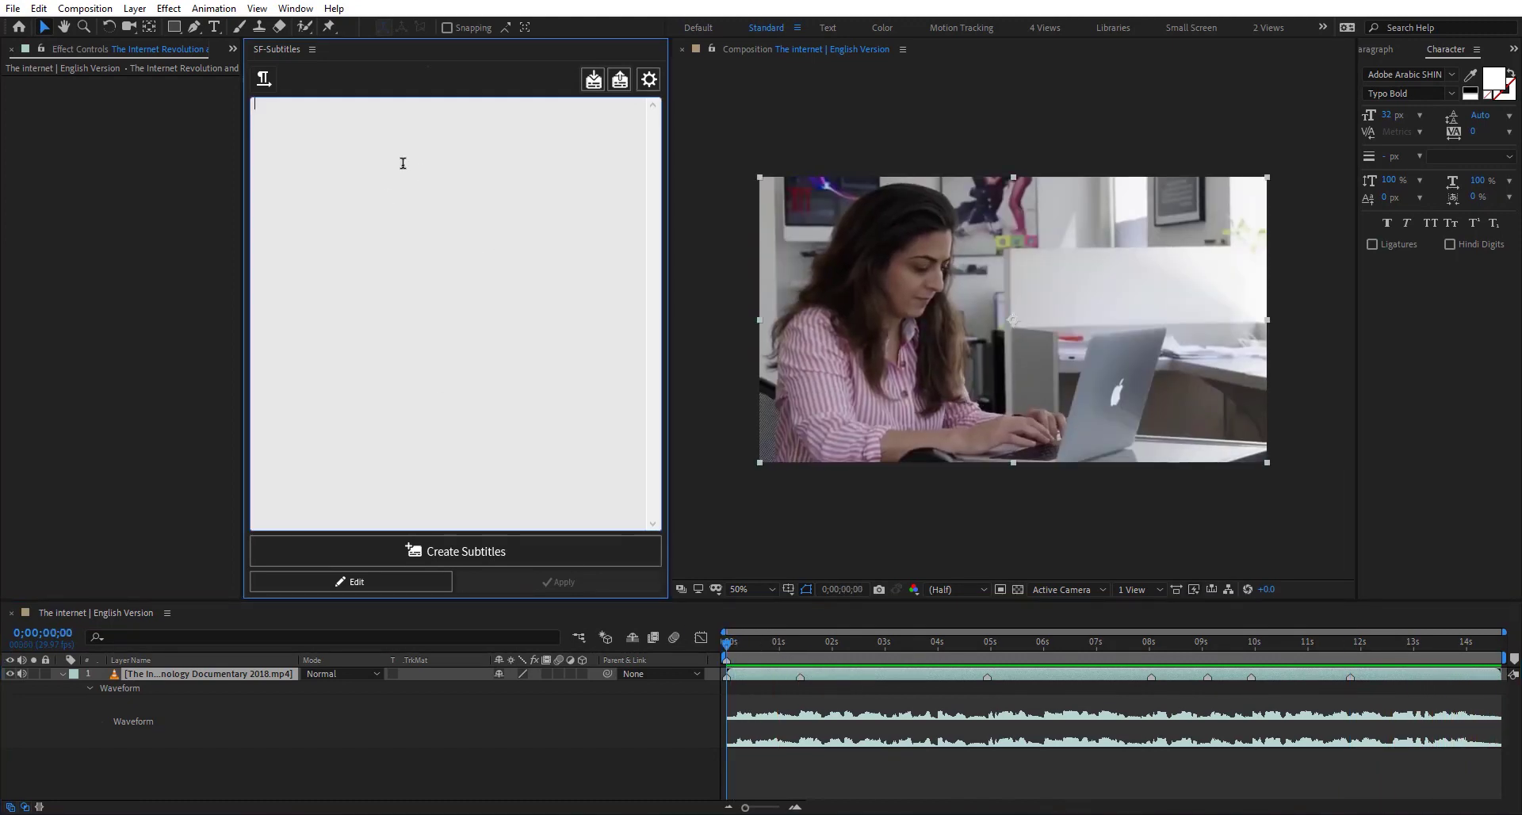
text(as a species we have an inbuilt need to connect with othersto communicate and share our stories to create community in essence and the internet empowers us to do that in ways we never before imagined)
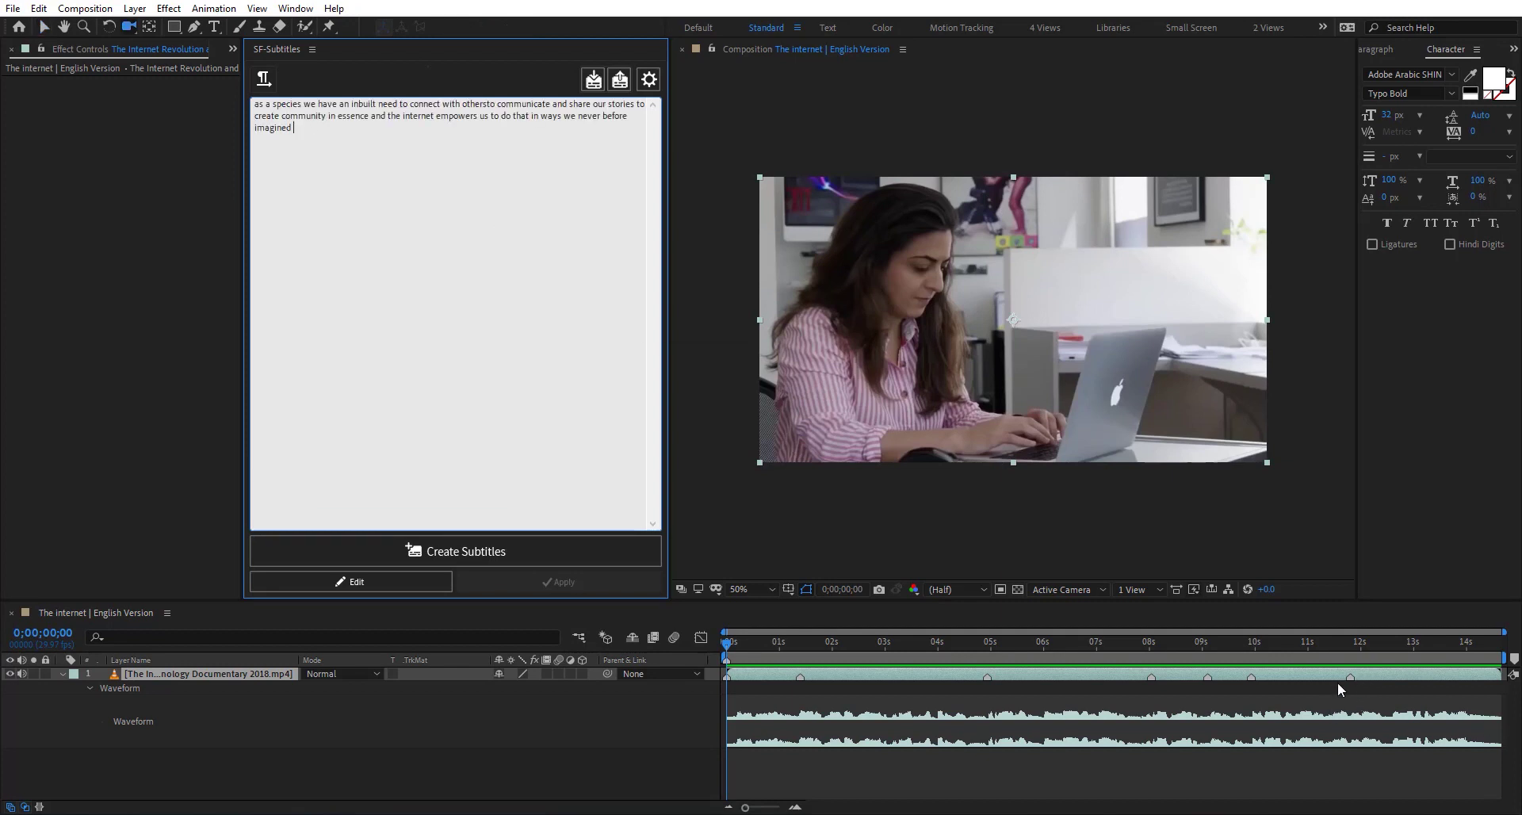
Step: Split the transcript after "as a species" so that phrase stands on its own line
click(305, 103)
key(Return)
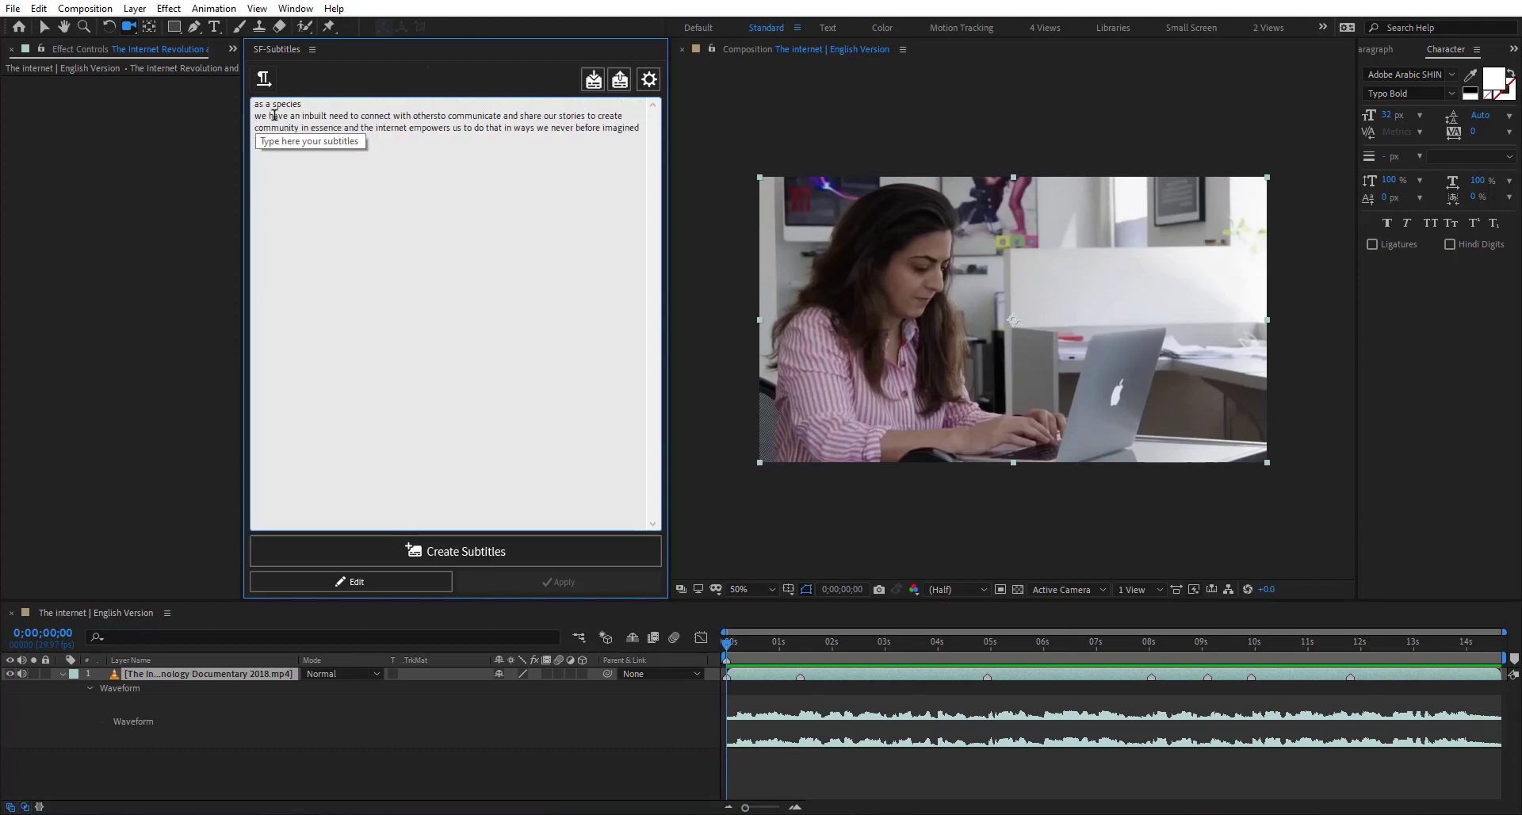
click(394, 115)
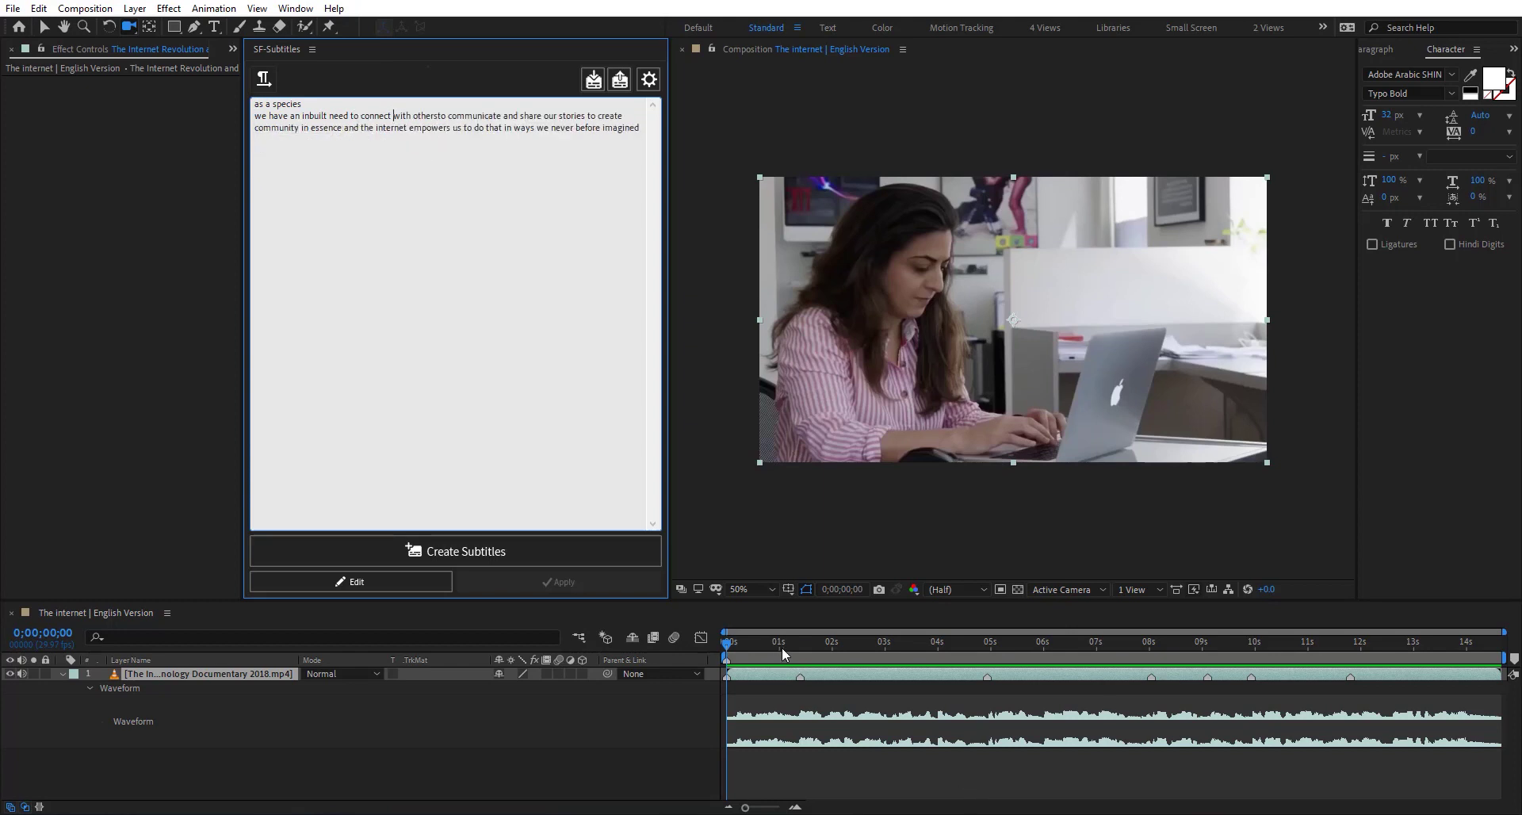
Step: Play the narration from the start to check where the second phrase ends against the markers, finishing at the first frame
click(802, 644)
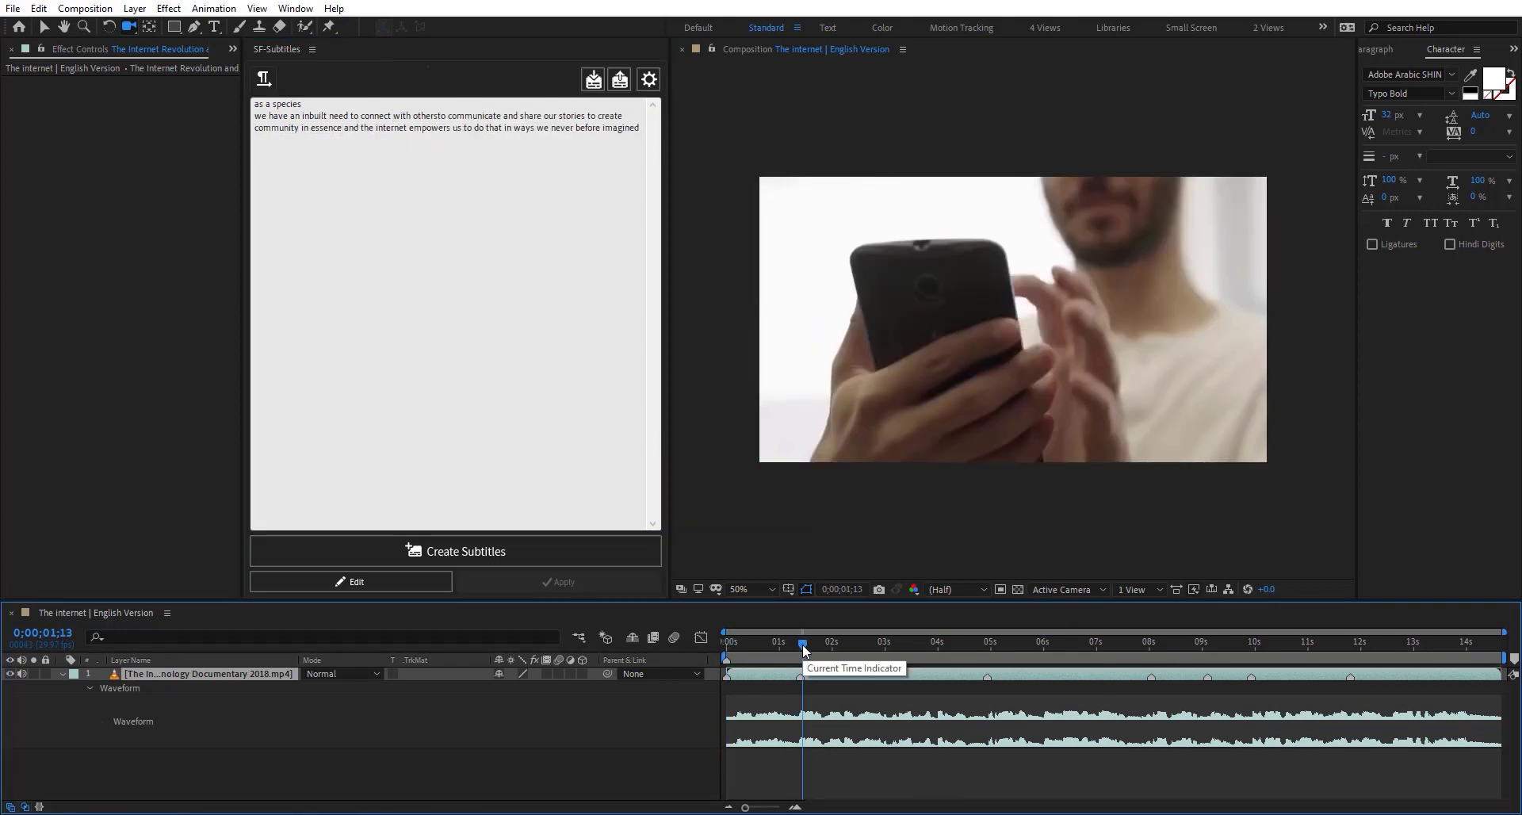
drag(802, 644, 668, 636)
key(space)
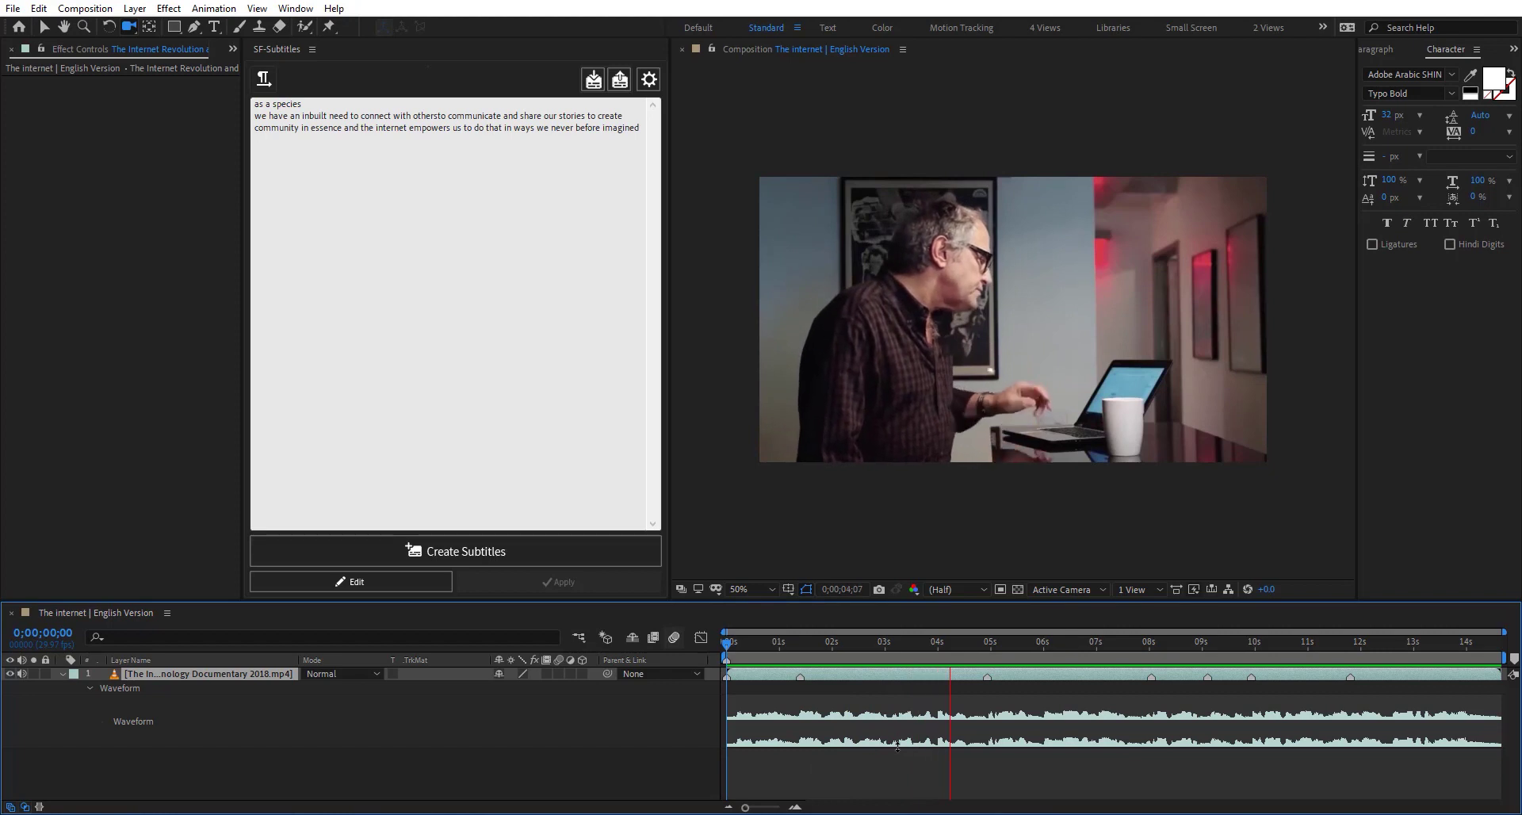
key(space)
click(932, 643)
key(space)
key(Home)
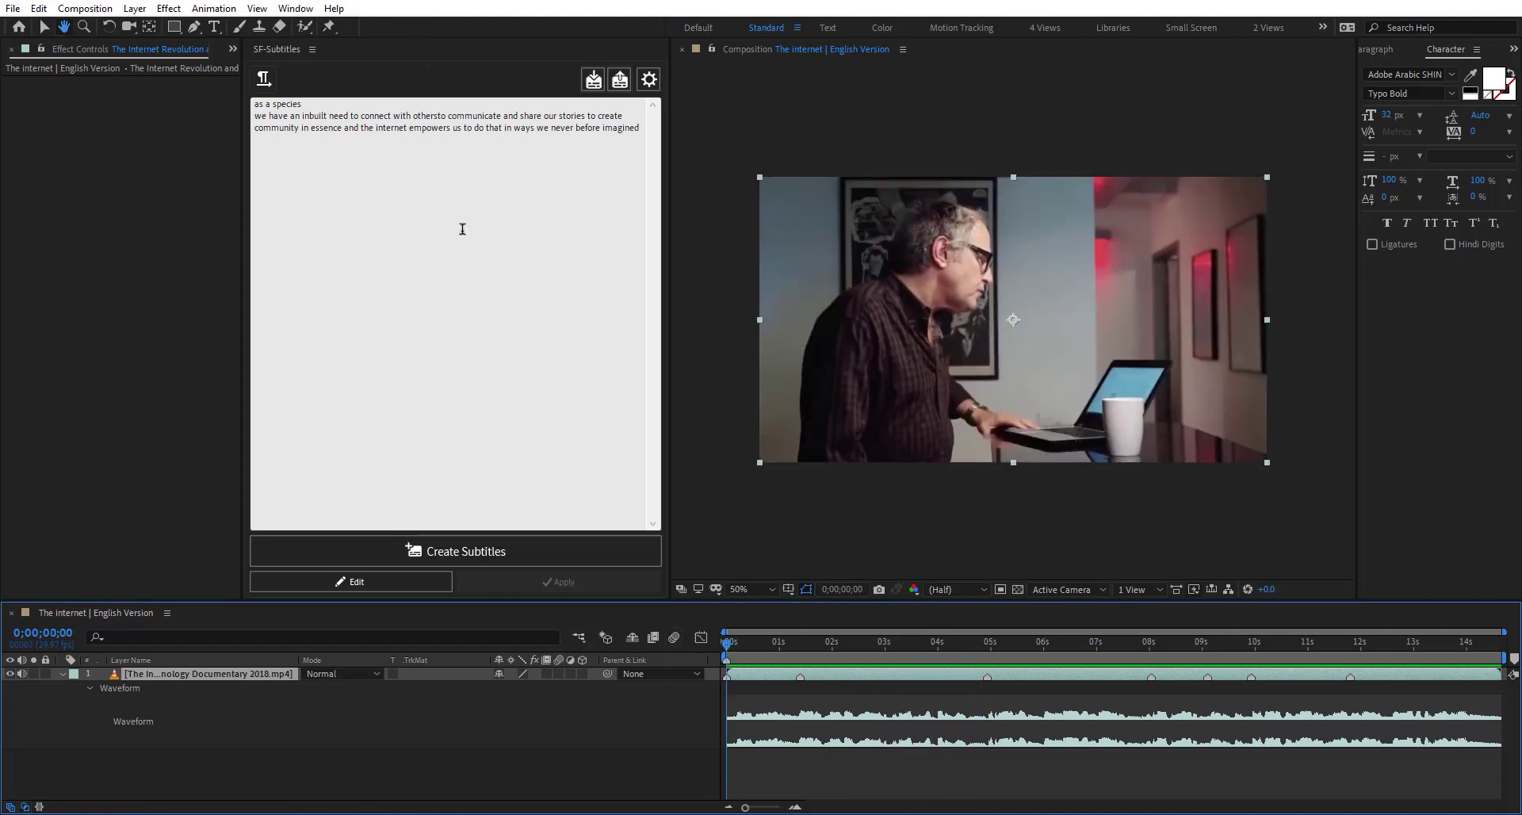
Step: Break the transcript into separate lines after "with others", "share our stories" and "to create community"
click(442, 115)
key(Return)
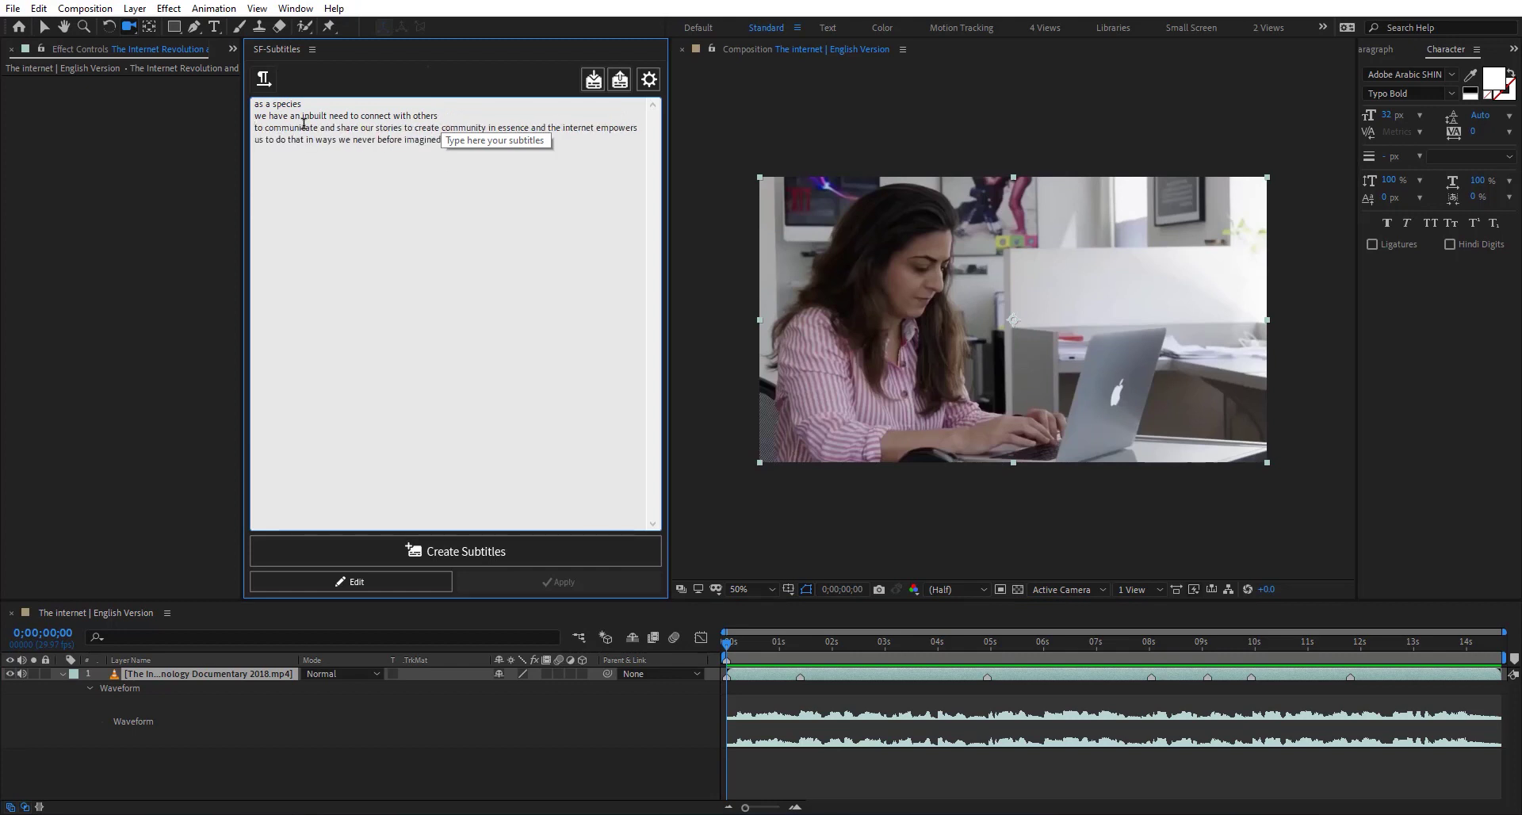
click(405, 128)
key(Return)
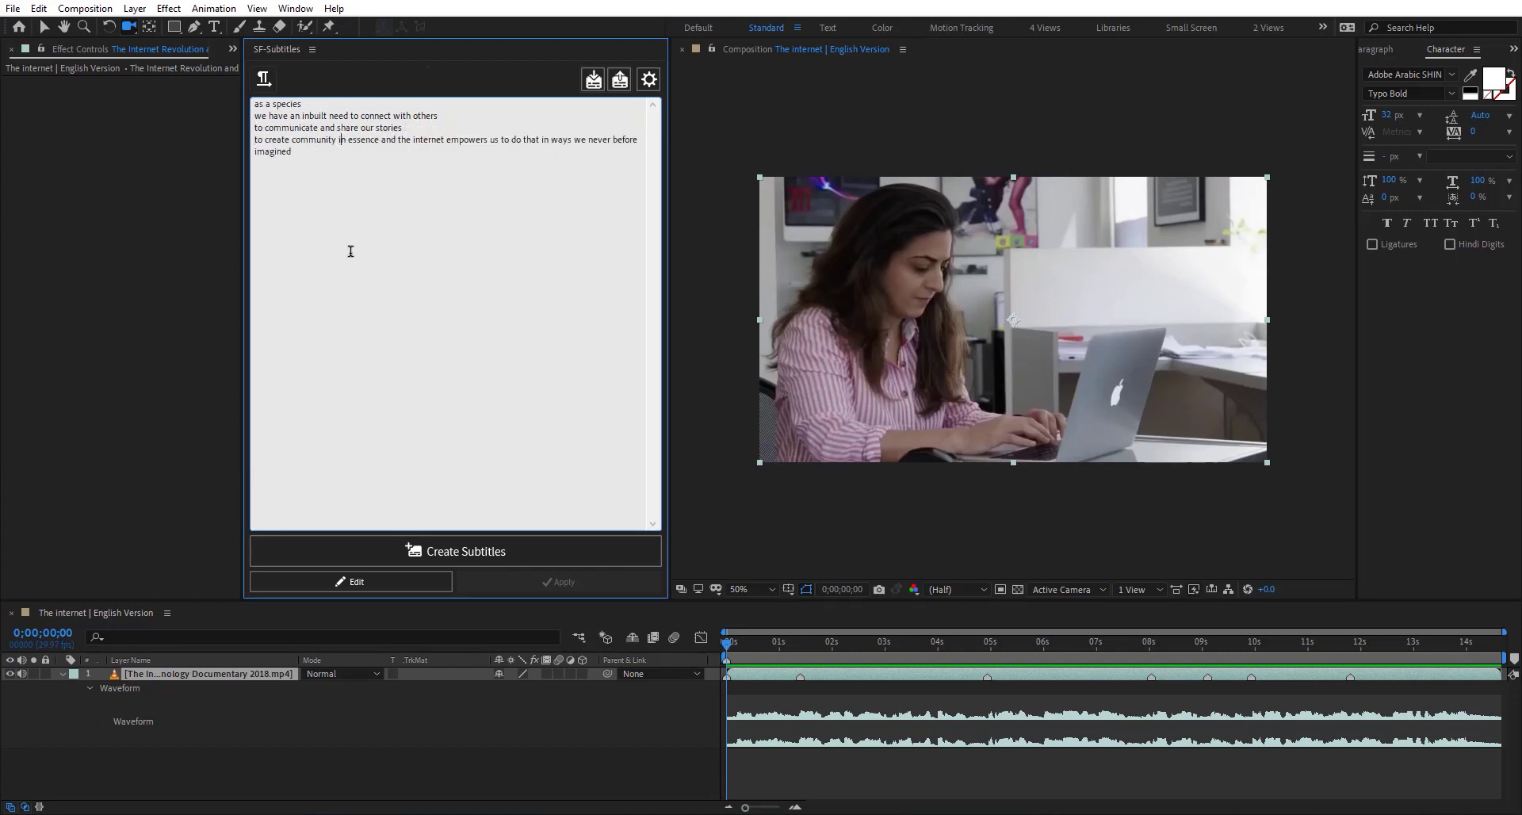
key(Return)
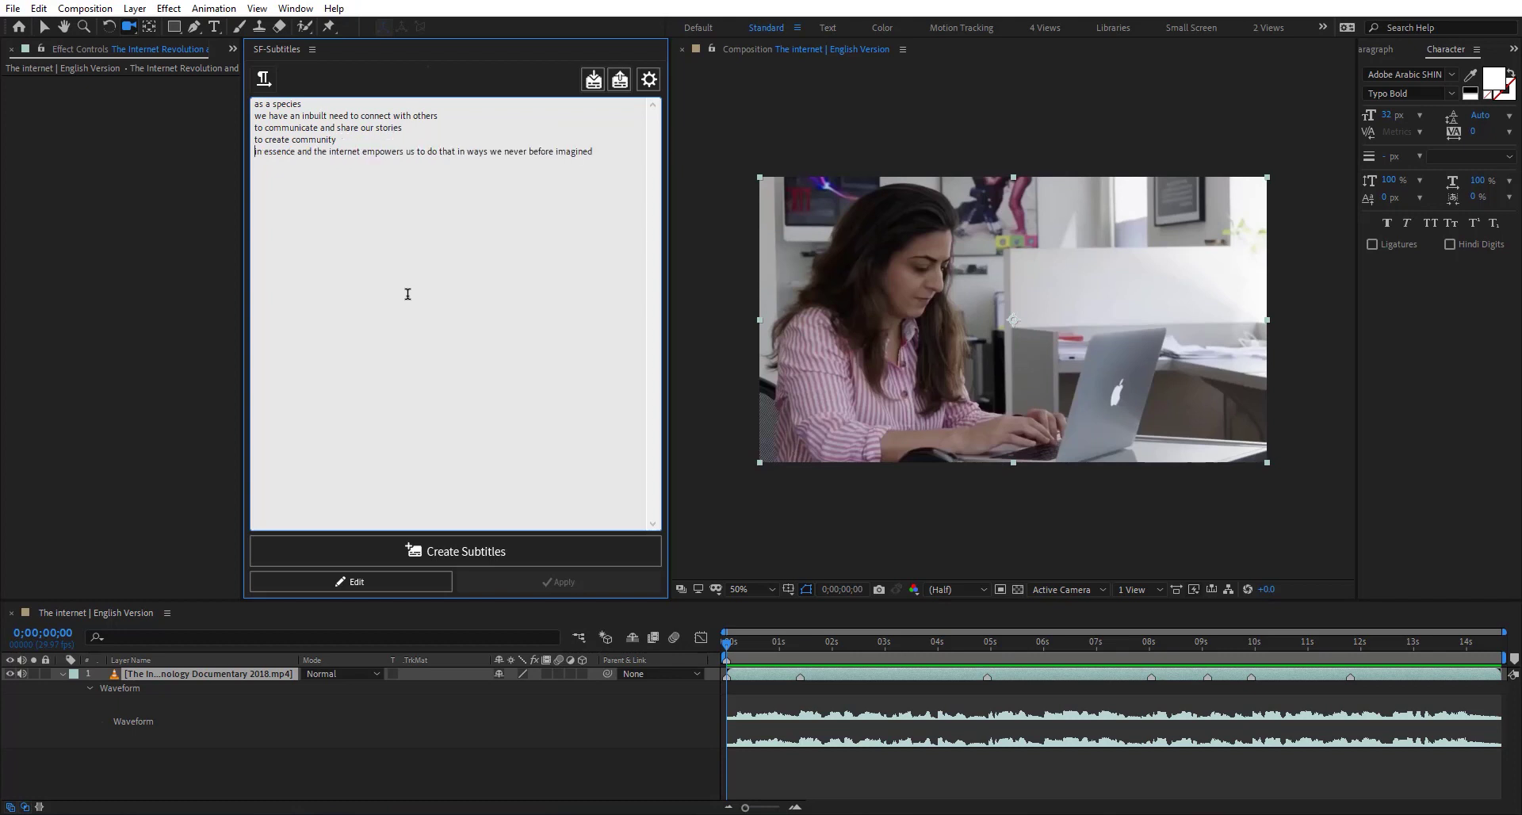
Step: Break the remaining transcript into separate lines after "in essence" and "us to do that"
click(298, 154)
key(Return)
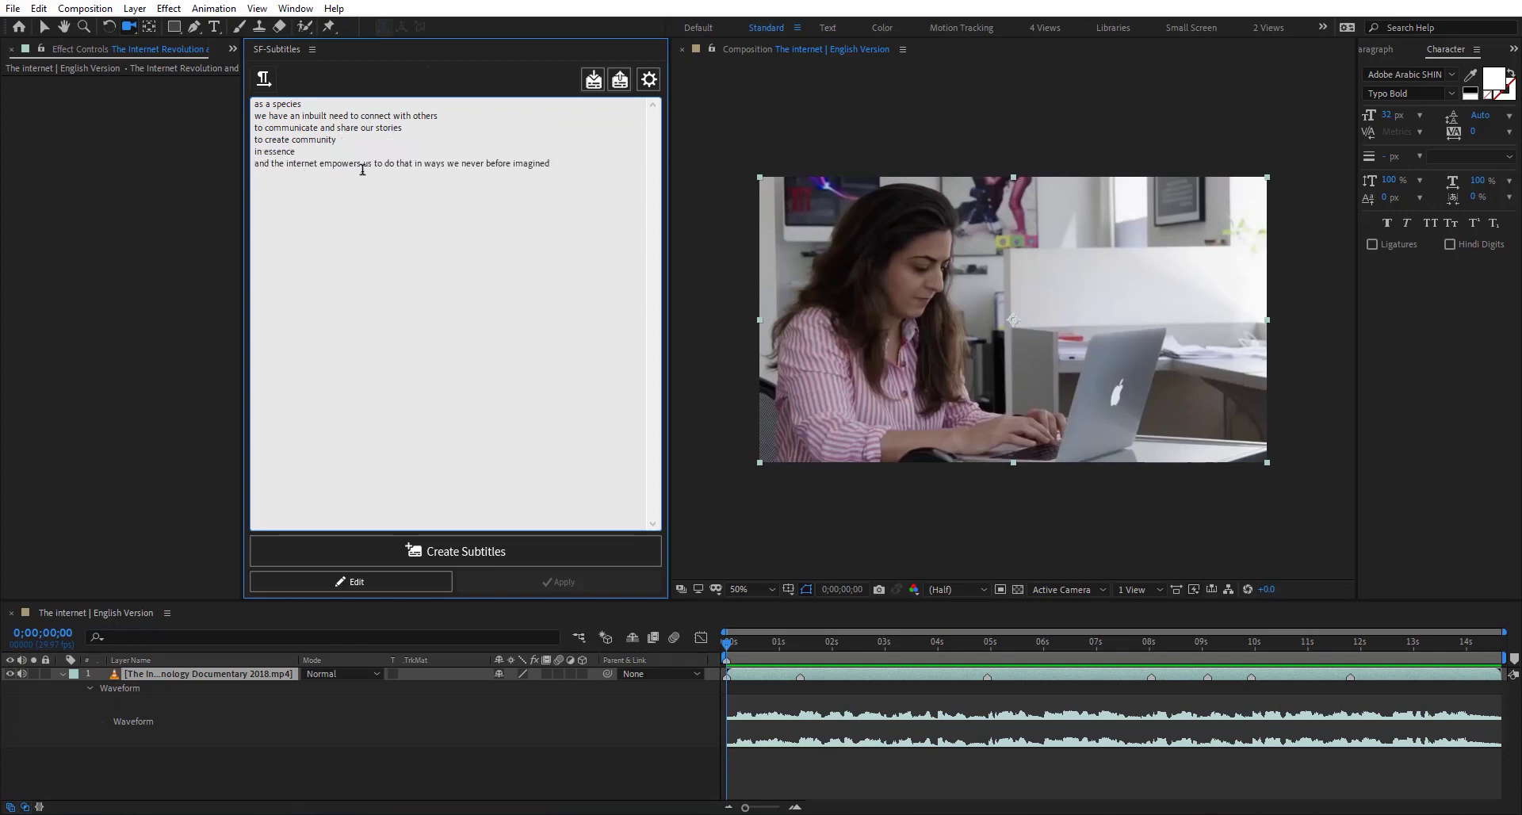
click(414, 164)
key(Return)
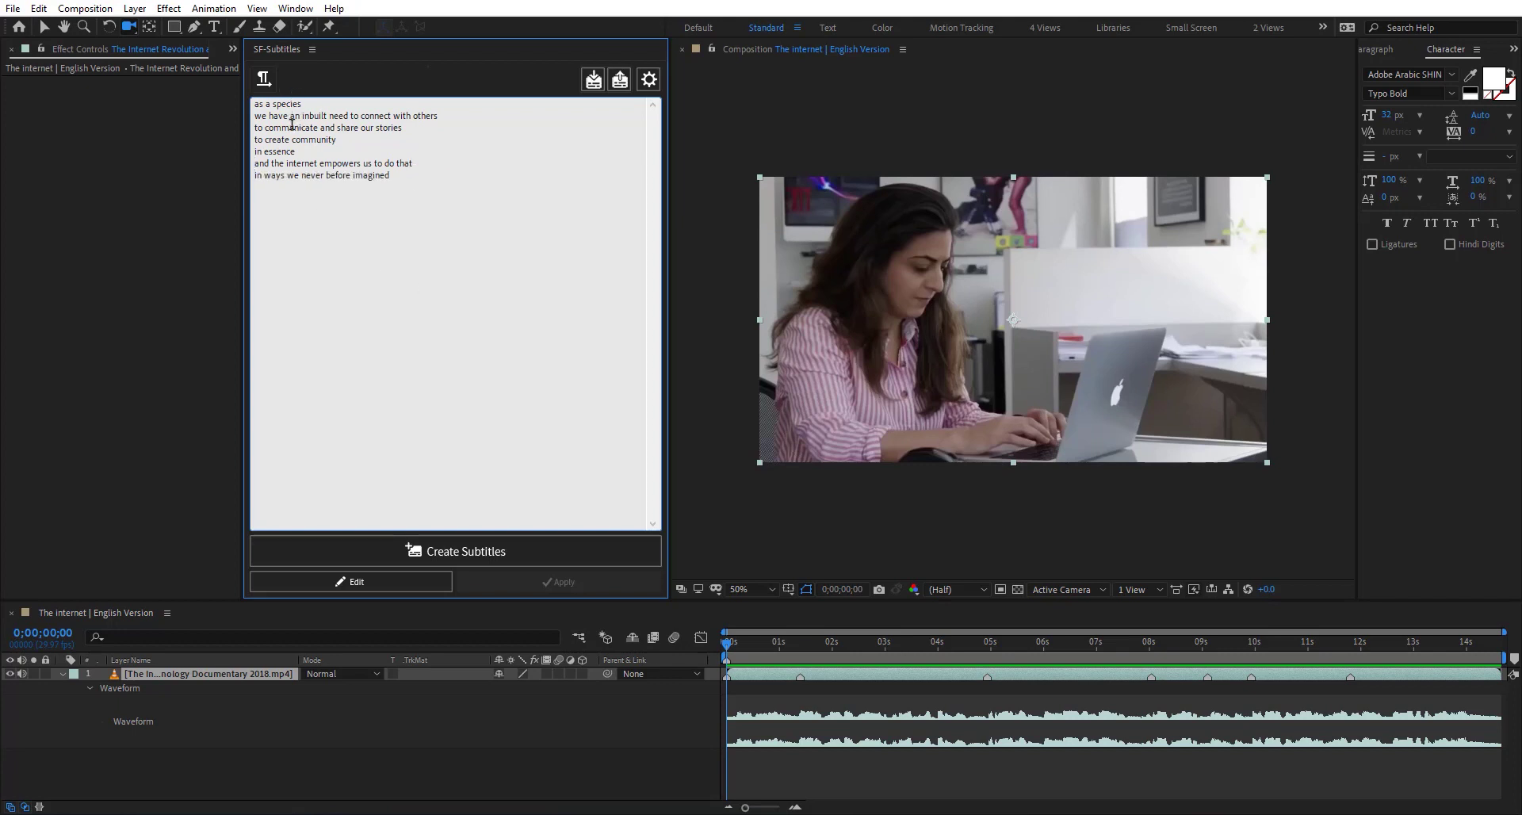
Step: Review the split transcript lines and create the subtitles from them
drag(407, 180, 213, 78)
click(584, 305)
click(488, 554)
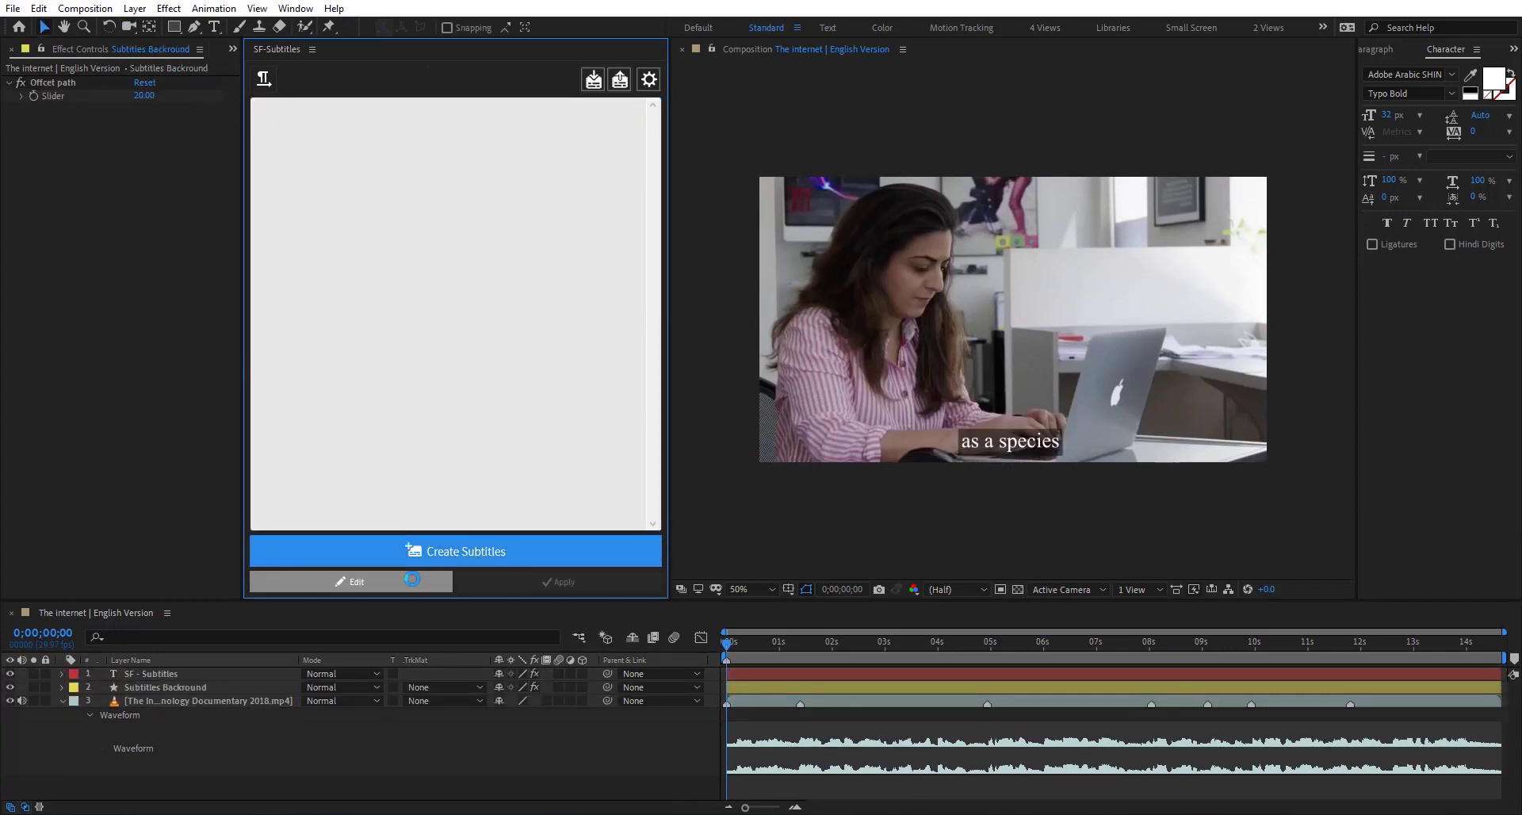
Step: Reveal the SF - Subtitles layer's Source Text keyframes and align each one with the corresponding marker on the video layer
click(763, 671)
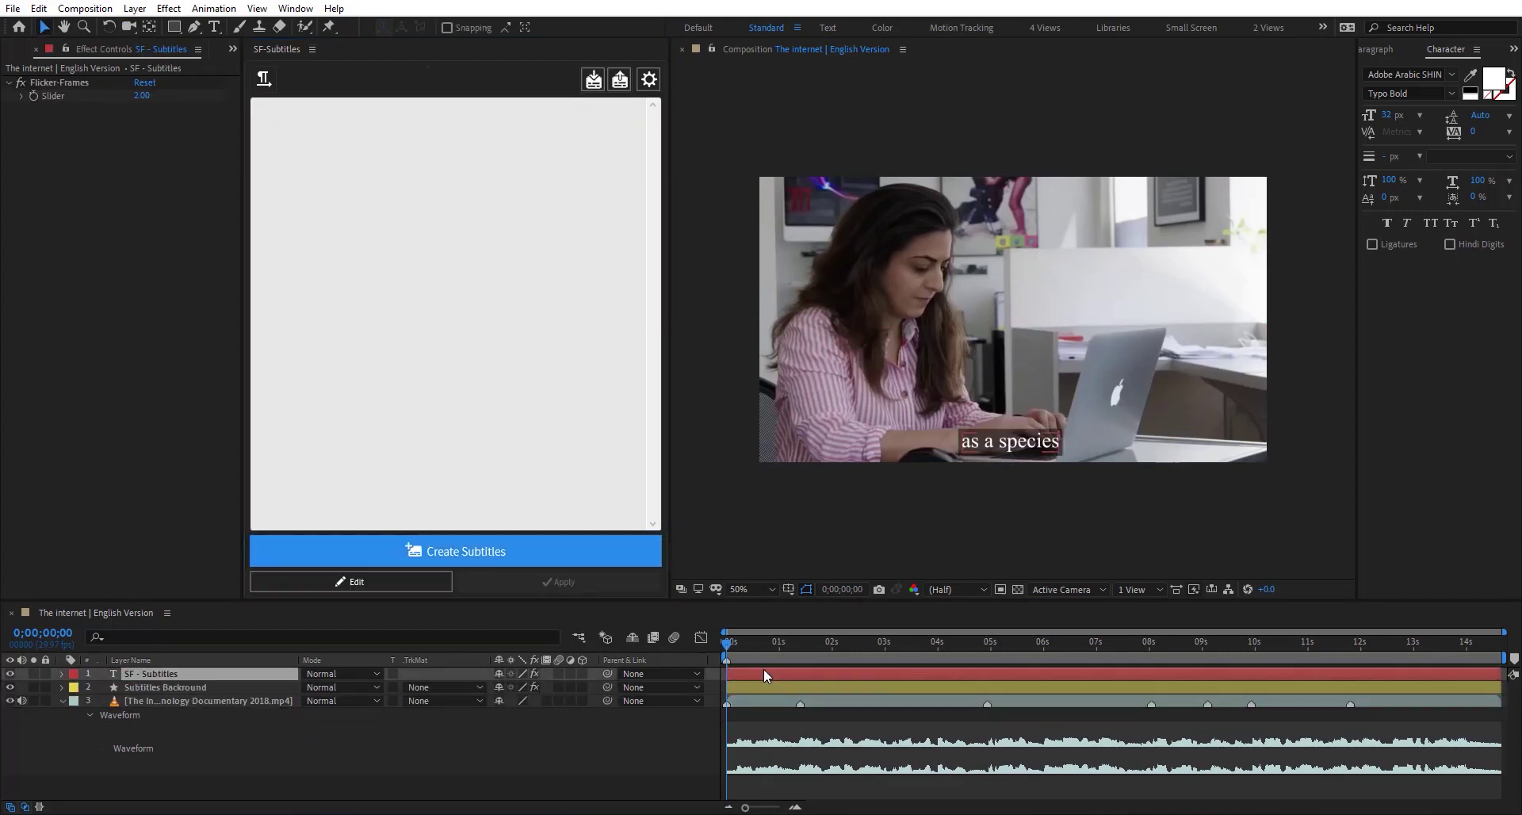
key(u)
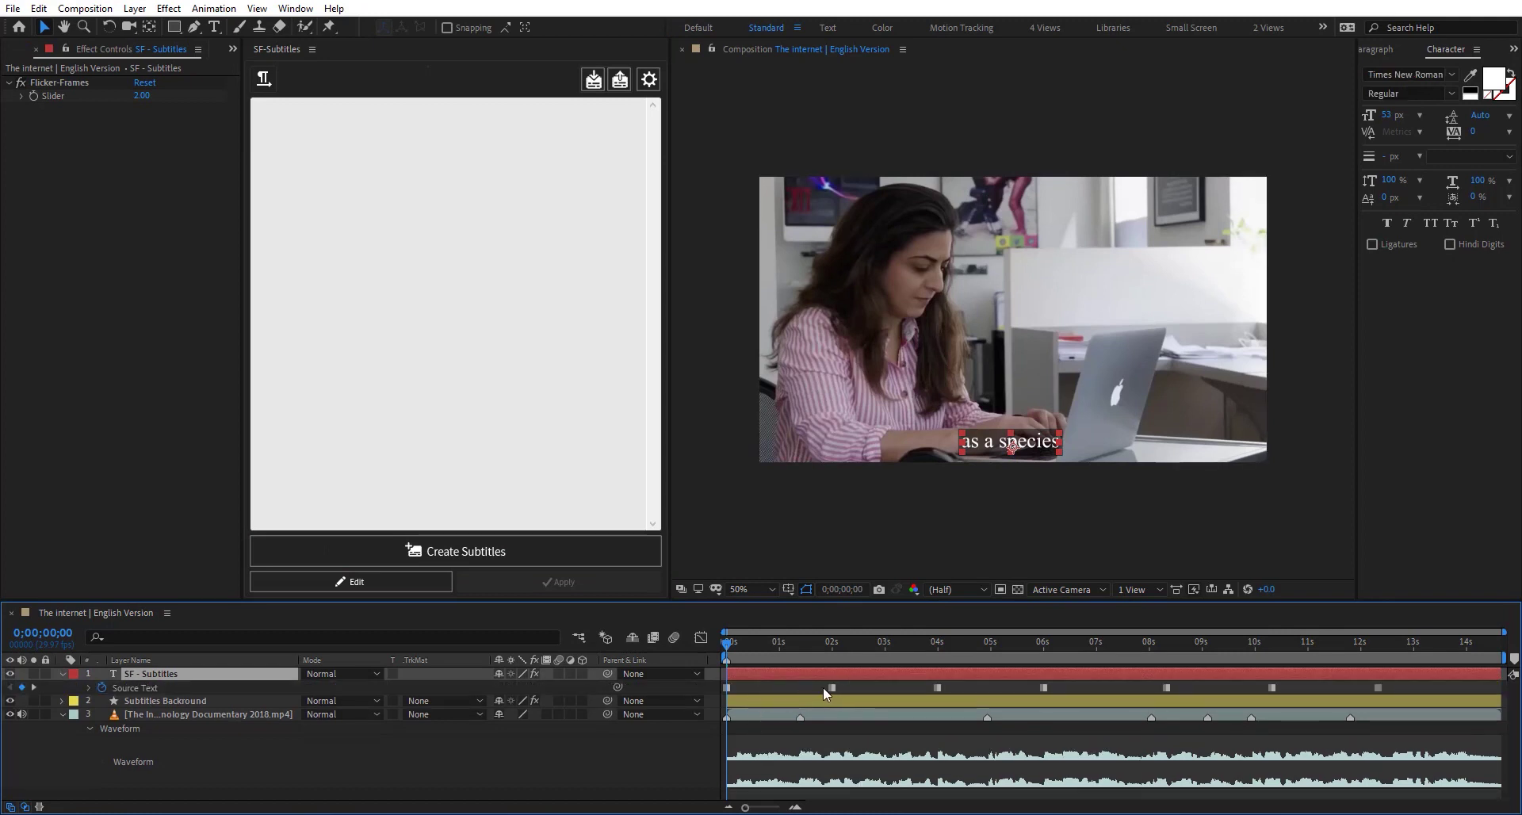
click(832, 687)
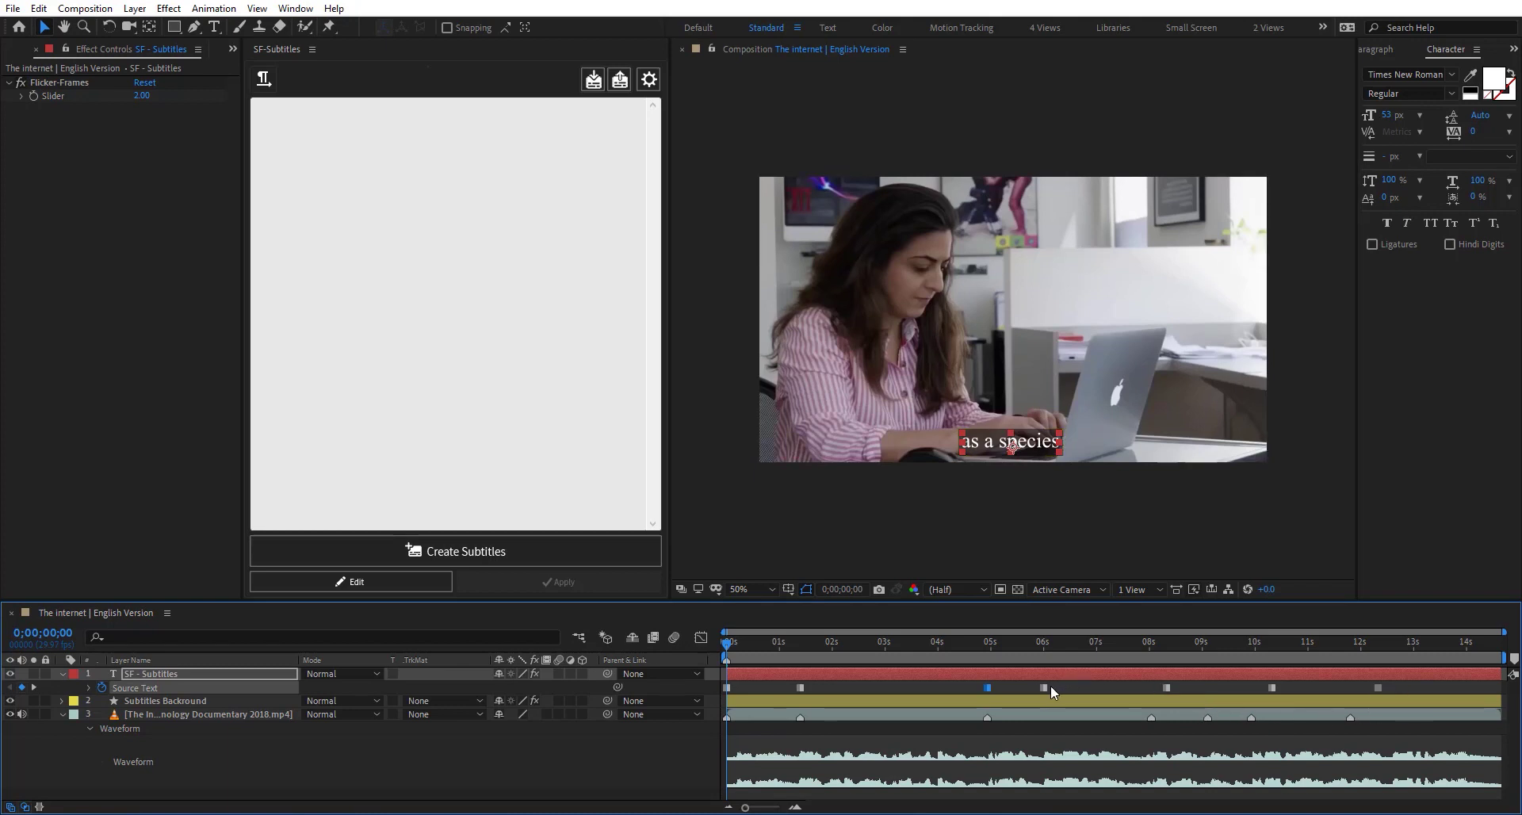
drag(1049, 688, 1251, 687)
click(1271, 688)
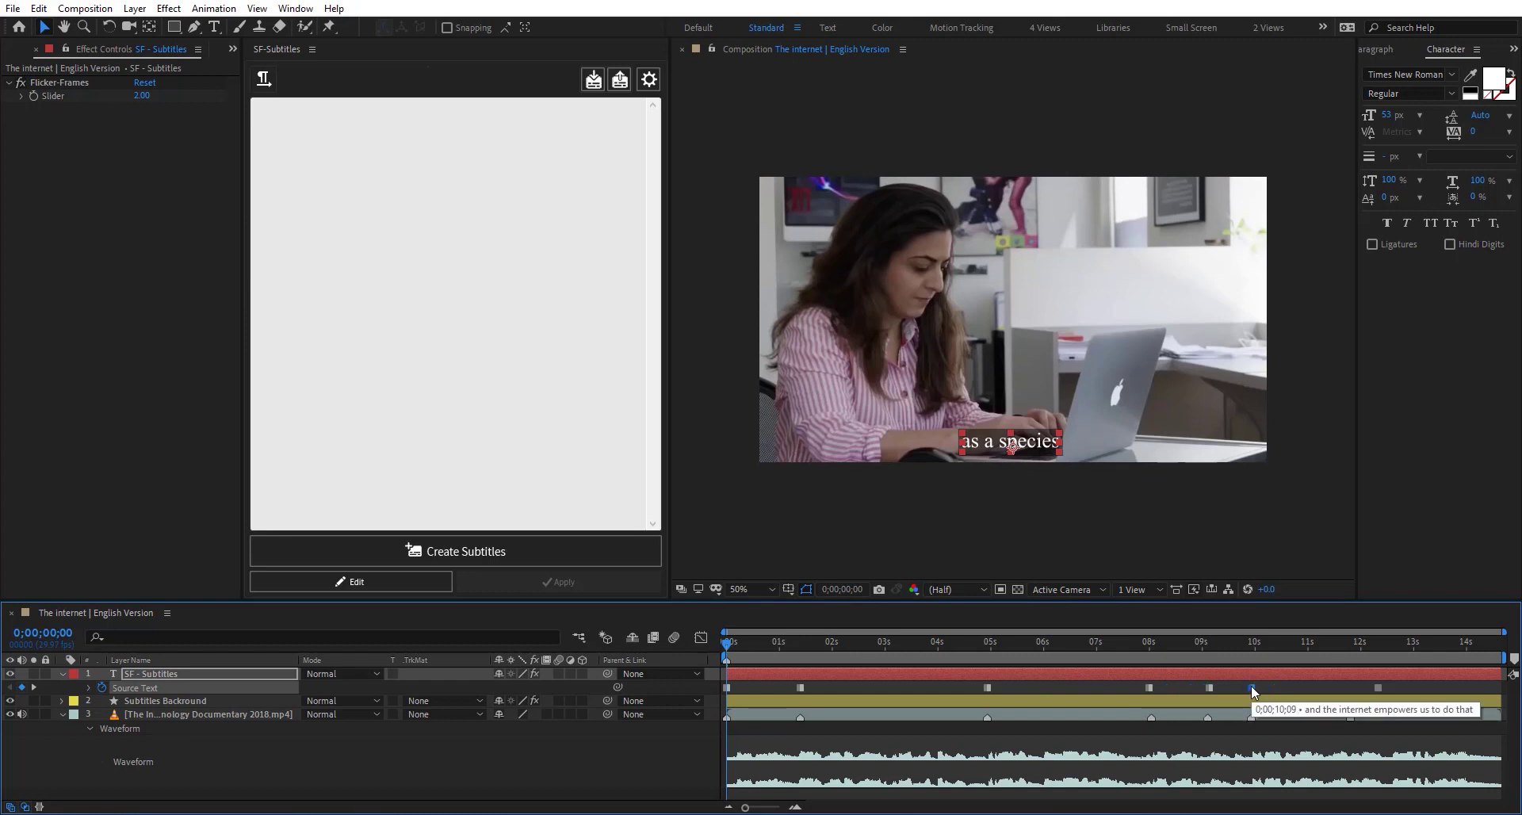
click(1377, 687)
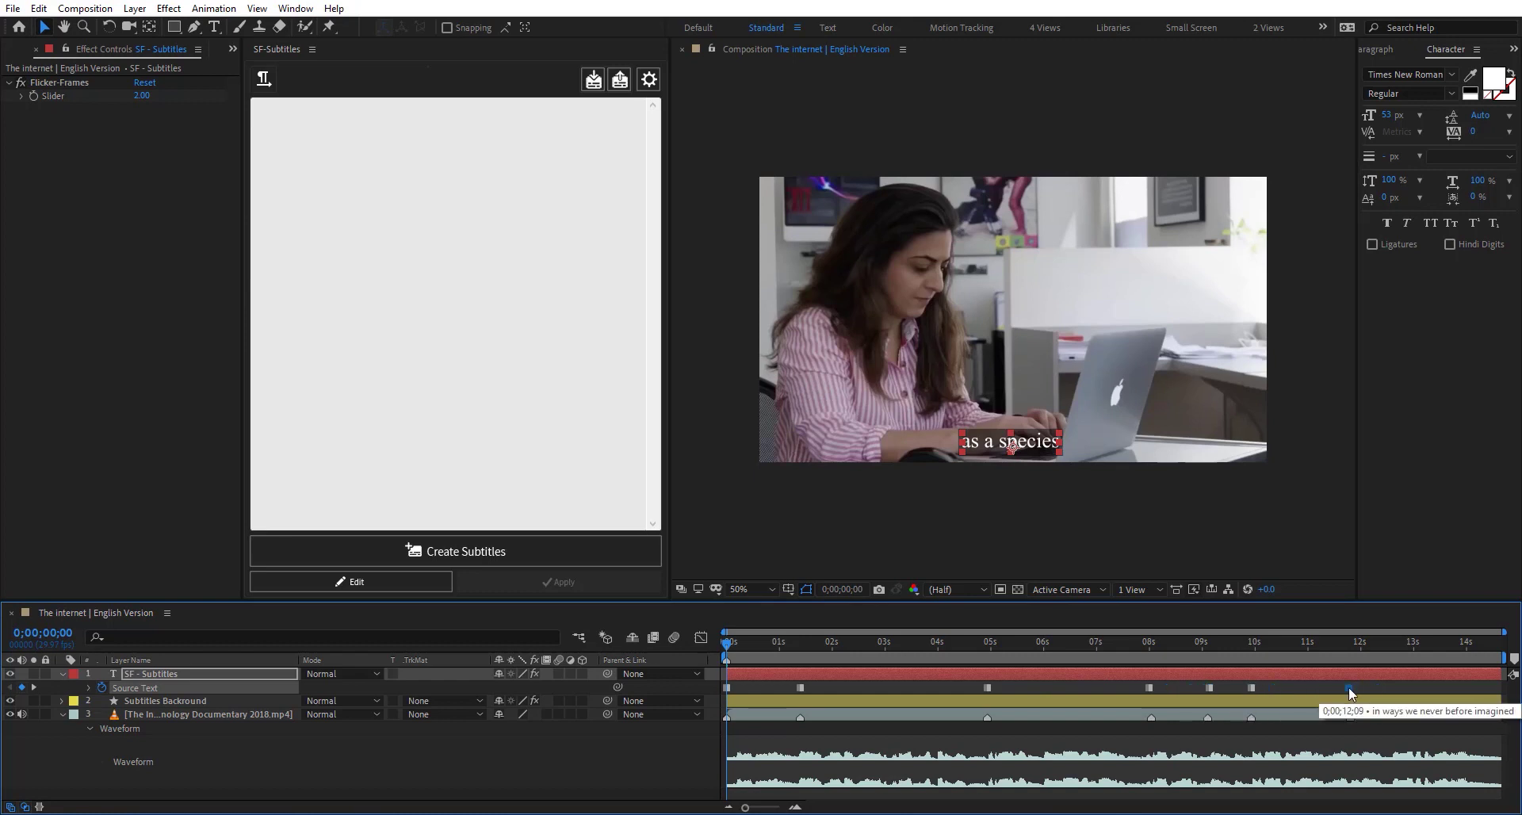
mouse_move(1349, 689)
mouse_down()
mouse_move(1347, 748)
mouse_move(1349, 688)
mouse_up()
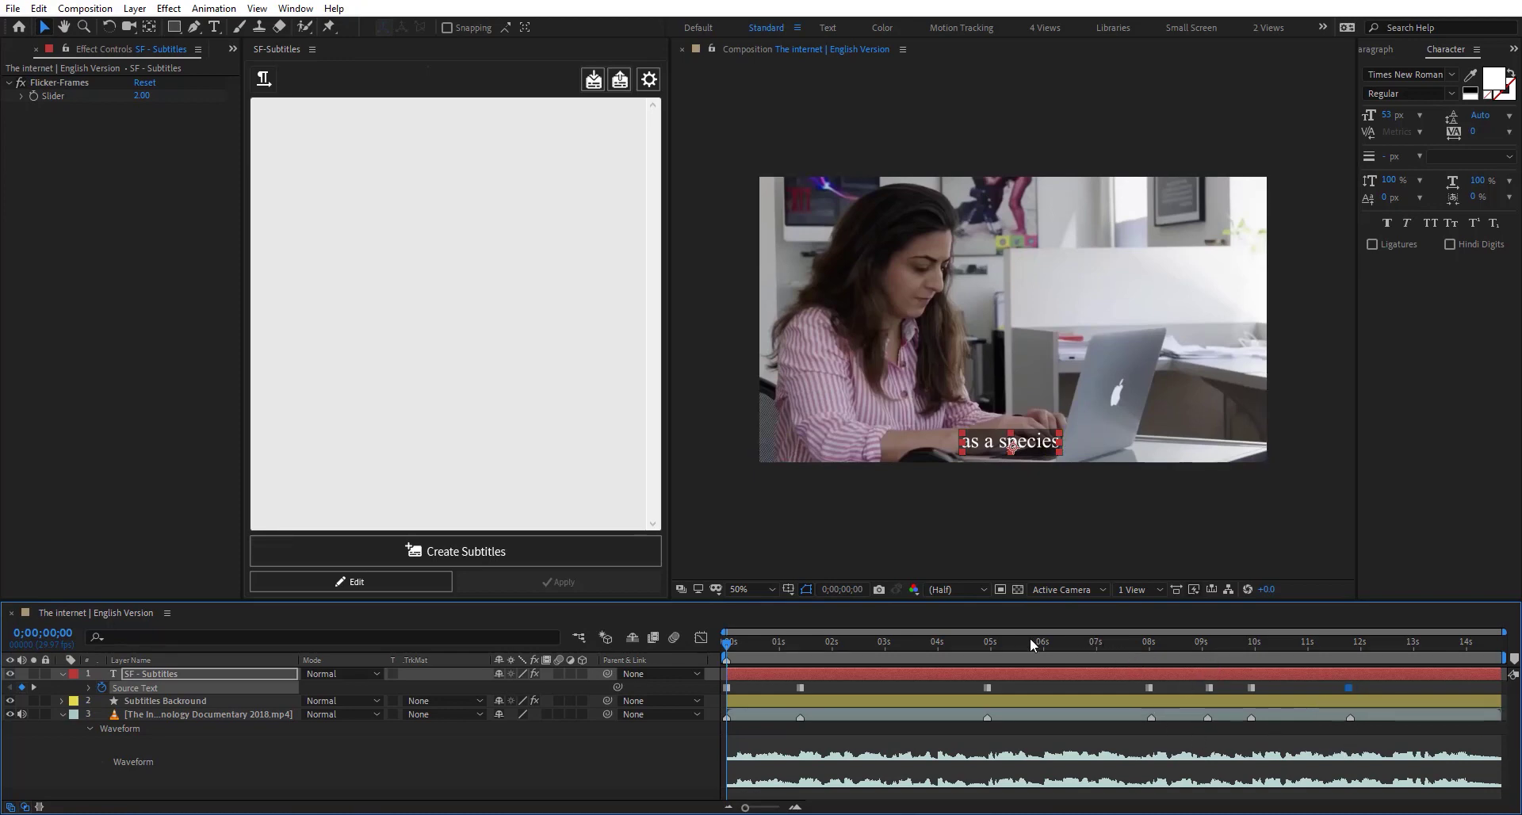
Step: Play and scrub through the captions to check their timing against the narration, finishing at 0;00;01;11
key(space)
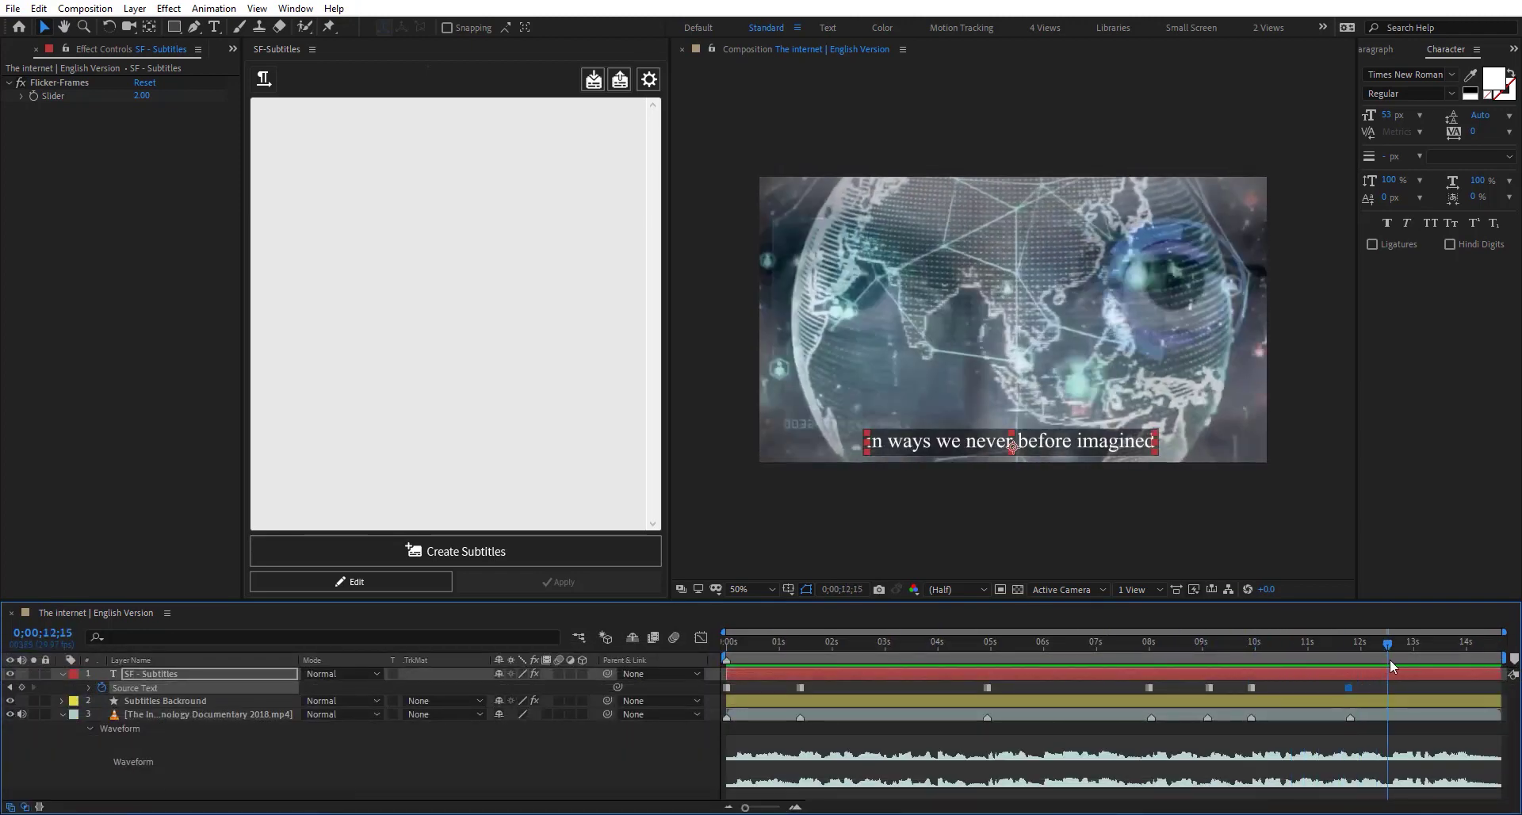
drag(904, 643, 844, 644)
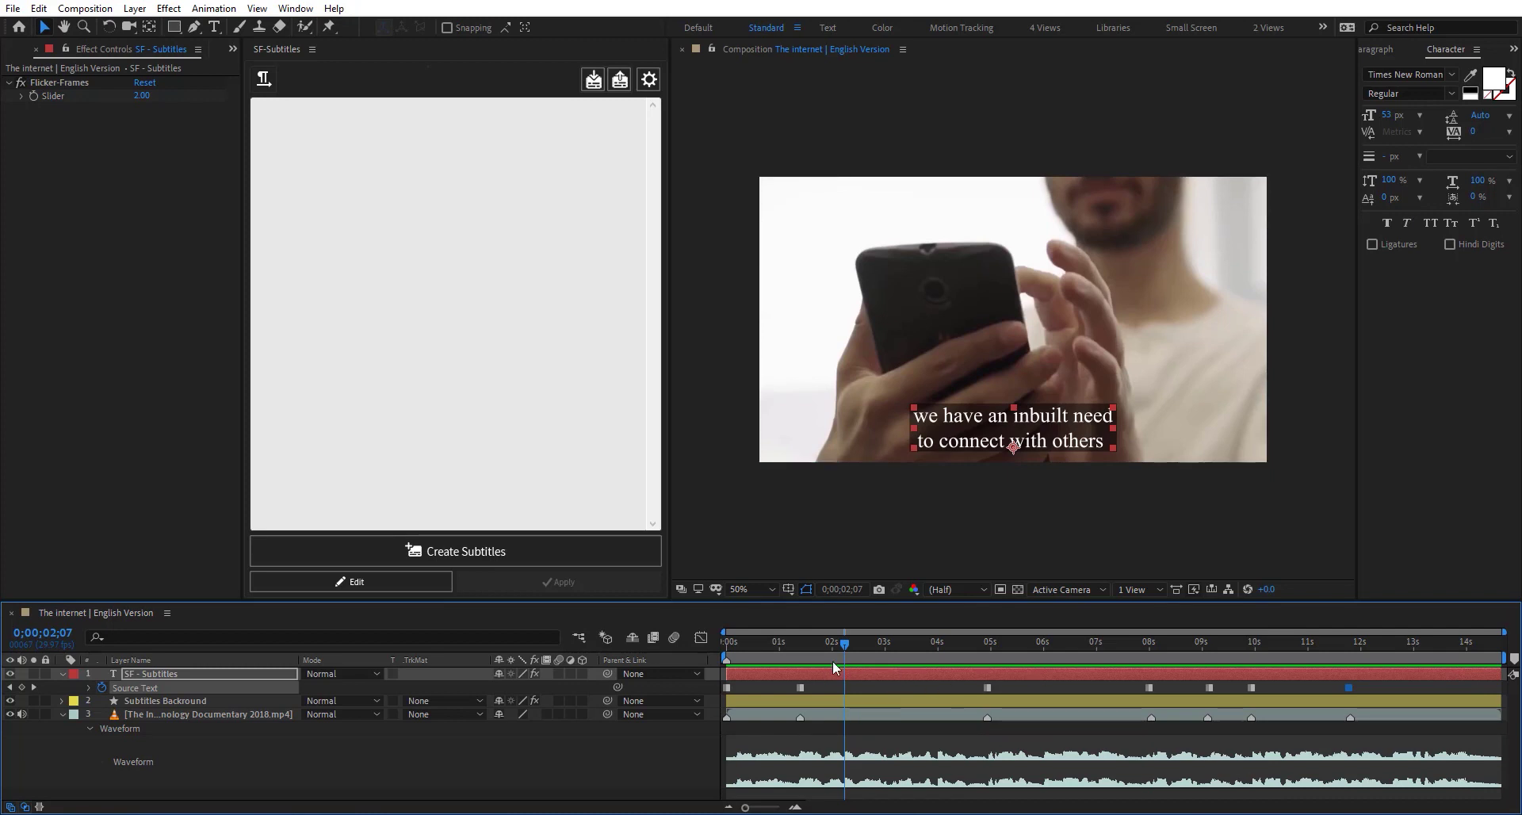
drag(843, 642, 284, 721)
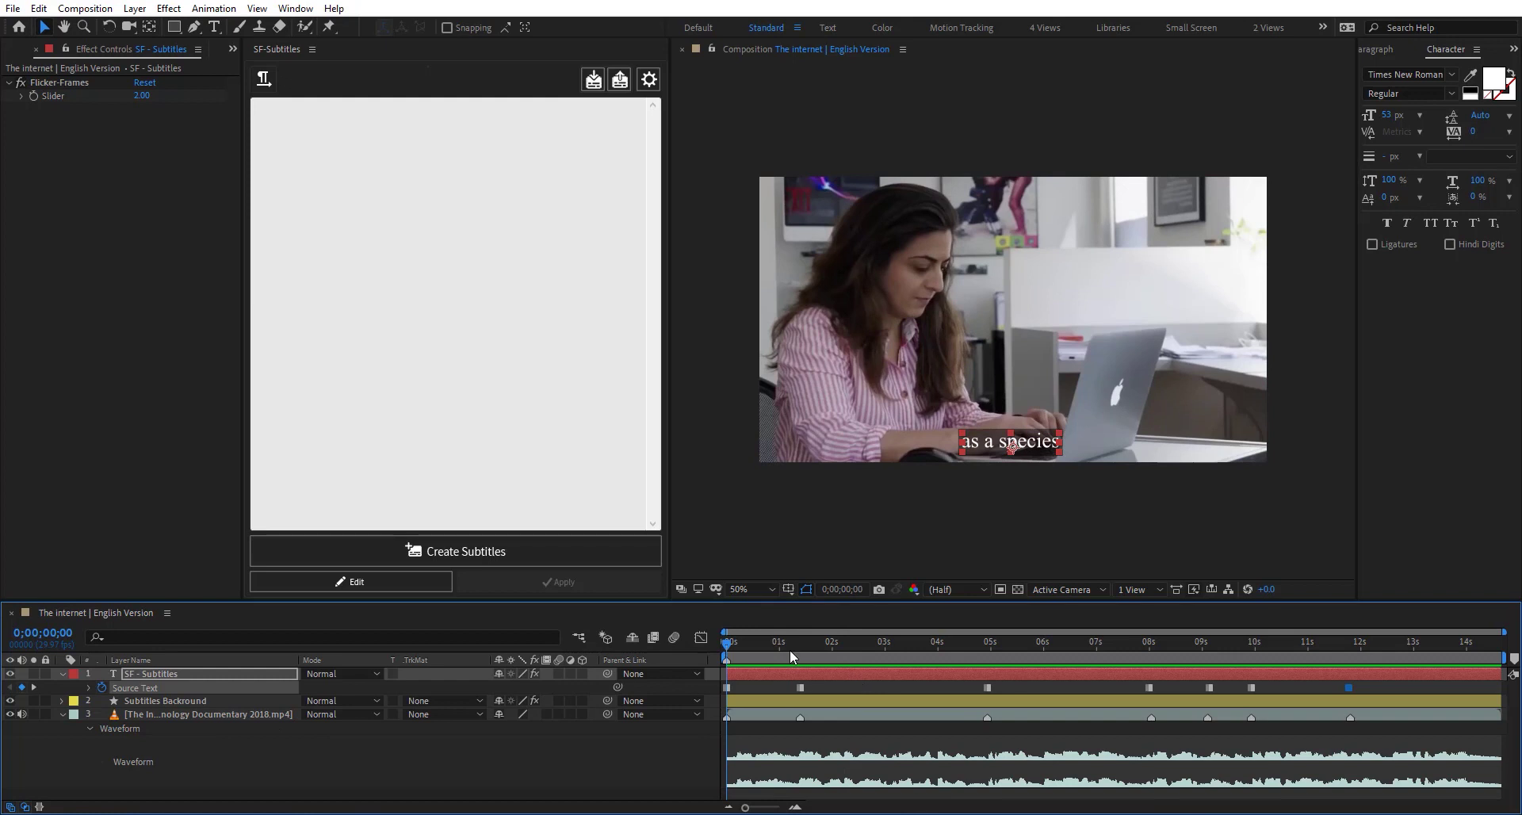
mouse_move(790, 648)
mouse_down()
mouse_move(815, 646)
mouse_move(798, 647)
mouse_up()
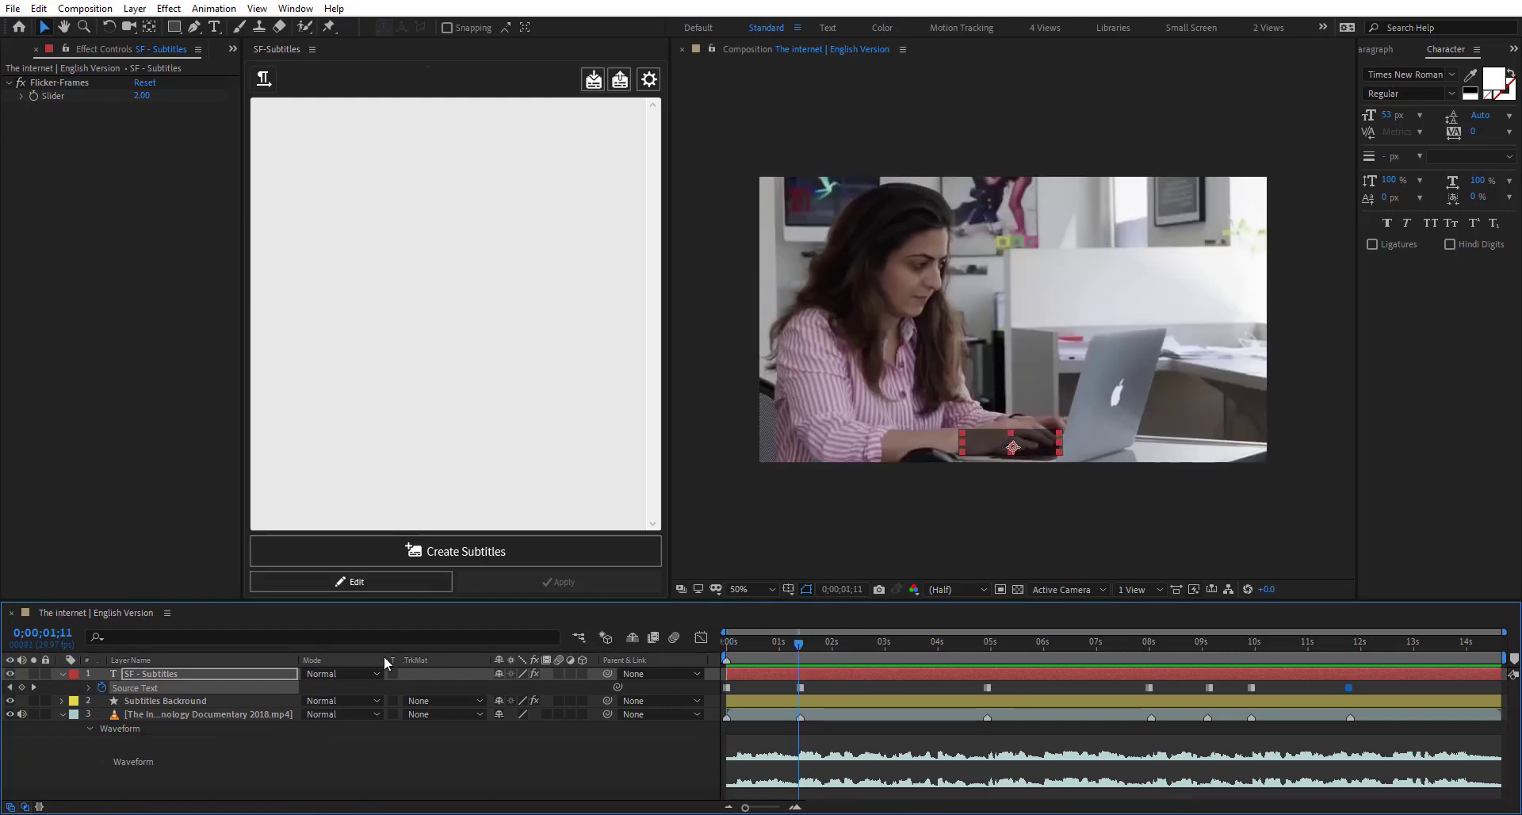
Step: Load the existing captions back into the subtitle editor and delete the SF - Subtitles and Subtitles Backround layers
click(387, 587)
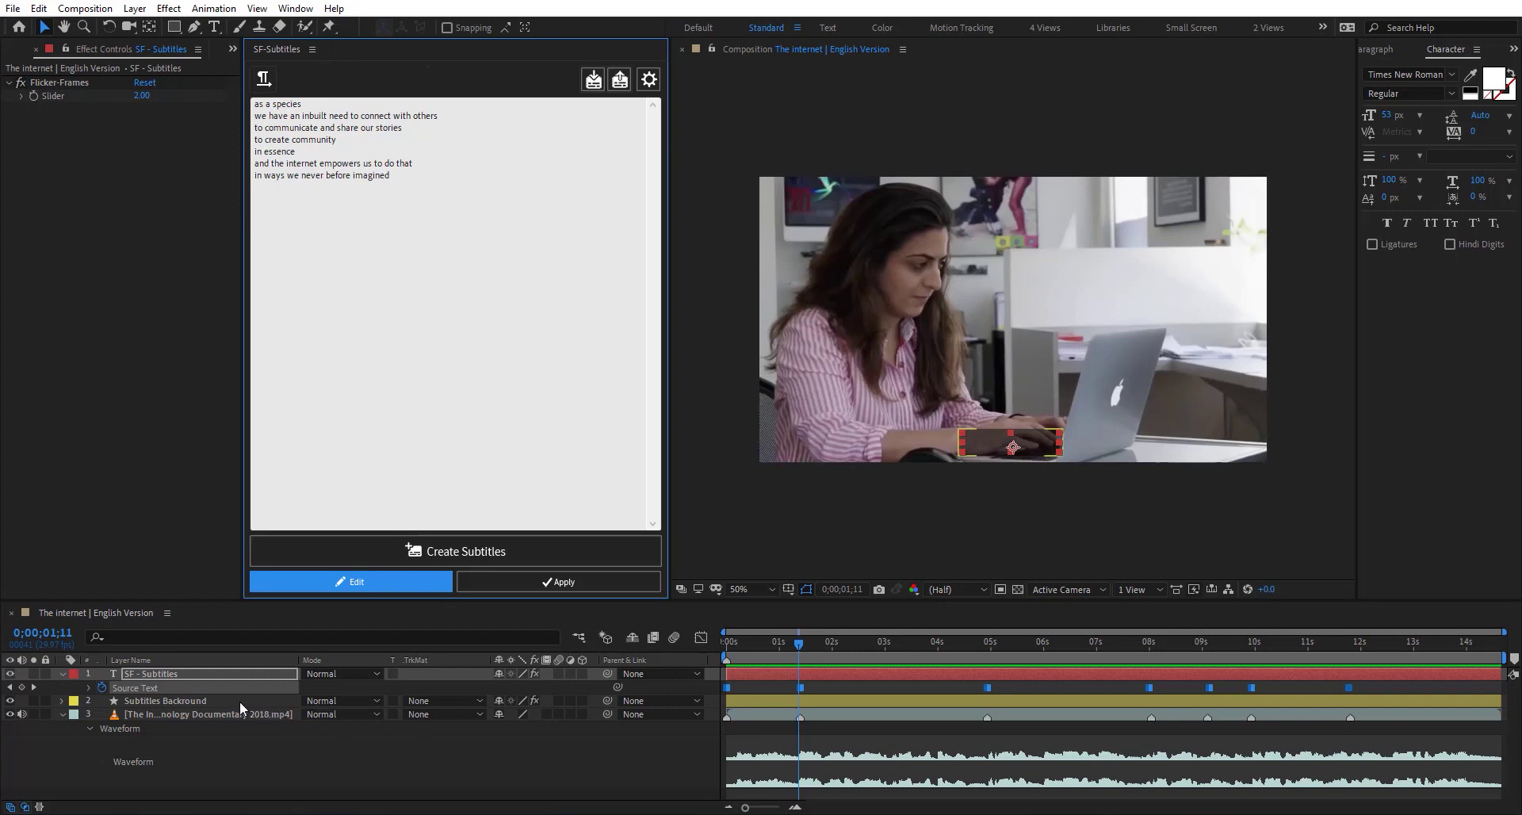
click(180, 701)
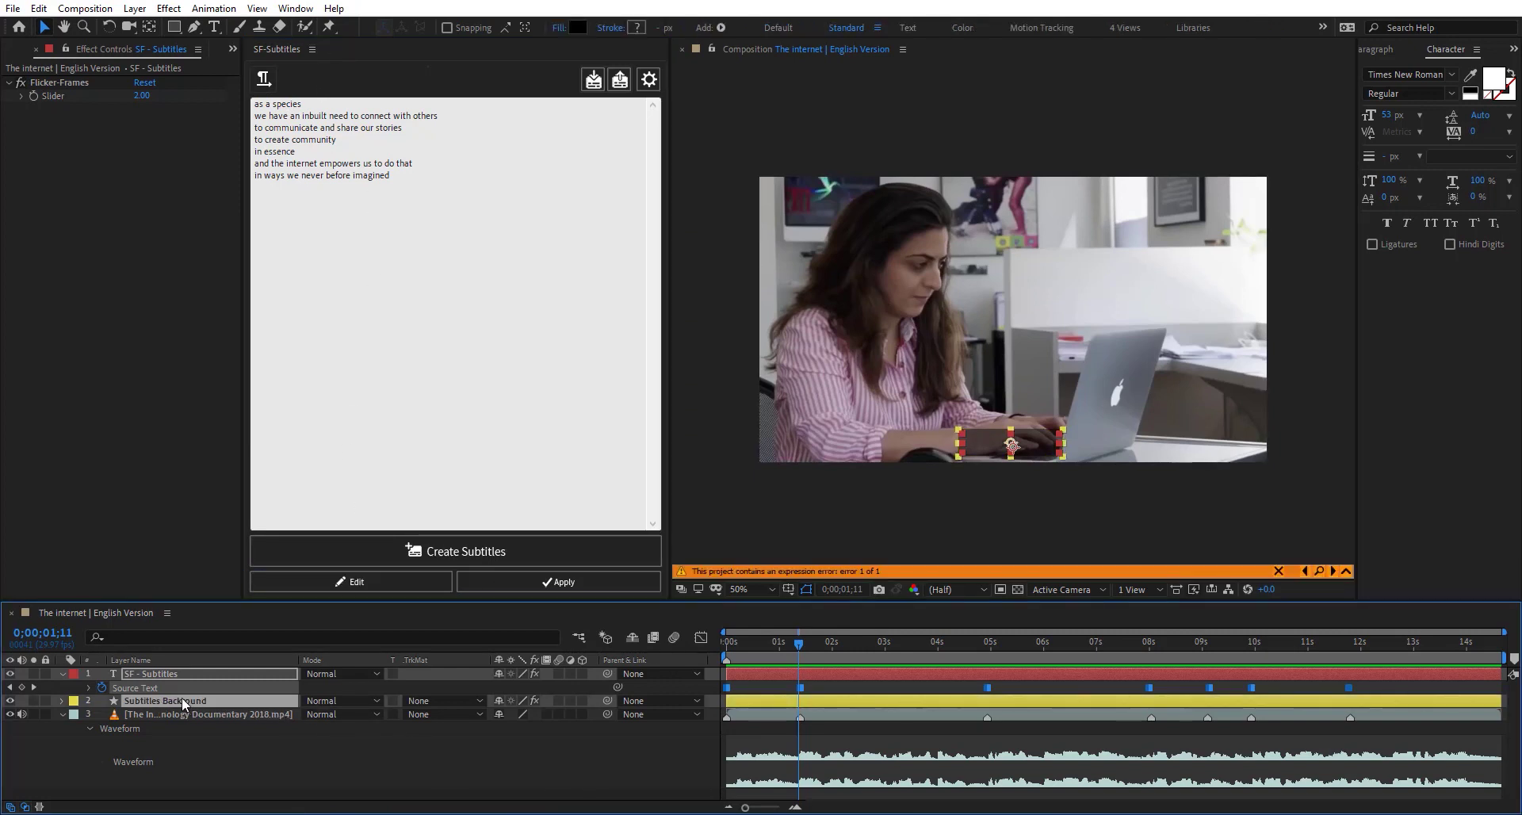
ctrl+click(187, 675)
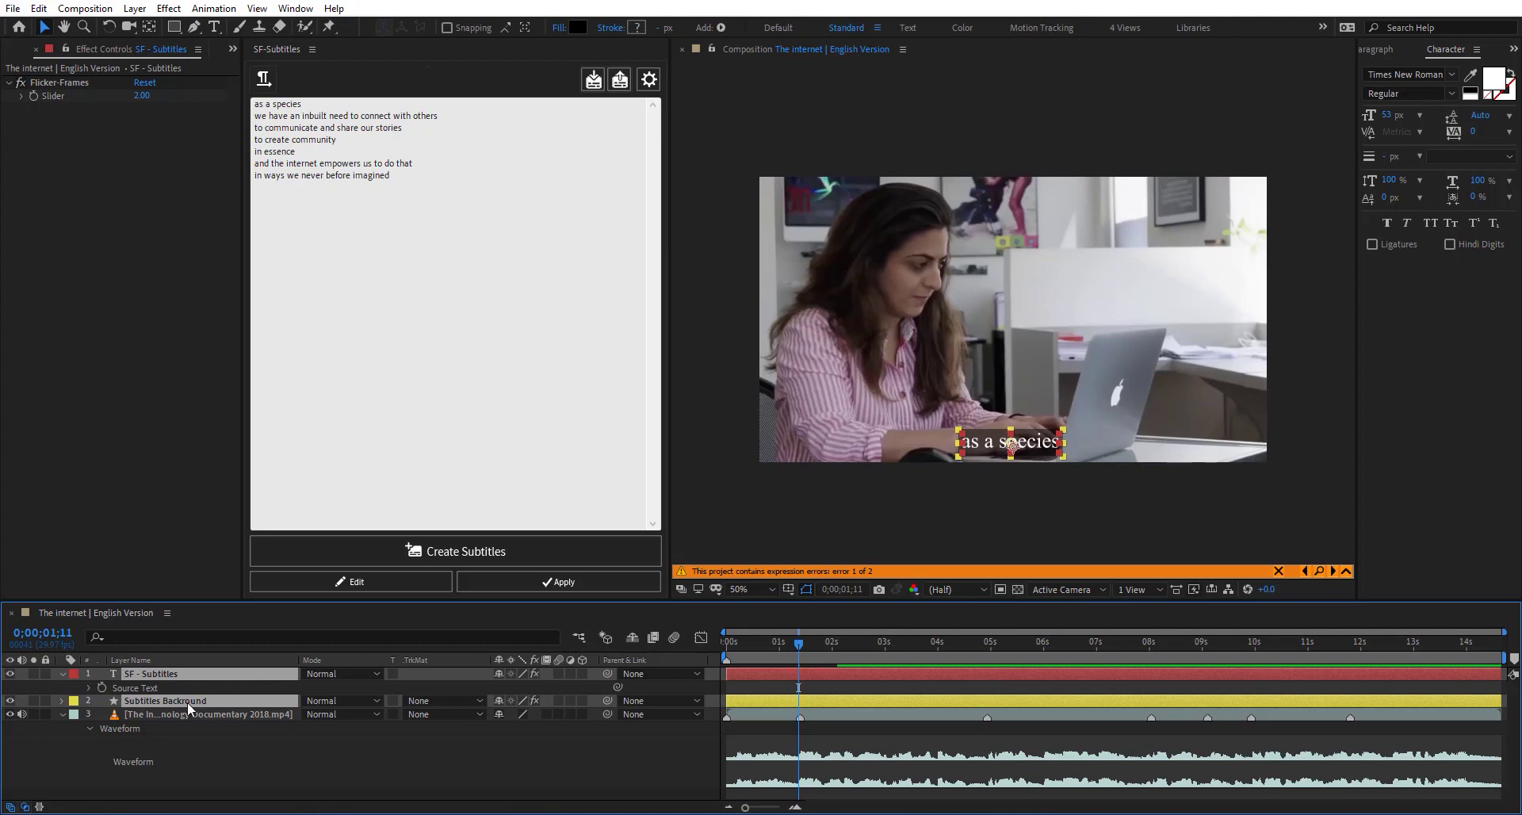
key(Delete)
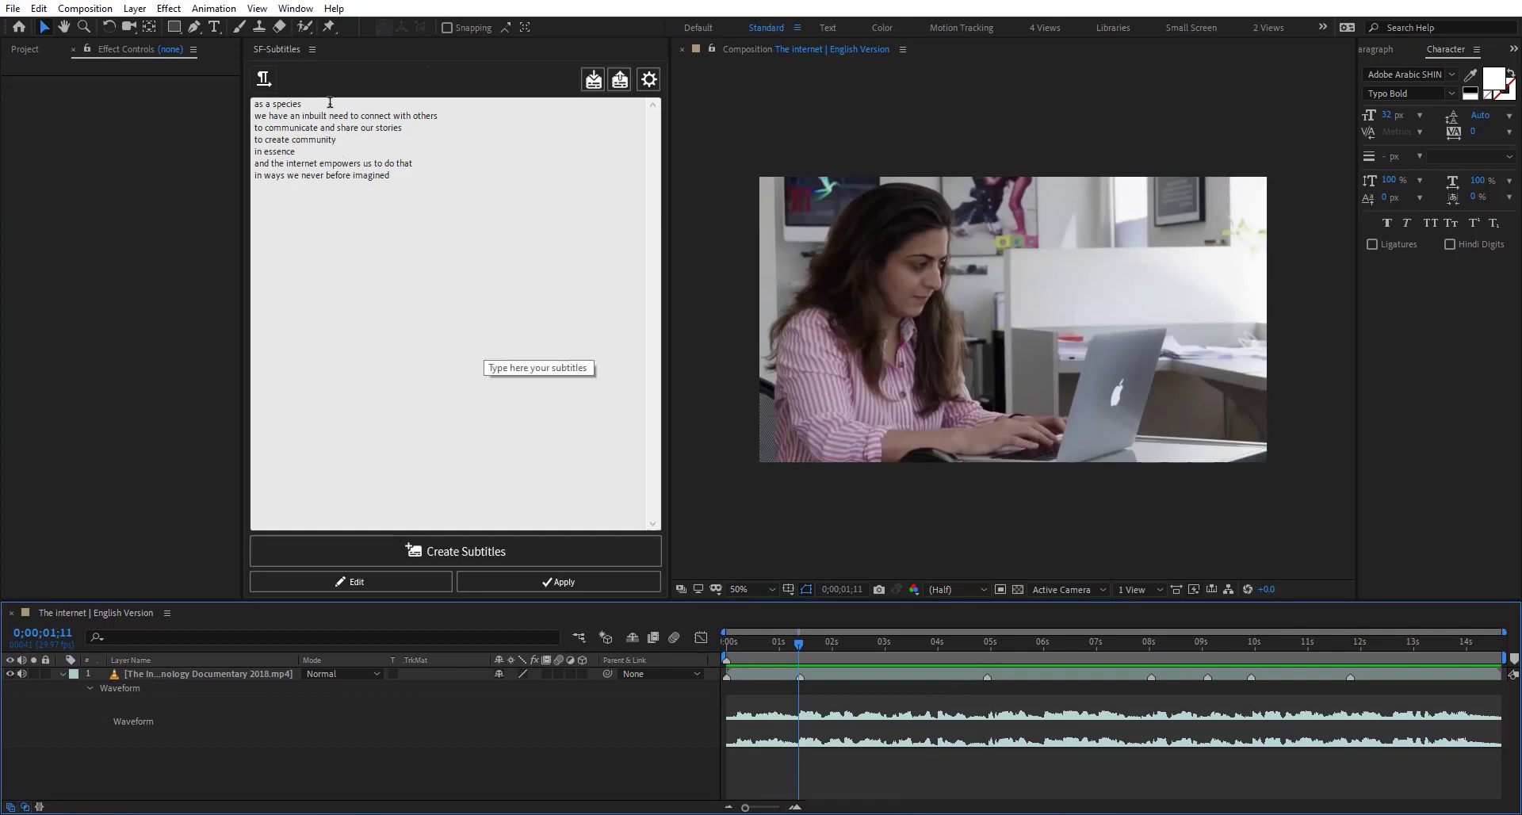
Step: Insert blank lines after "to communicate and share our stories" and "in essence", and create the subtitles
click(423, 123)
key(Return)
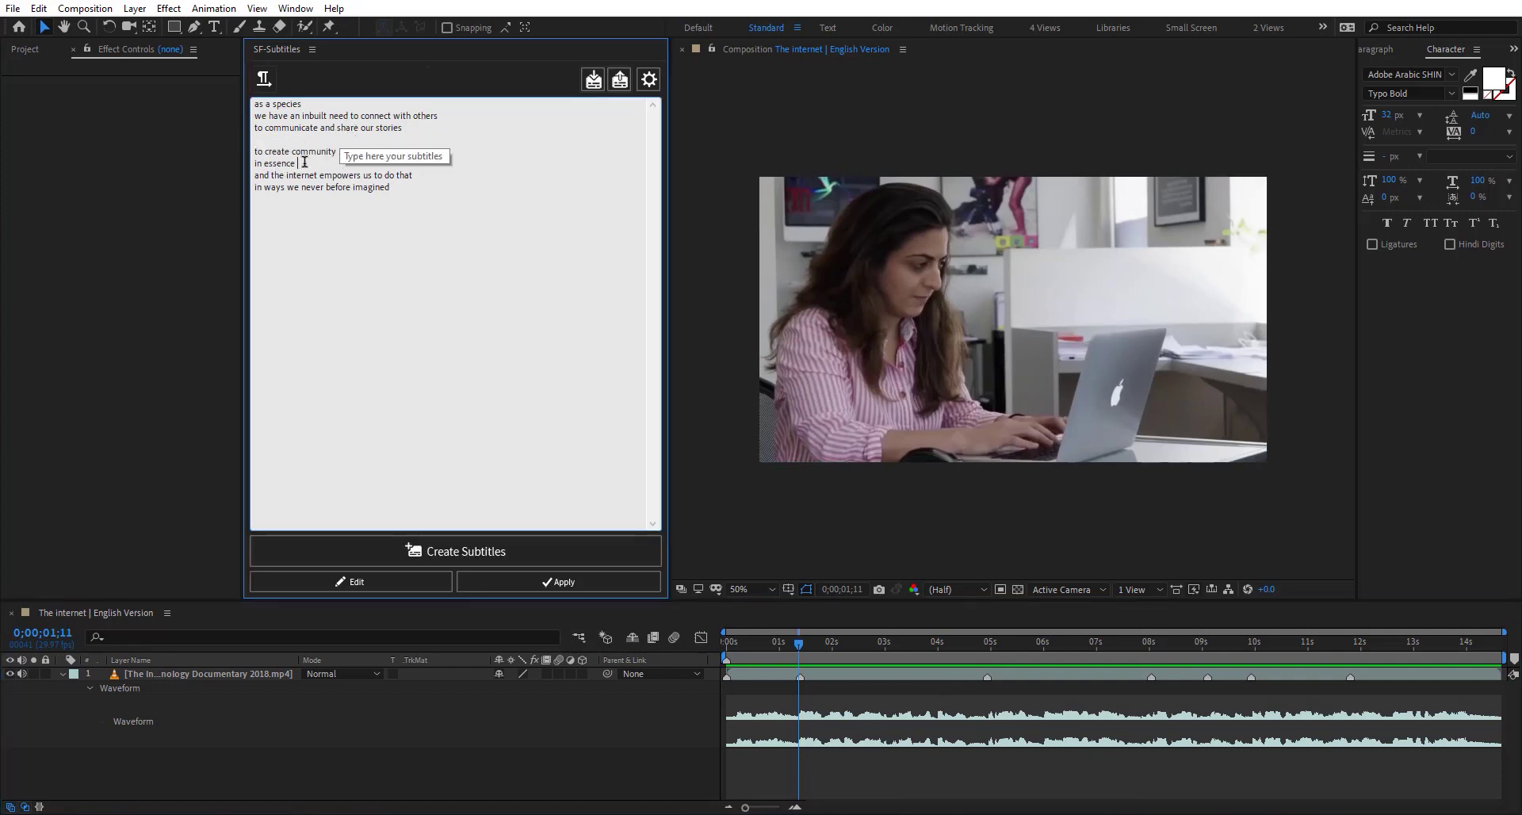
key(Return)
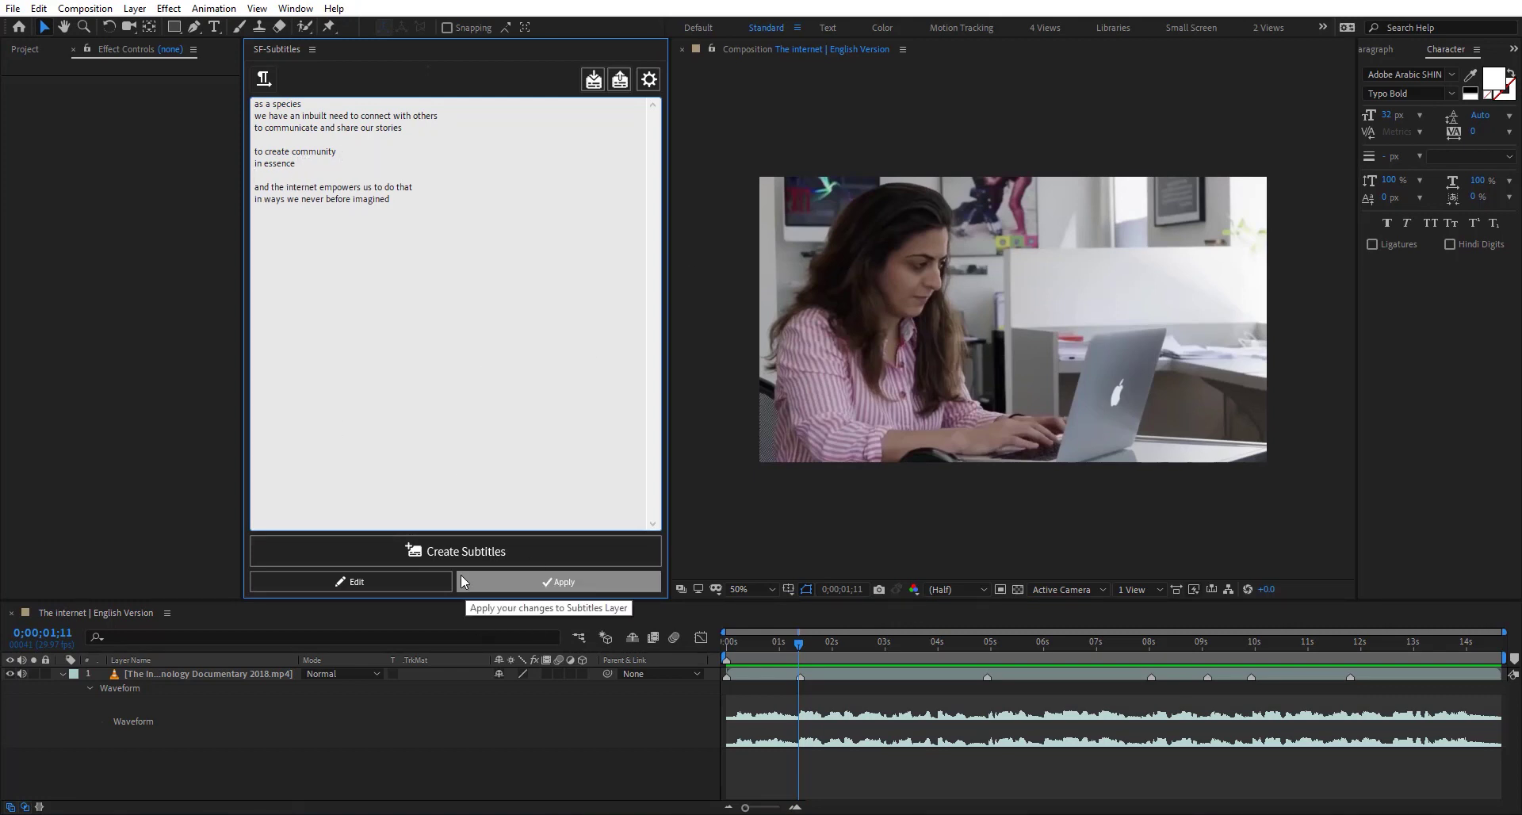
click(524, 549)
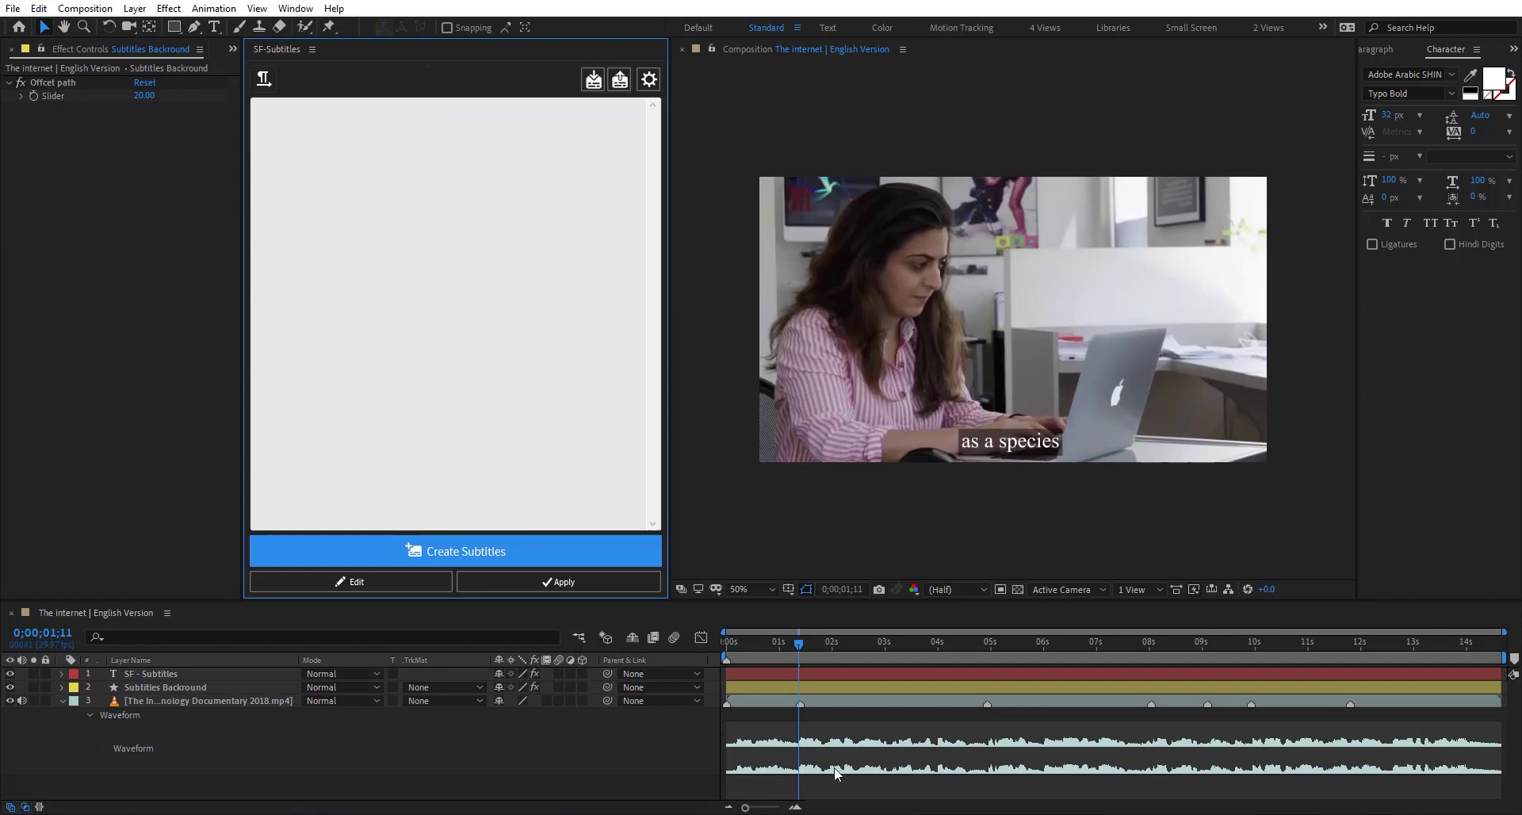
Step: Reveal the new SF - Subtitles layer's Source Text keyframes and load its captions into the editor with the time at 0;00;00;00
click(824, 678)
key(u)
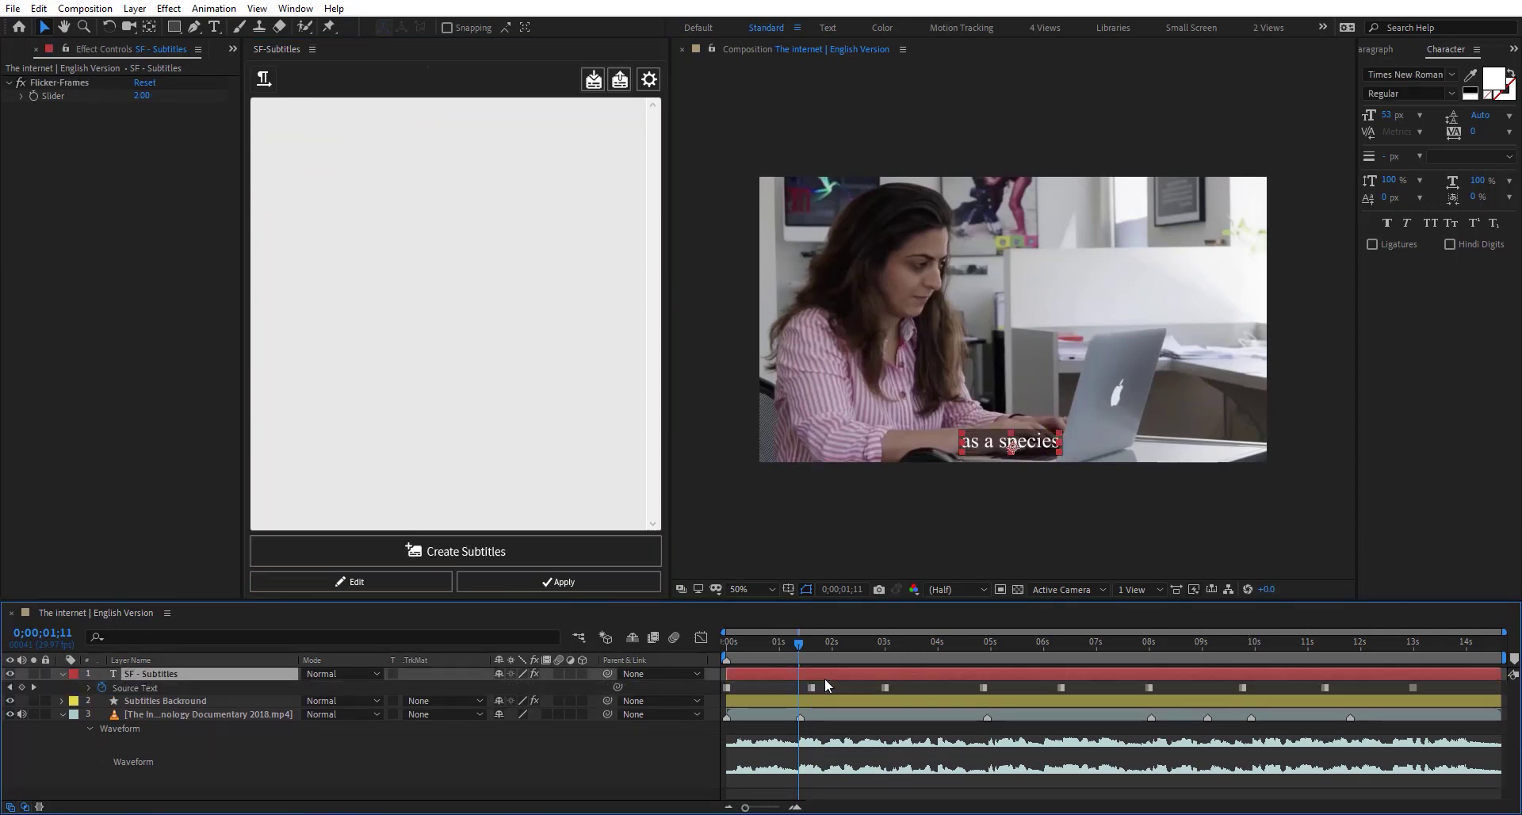
drag(801, 641, 372, 722)
click(355, 580)
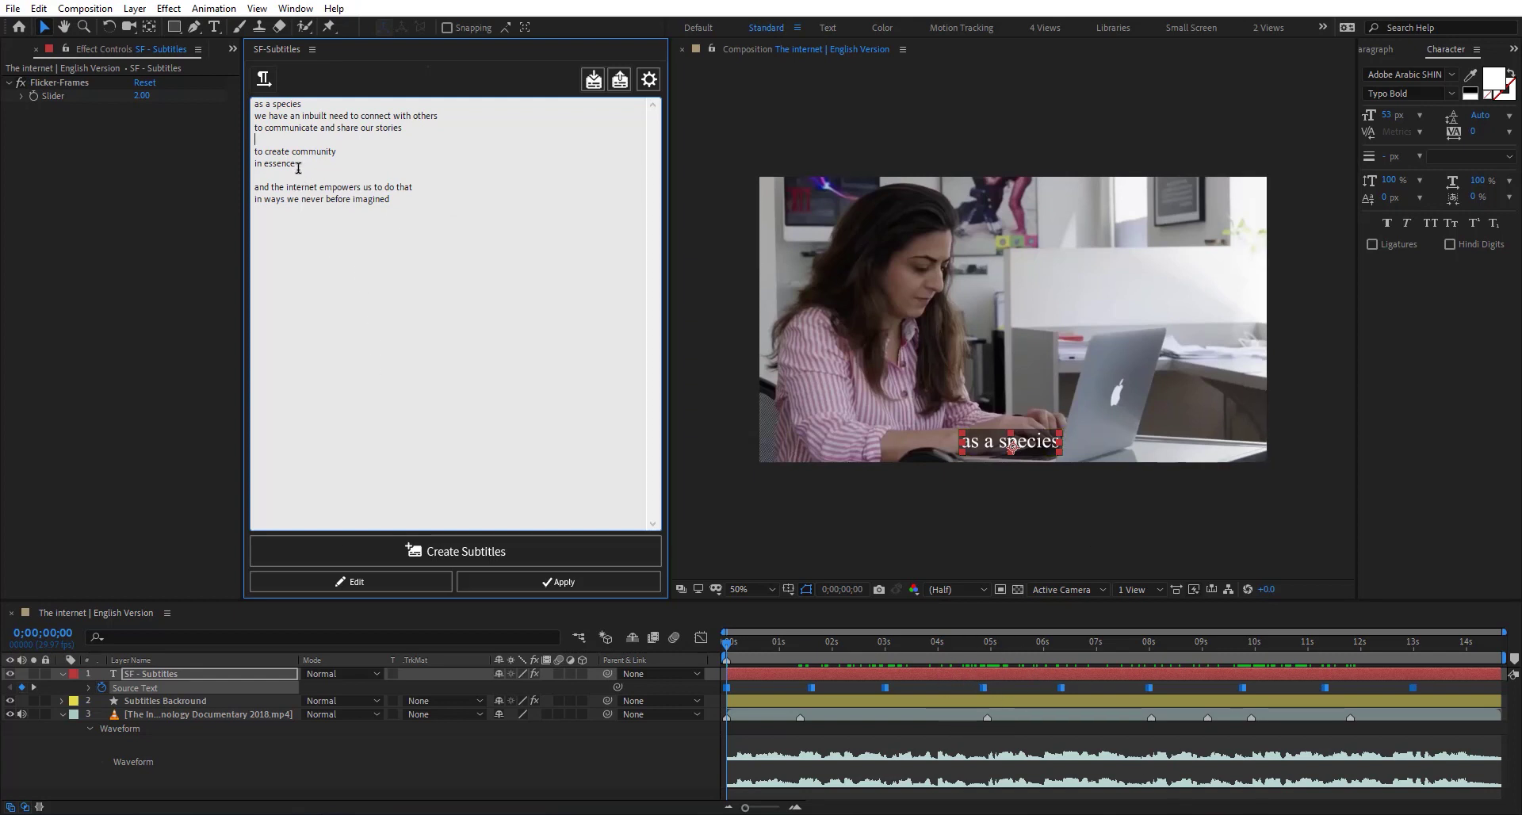
click(432, 203)
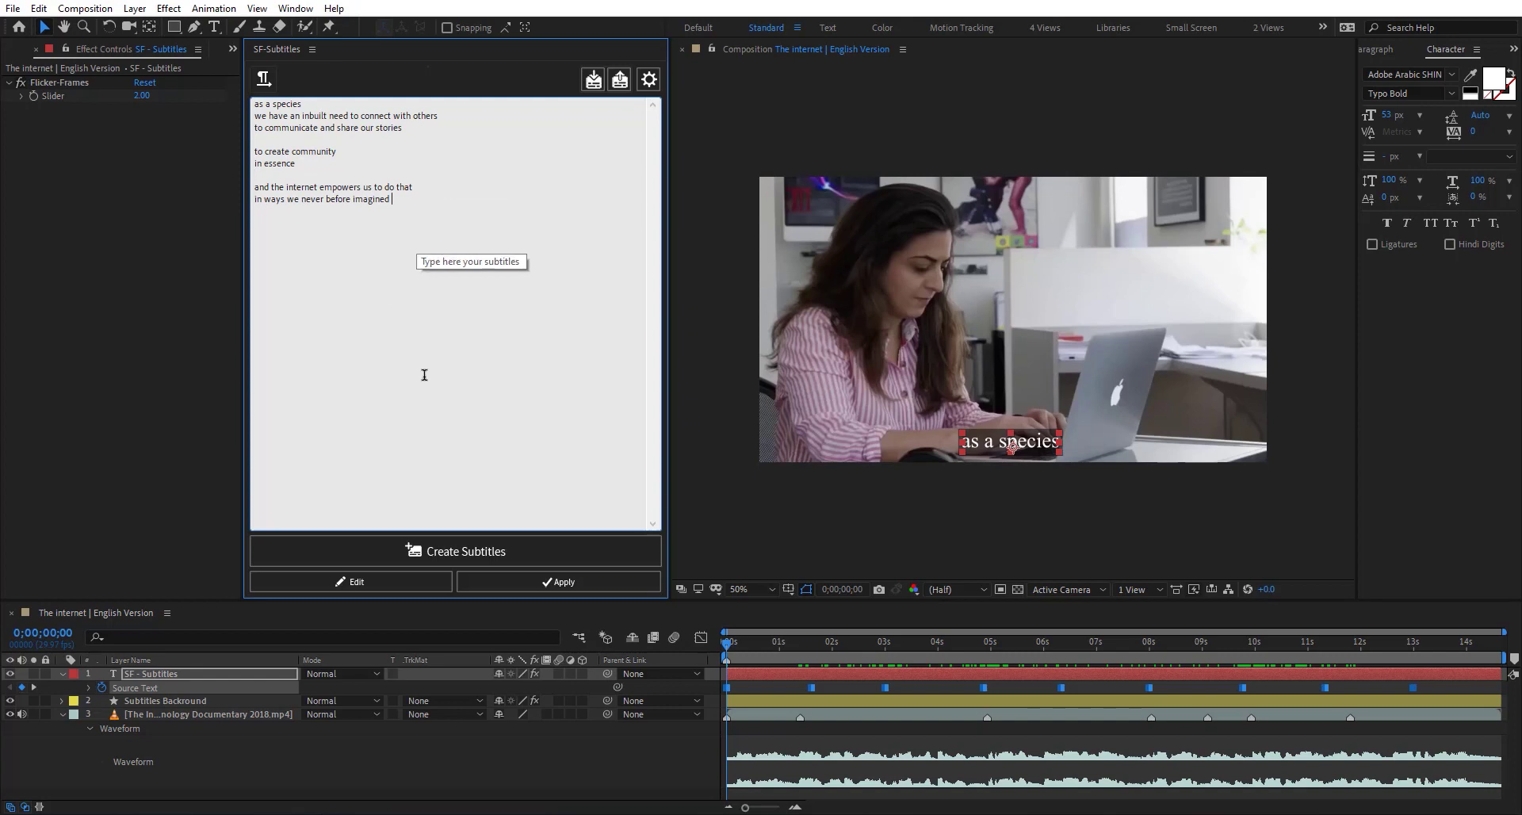
Step: Scrub through the captions to 0;00;06;10 and check the frames just before "to create community" for the flicker gap
drag(777, 645, 943, 651)
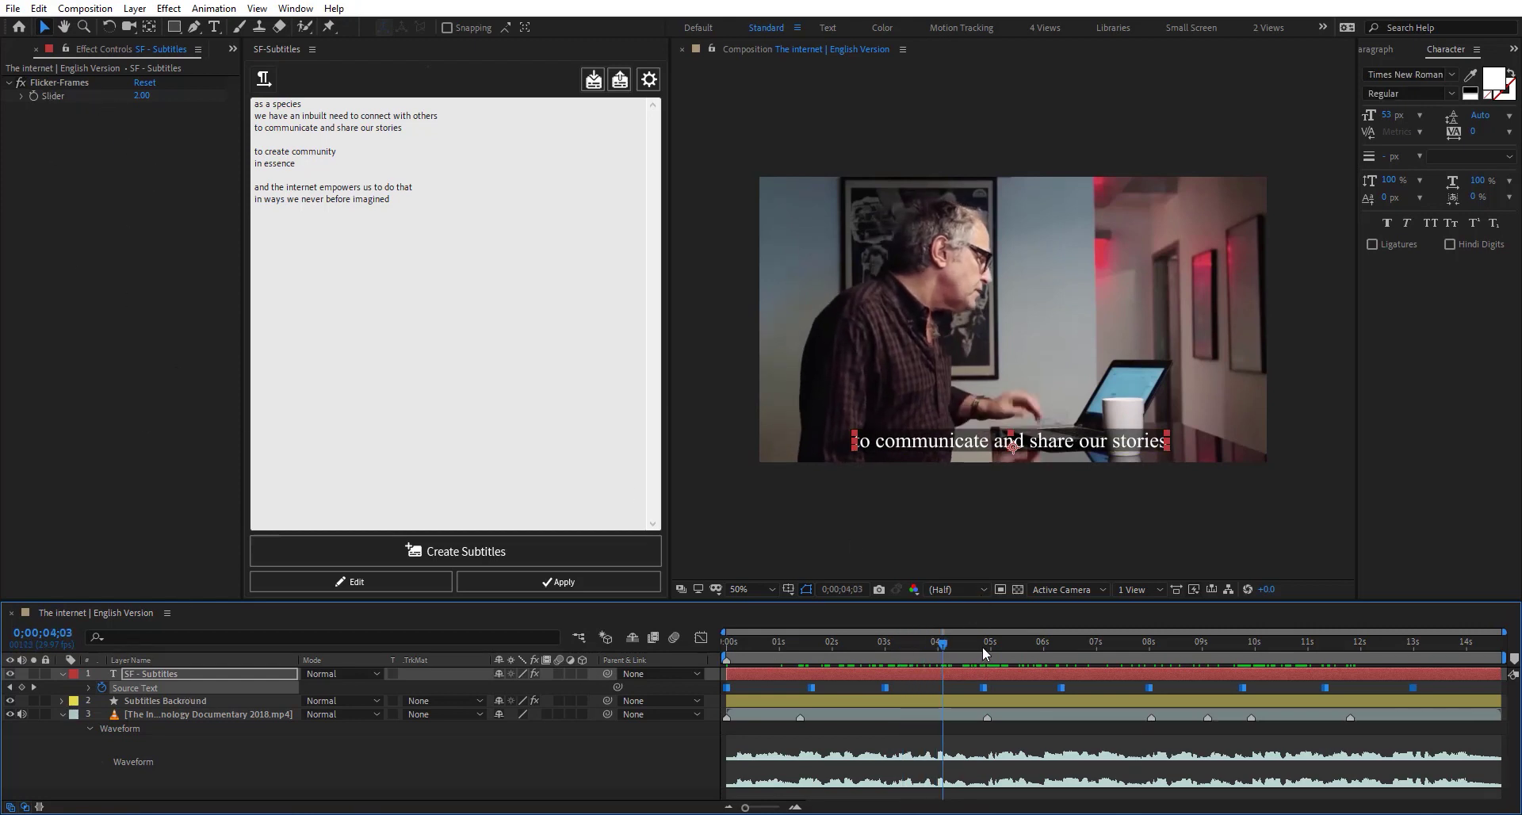
drag(982, 645, 1060, 640)
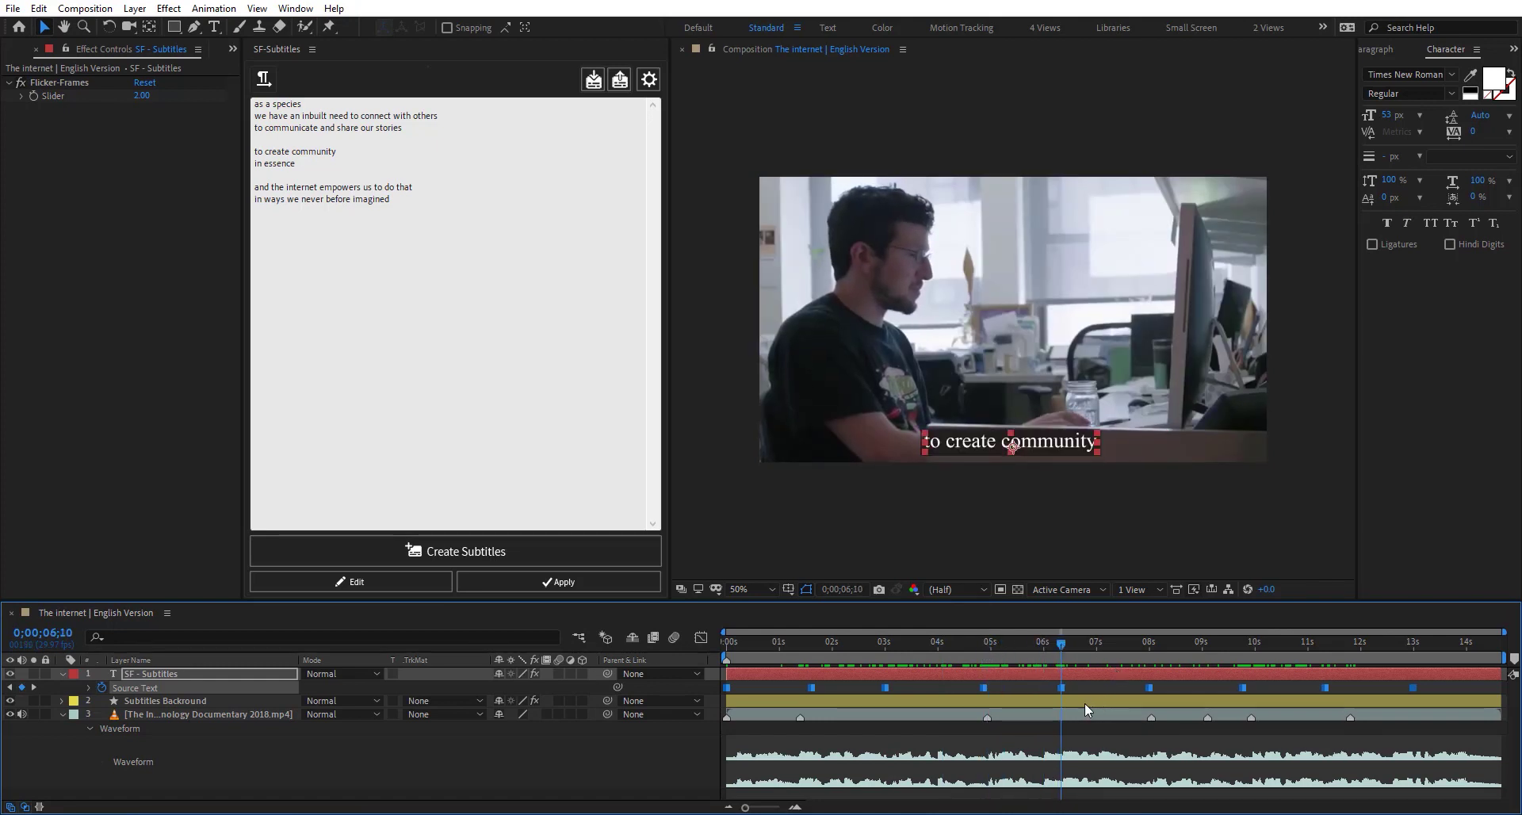
scroll(1024, 700, up, 6)
key(Page_Up)
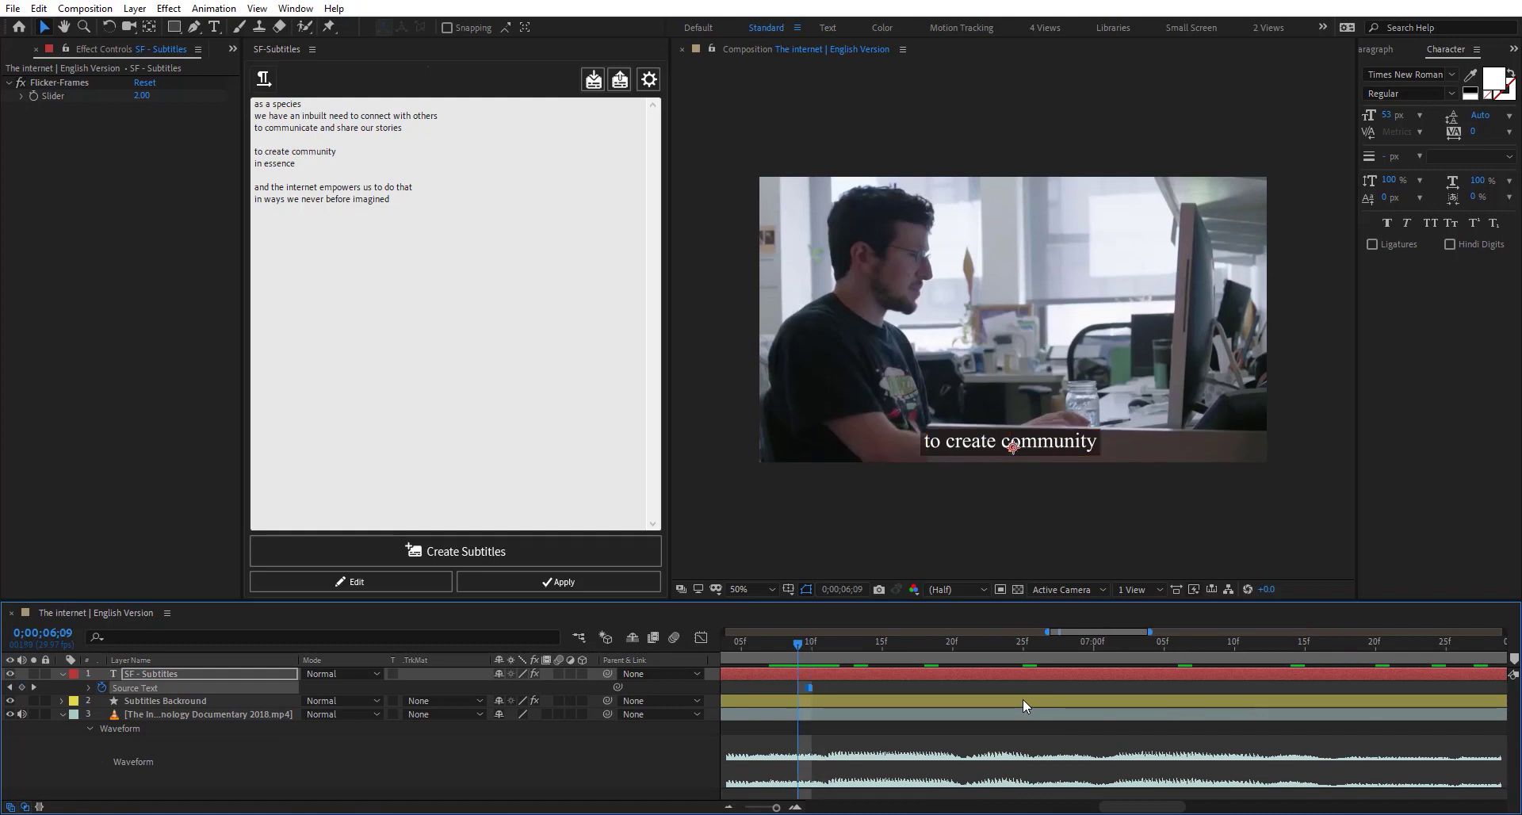
key(Page_Up)
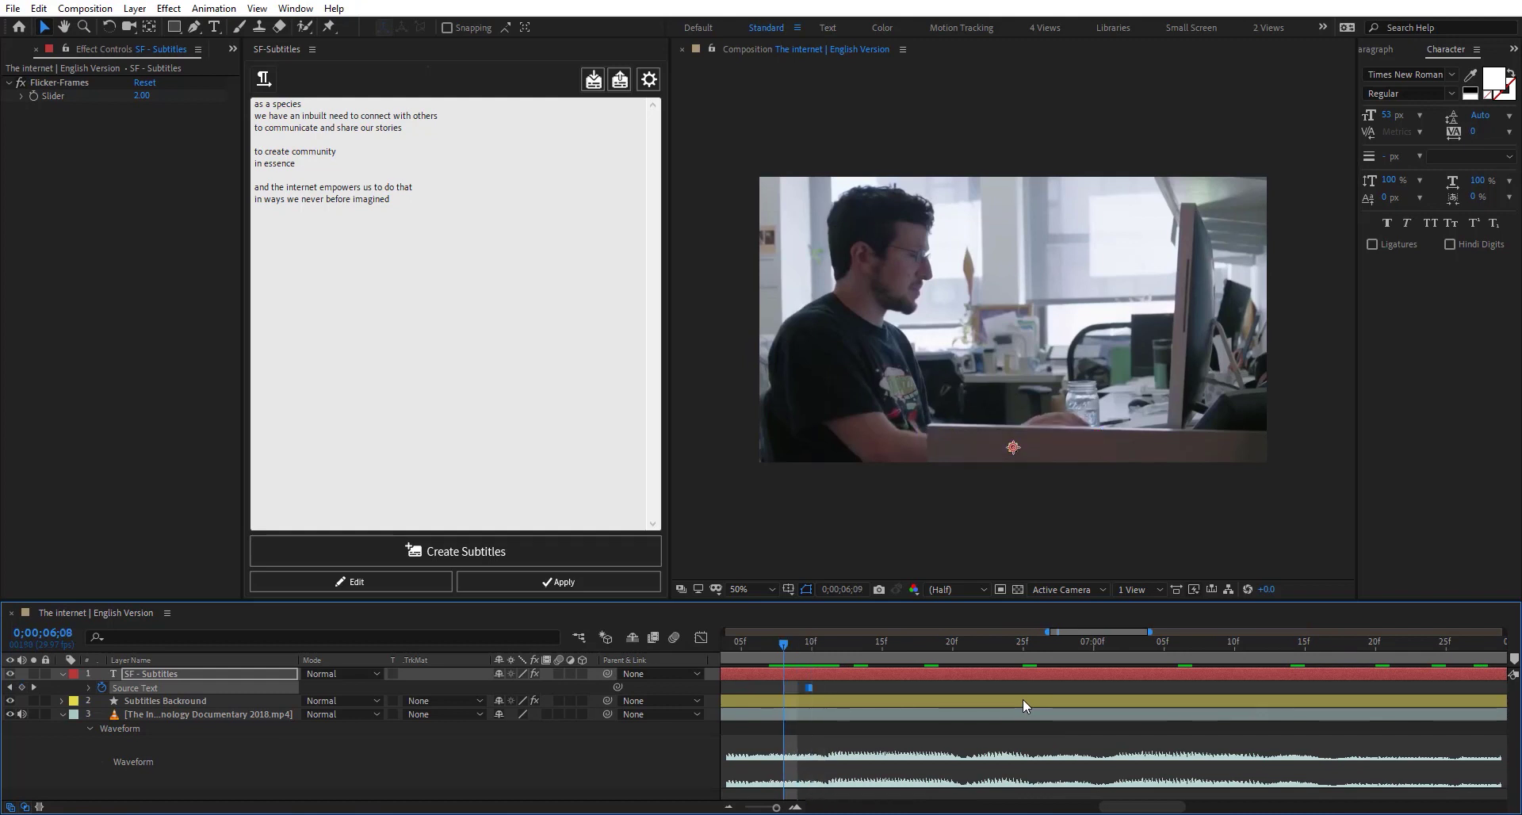
key(Page_Down)
scroll(1022, 705, down, 6)
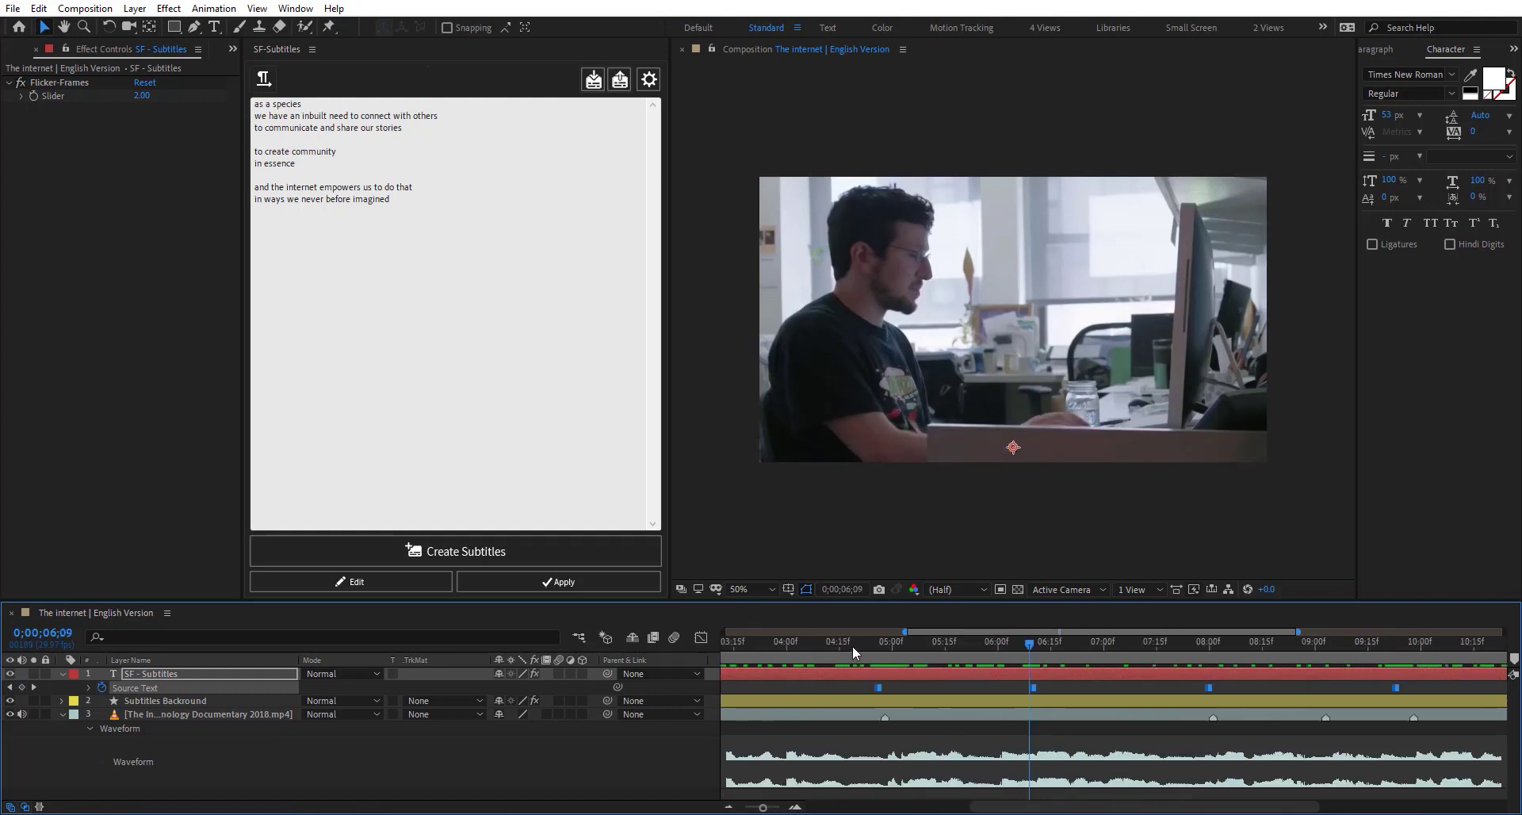
Step: Go to the caption keyframe at 0;00;01;18 and step frame by frame through the gap between the first two captions
scroll(853, 645, down, 5)
click(811, 641)
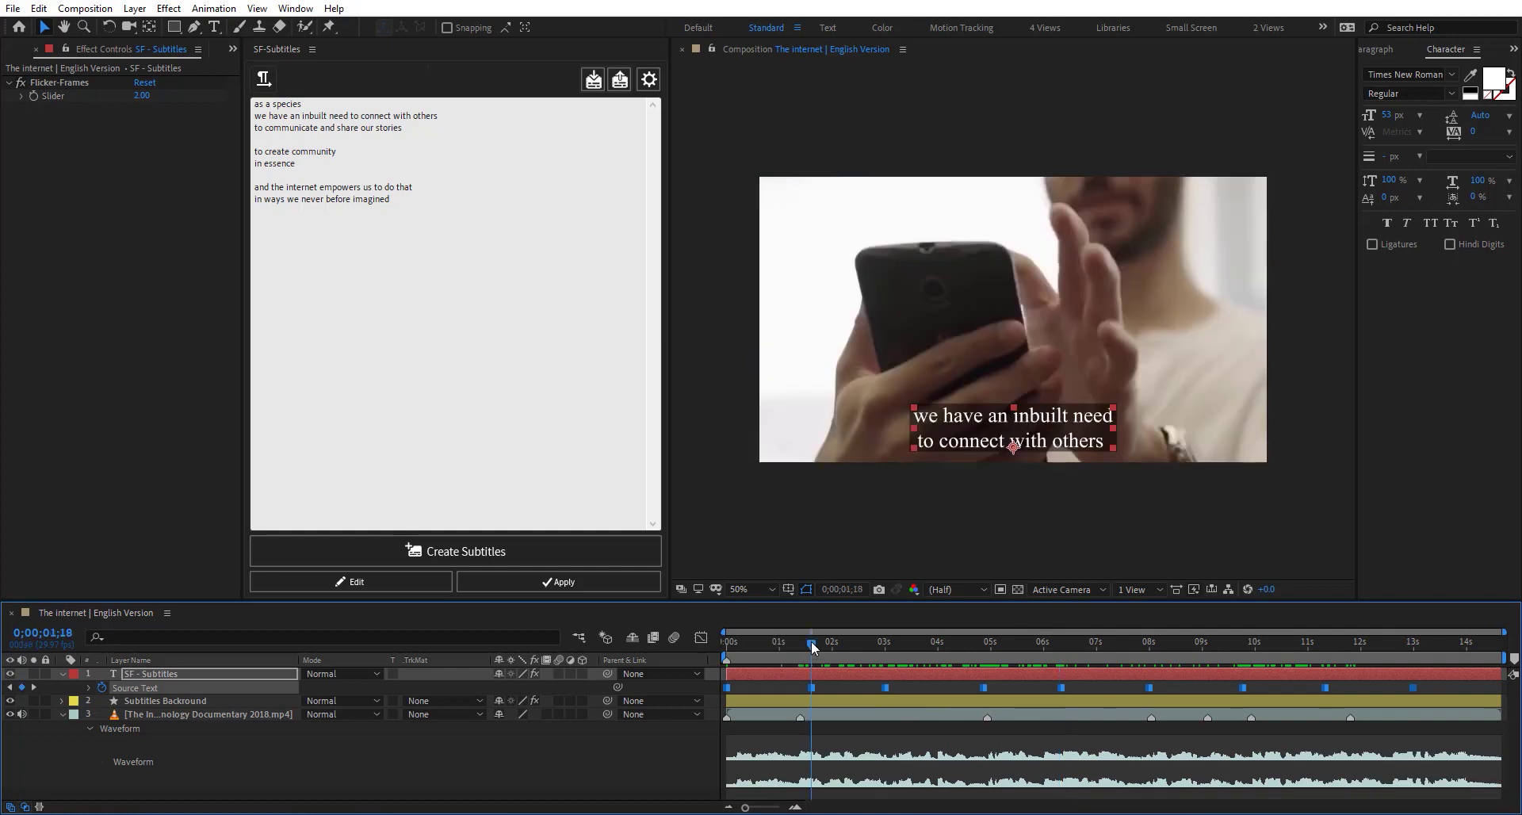
scroll(812, 734, up, 5)
scroll(822, 692, up, 2)
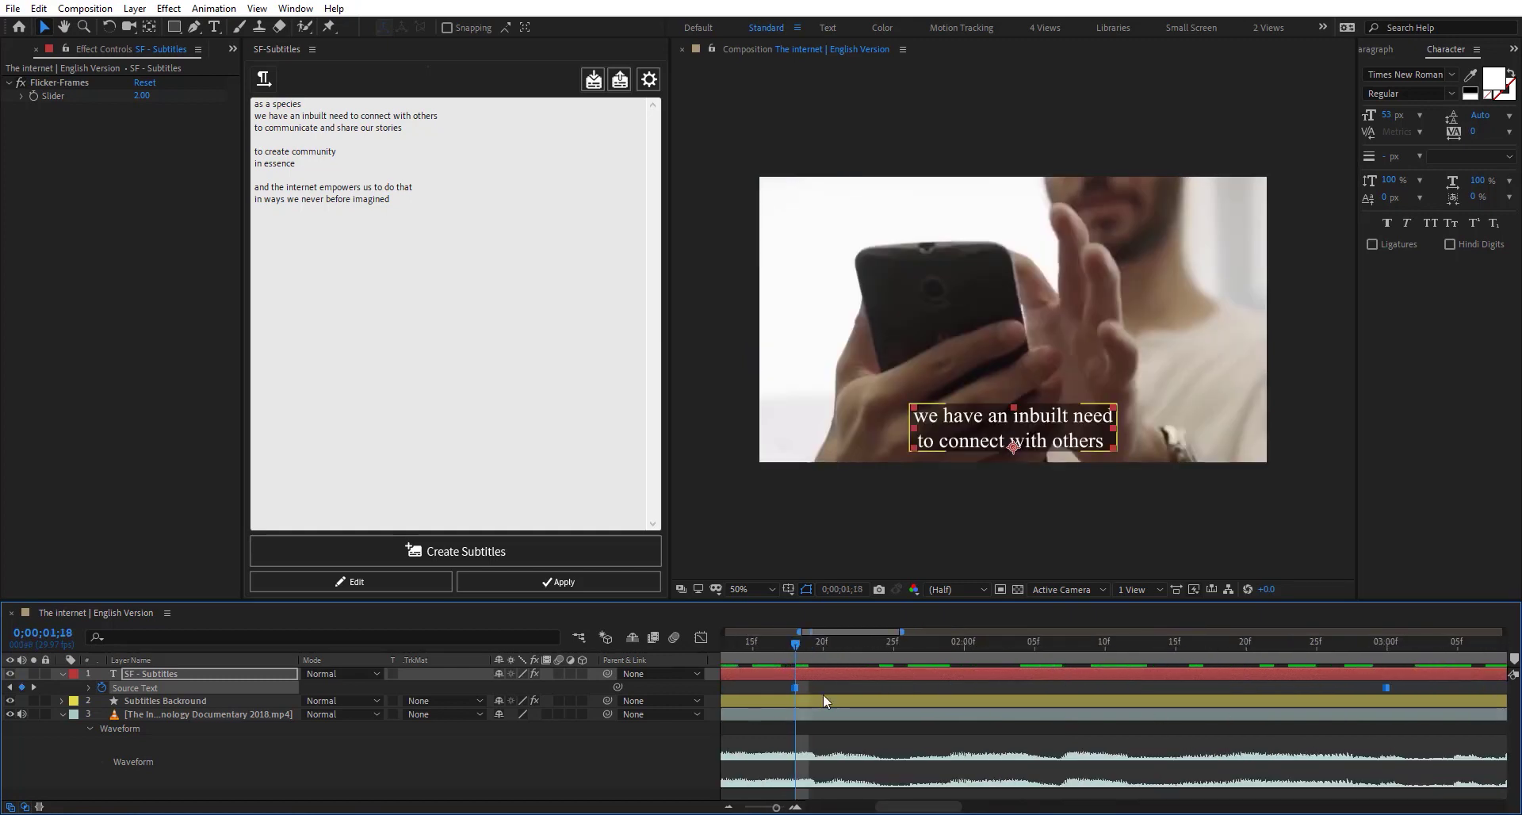
key(Page_Up)
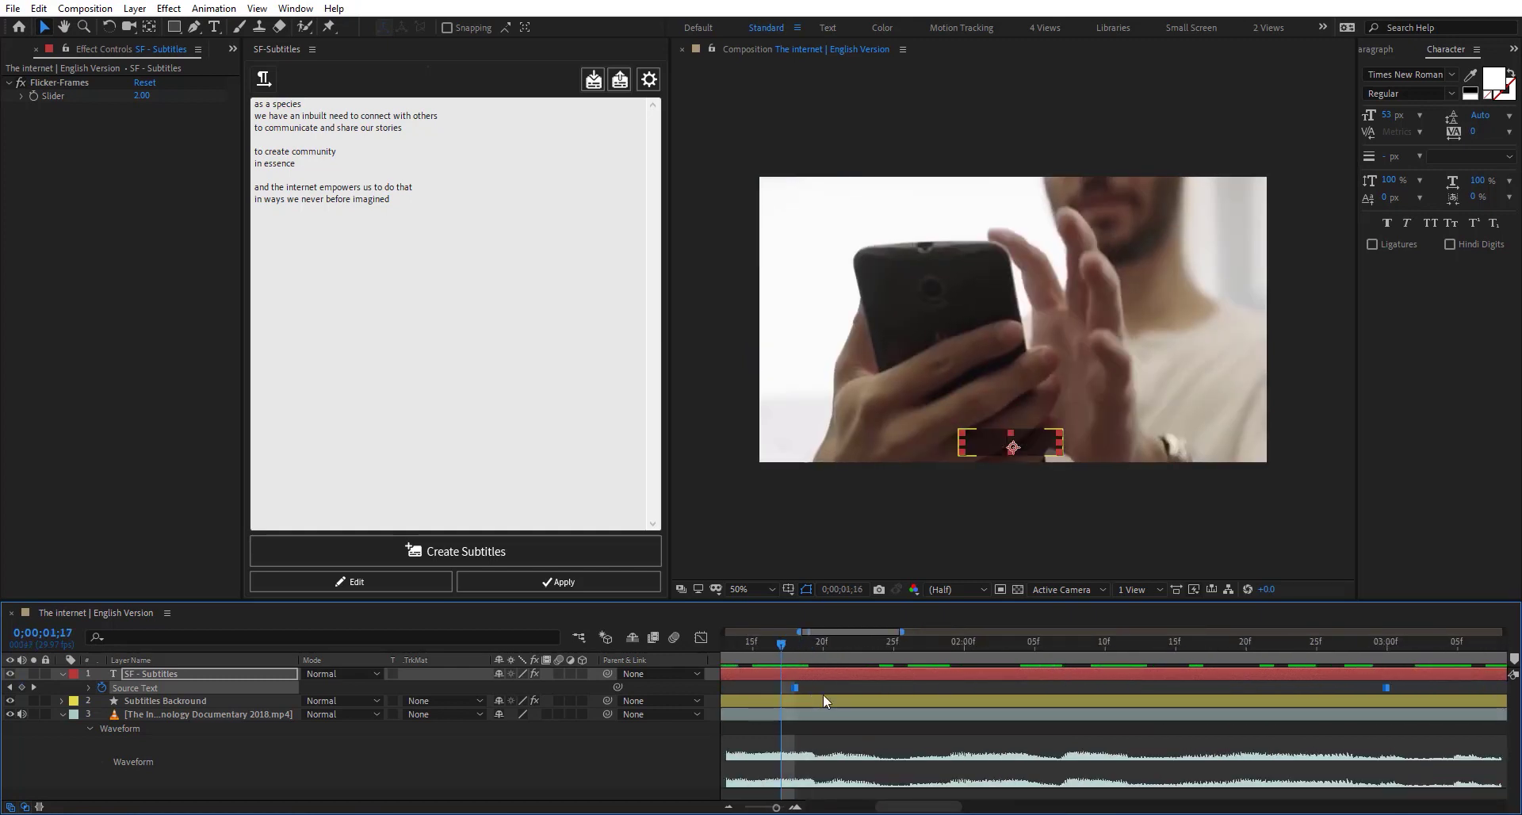
key(Page_Up)
key(Page_Up)
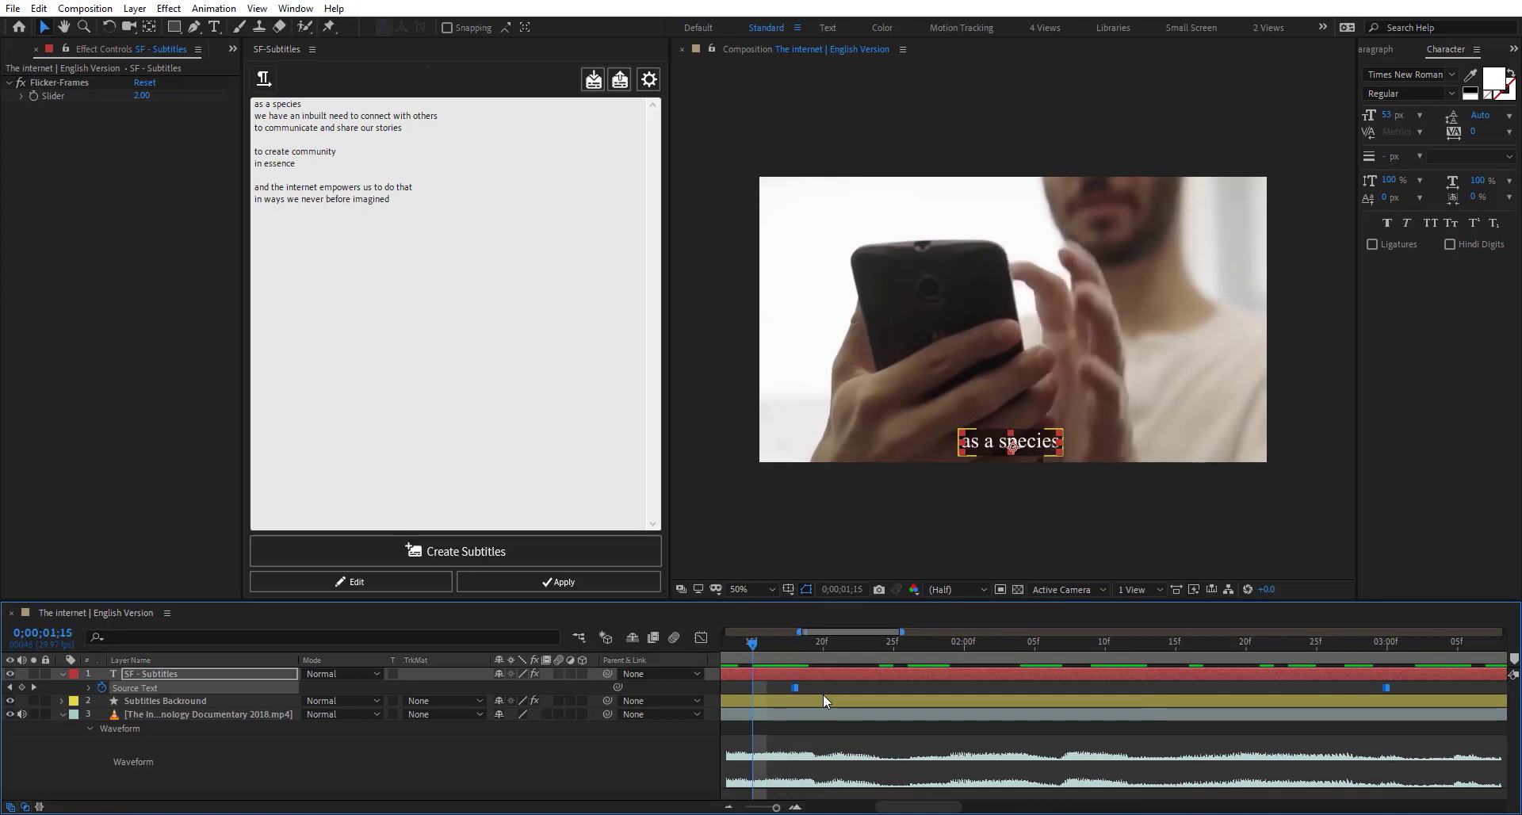
key(Page_Down)
key(Page_Down)
key(Page_Down)
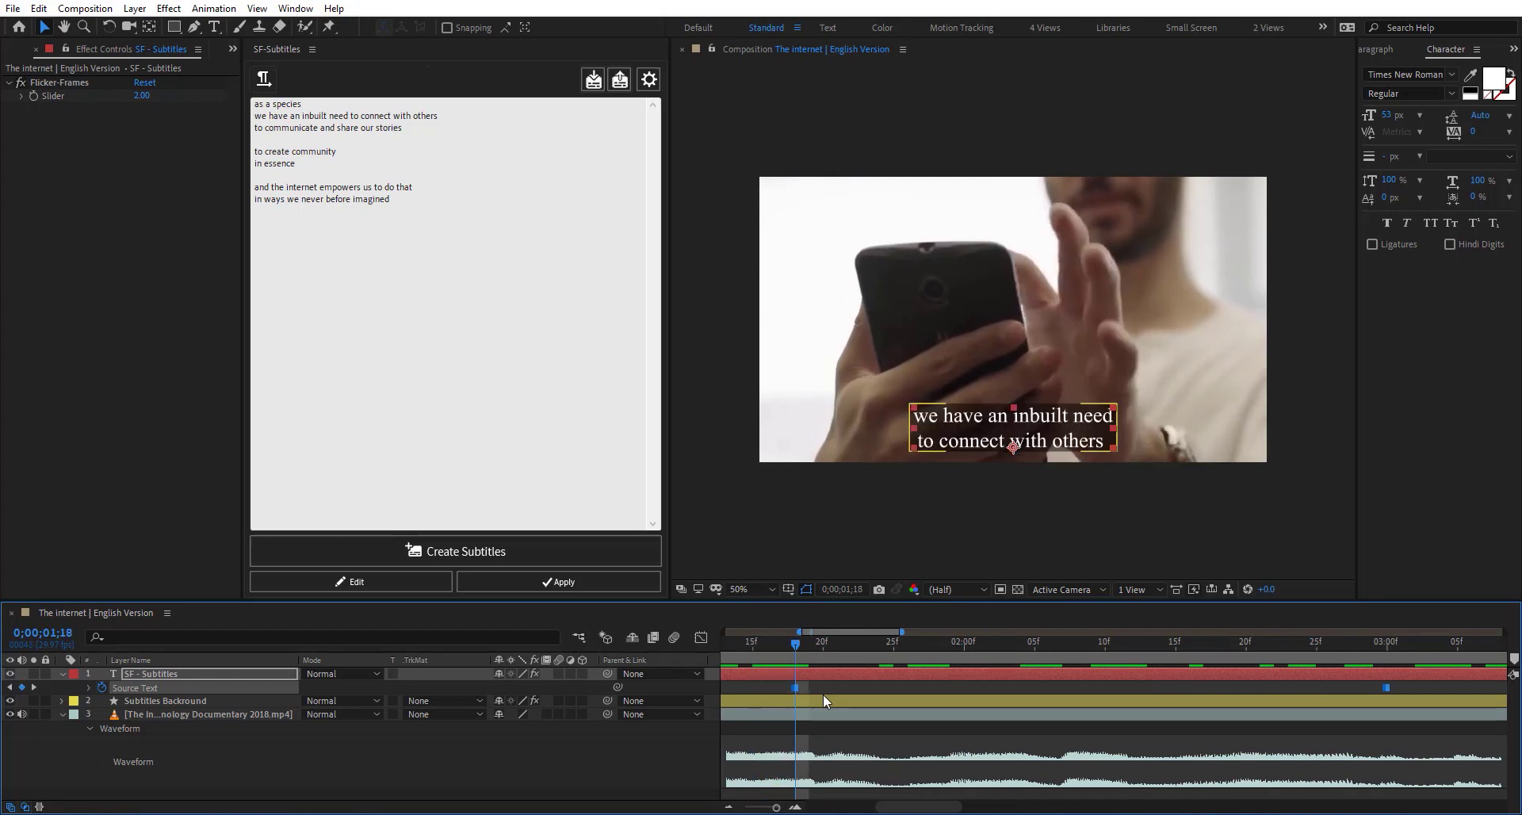
key(Page_Up)
key(Page_Up)
key(Page_Up)
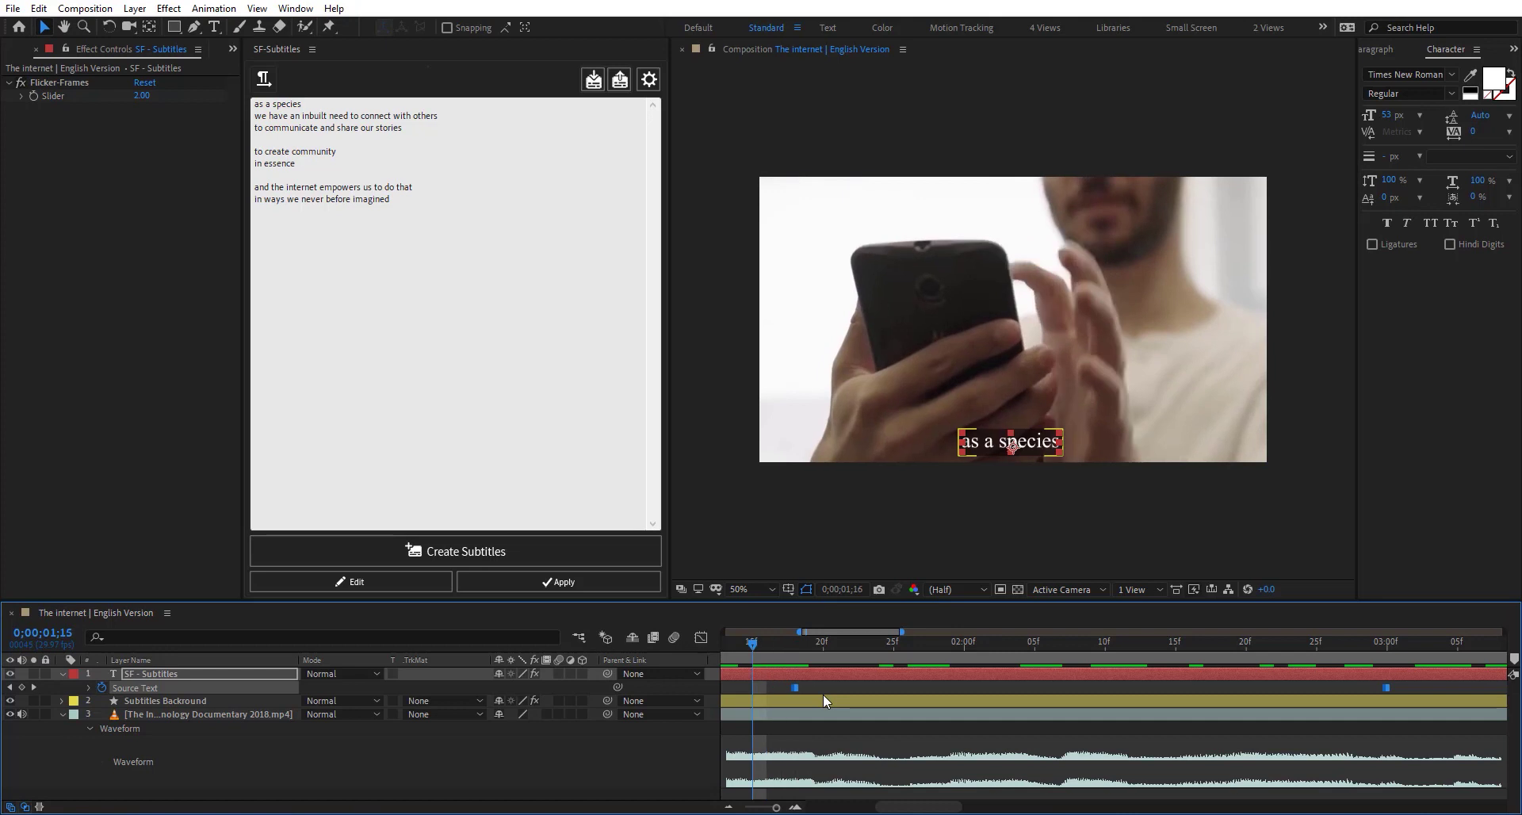
key(Page_Down)
key(Page_Down)
key(Page_Down)
key(Page_Up)
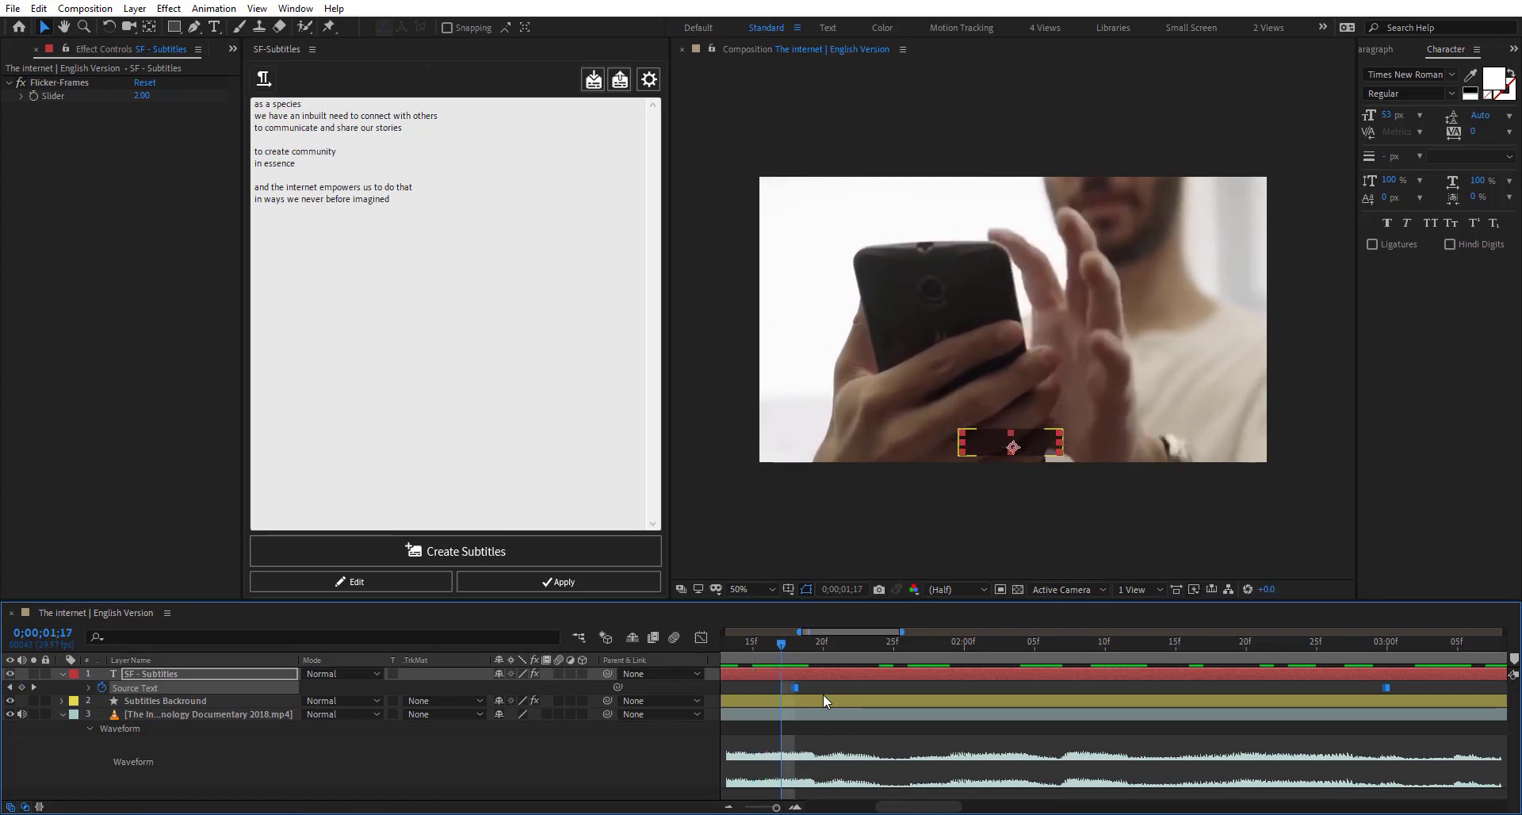
key(Page_Up)
key(Page_Down)
key(comma)
key(period)
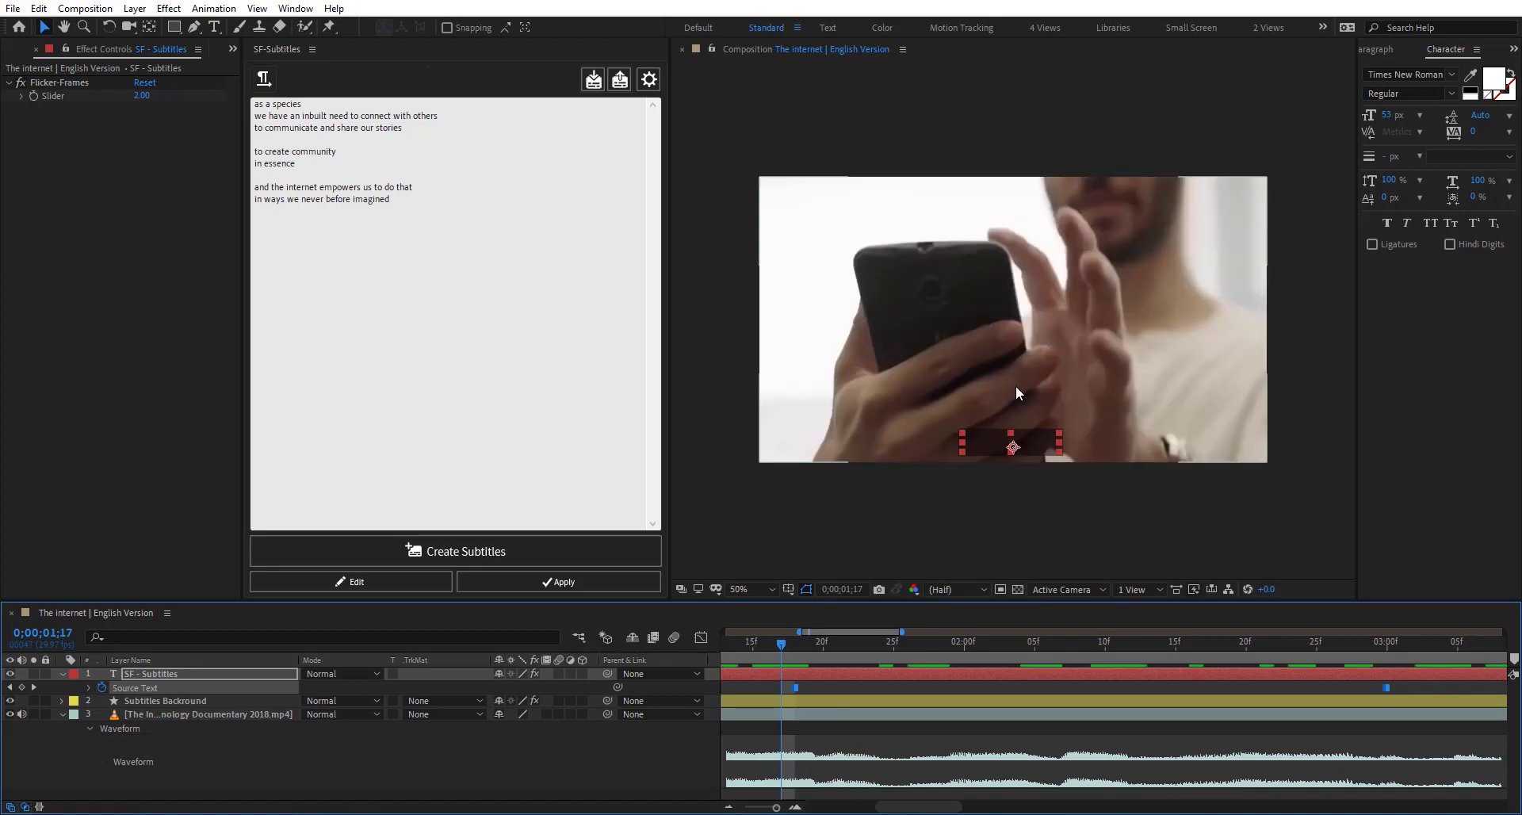
Step: Set the Flicker-Frames slider of the SF - Subtitles layer to 4
key(h)
drag(766, 695, 985, 694)
key(v)
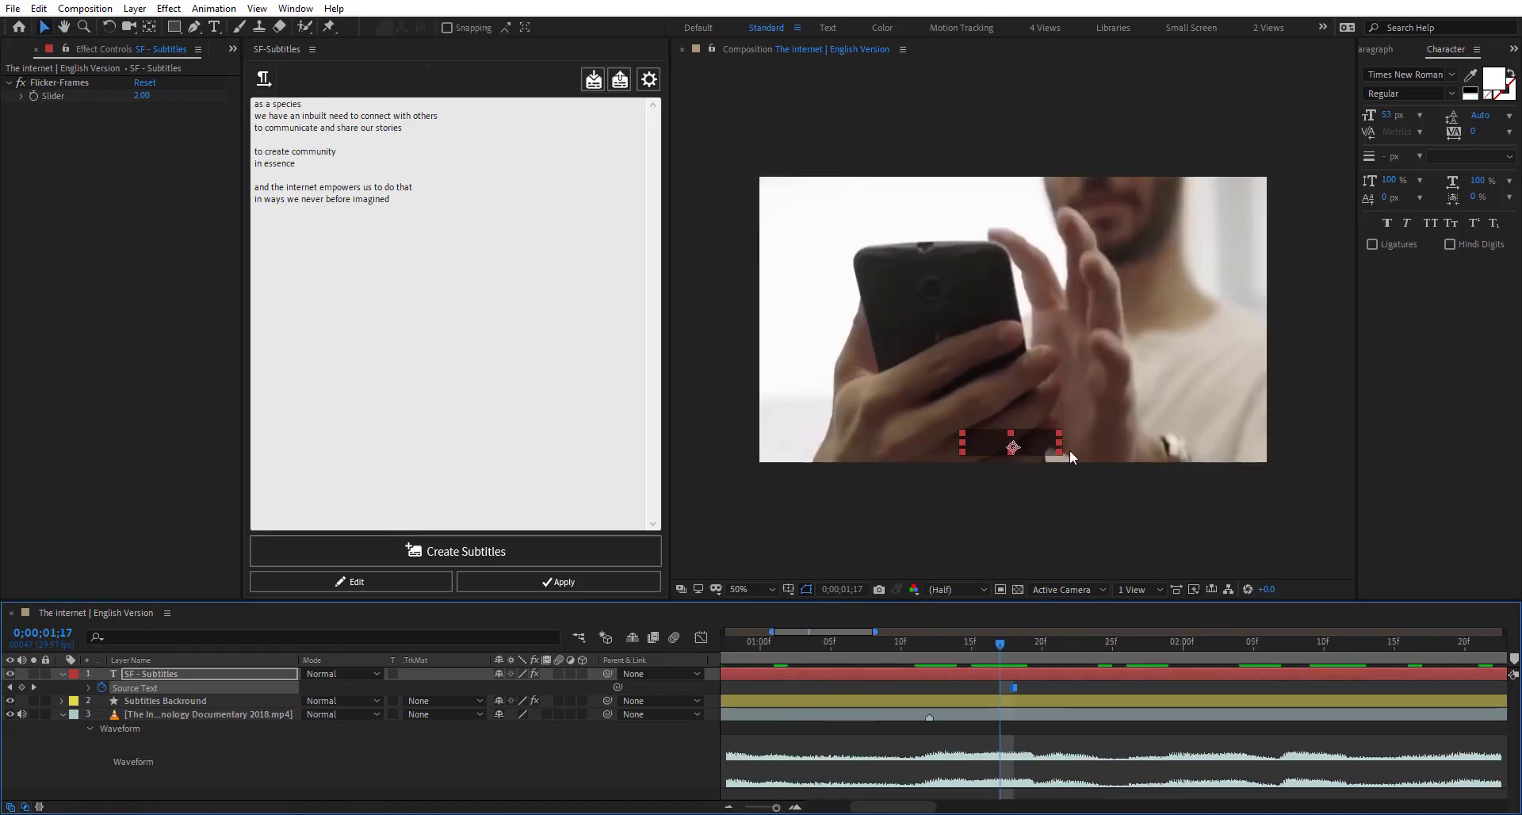
click(143, 96)
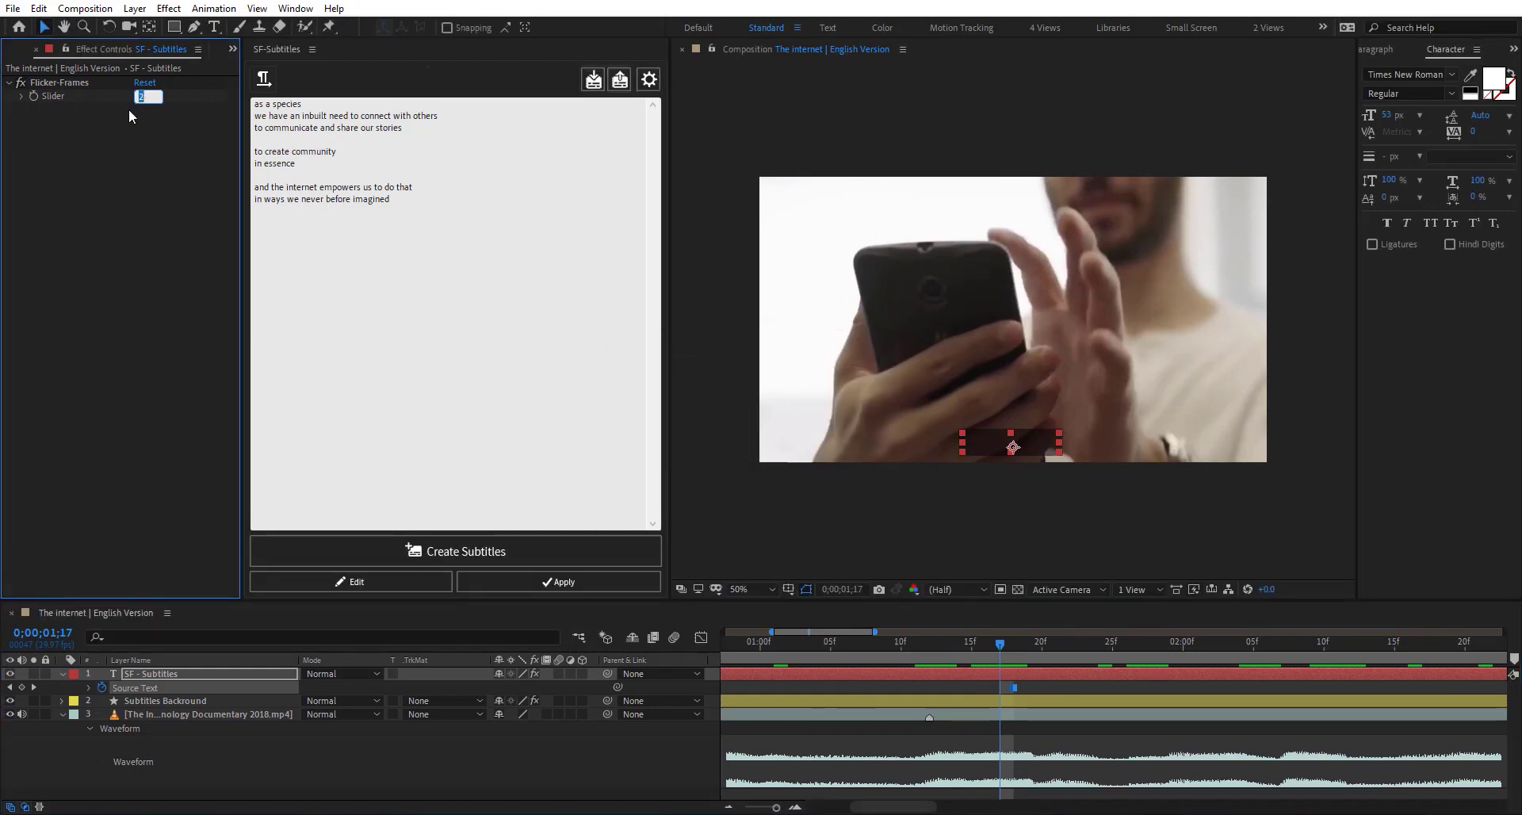
text(4)
key(Return)
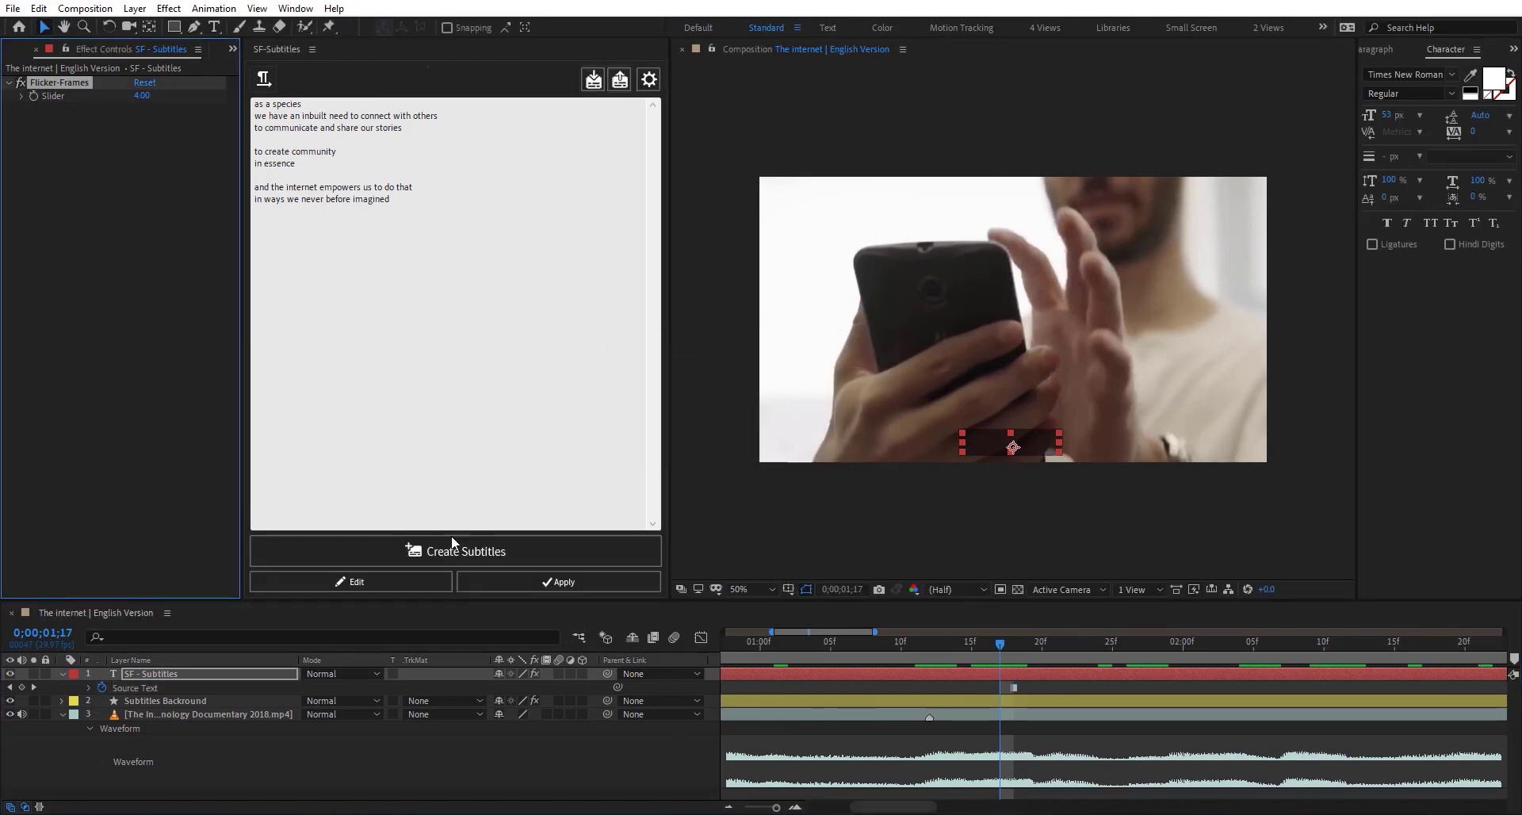
Step: Step frame by frame through the gap after "as a species" to examine the longer flicker
key(Page_Up)
key(Page_Up)
key(Page_Up)
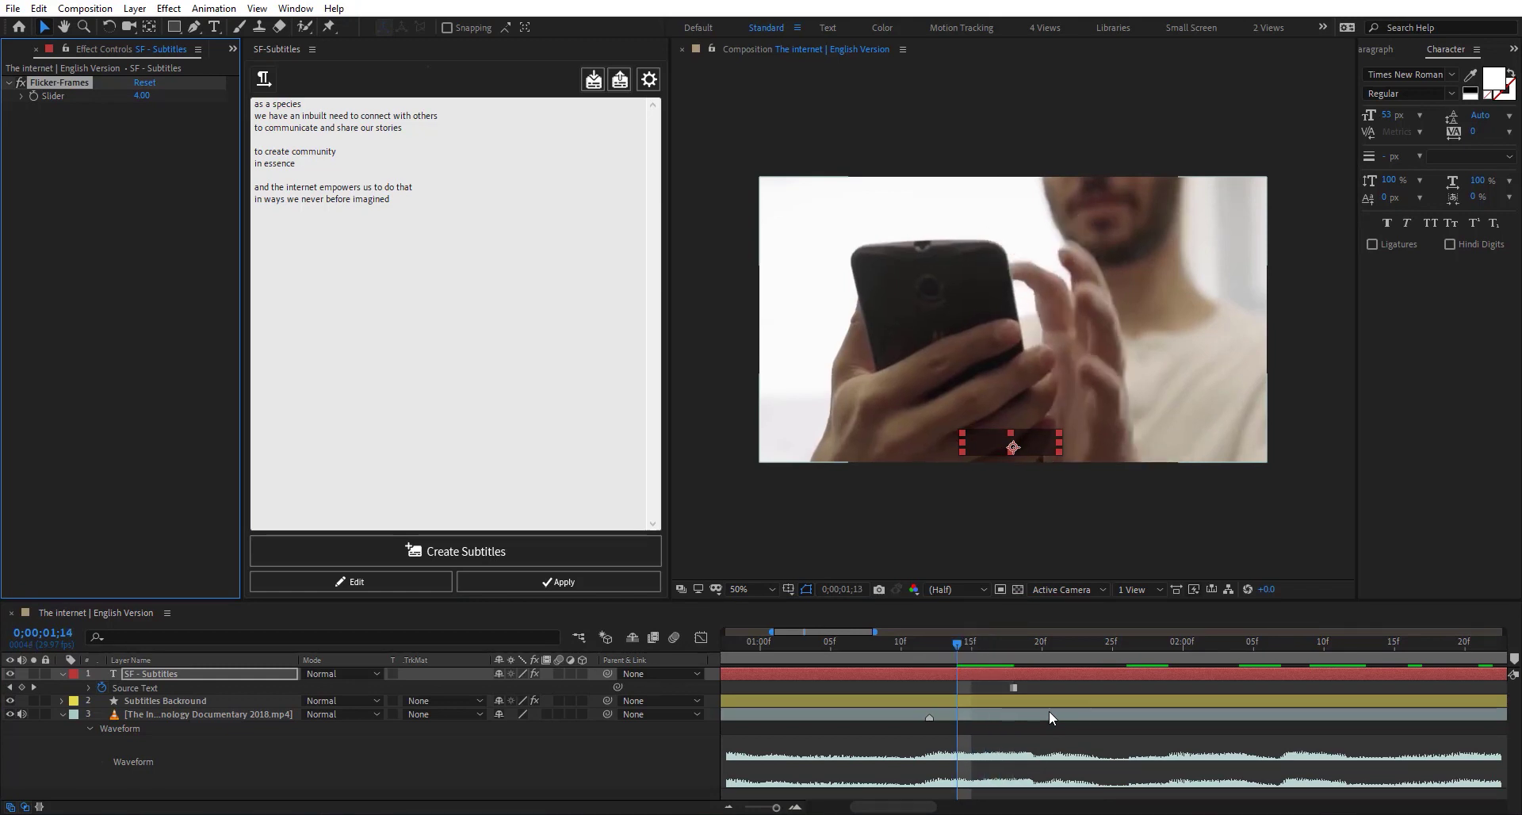
key(Page_Up)
key(Page_Down)
key(Page_Down)
key(Page_Down)
key(Page_Down)
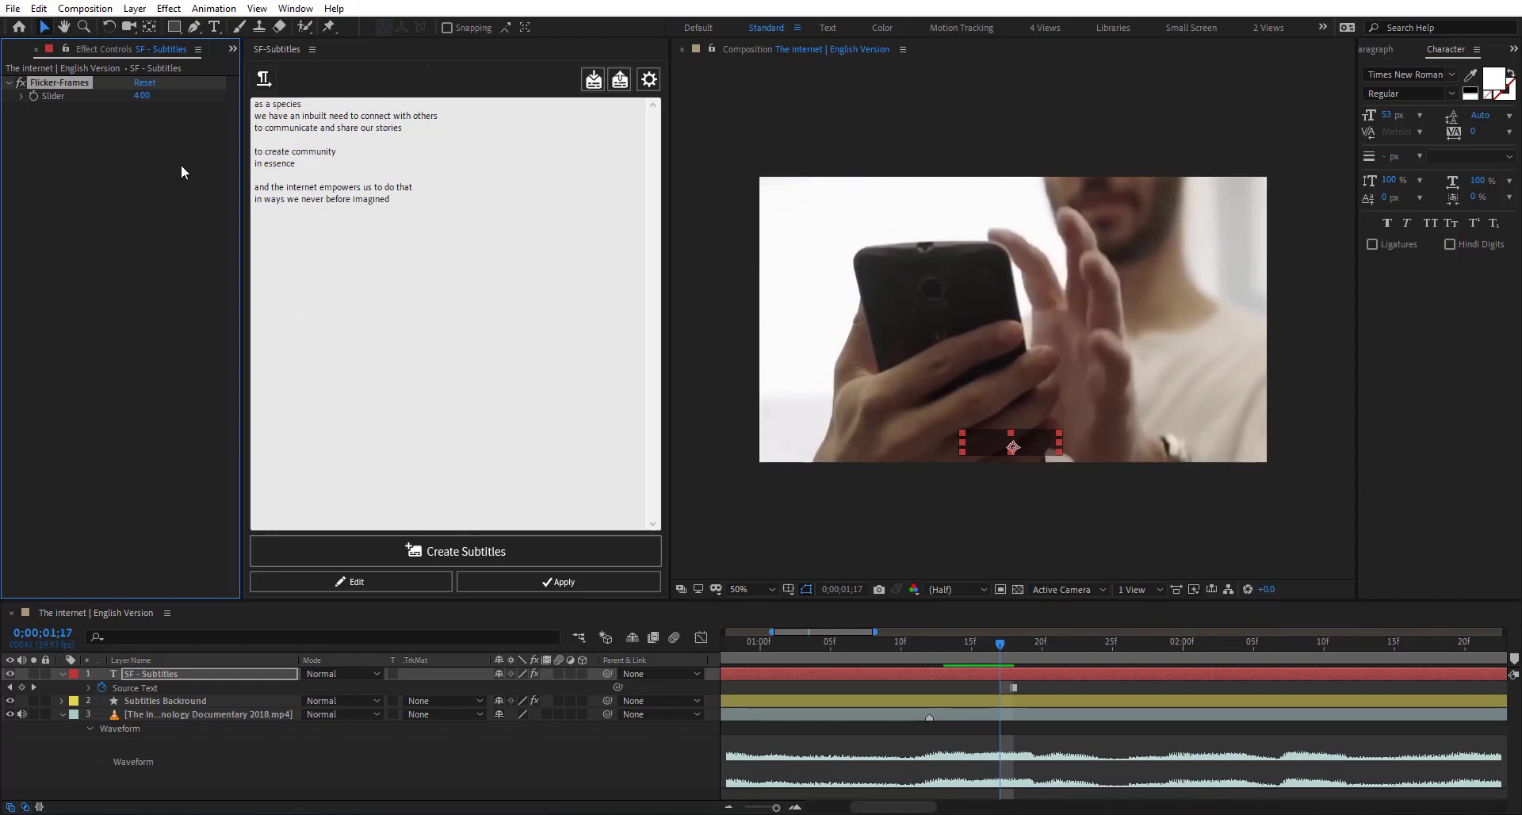
Step: Return the Flicker-Frames slider to 2 and open its value for editing
drag(157, 93, 154, 121)
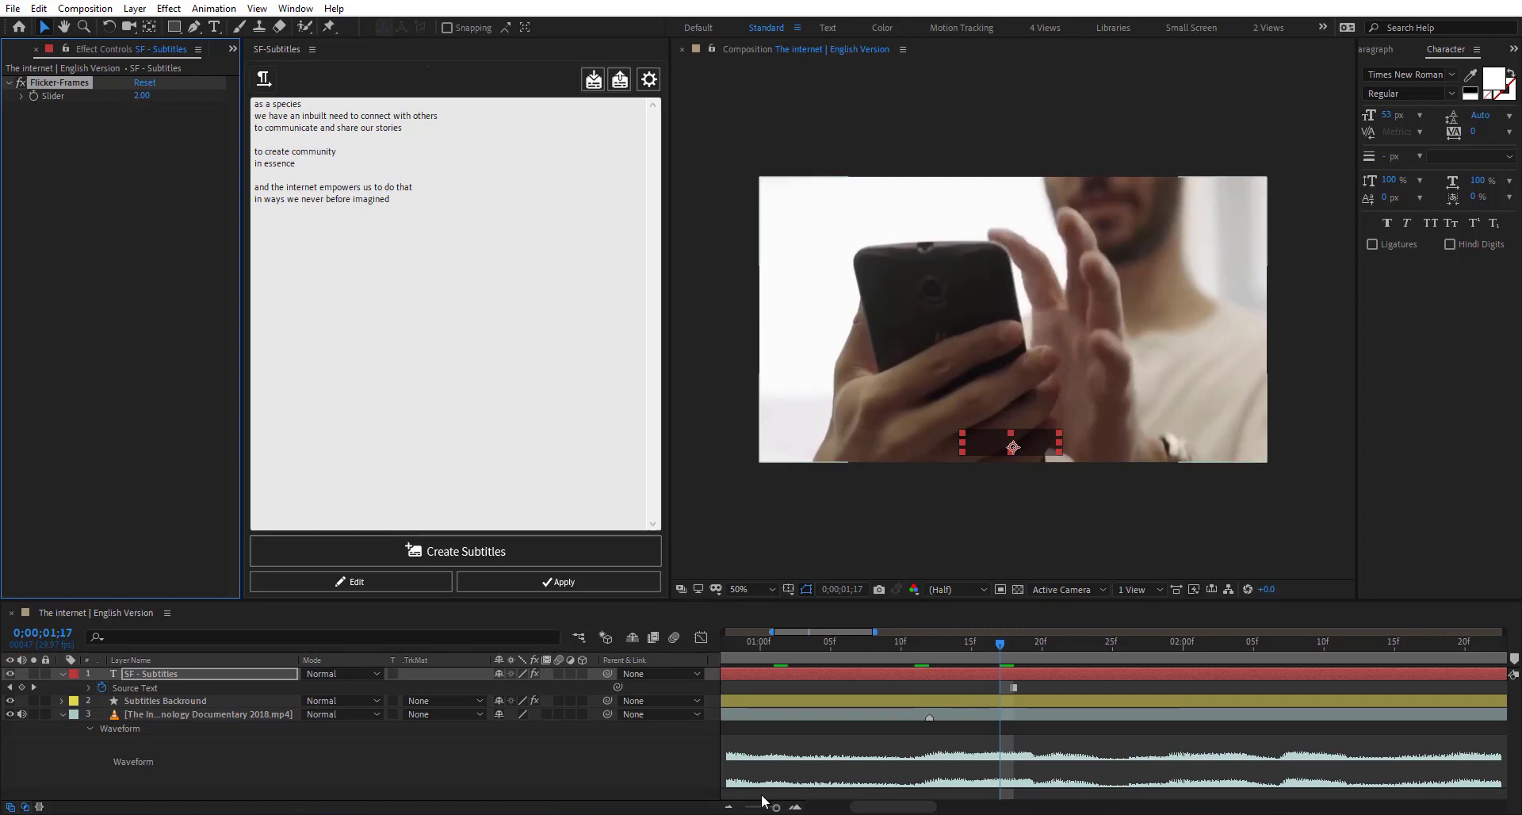
drag(776, 806, 760, 808)
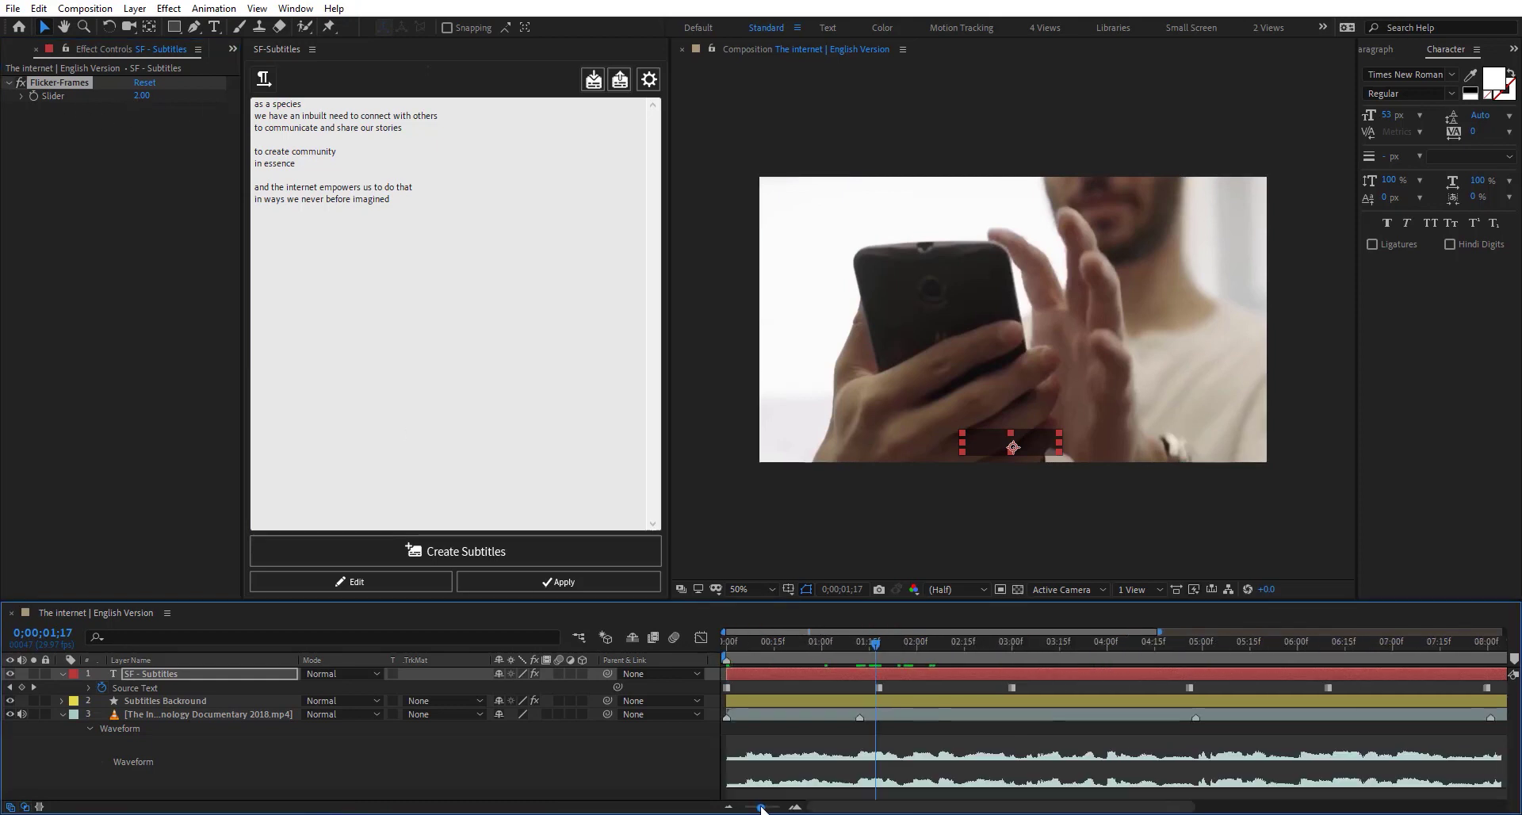
click(143, 96)
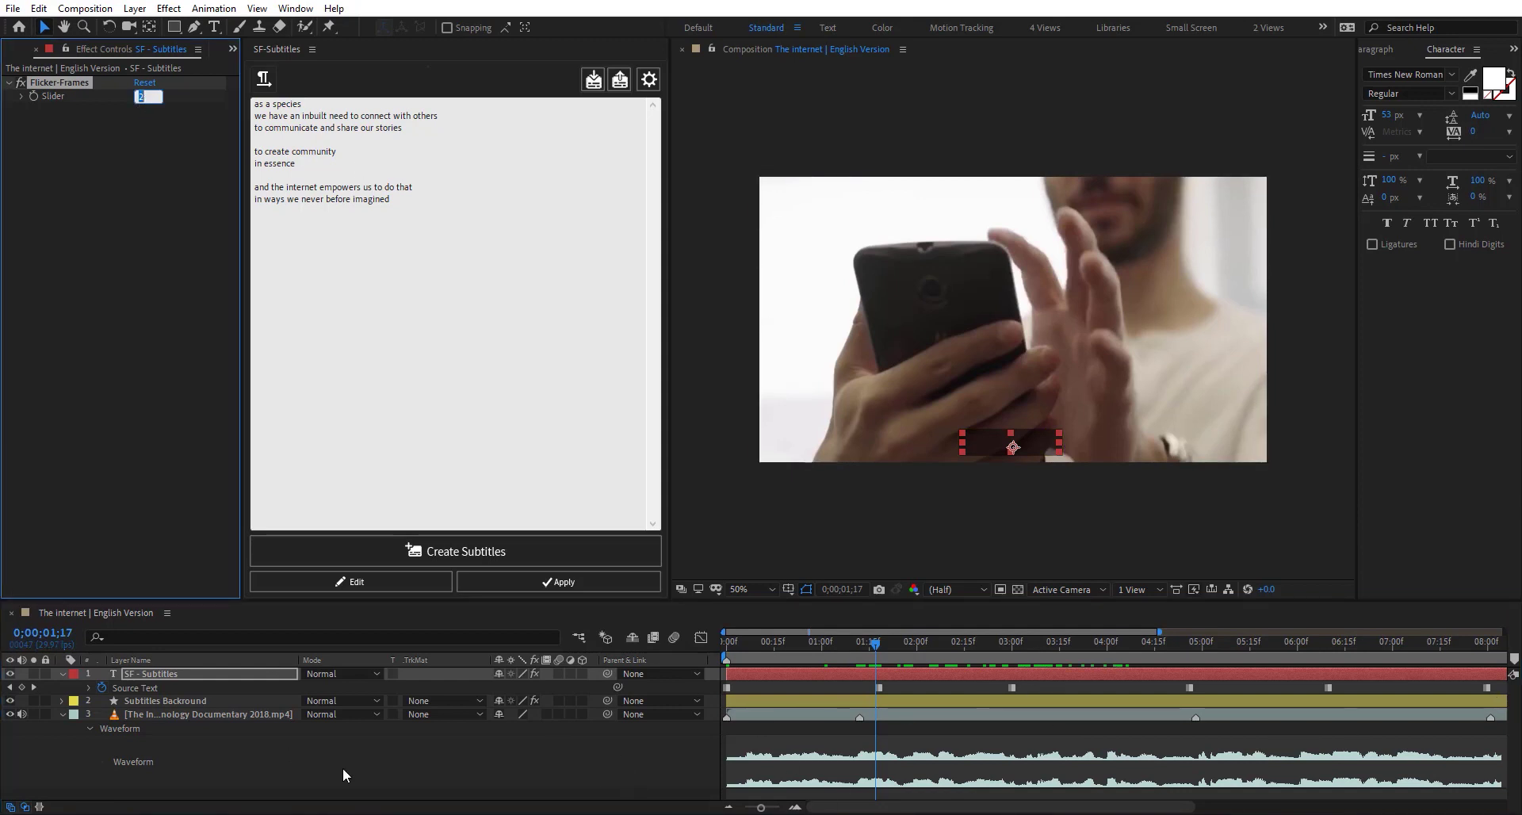
Step: Set the Subtitles Backround layer's Offset path slider to 16 and scrub the captions to preview the box padding
click(207, 700)
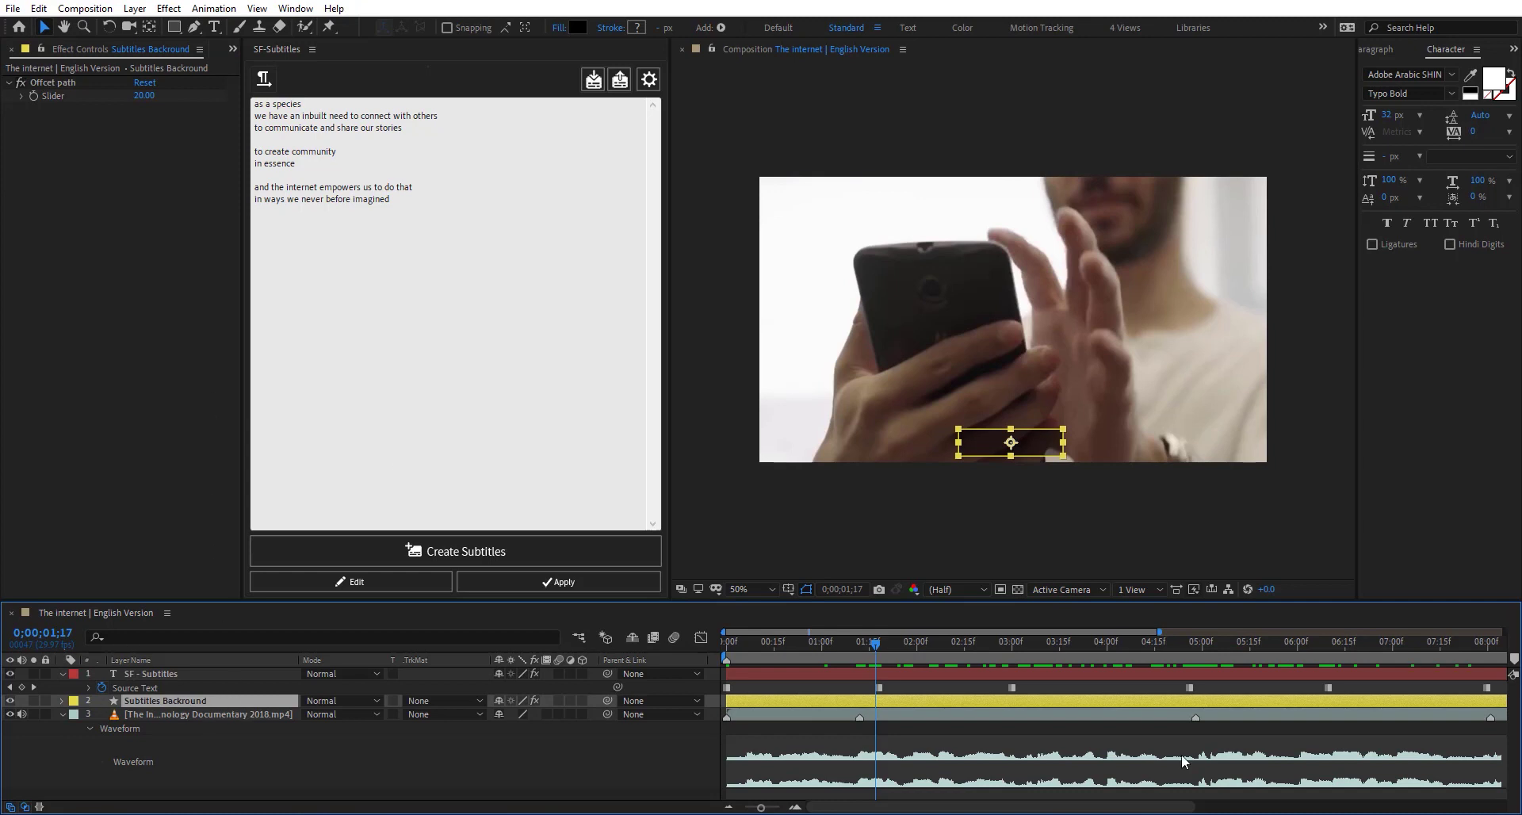
click(1001, 649)
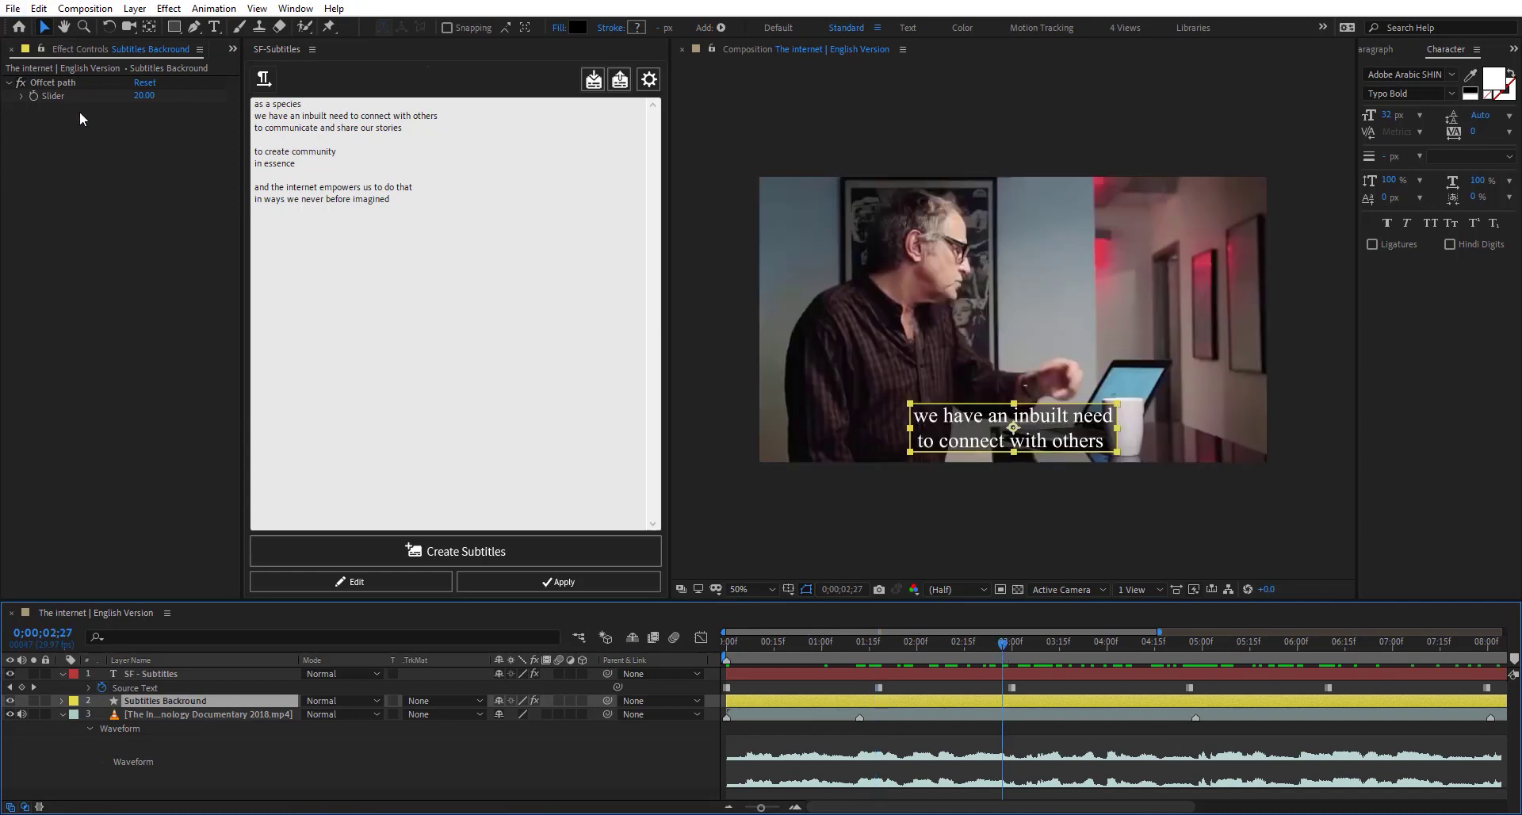
mouse_move(144, 95)
mouse_down()
mouse_move(198, 100)
mouse_move(147, 107)
mouse_up()
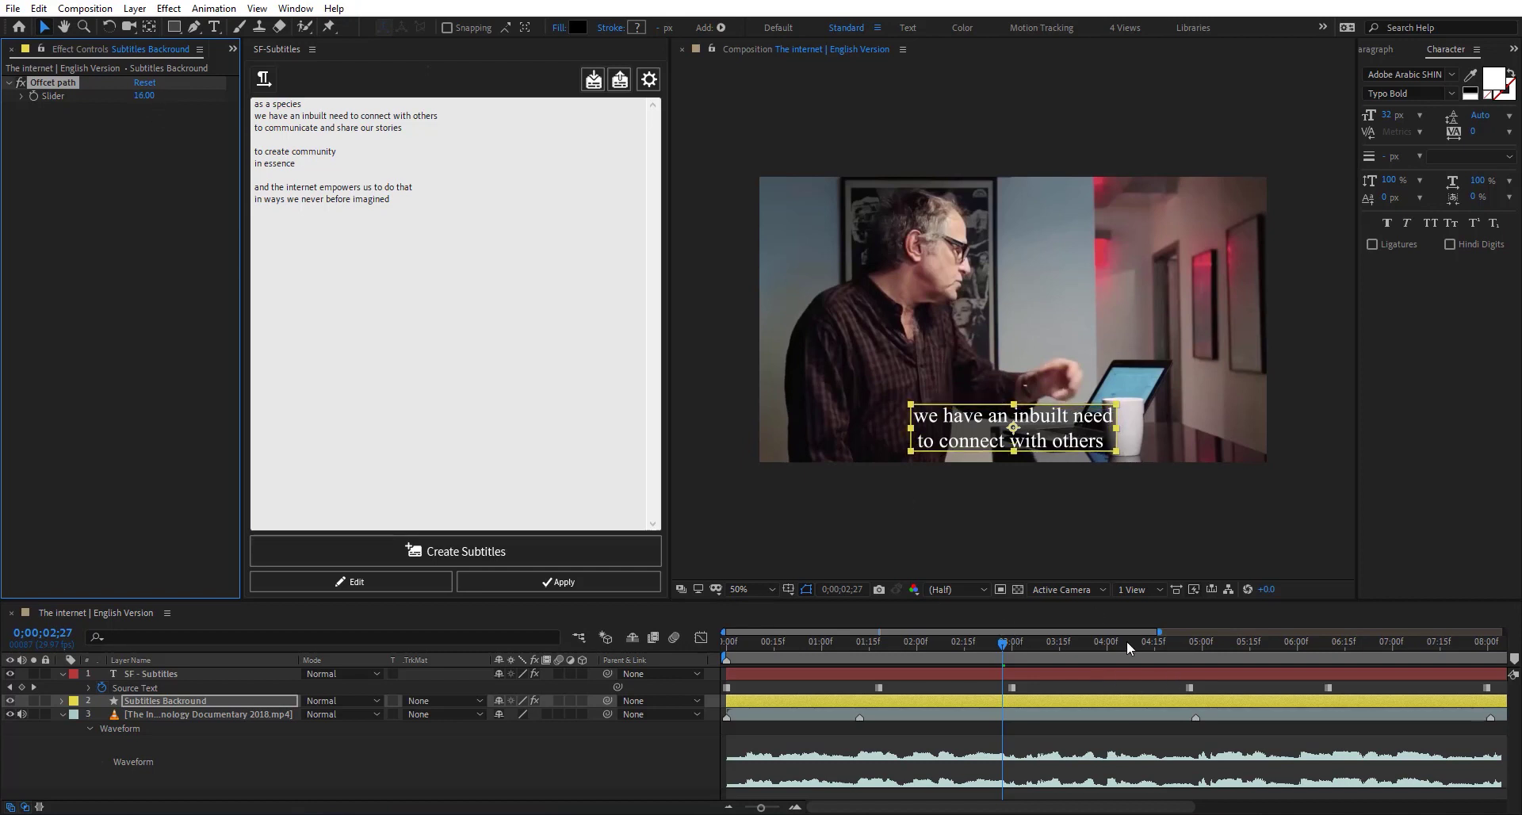
drag(1129, 648, 904, 652)
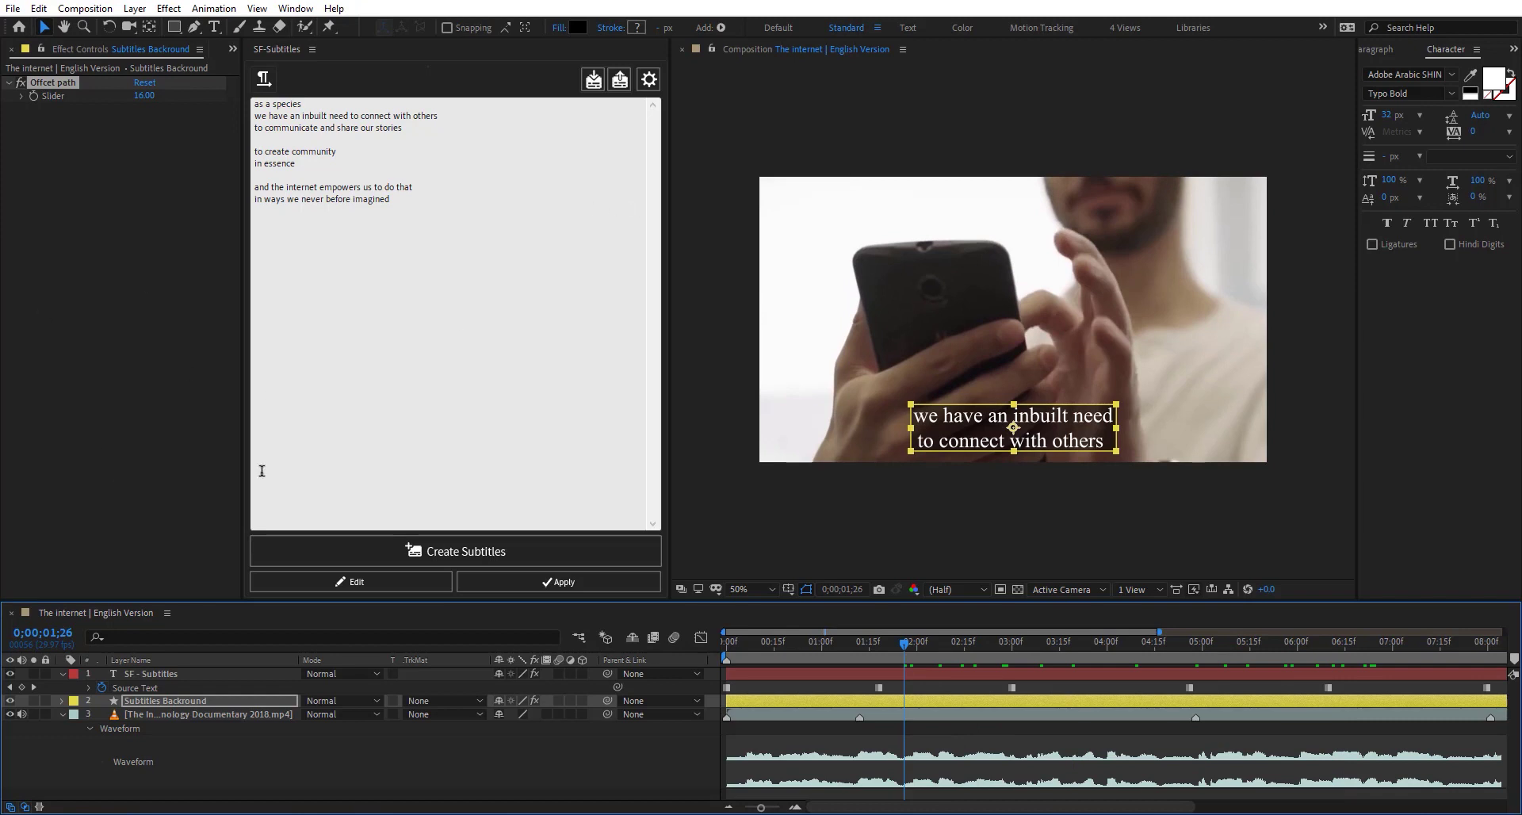
Step: Collapse the SF - Subtitles layer's Source Text property and scrub back to the "as a species" caption
click(63, 674)
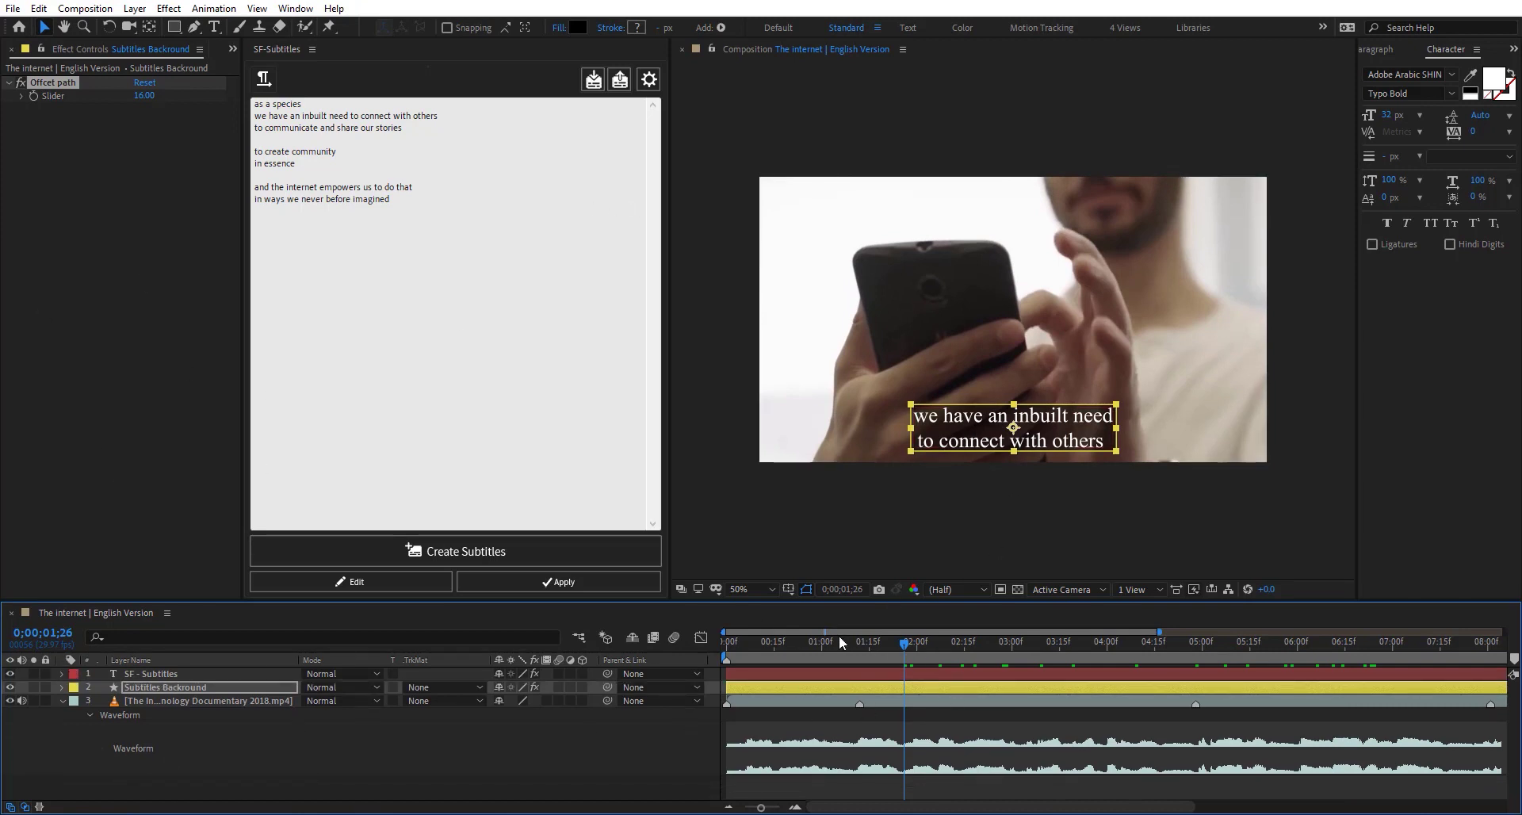
drag(825, 648, 787, 649)
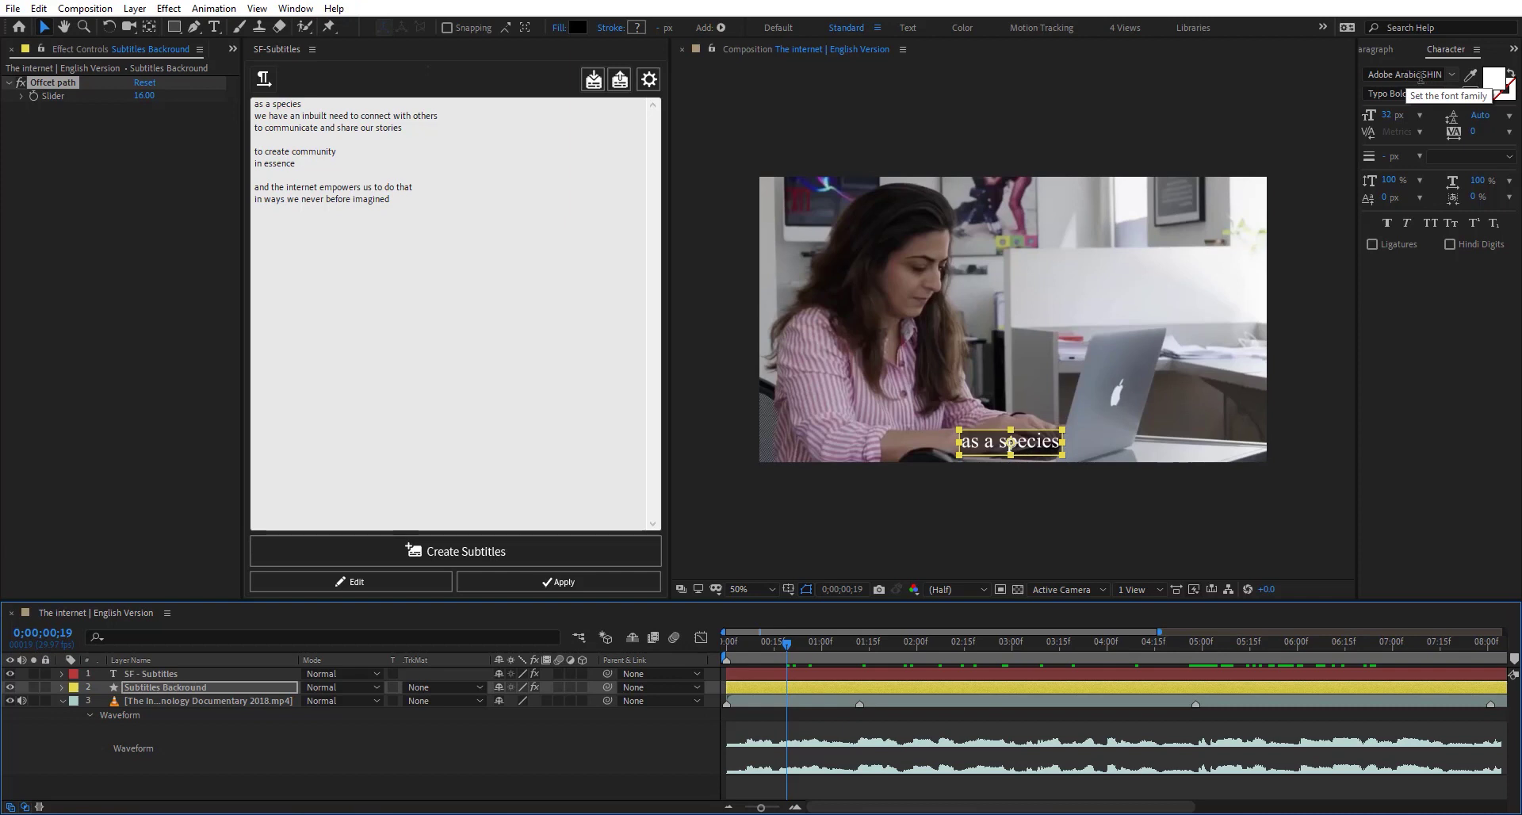
click(453, 257)
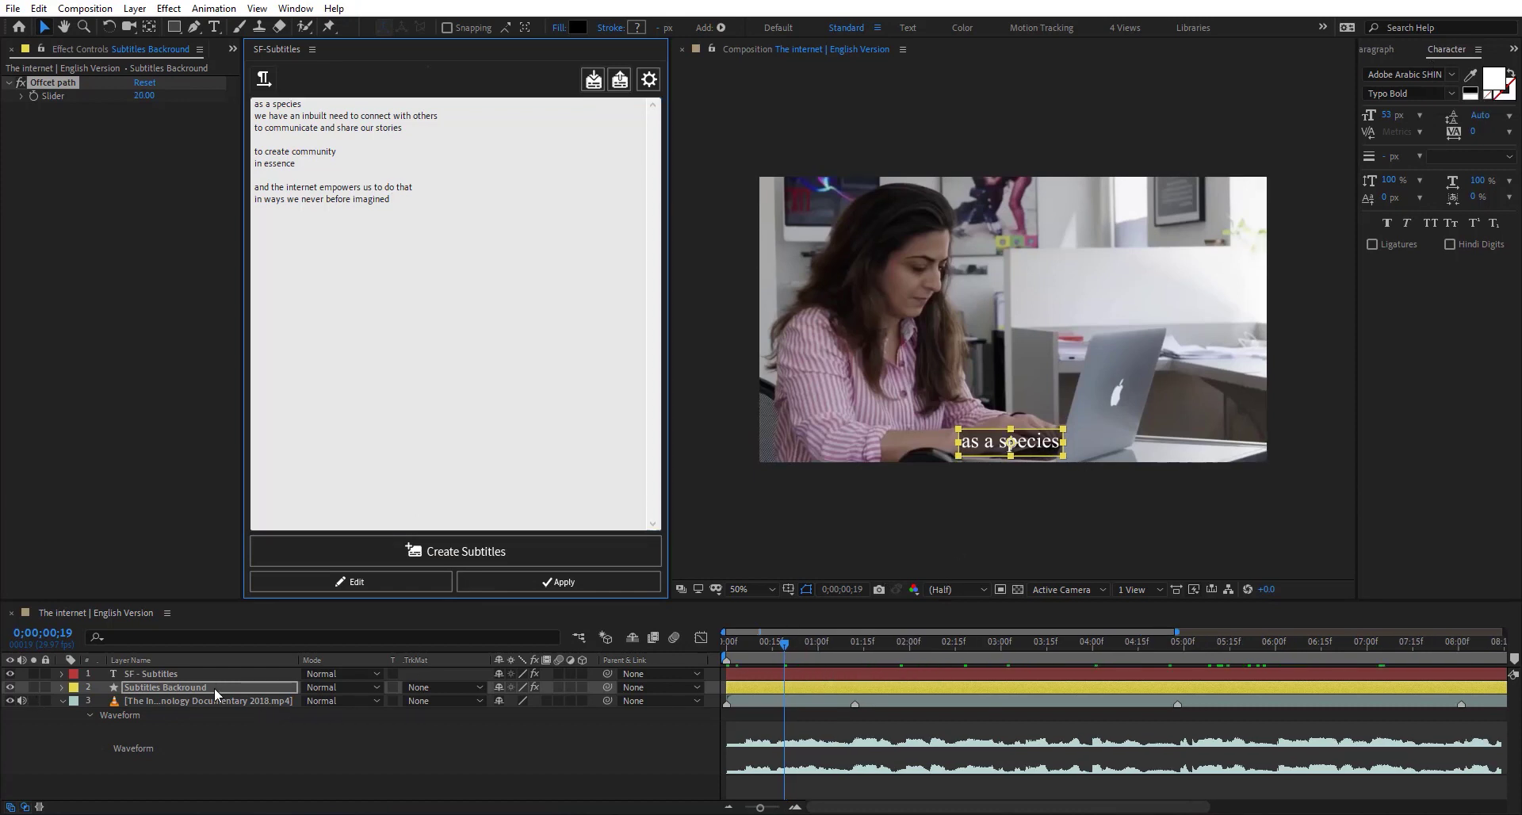
Step: Scale the SF - Subtitles layer up to 154% and scrub to preview the enlarged caption with its background
click(213, 673)
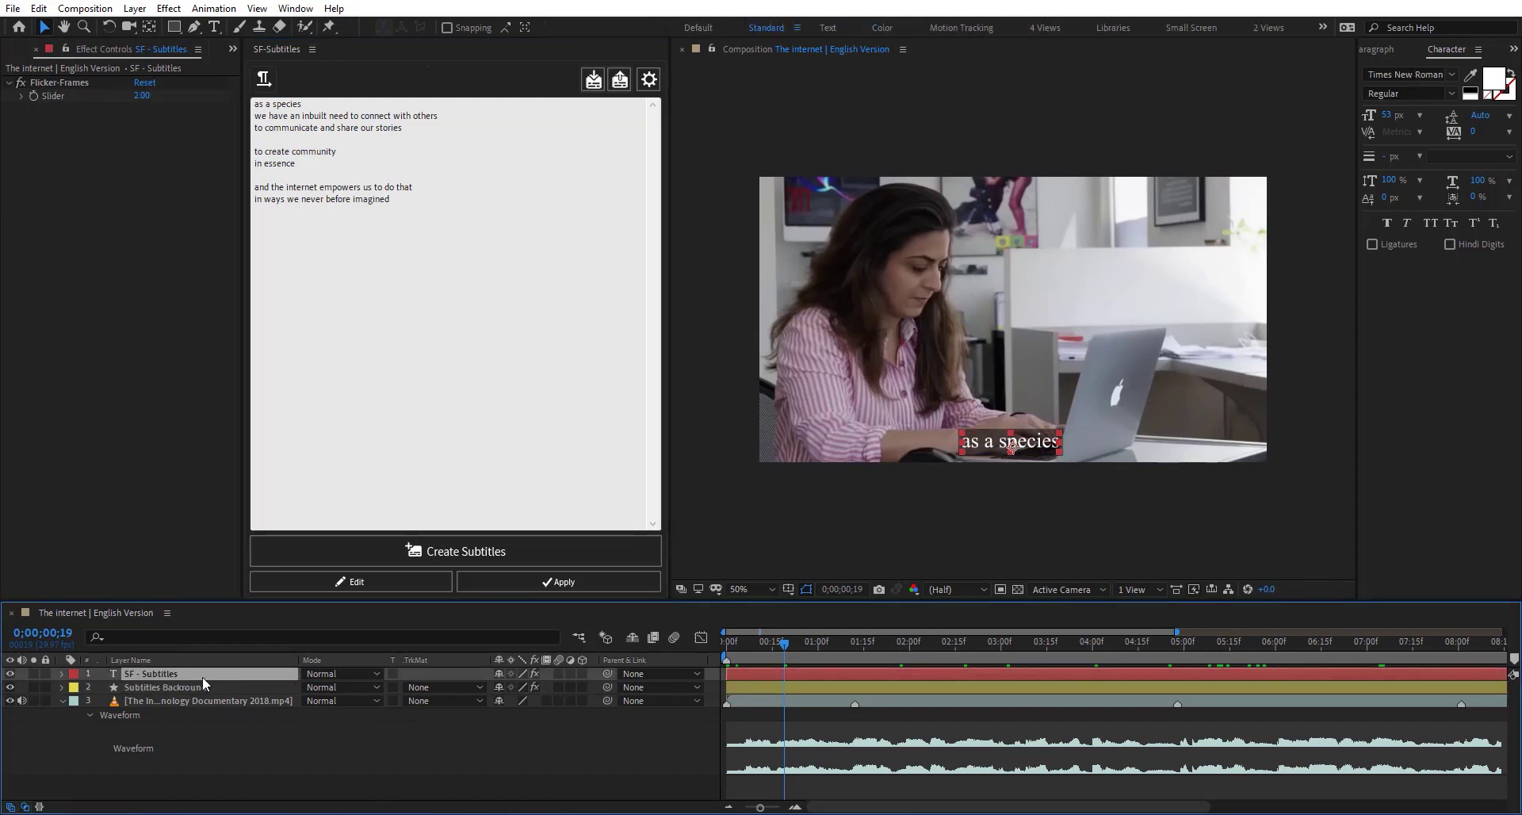
key(s)
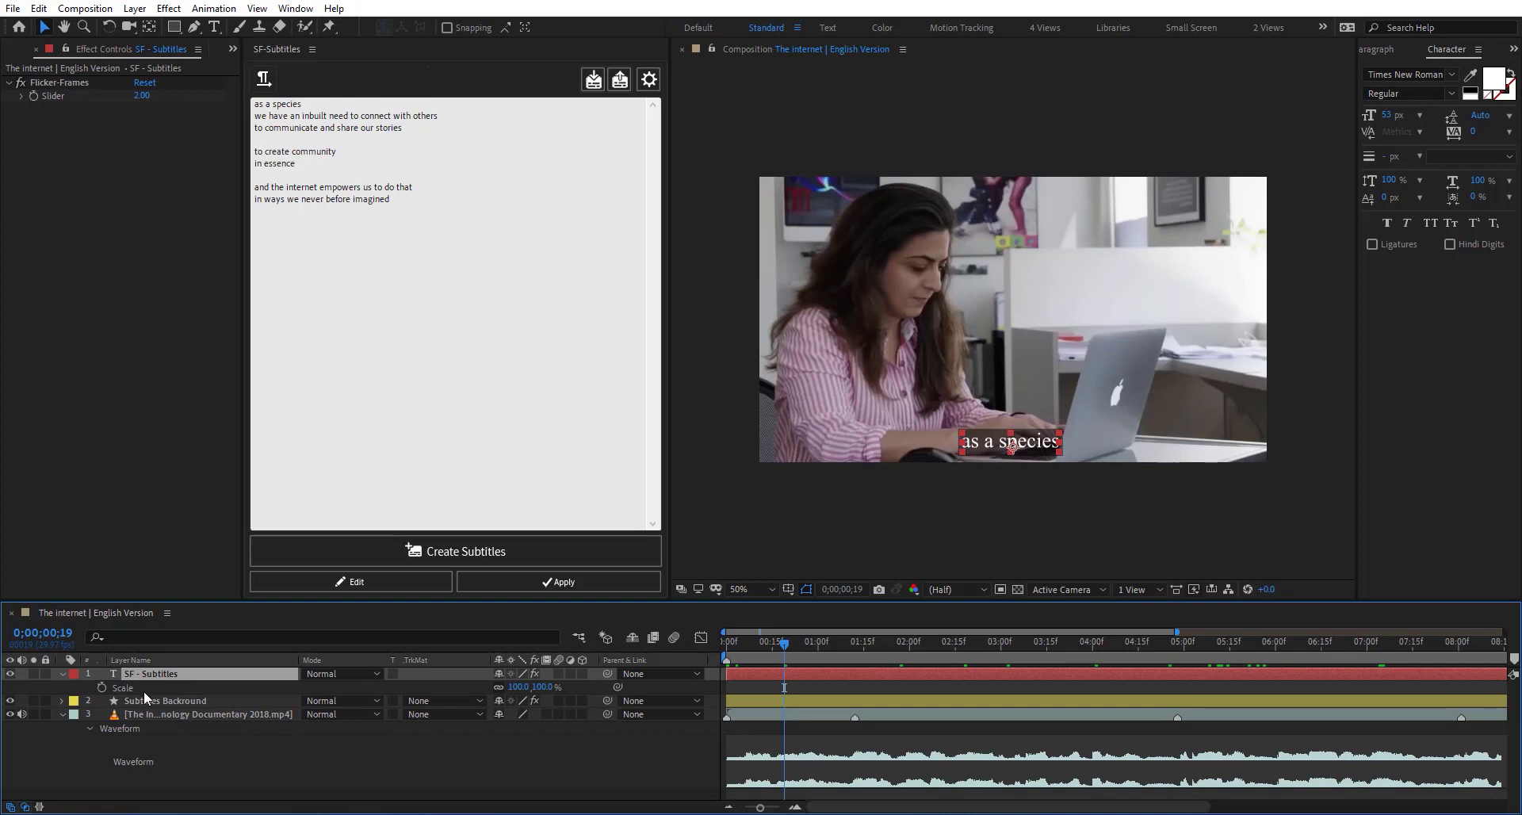
drag(541, 687, 581, 686)
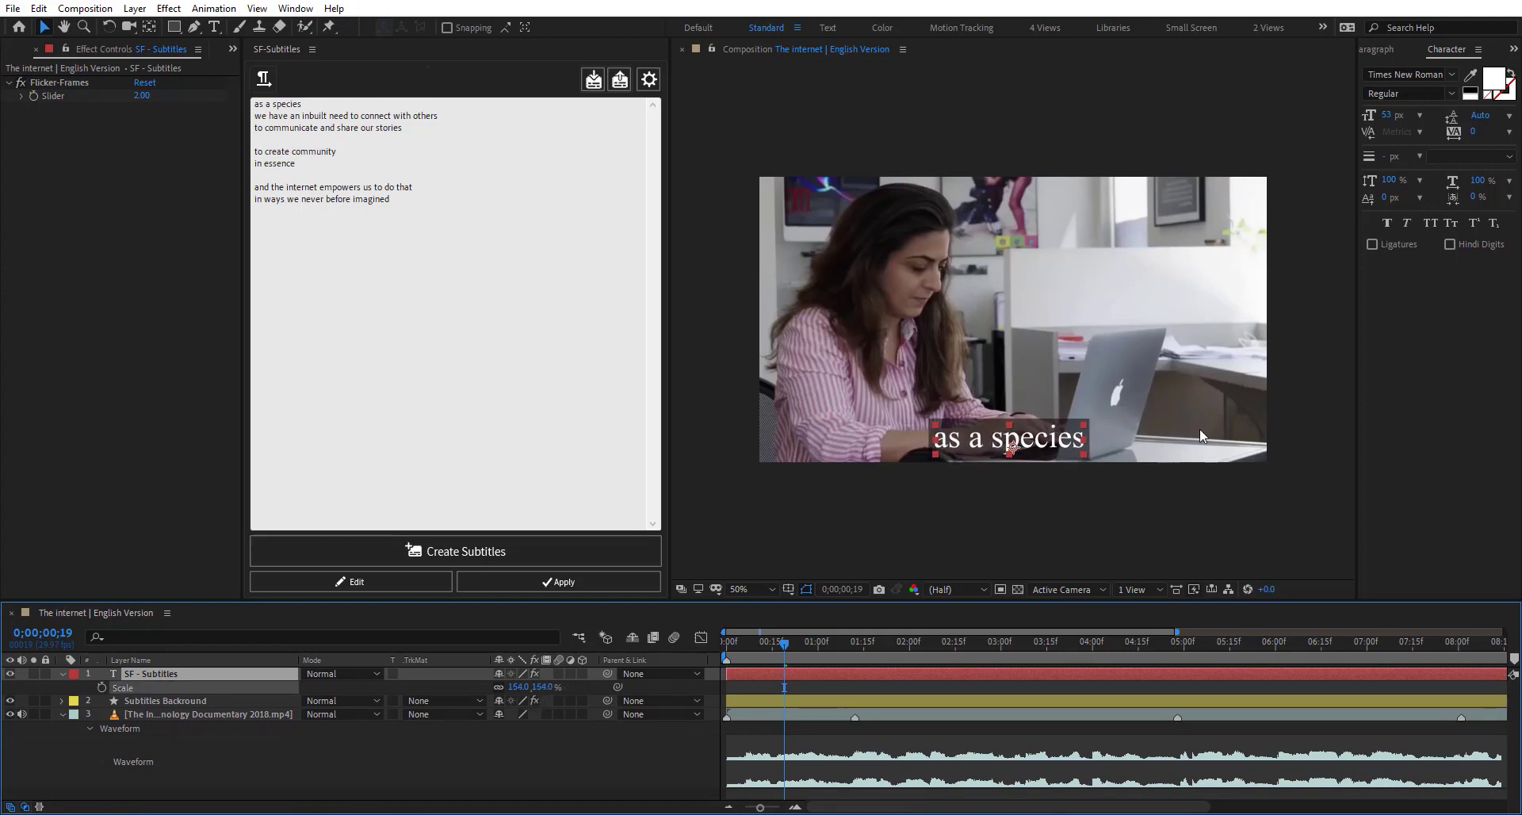
key(Return)
drag(794, 645, 722, 672)
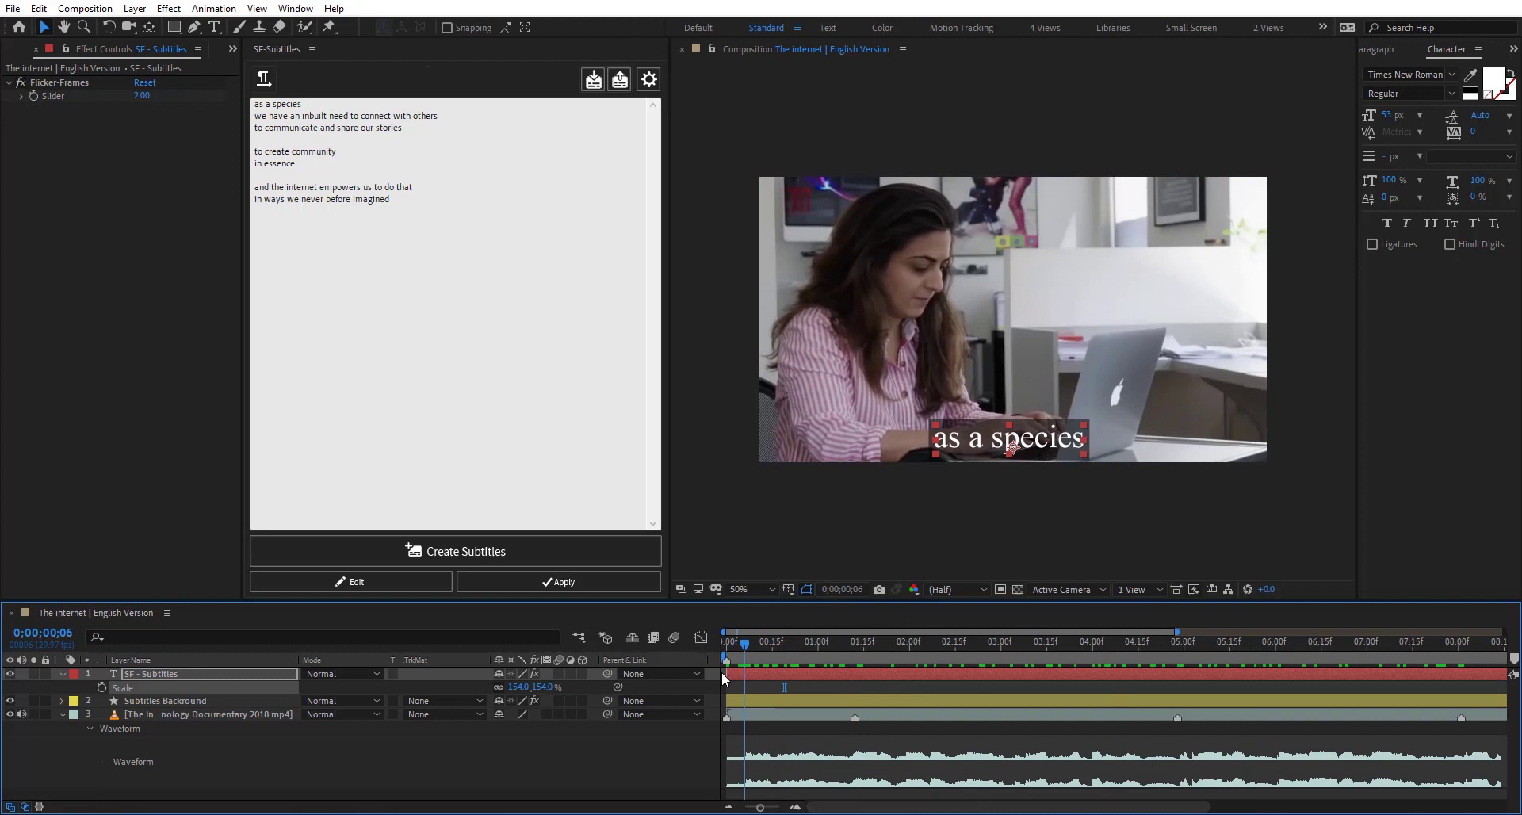
Step: Return the SF - Subtitles layer's Scale to 100% and scrub through the captions back to the first frame
click(537, 686)
text(100)
key(Return)
drag(967, 647, 1426, 644)
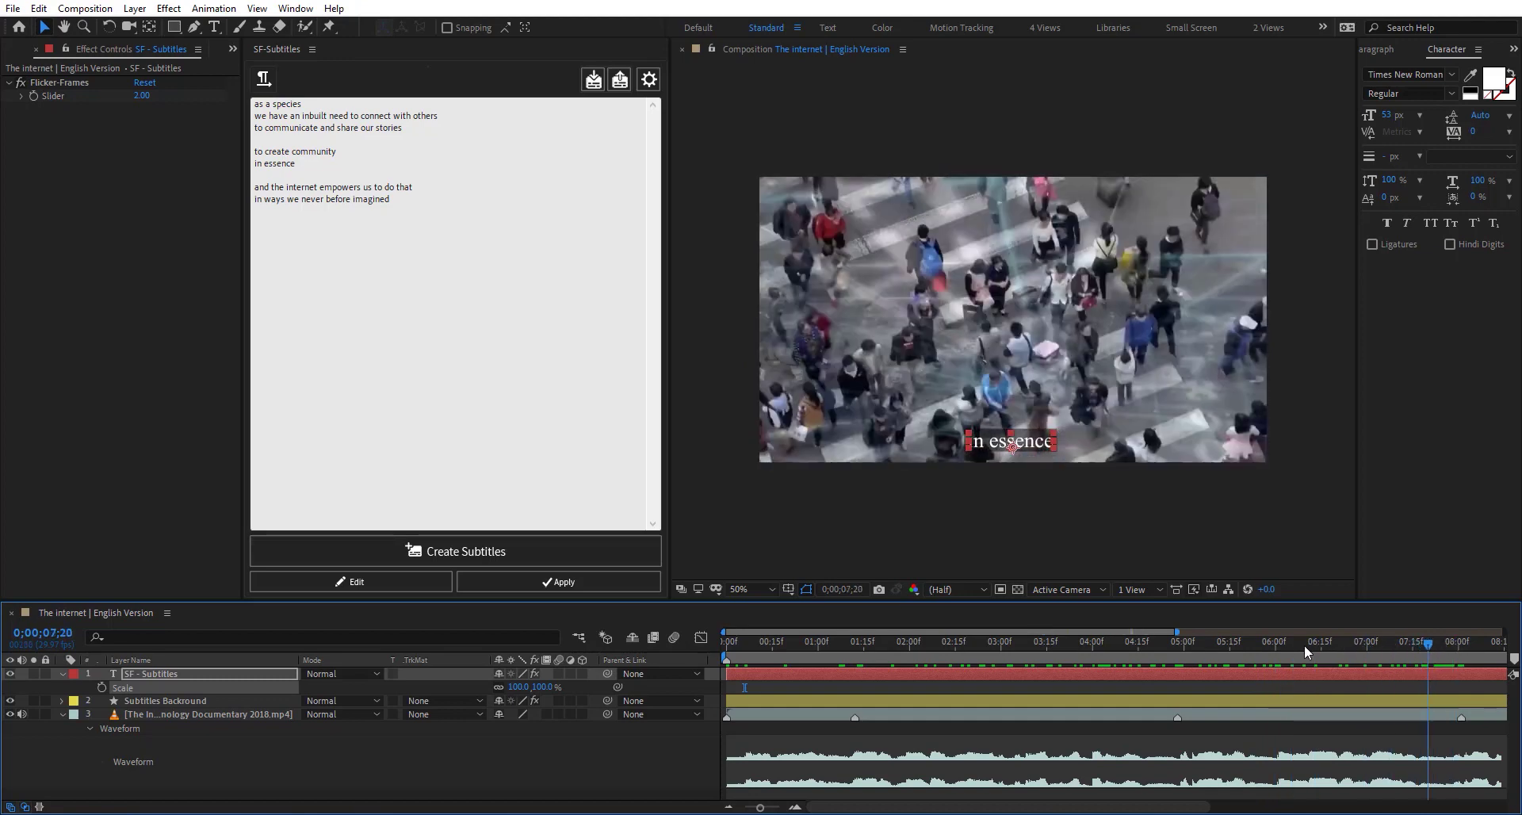
drag(1304, 650, 724, 656)
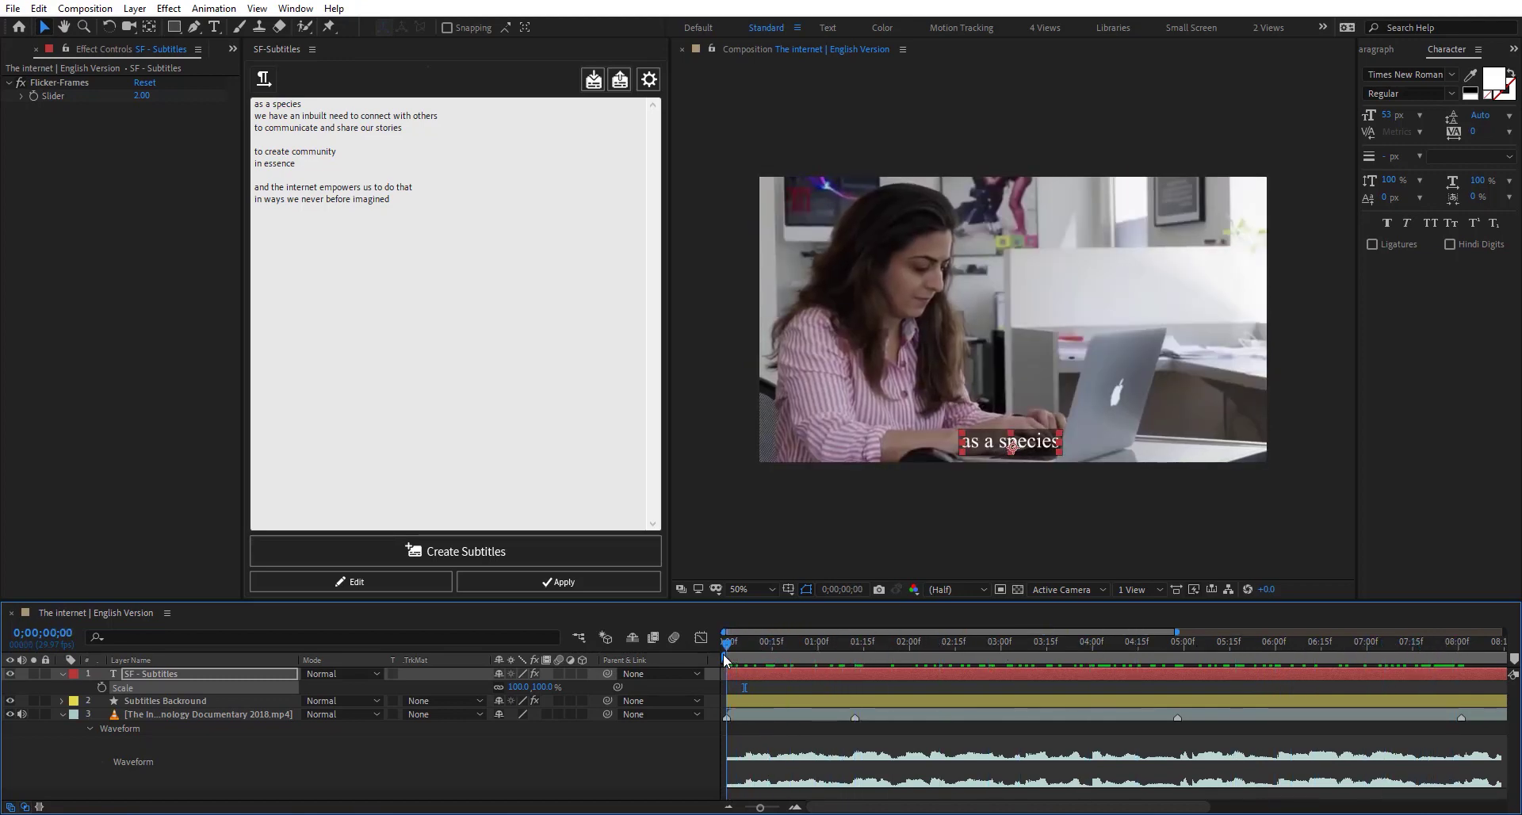
Step: Delete the SF - Subtitles and Subtitles Backround layers and set the font family to Kanit
click(192, 698)
key(Delete)
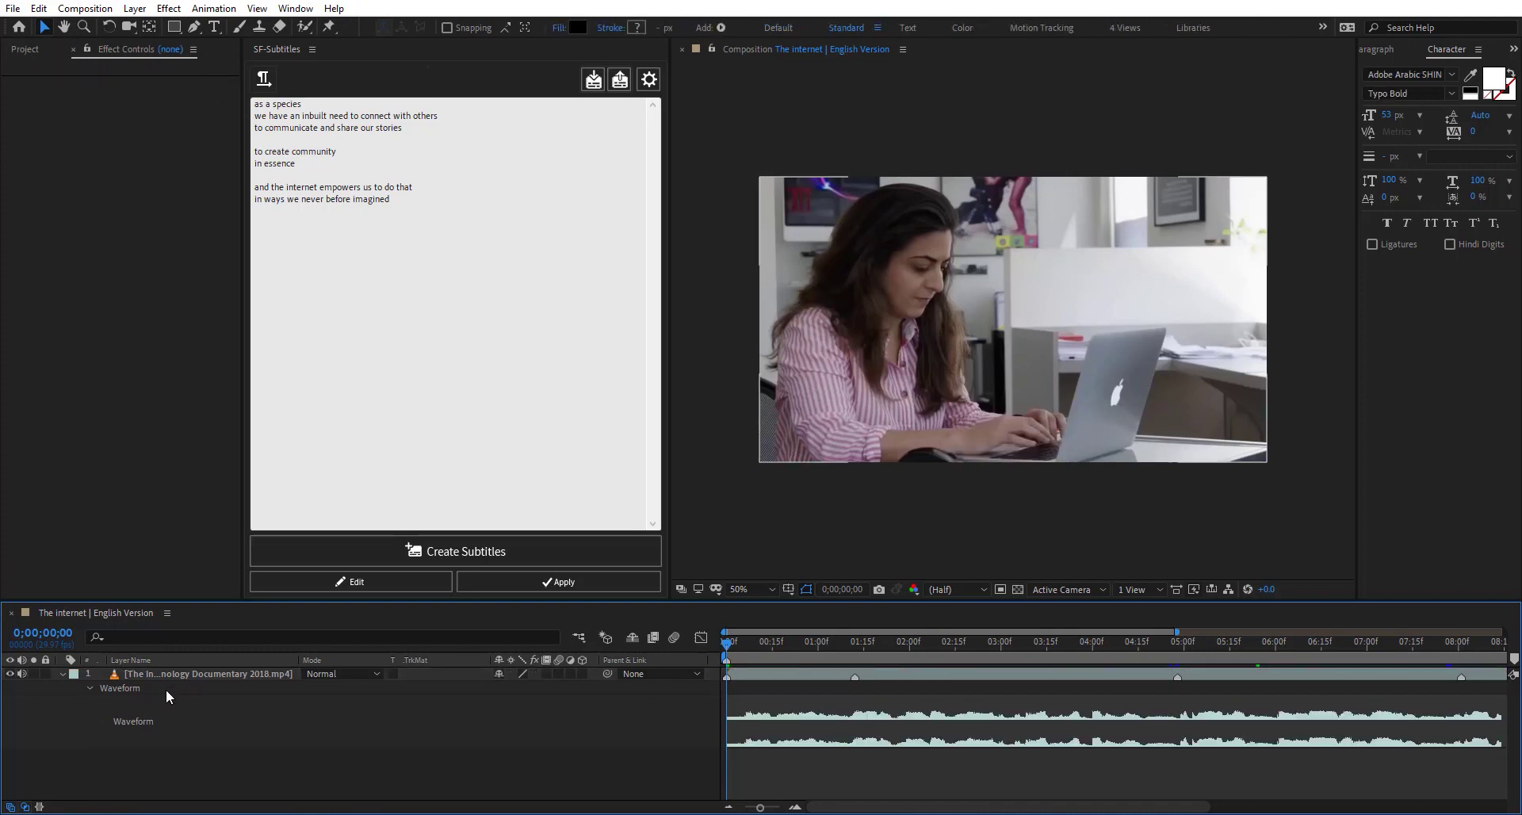
click(1431, 73)
scroll(1253, 214, down, 15)
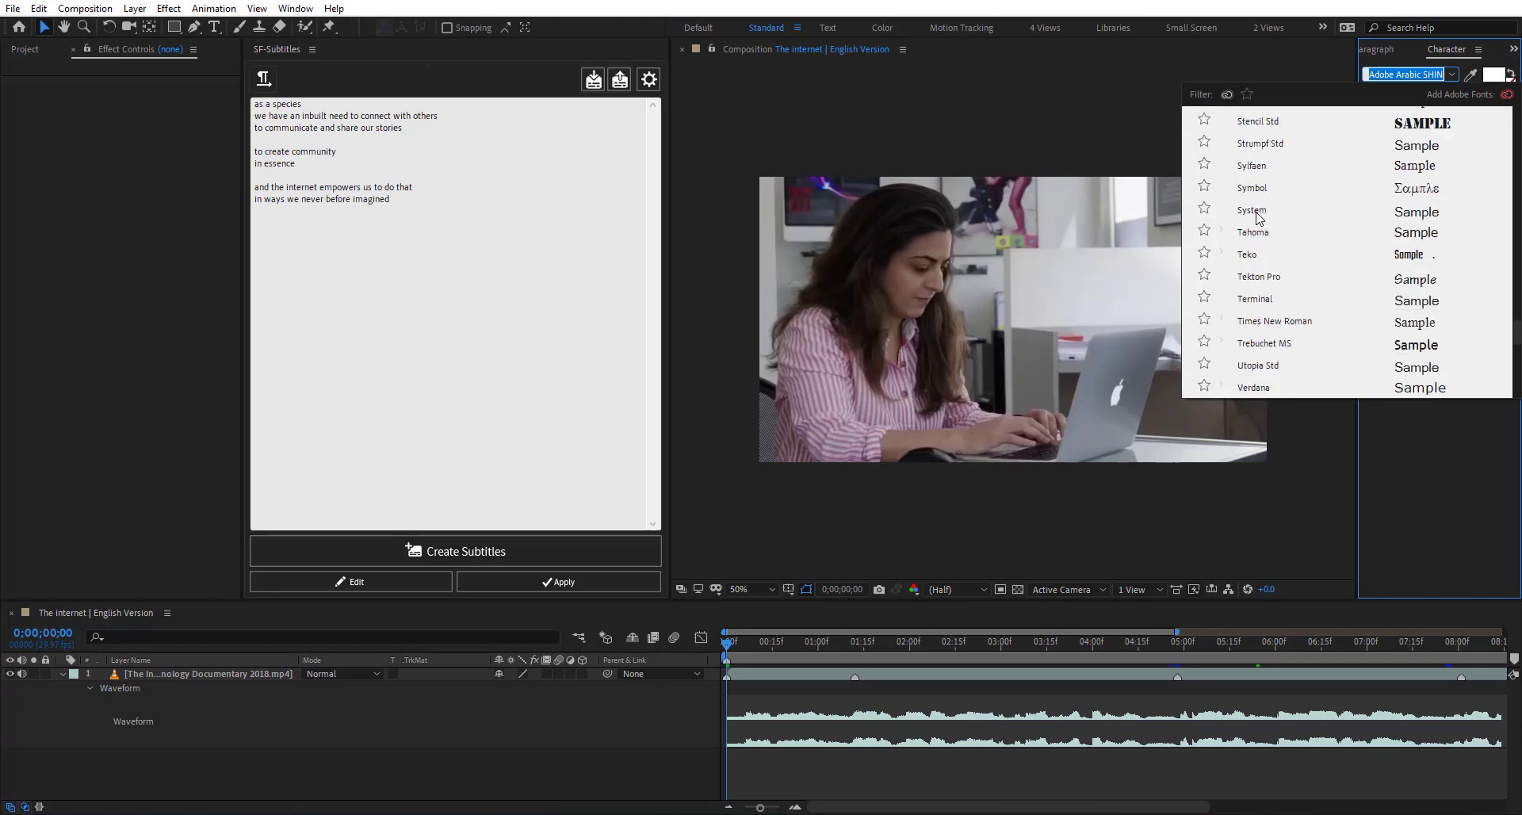
scroll(1258, 215, up, 12)
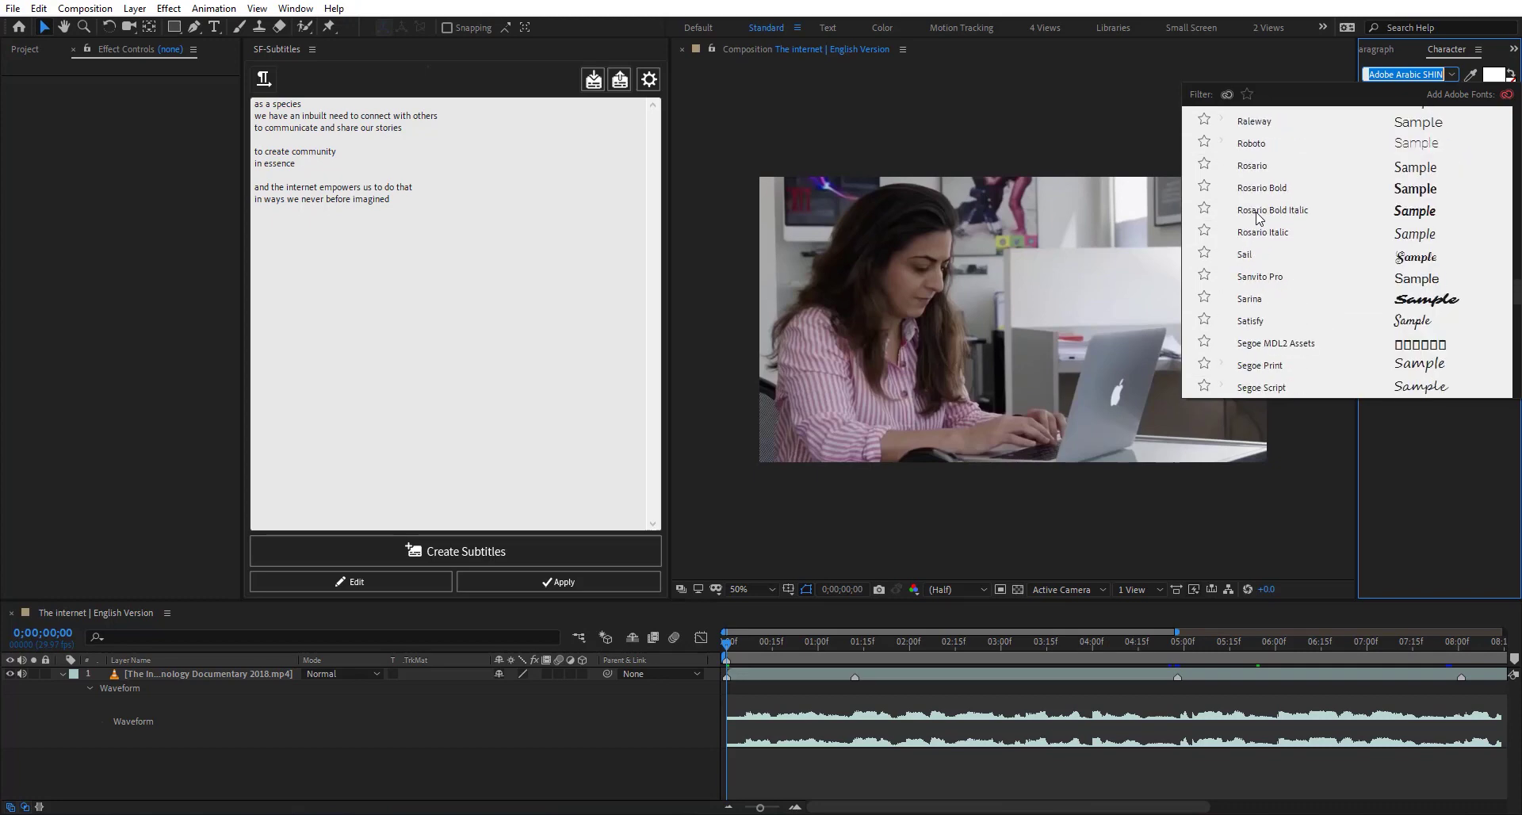
scroll(1259, 216, up, 10)
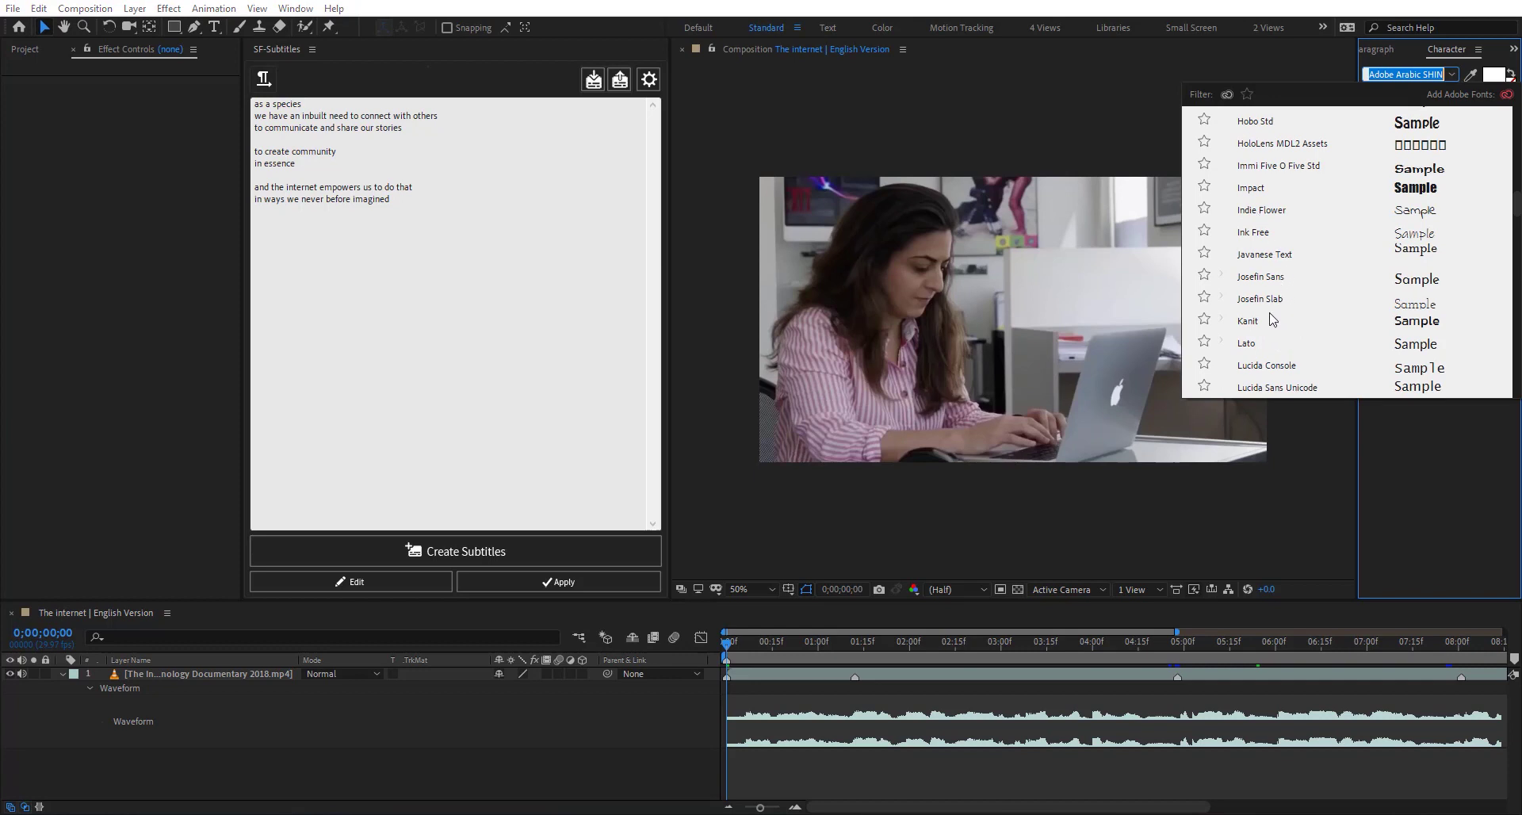
click(1277, 320)
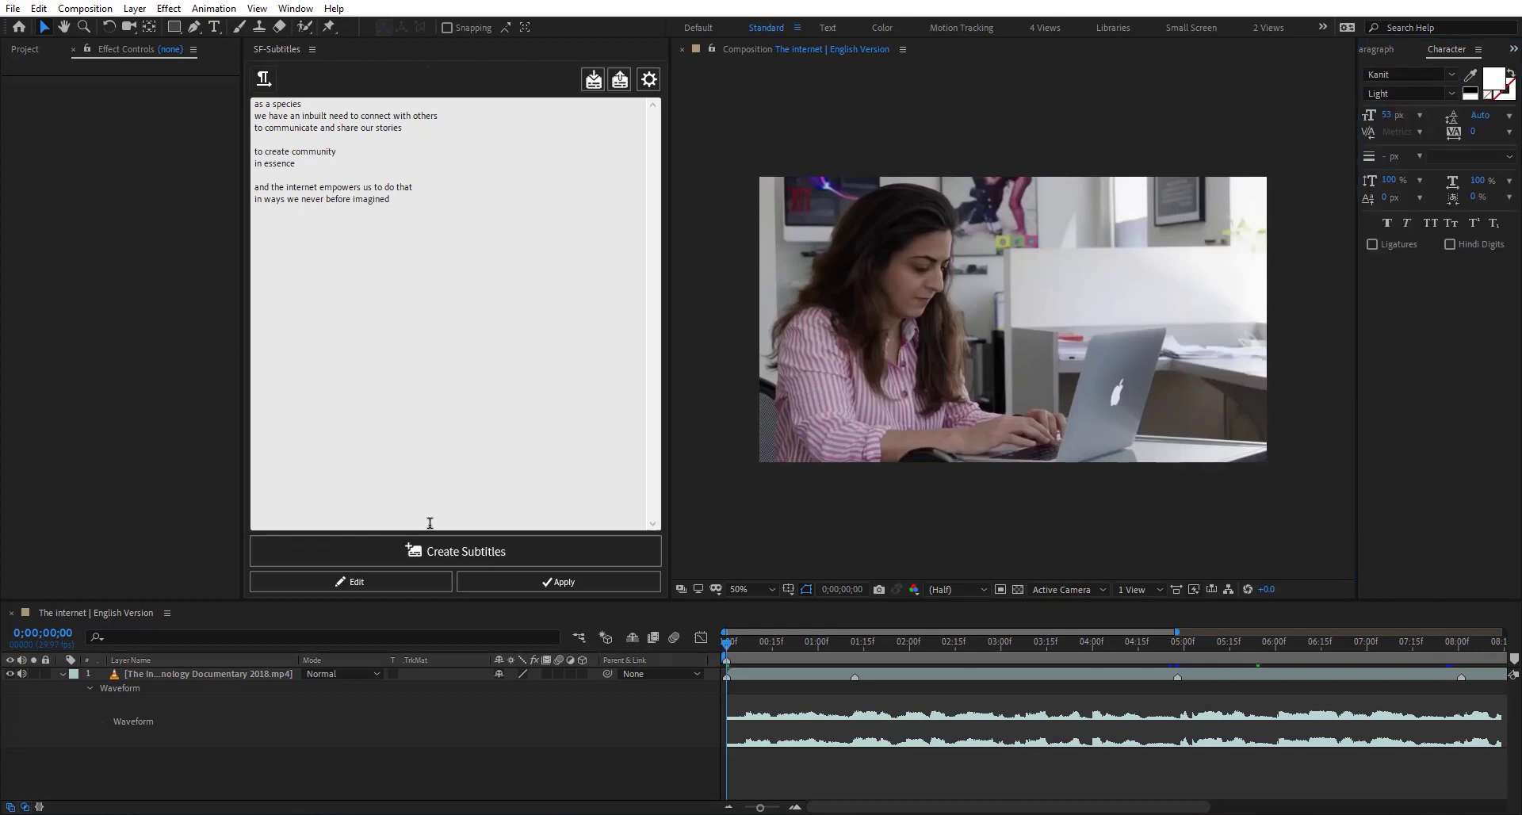
Step: Create the subtitles from the transcript in Kanit Light and scrub the first captions to preview the font
click(434, 550)
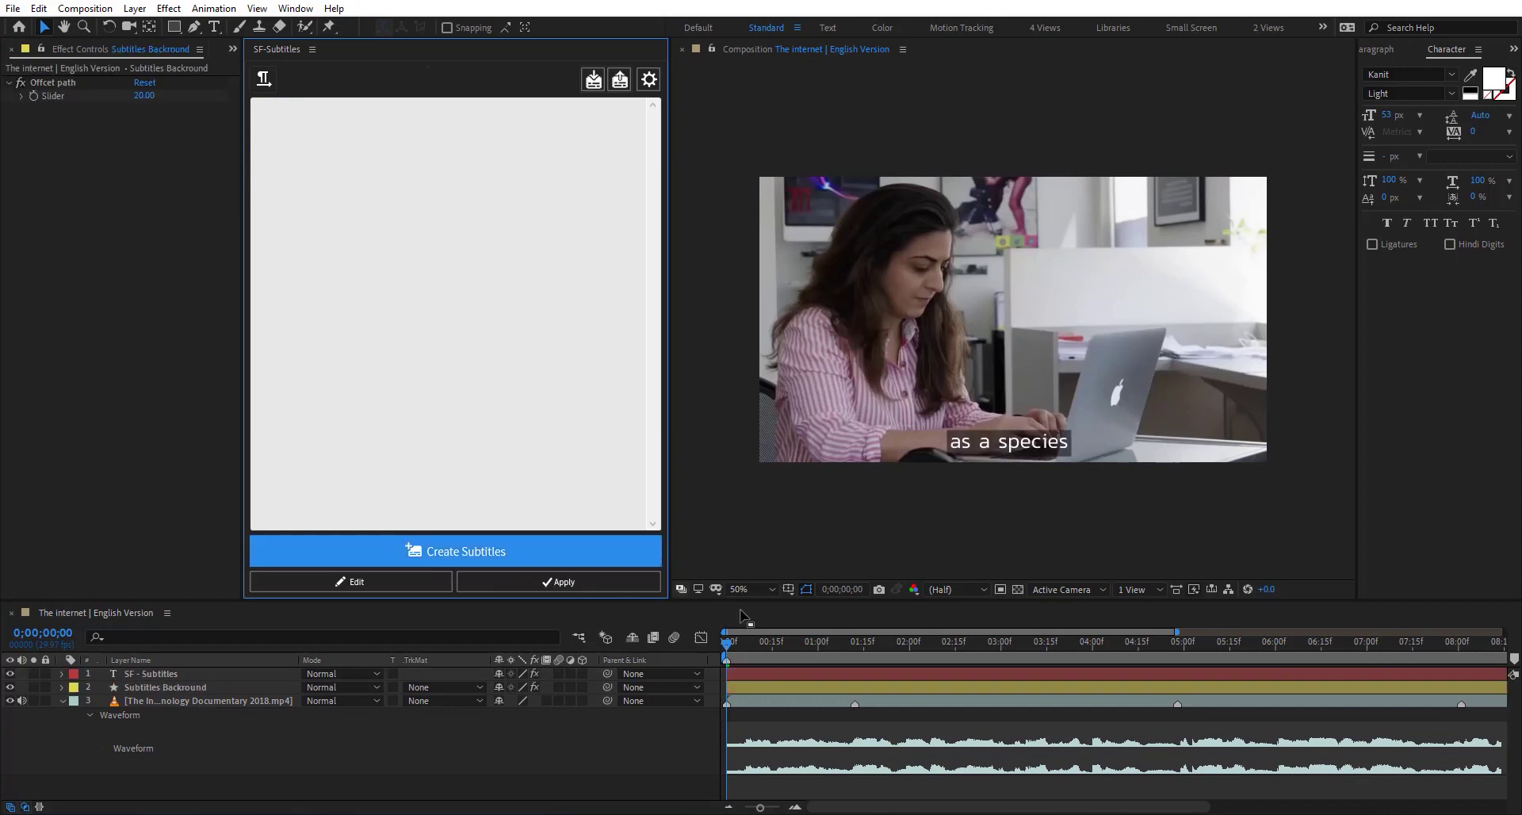
drag(882, 641, 821, 640)
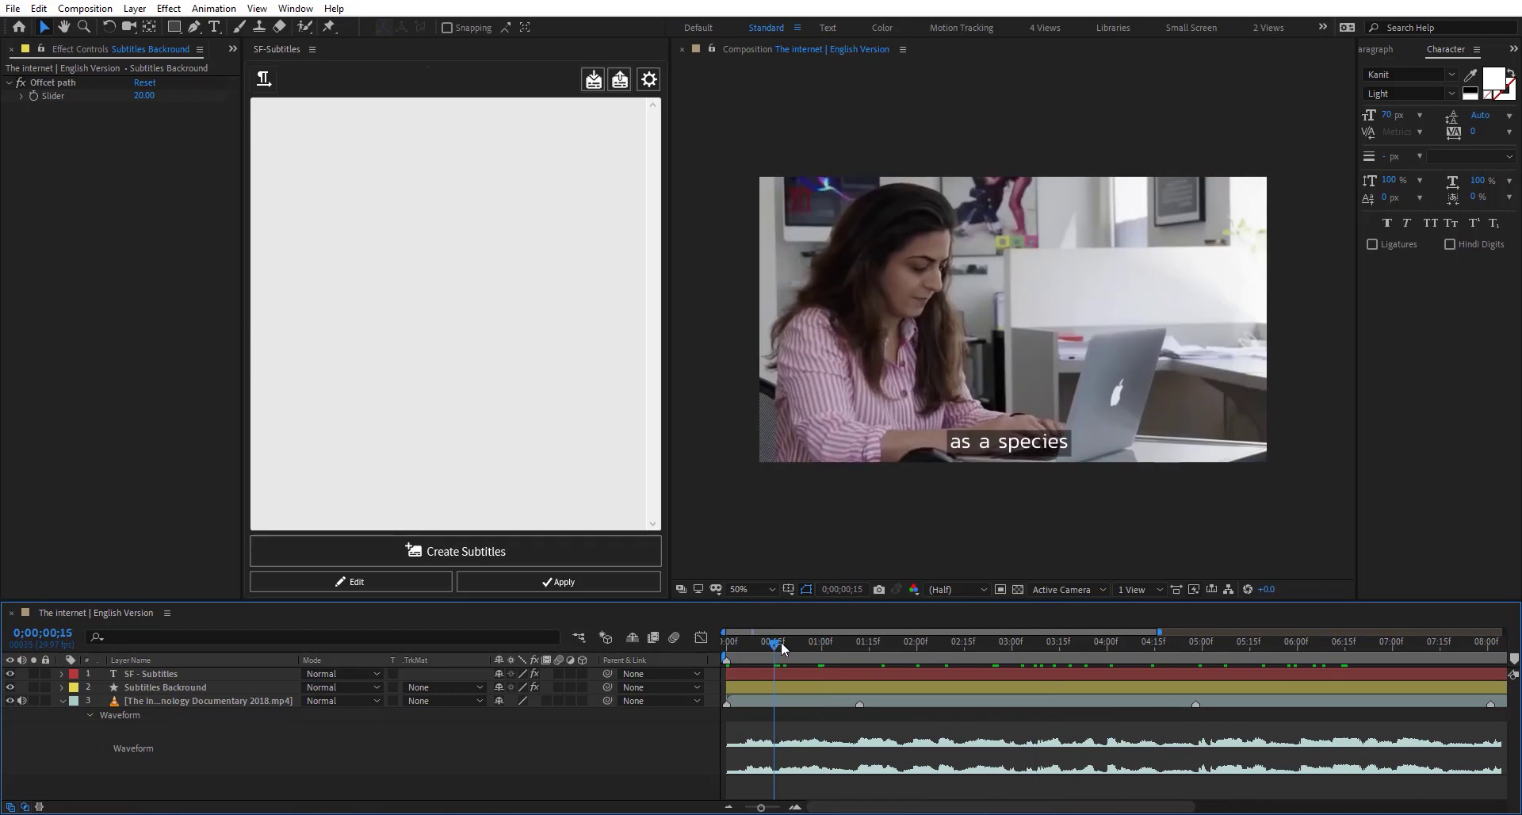
click(174, 675)
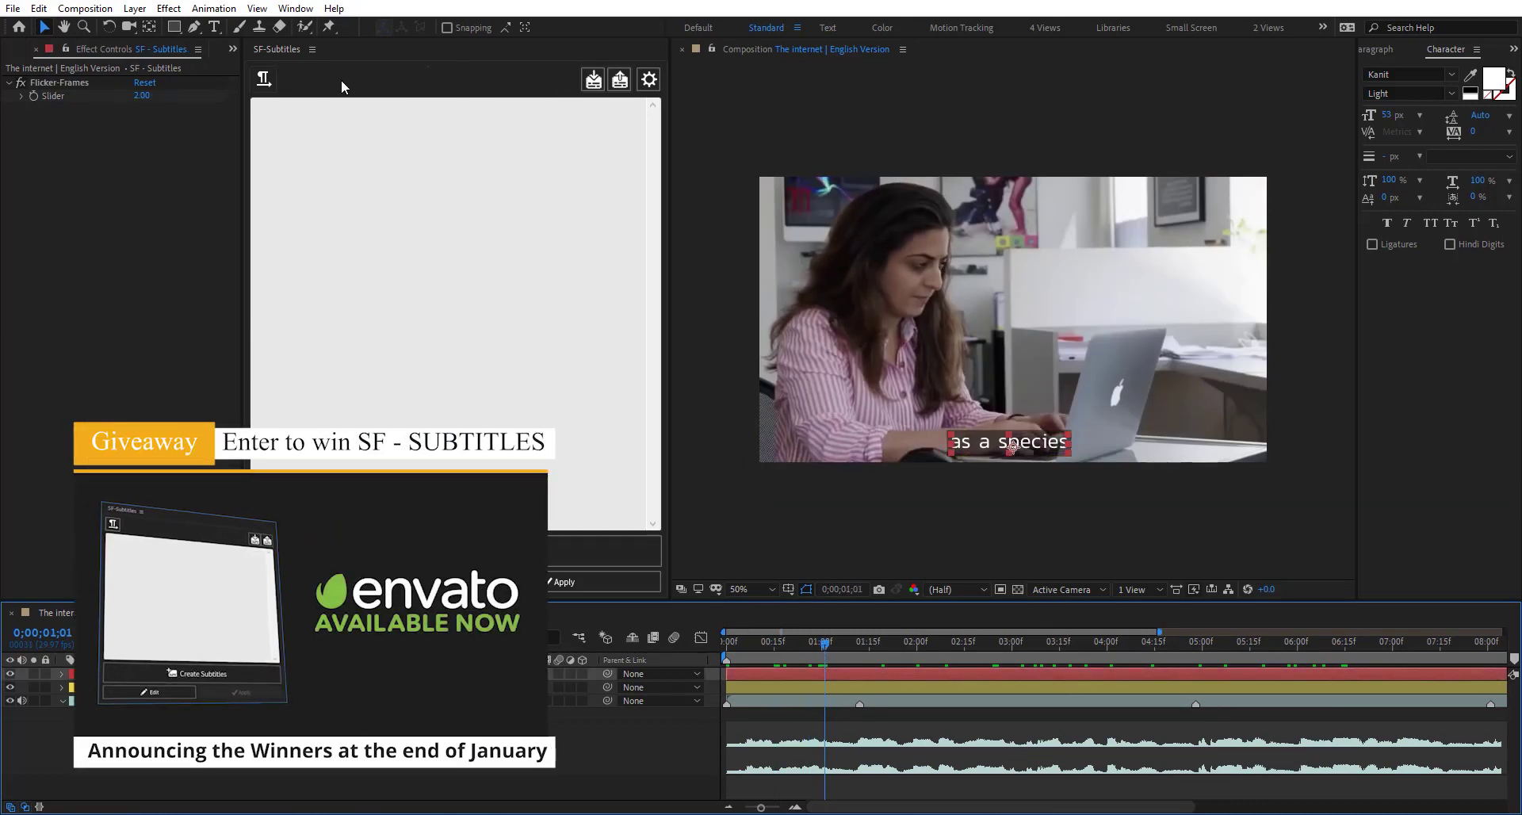
Step: Set the script's text background option to the large coast-to-coast background in the SF - Subtitles settings
click(649, 79)
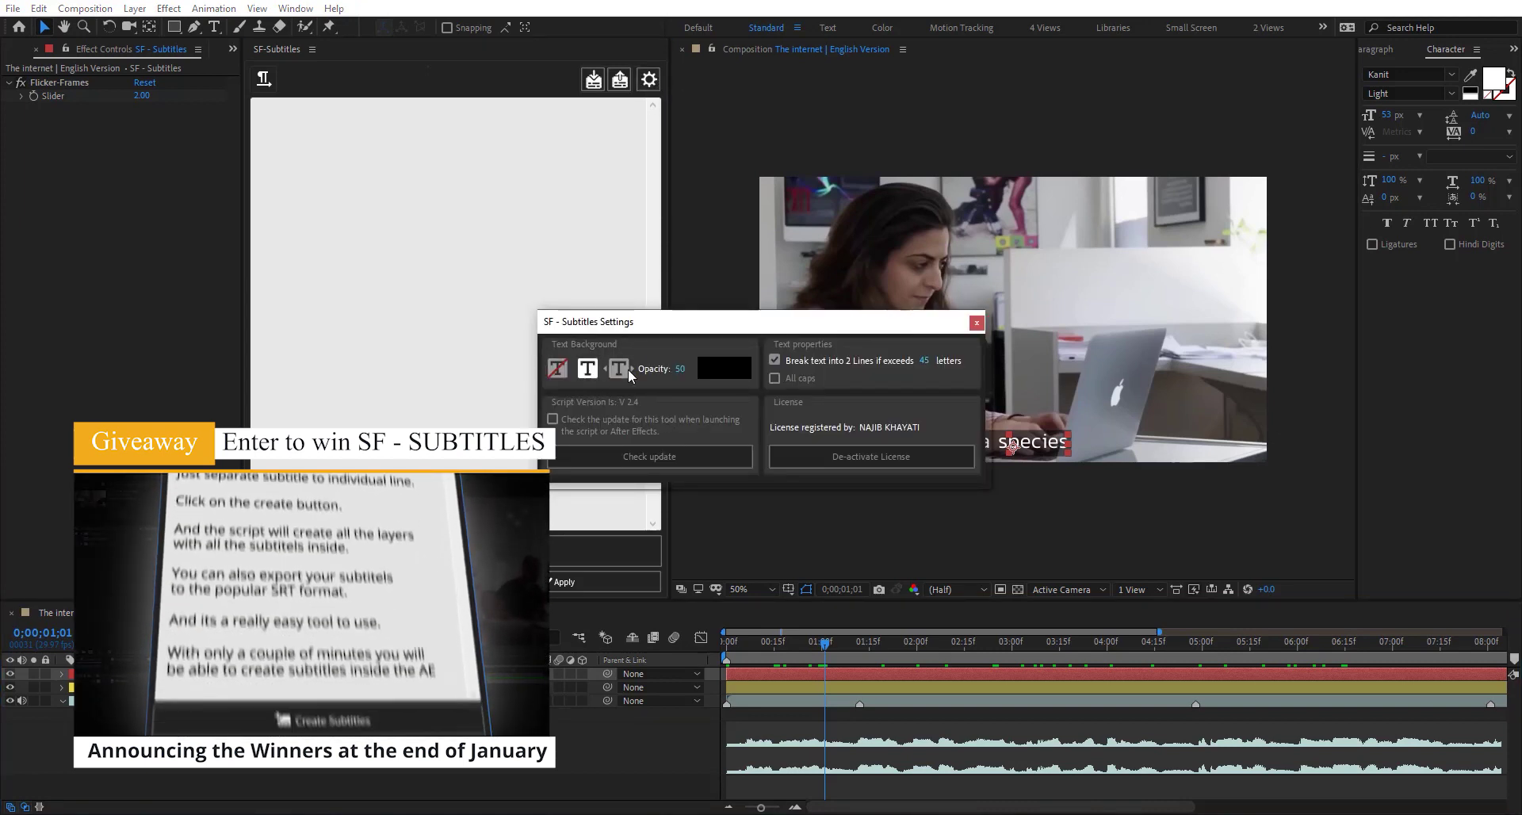
drag(666, 329, 486, 330)
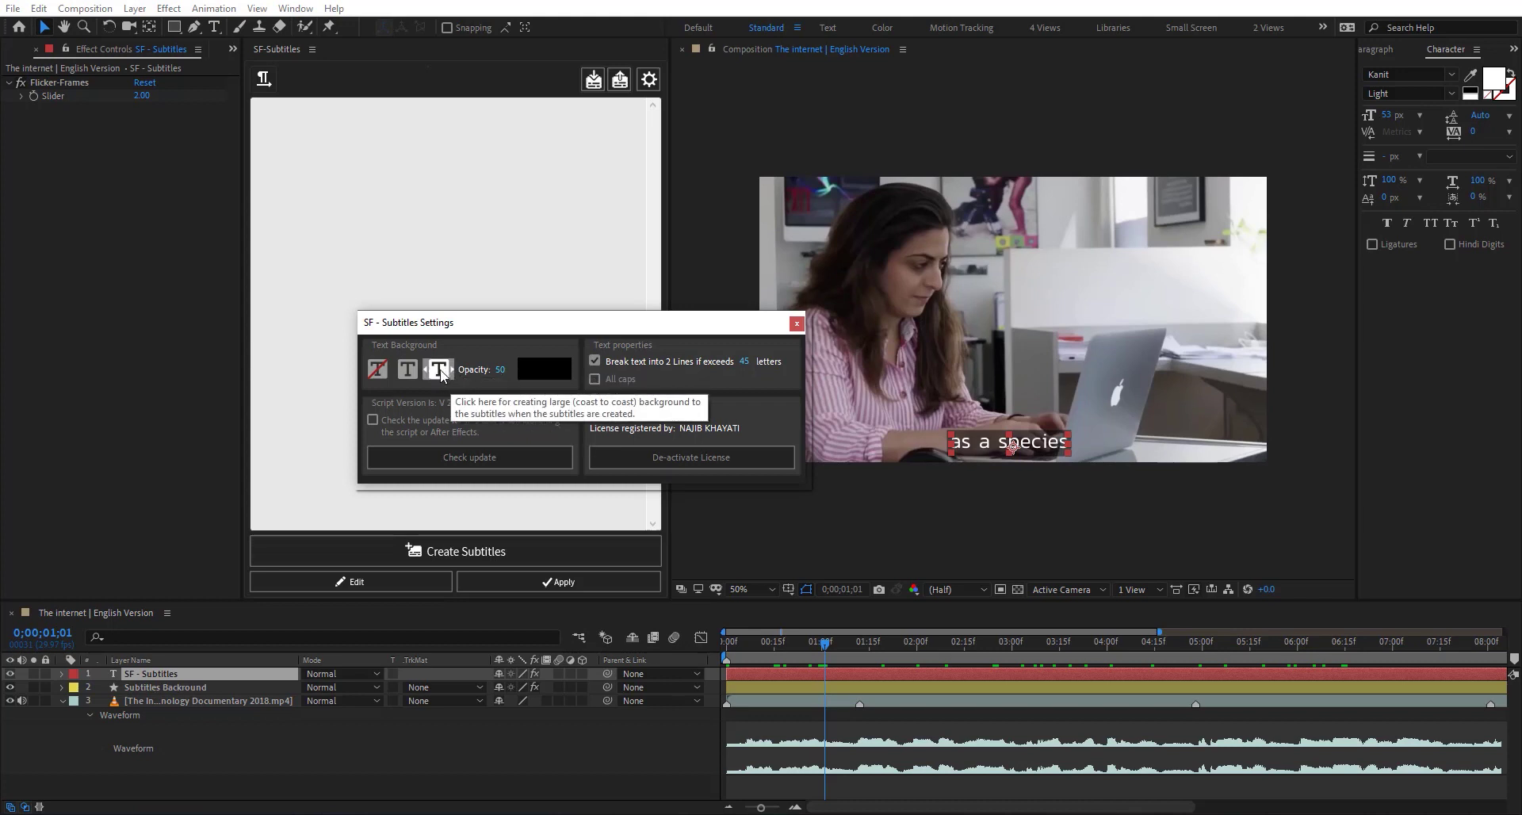
click(440, 369)
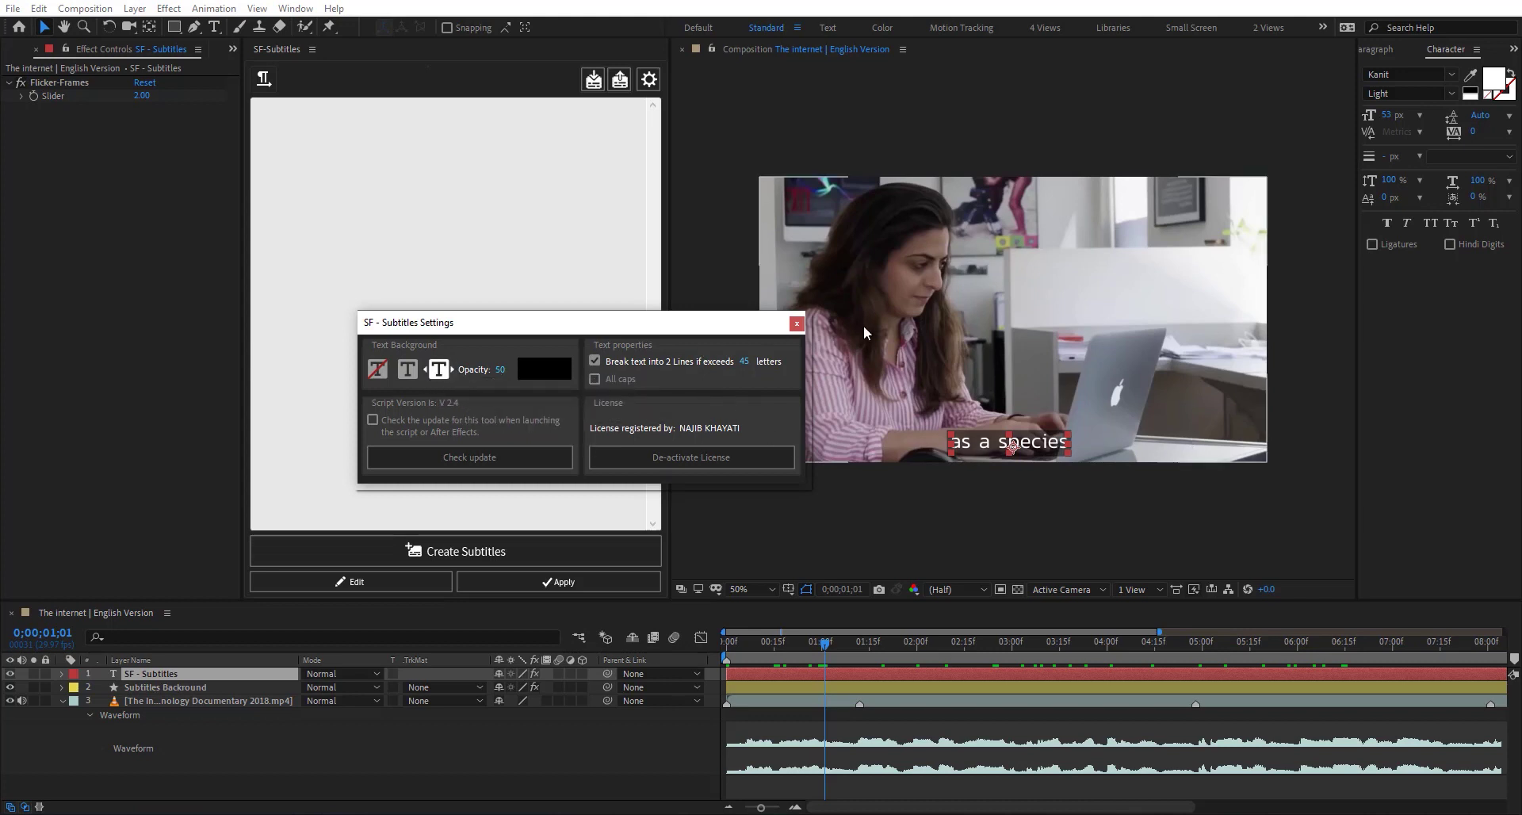
click(796, 323)
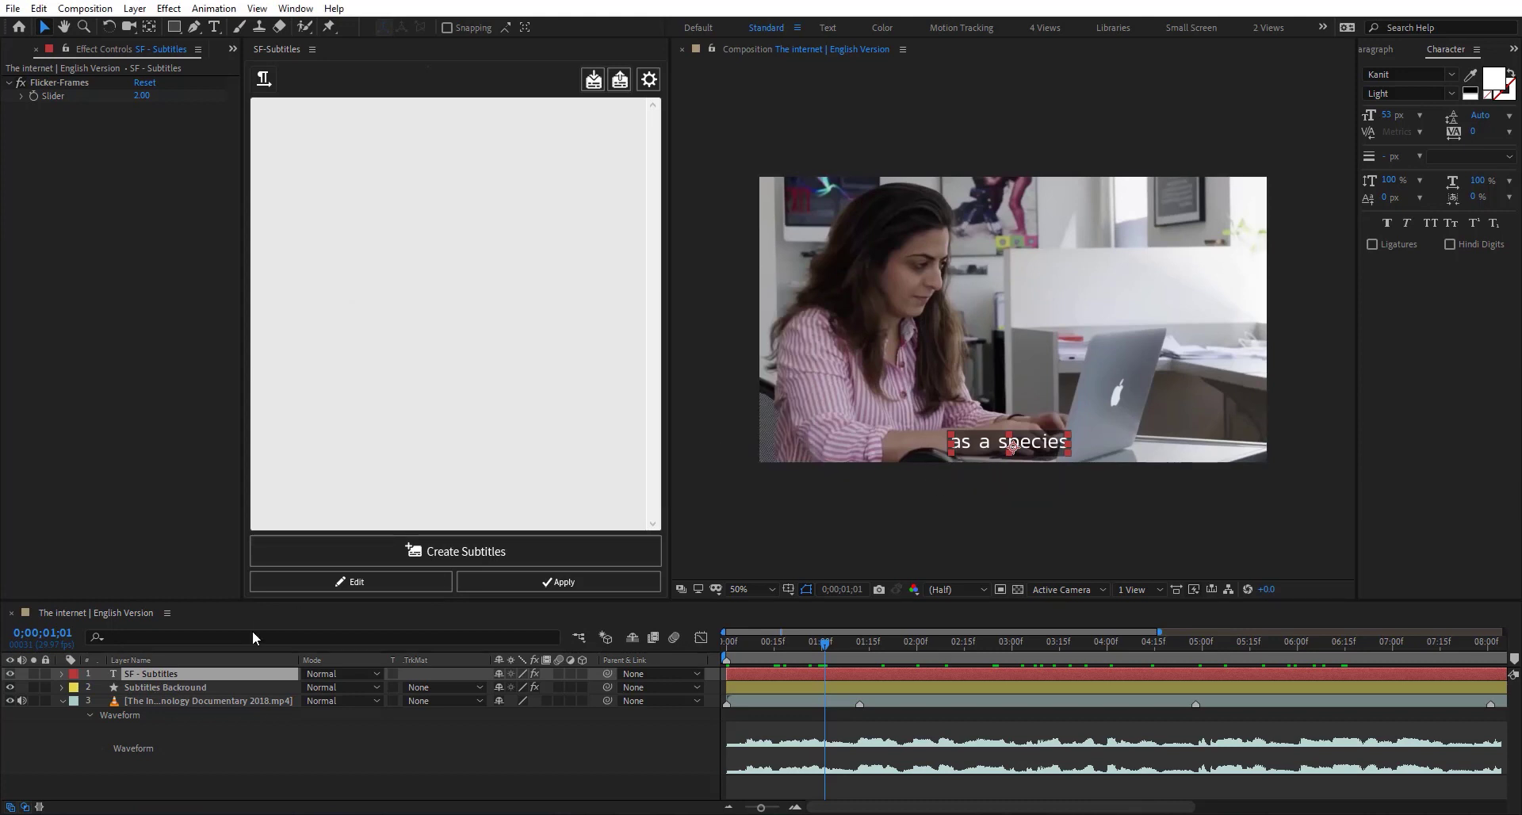
Step: Delete both subtitle layers and paste the split transcript beginning "as a species" back into the script's text area
shift+click(226, 690)
key(Delete)
click(347, 276)
text(as a species we have an inbuilt need to connect with others to communicate and share our stories  to create community in essence  and the internet empowers us to do that in ways we never before imagined)
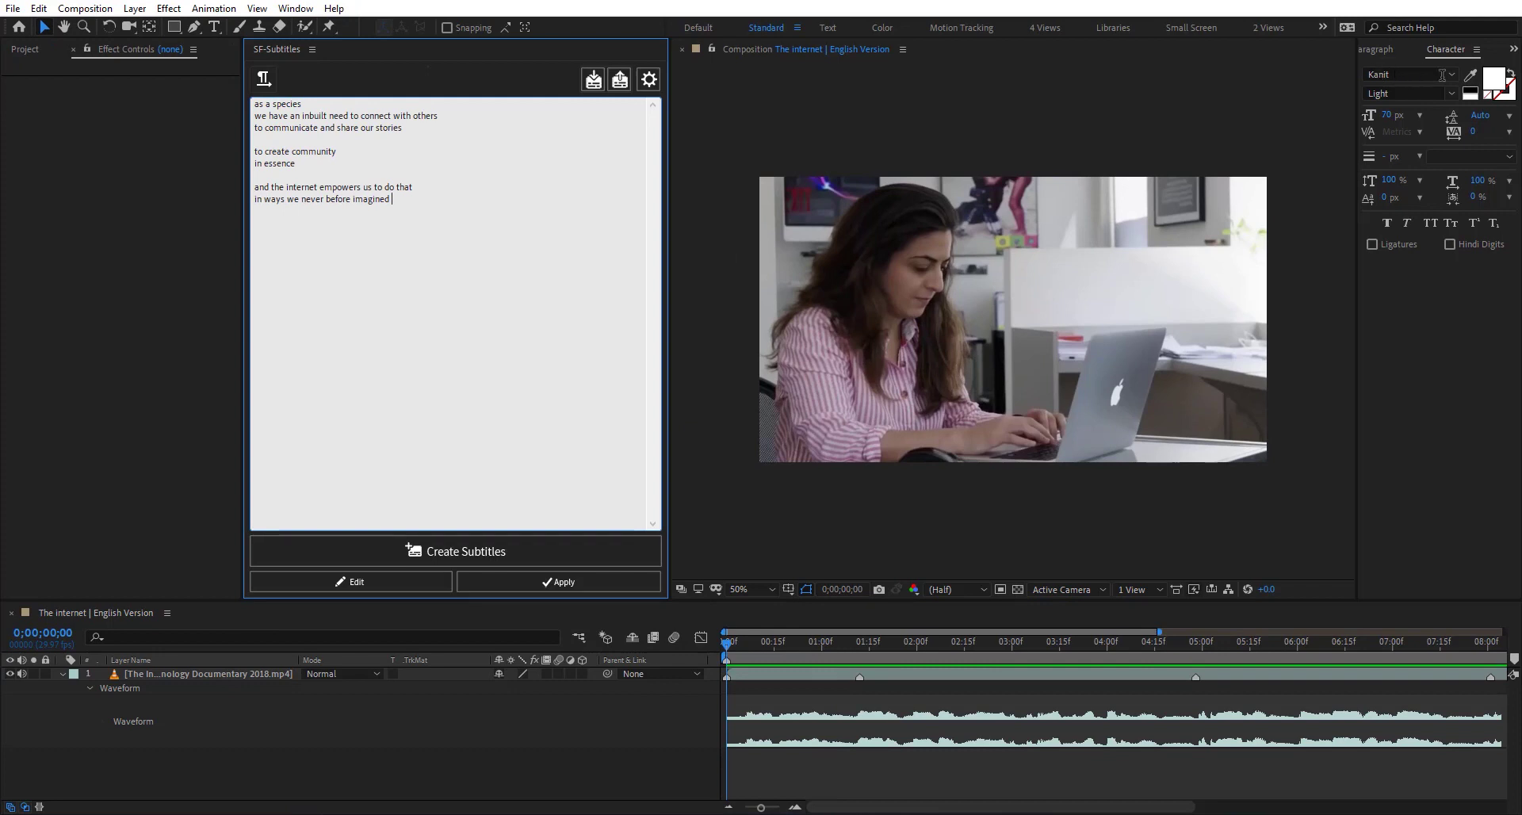
Step: Check the background settings, create the subtitles with the coast-to-coast background, and scrub the captions to preview the full-width bar
click(648, 79)
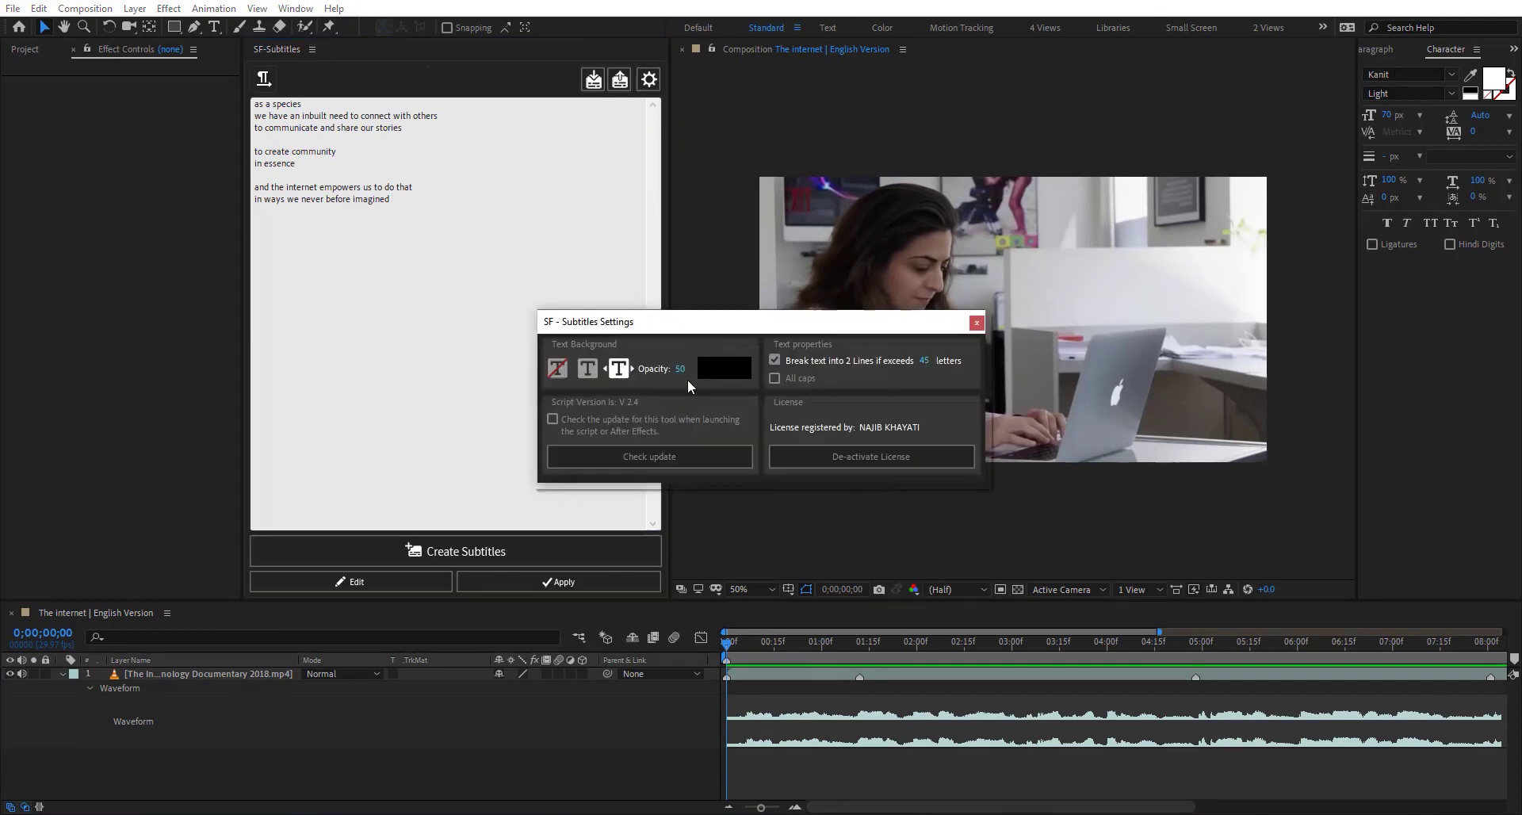
click(977, 323)
click(380, 554)
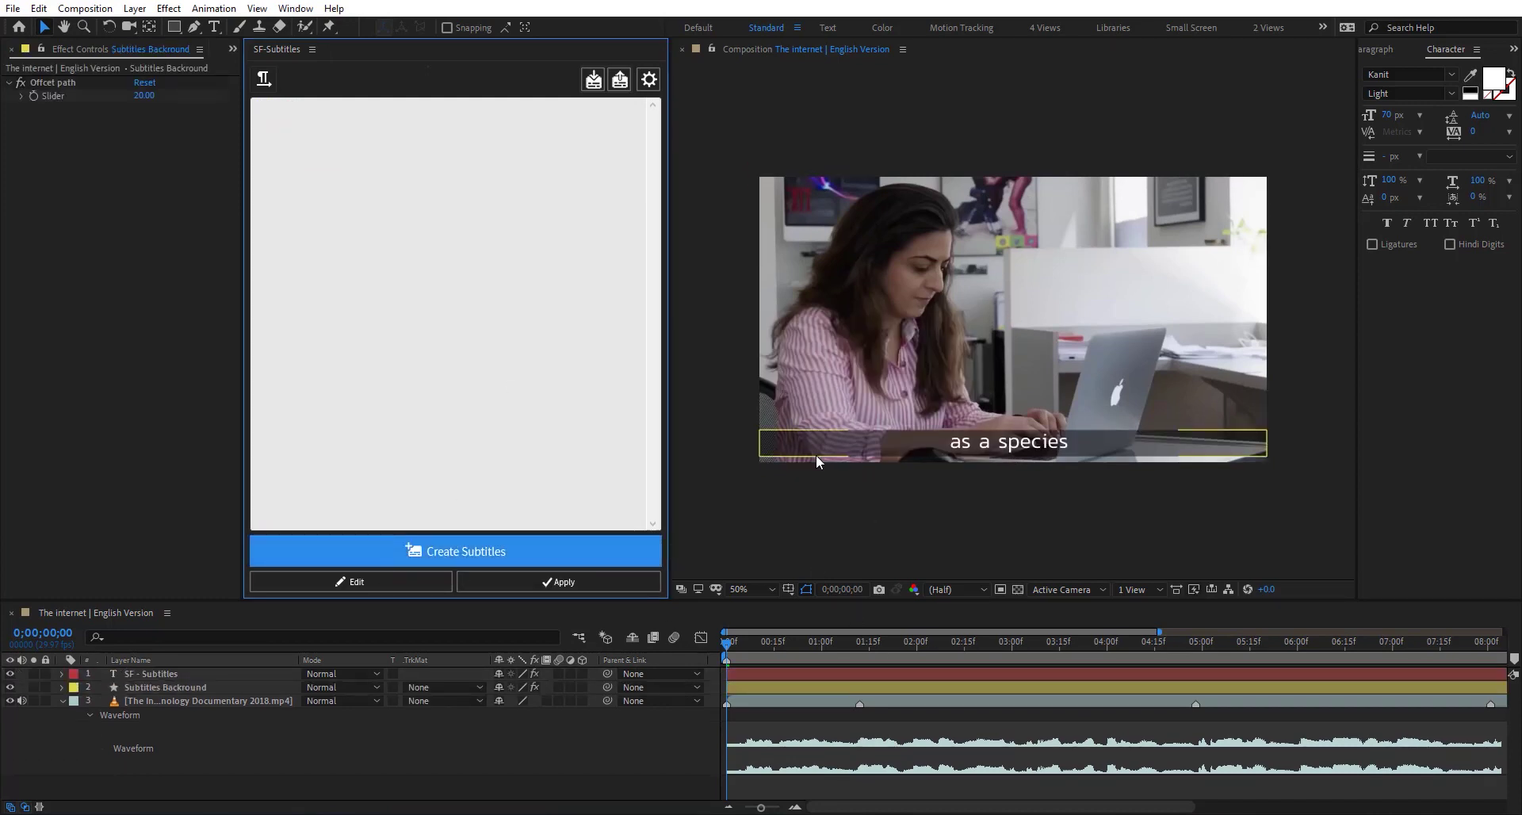
click(797, 445)
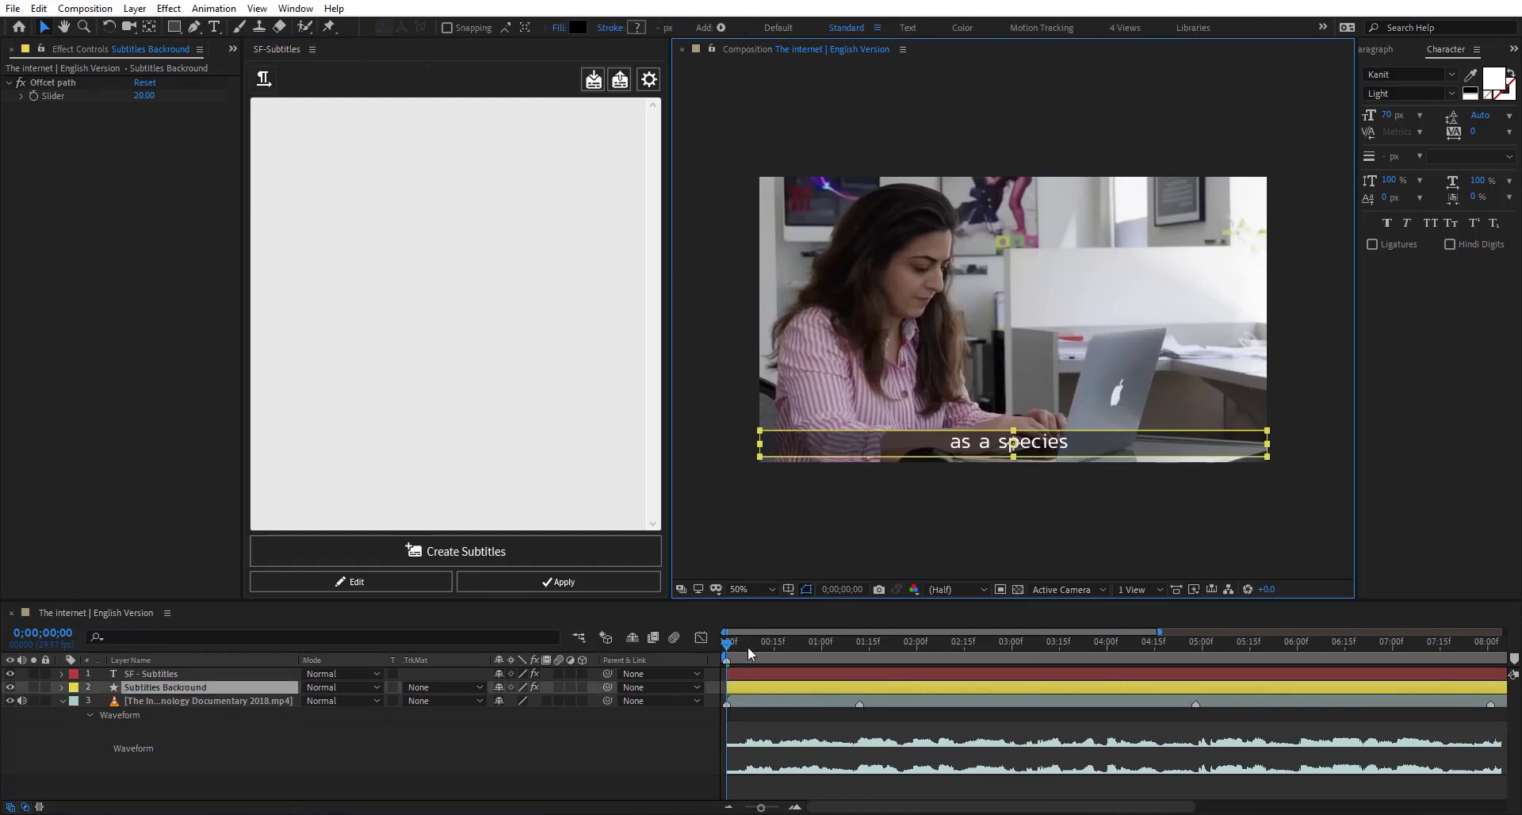
drag(748, 645, 1068, 638)
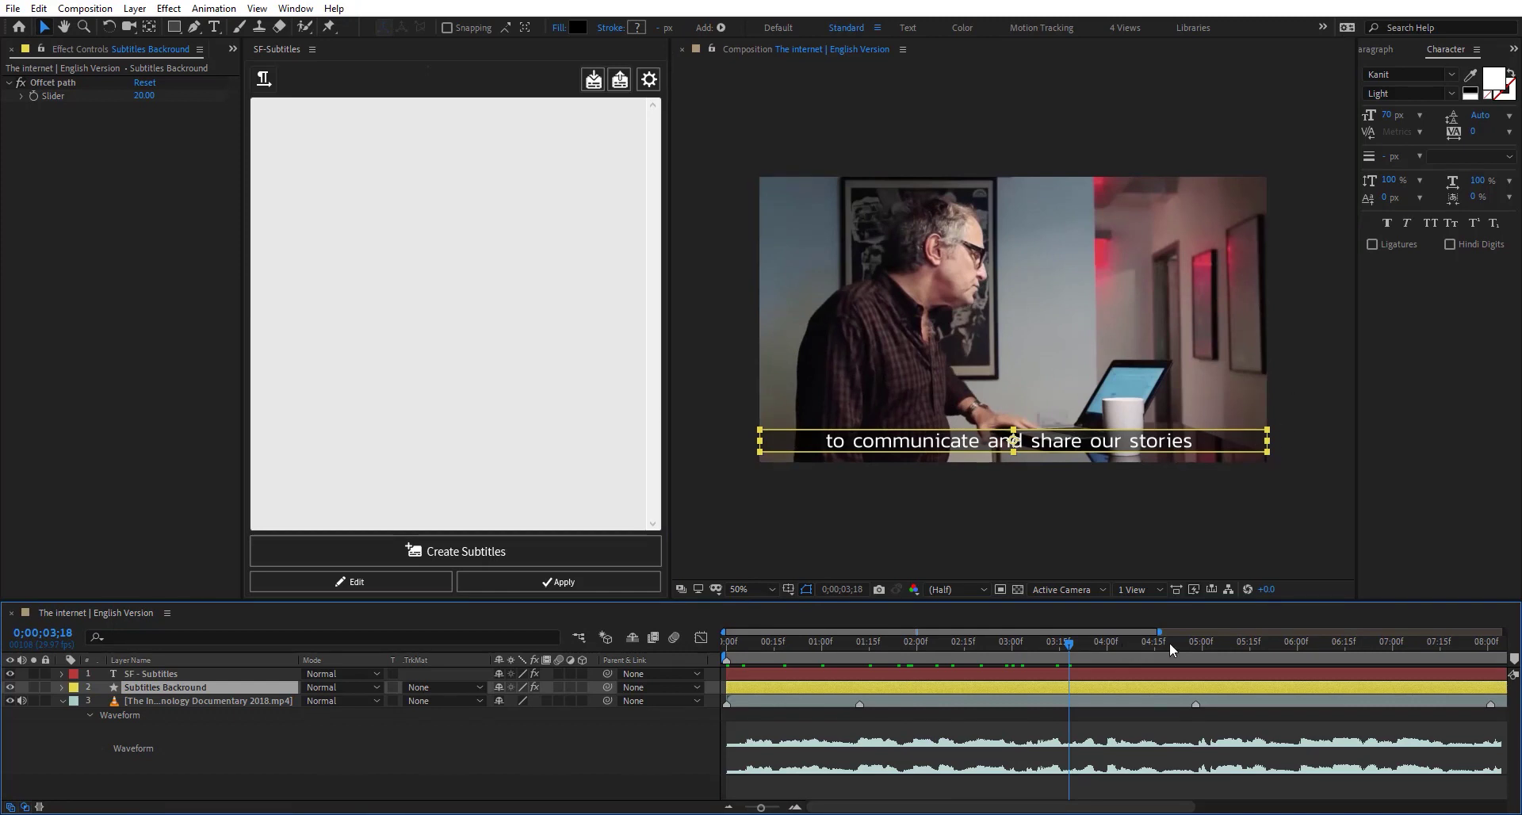
drag(1168, 642, 830, 656)
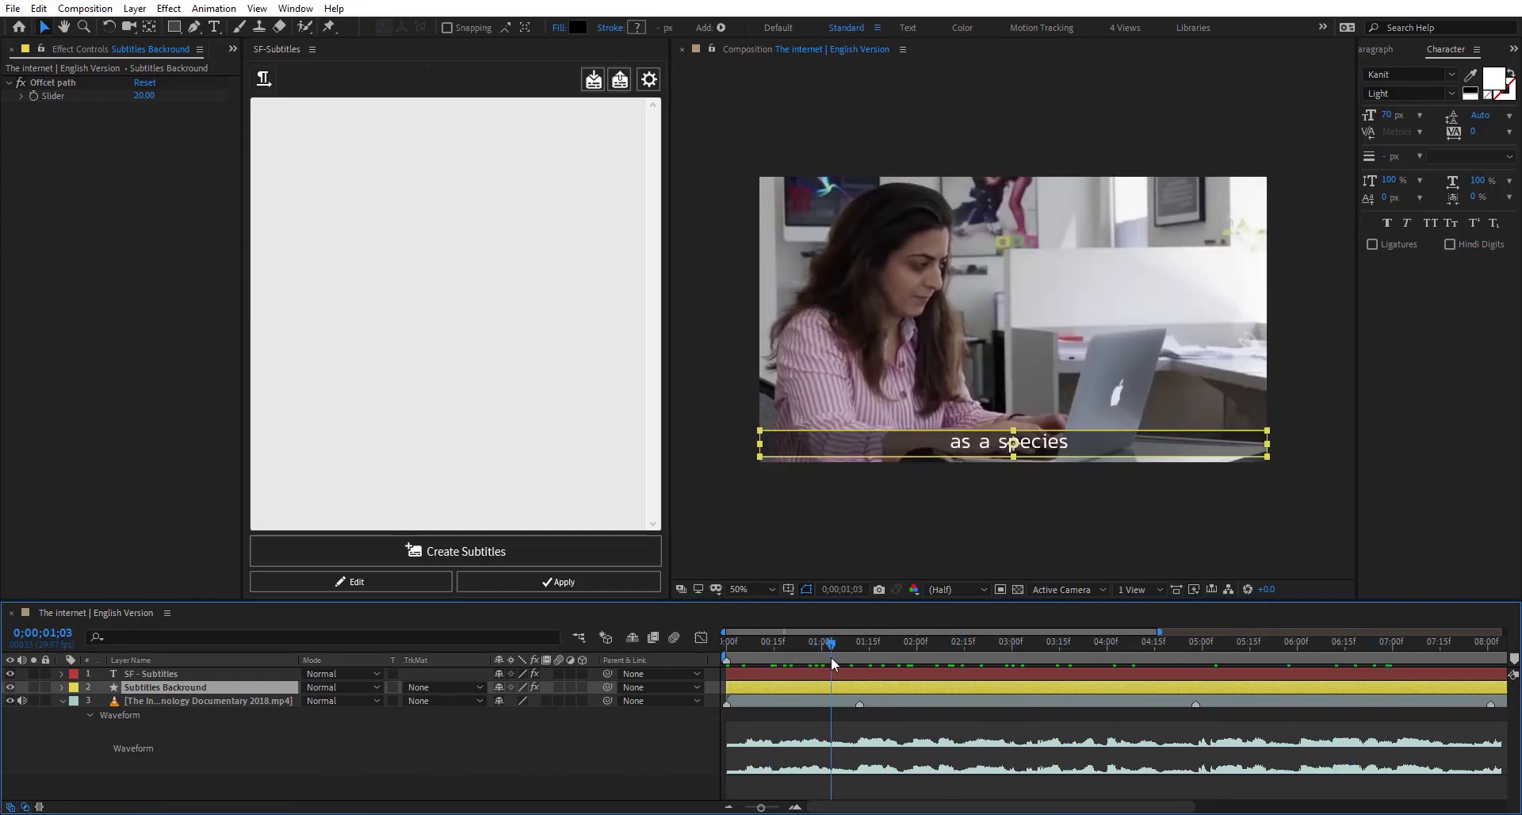
Step: Set the Subtitles Backround layer's Offset path slider to 16 and scrub to the two-line caption
mouse_move(139, 100)
mouse_down()
mouse_move(203, 96)
mouse_move(133, 96)
mouse_up()
click(136, 96)
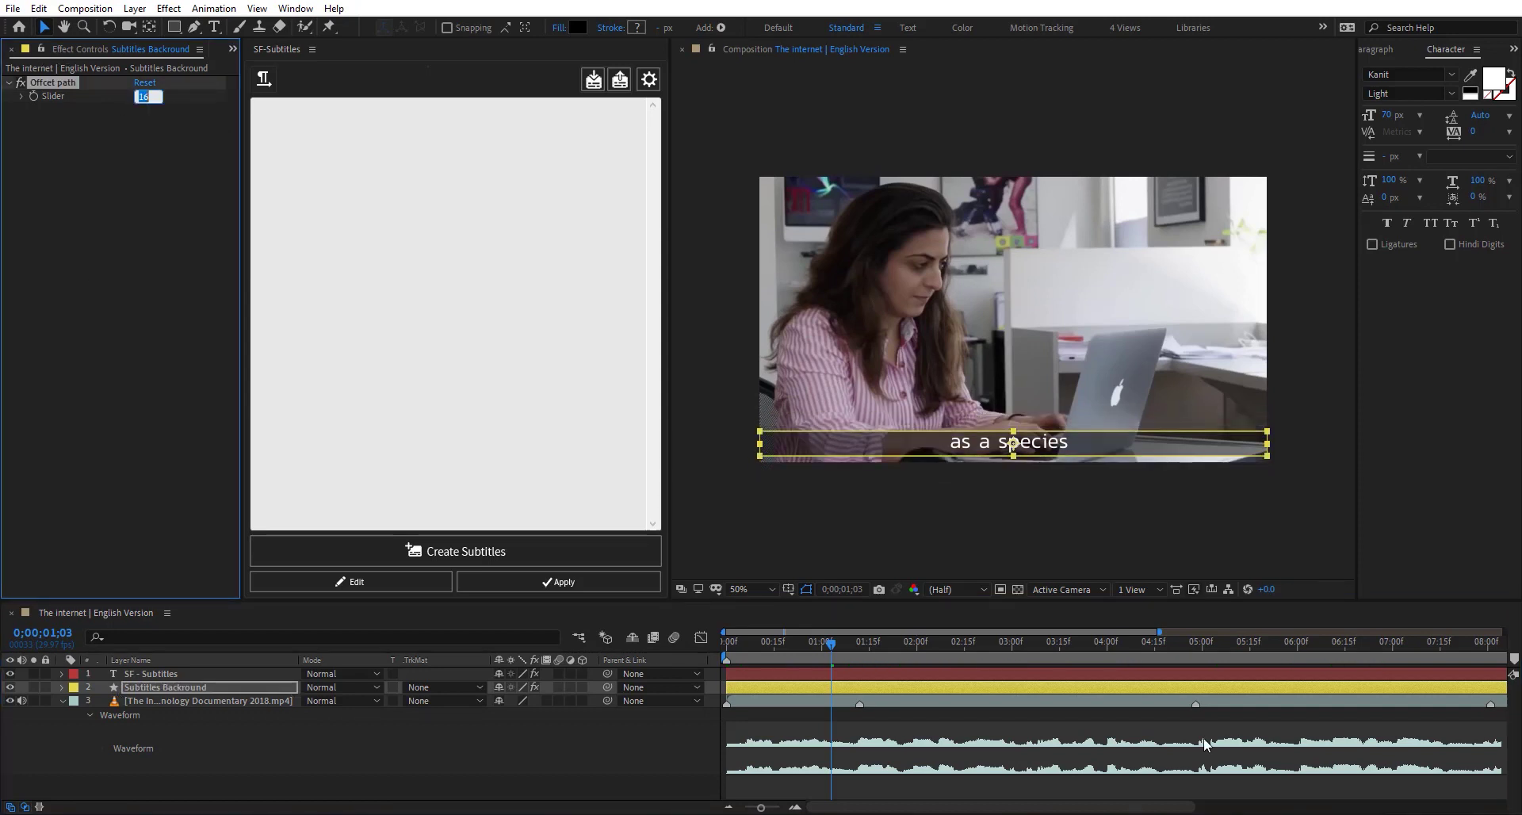
drag(915, 641, 958, 636)
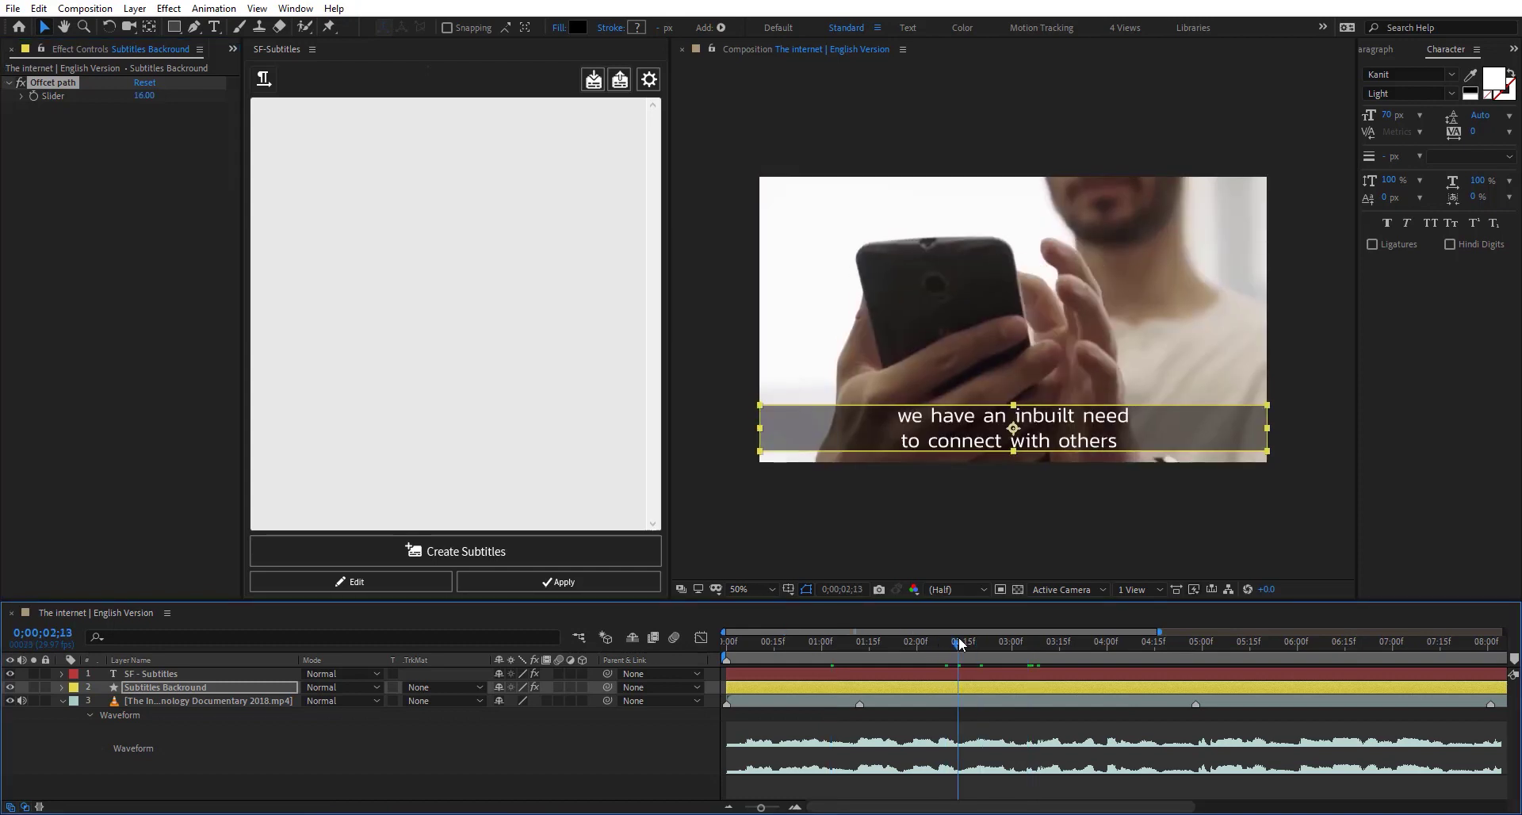
Step: Delete the SF - Subtitles and Subtitles Backround layers from the composition
ctrl+click(174, 673)
ctrl+click(173, 684)
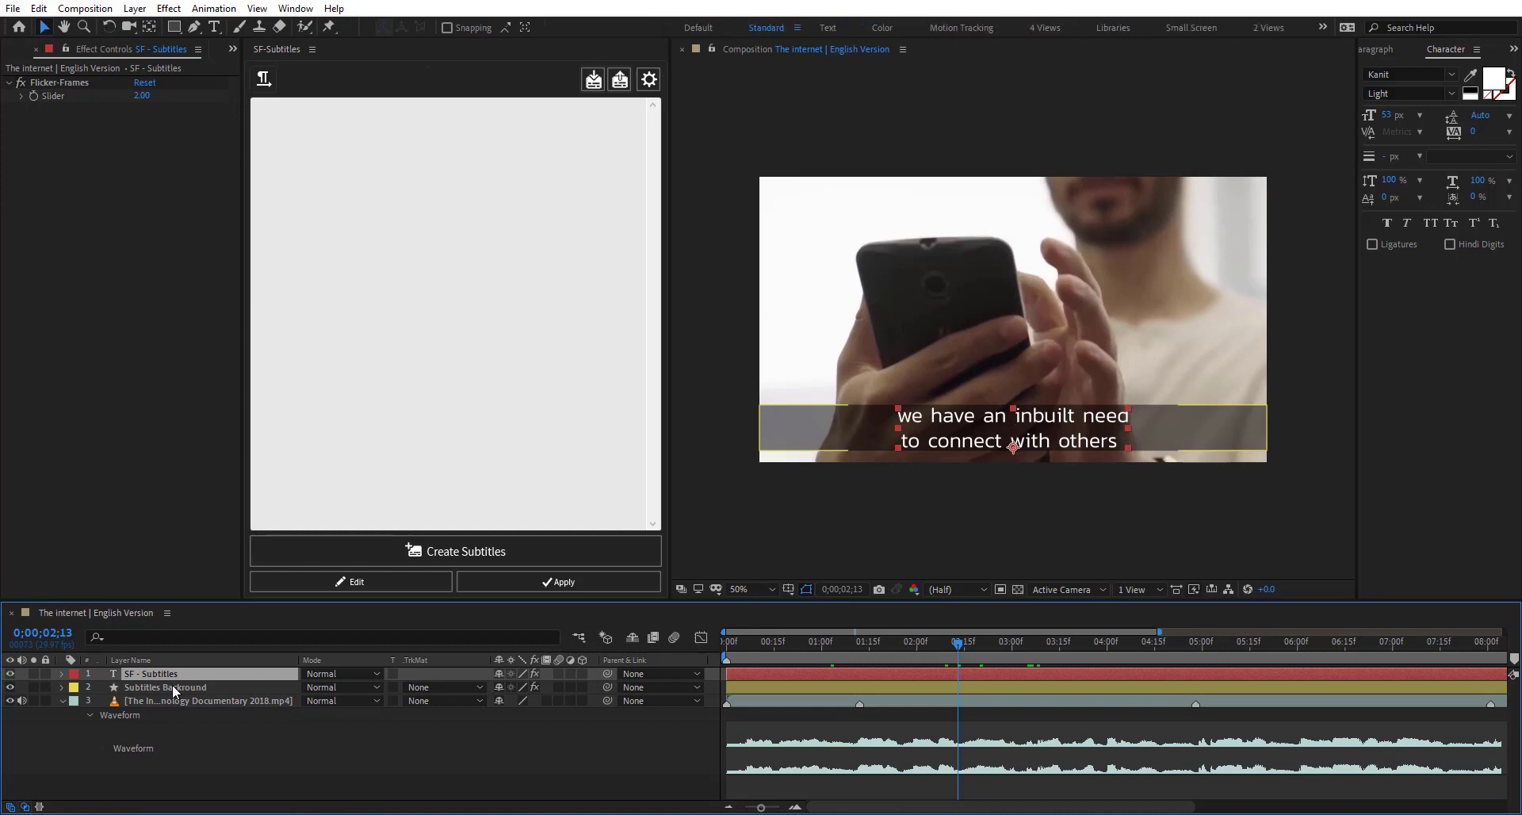
ctrl+click(173, 684)
key(Delete)
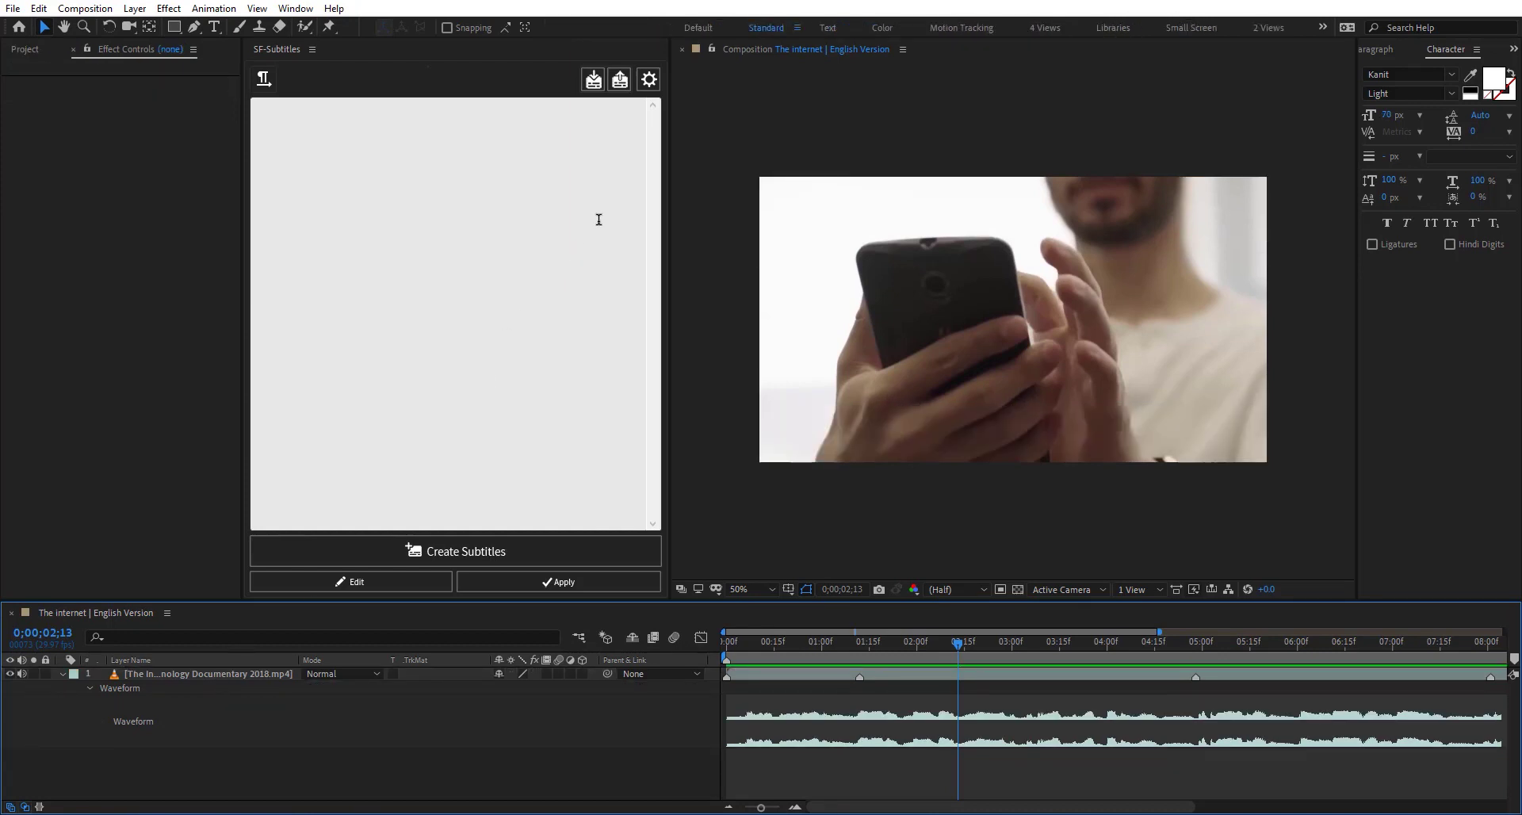
Step: Set the script's text background option to no background in the SF - Subtitles settings
click(658, 79)
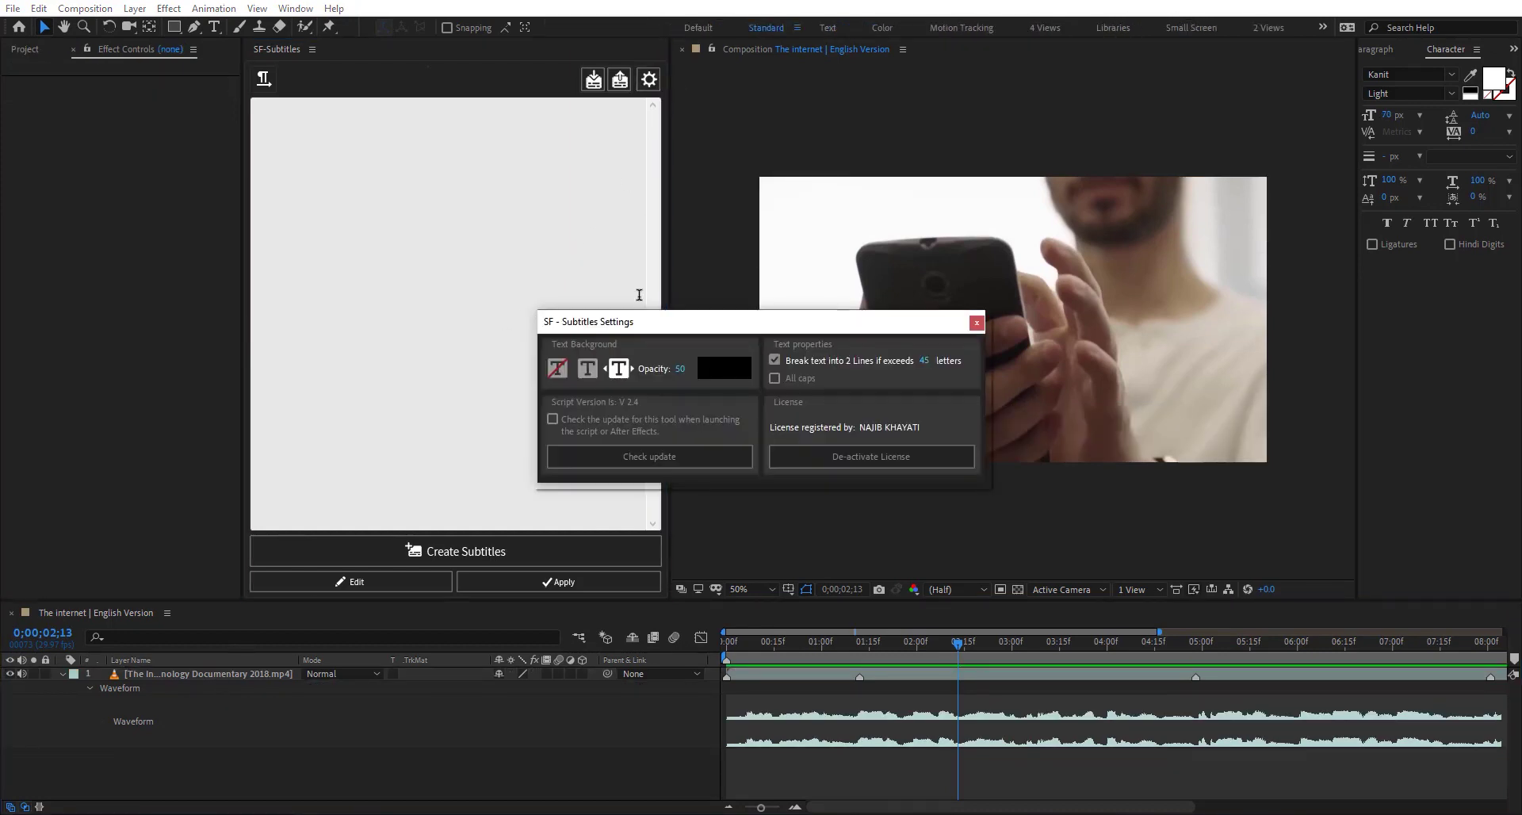
click(557, 367)
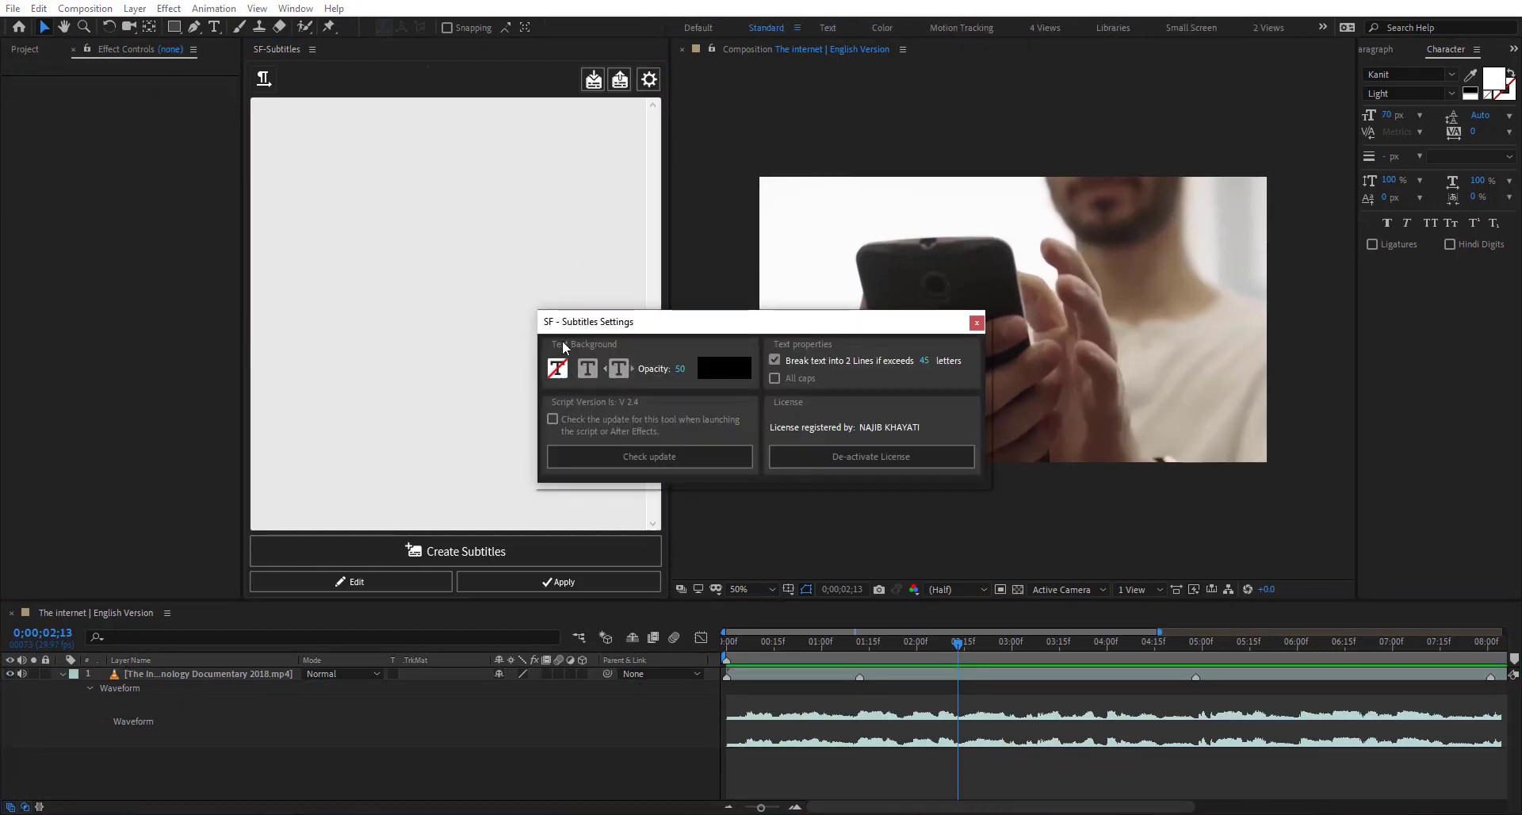
click(976, 322)
Step: Paste the split transcript into the script's text area and create the subtitles without a background
click(445, 261)
text(as a species we have an inbuilt need to connect with others to communicate and share our stories  to create community in essence  and the internet empowers us to do that in ways we never before imagined)
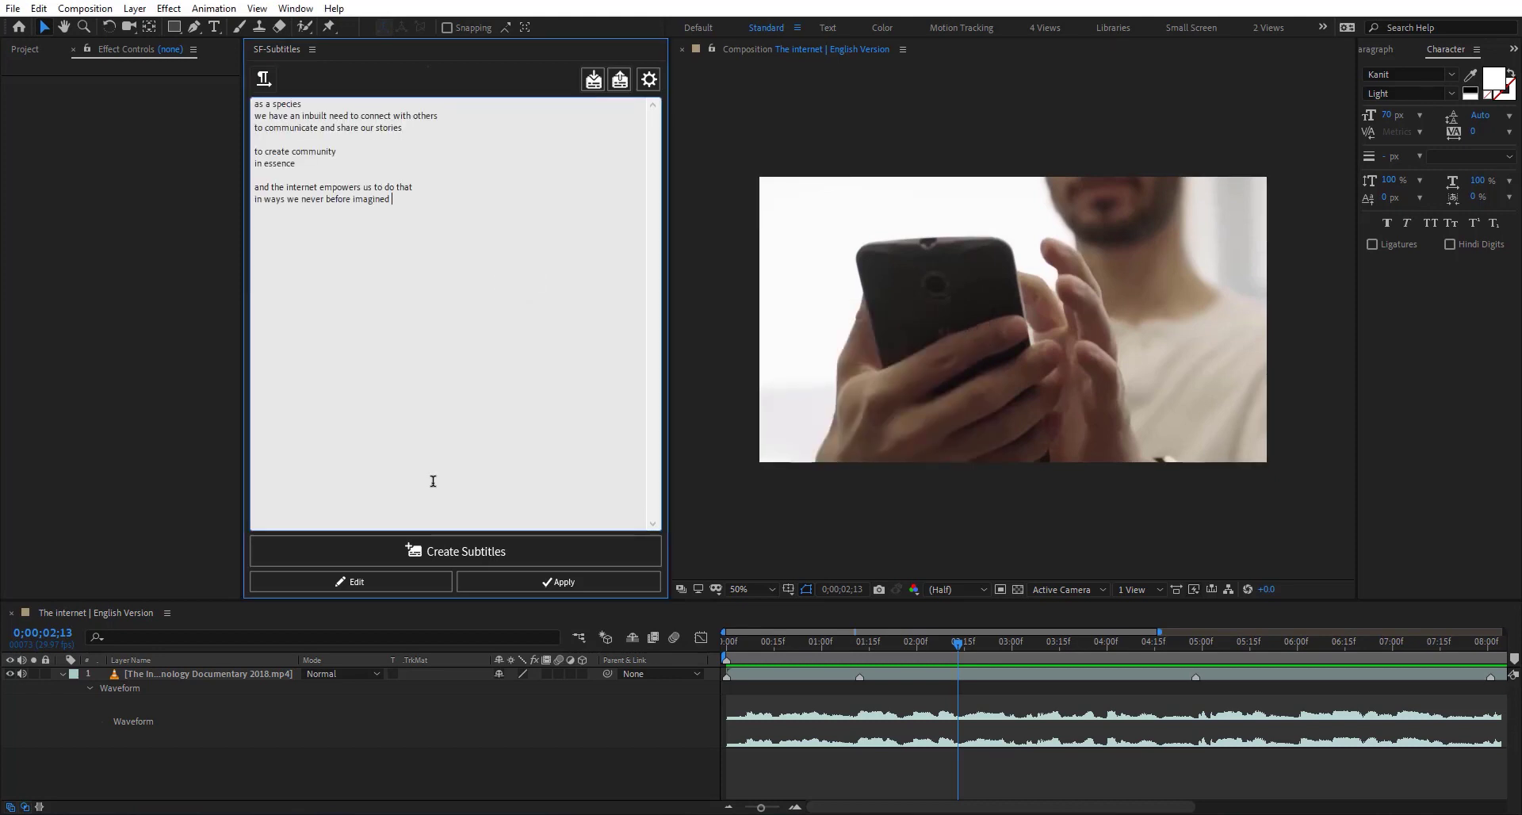
click(466, 549)
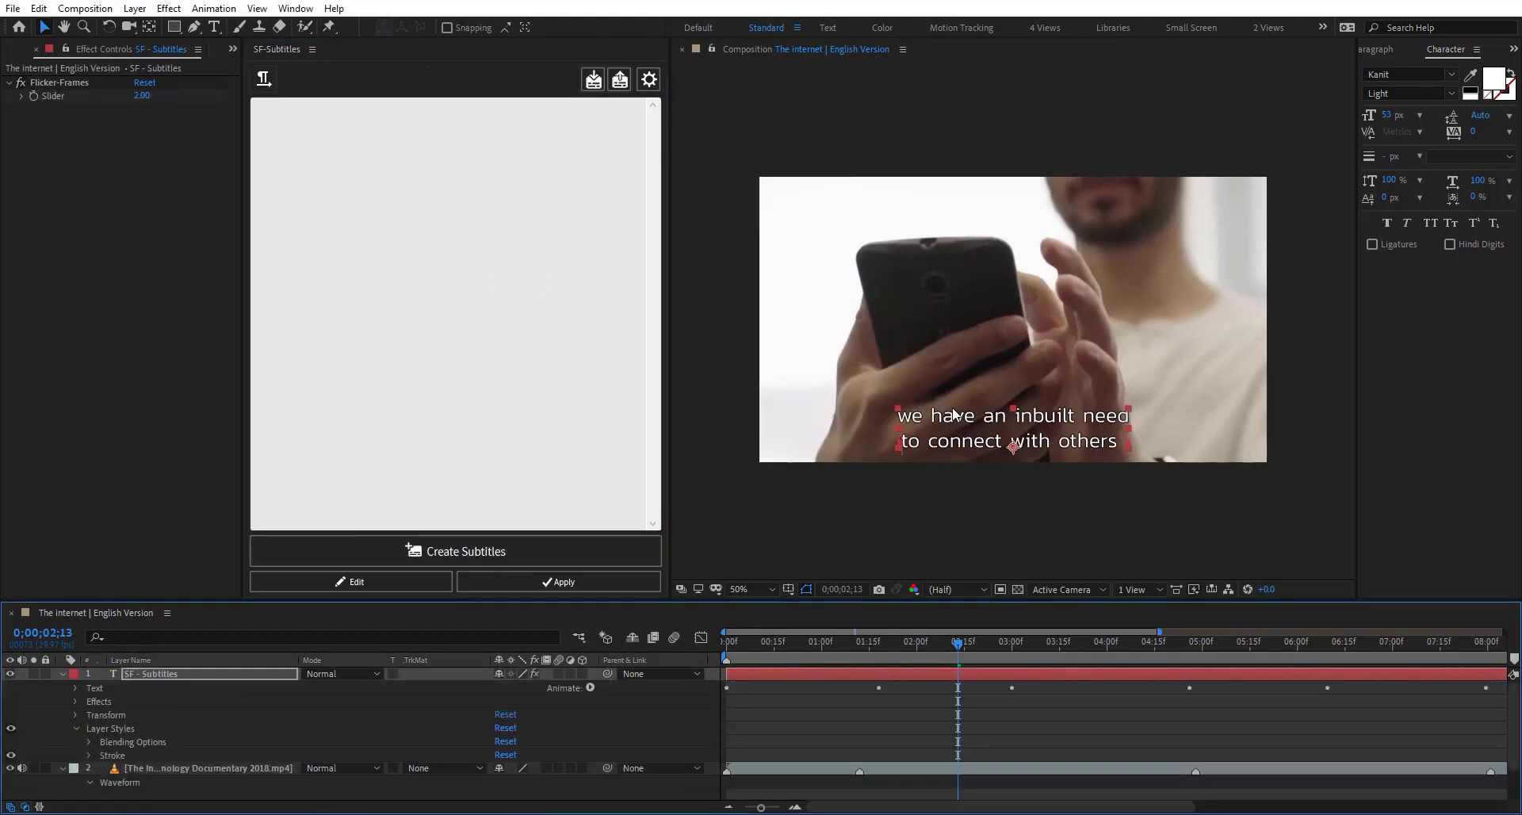
Step: Inspect the outlined captions without a background up close and scrub through to the caption "to communicate and share our stories"
scroll(955, 414, up, 4)
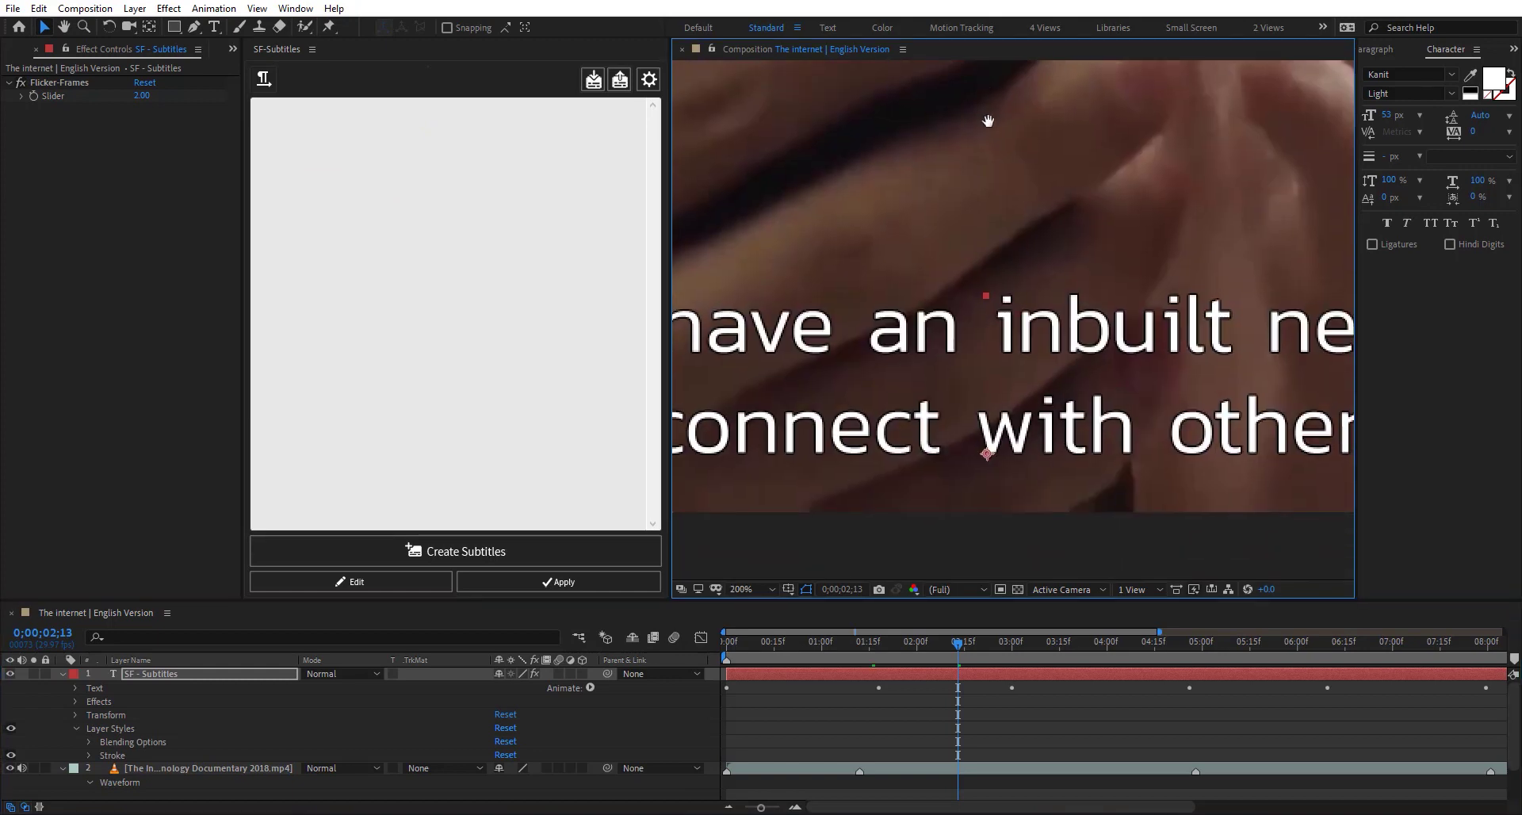
drag(988, 120, 988, 116)
scroll(972, 349, down, 1)
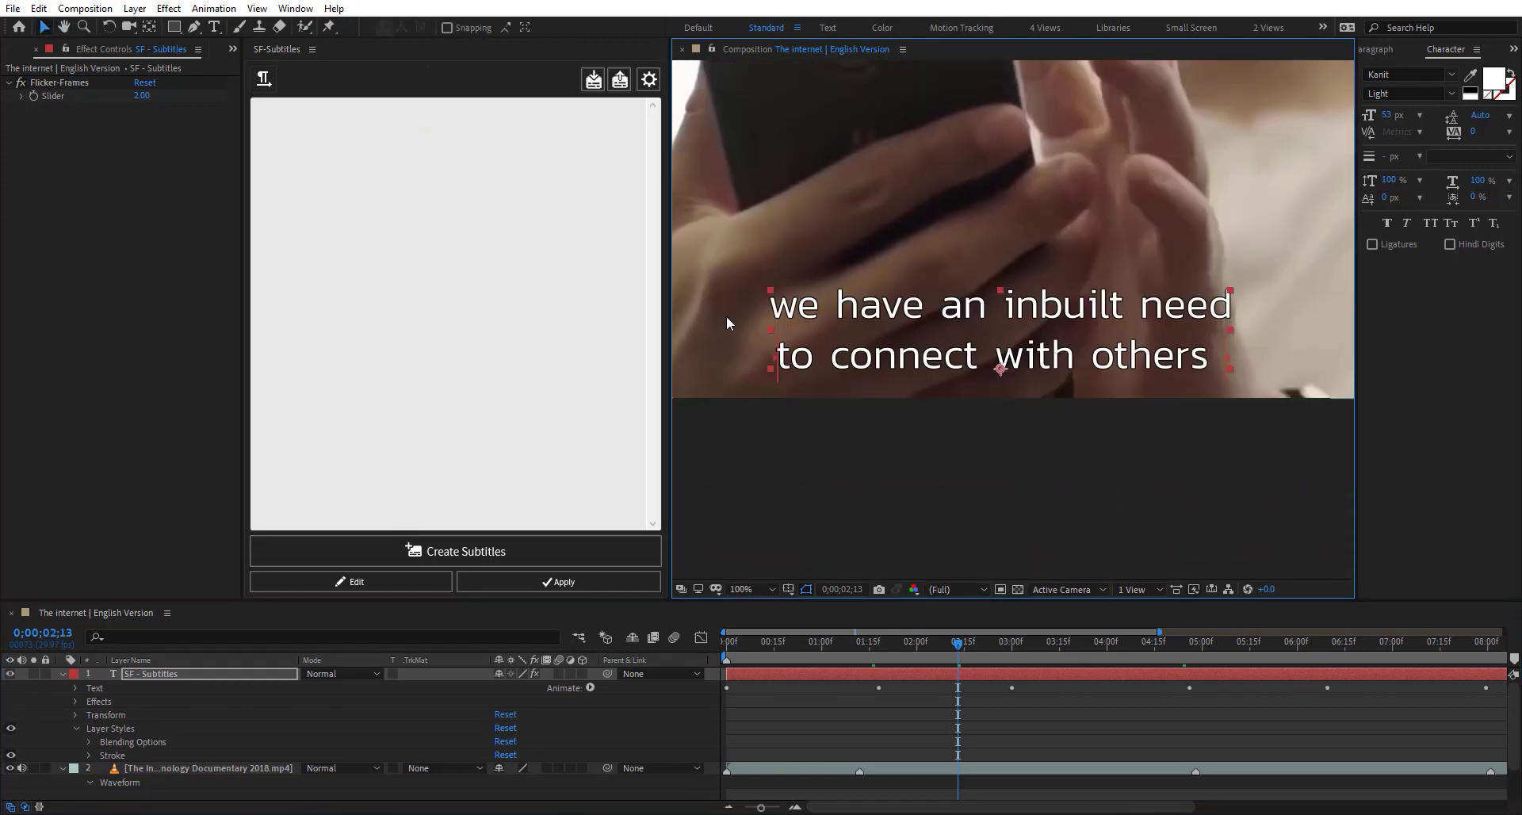
drag(959, 644, 900, 634)
scroll(893, 395, down, 1)
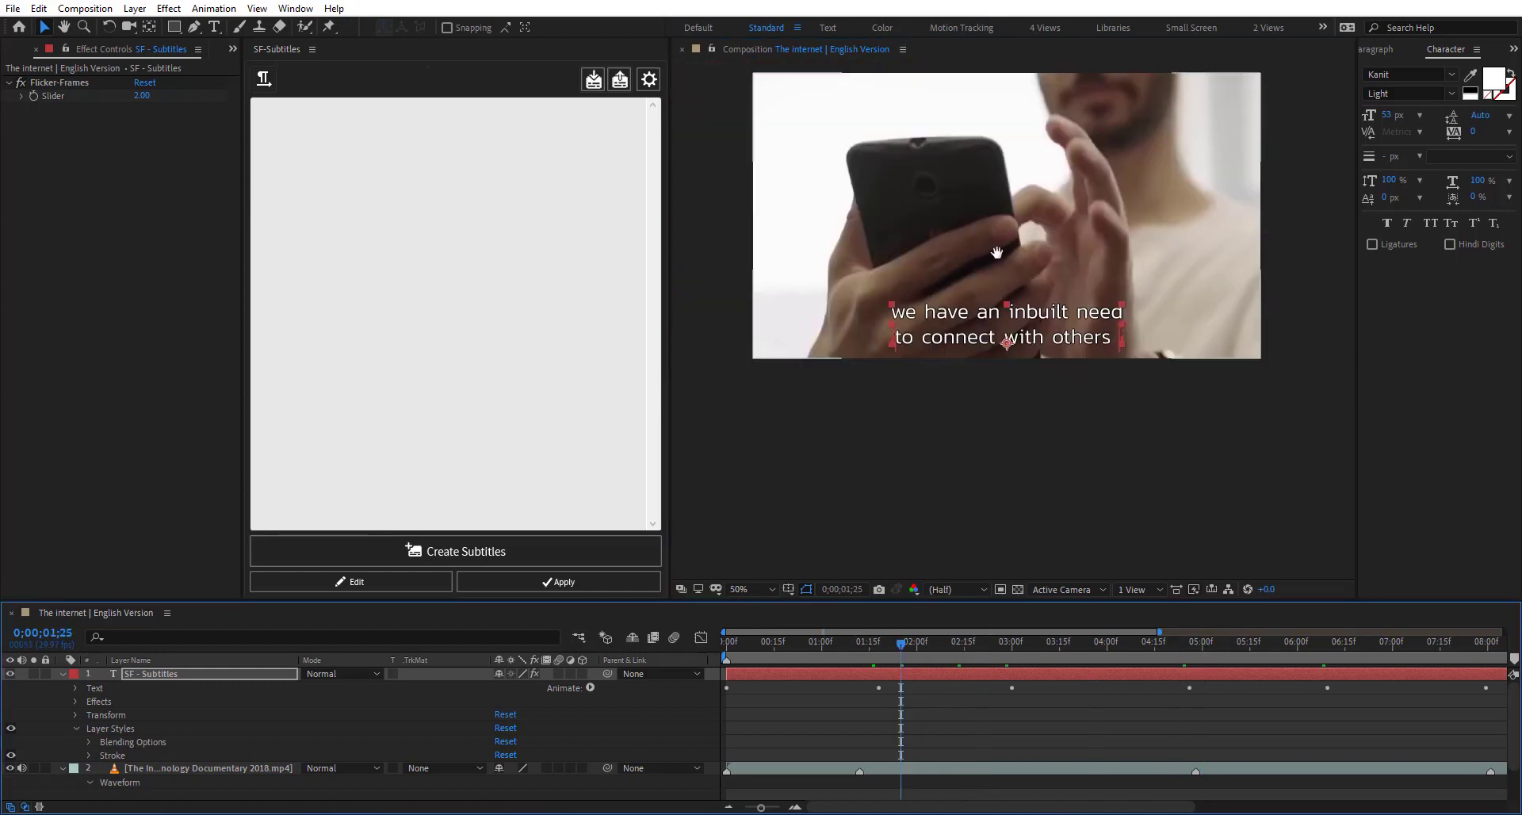
drag(996, 252, 975, 346)
drag(905, 644, 1163, 645)
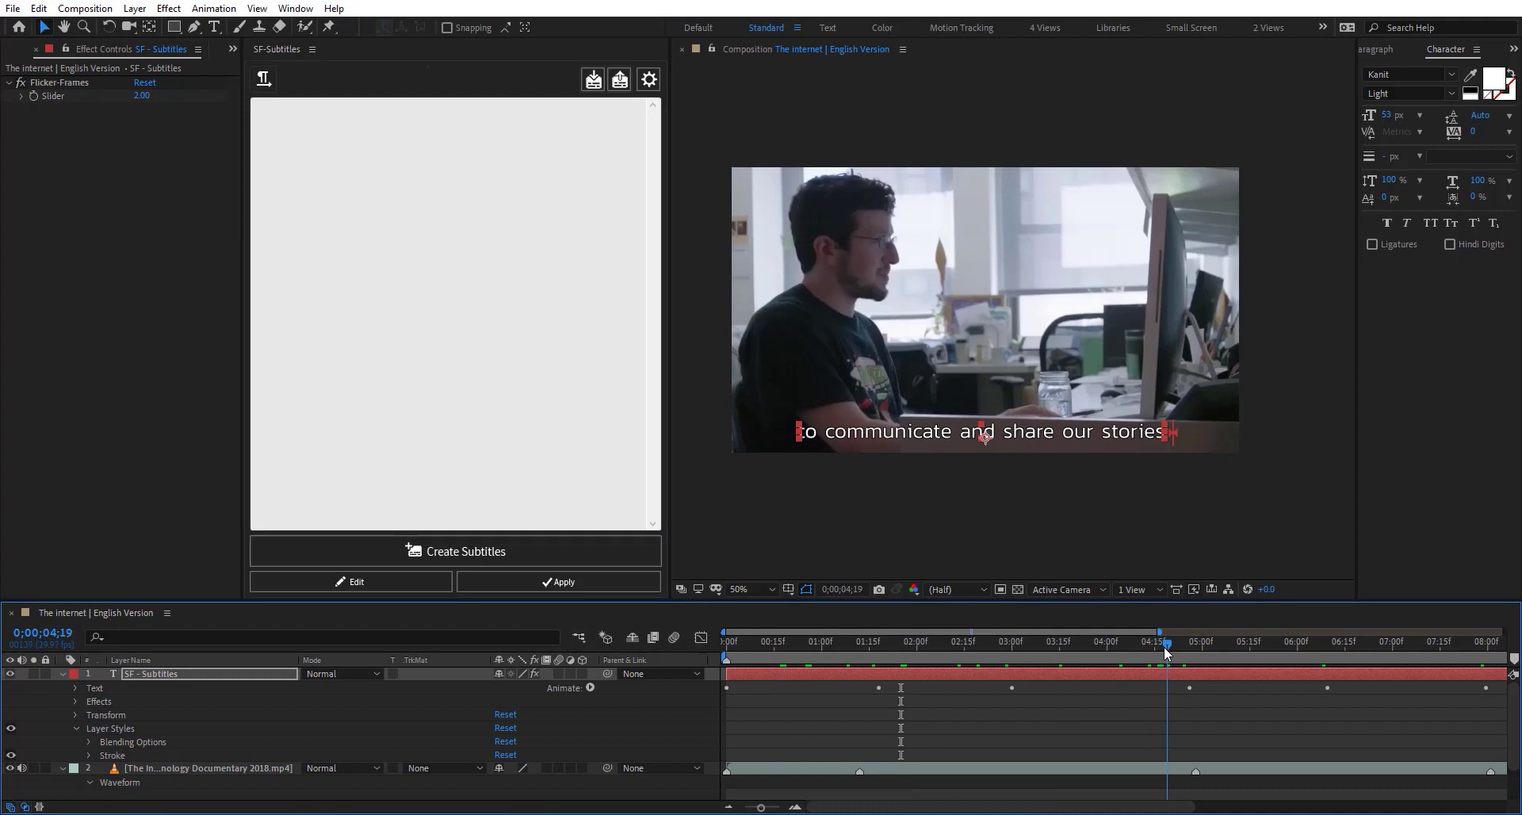
Step: Enable a text background in the SF - Subtitles settings and set its colour to green
click(649, 79)
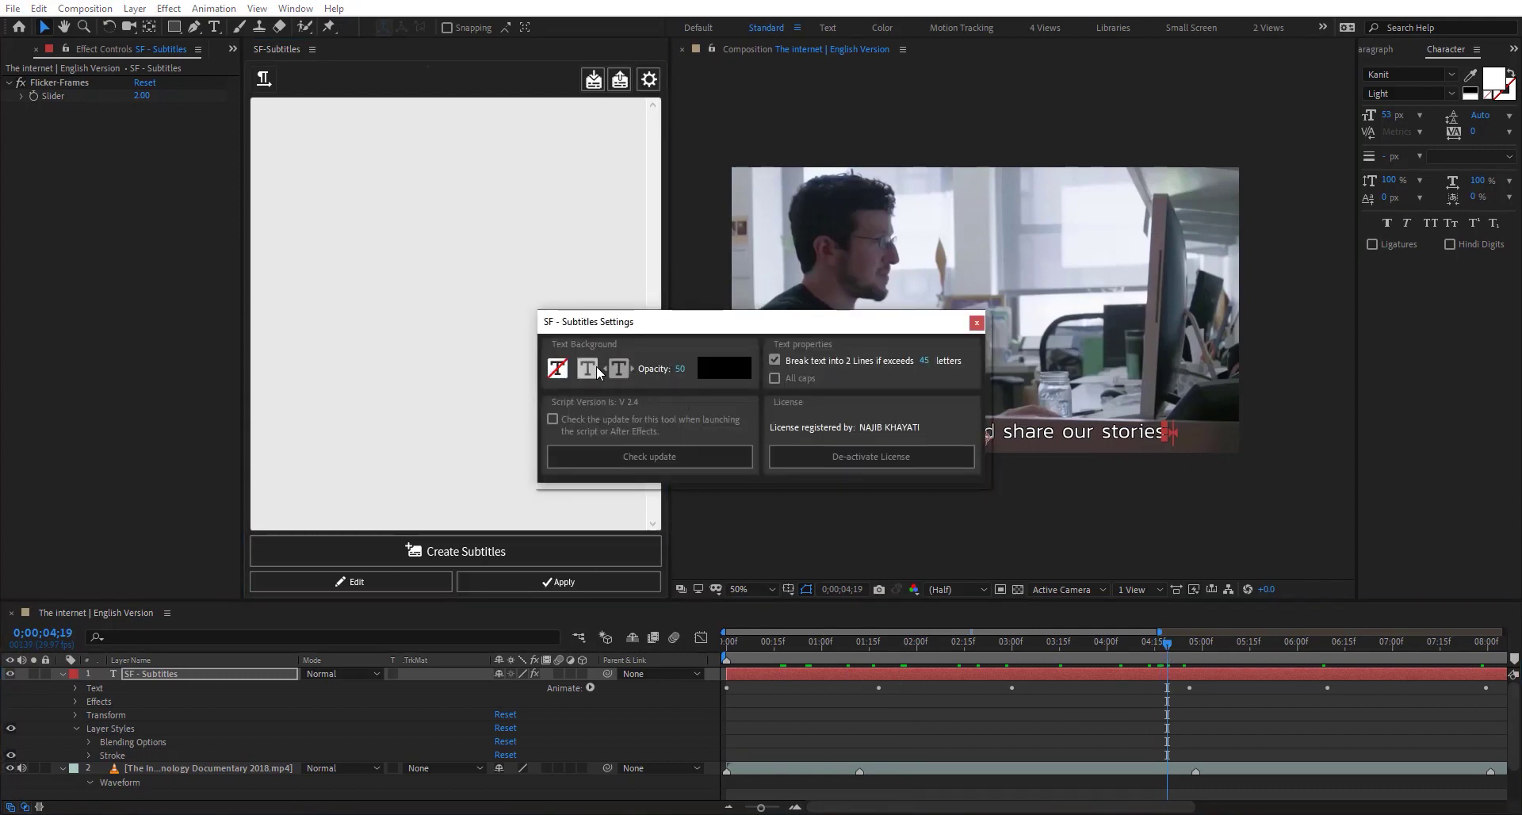
click(718, 369)
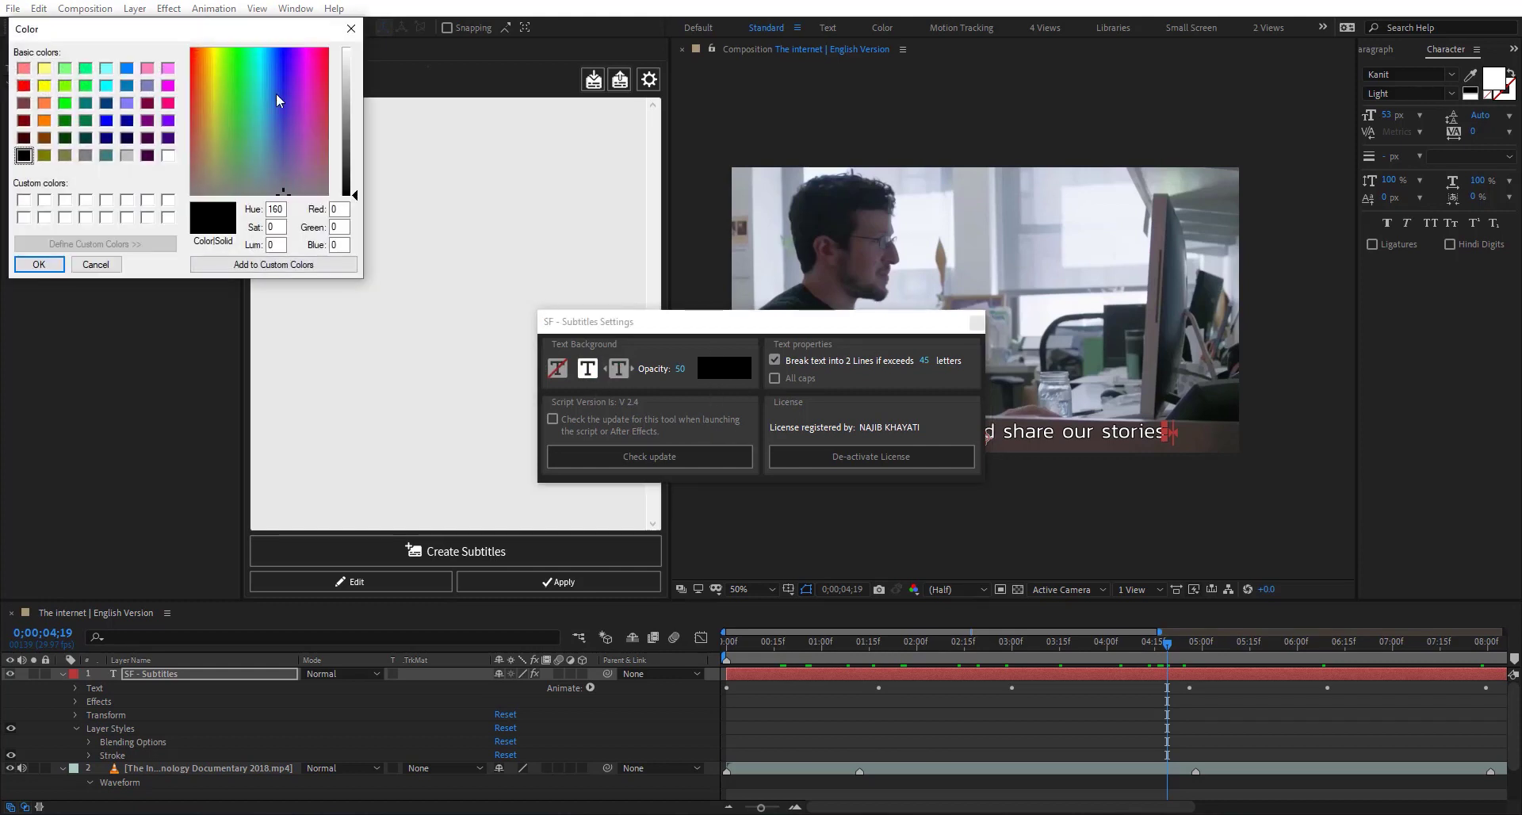
click(239, 85)
drag(250, 41, 349, 122)
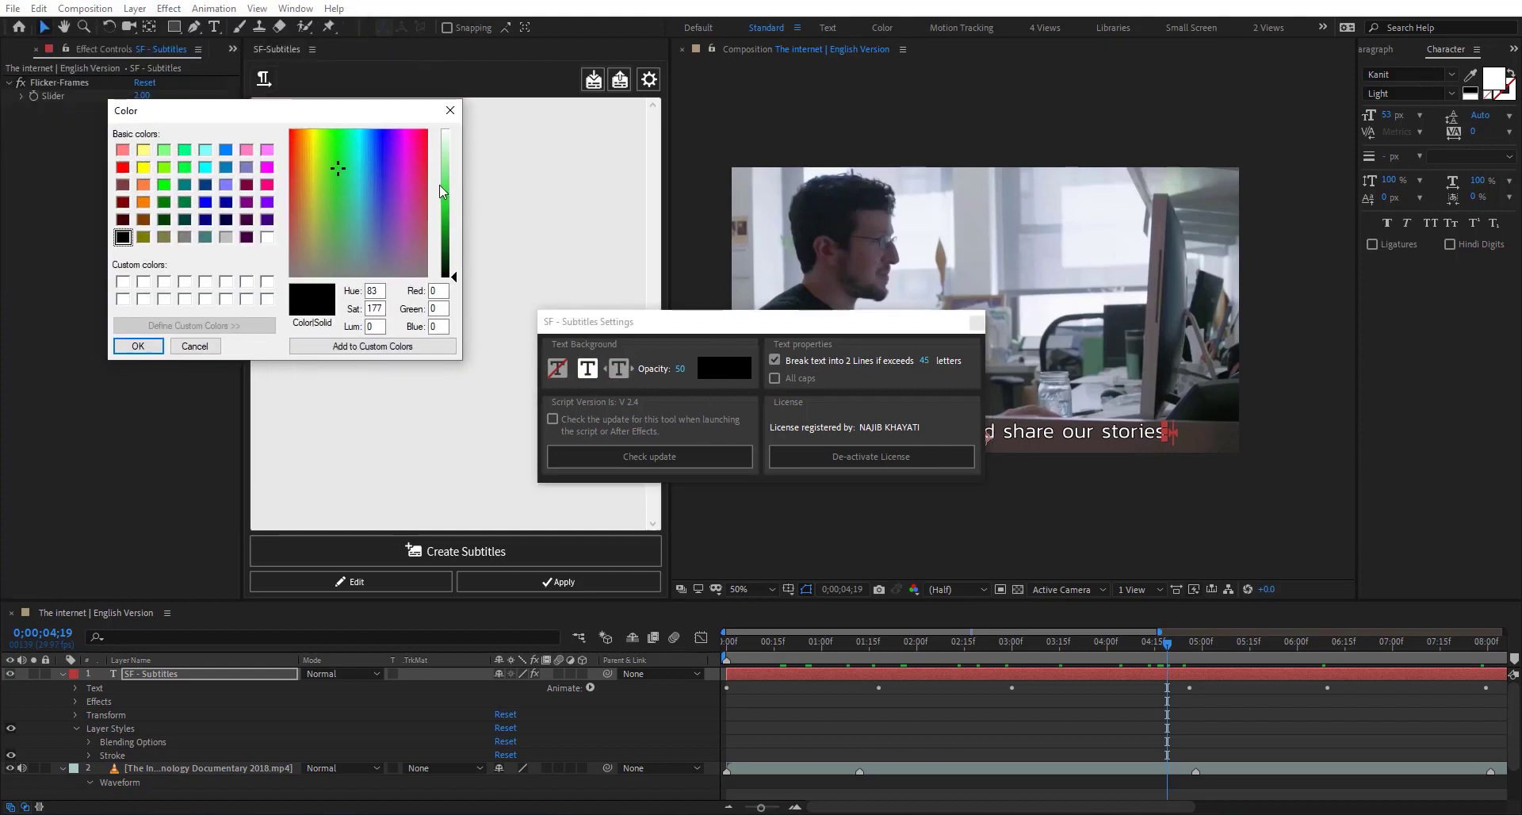
click(443, 187)
click(138, 346)
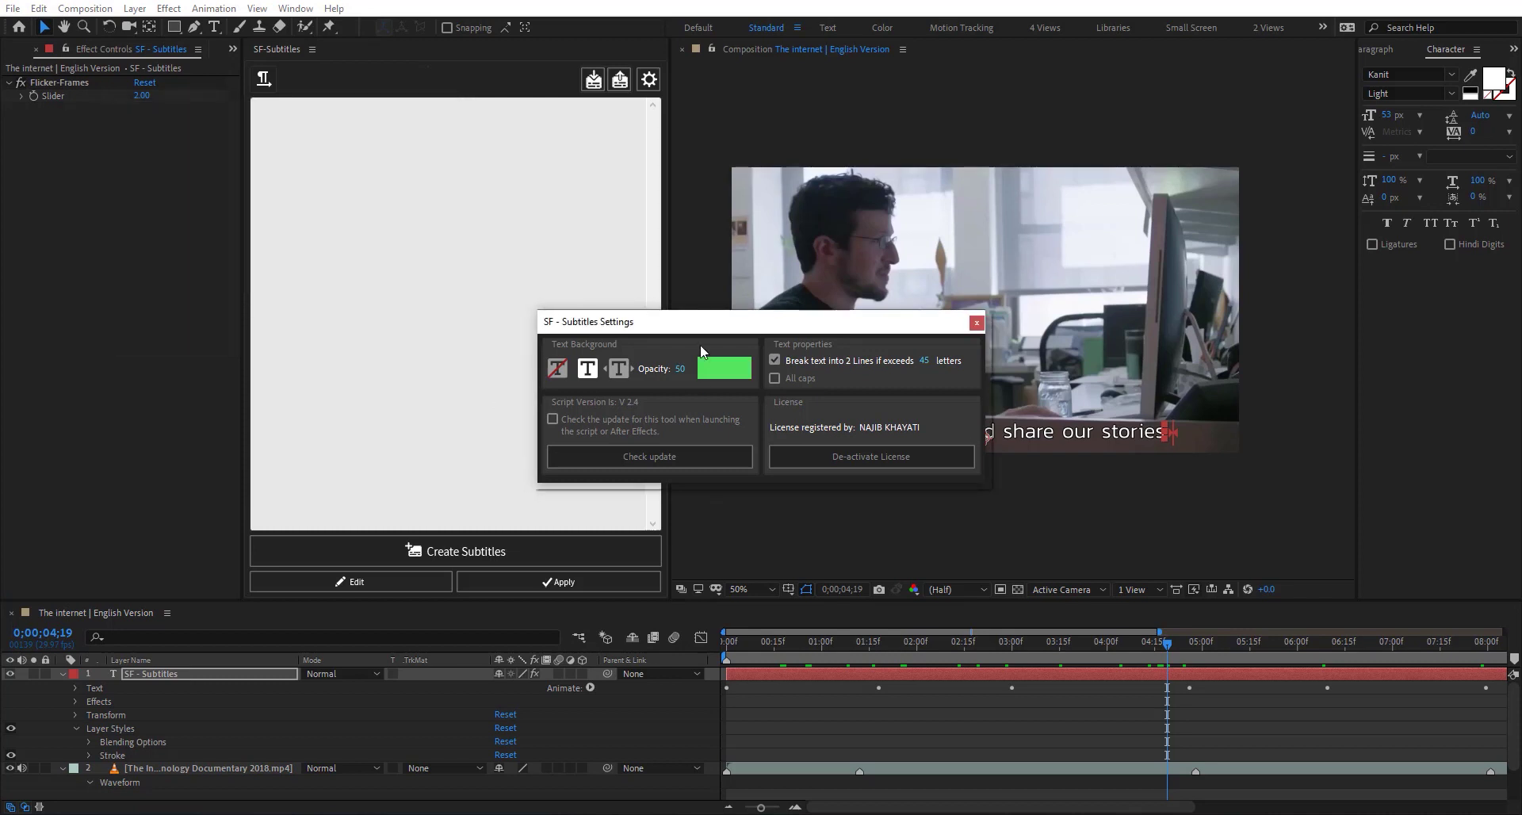
click(976, 322)
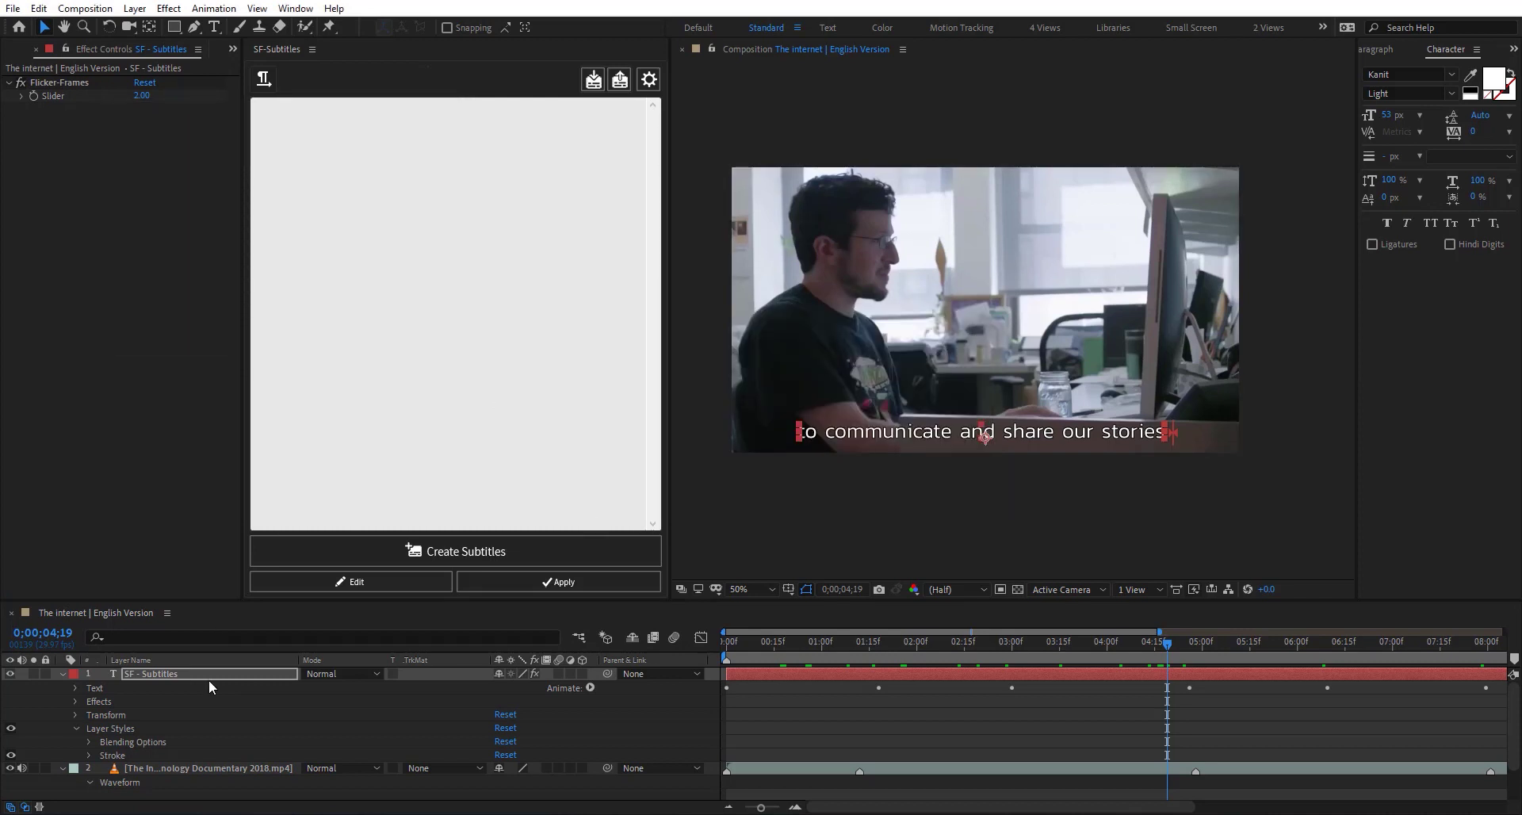
Step: Delete the SF - Subtitles layer and recreate the subtitles from the pasted split transcript with the green background
click(207, 676)
key(Delete)
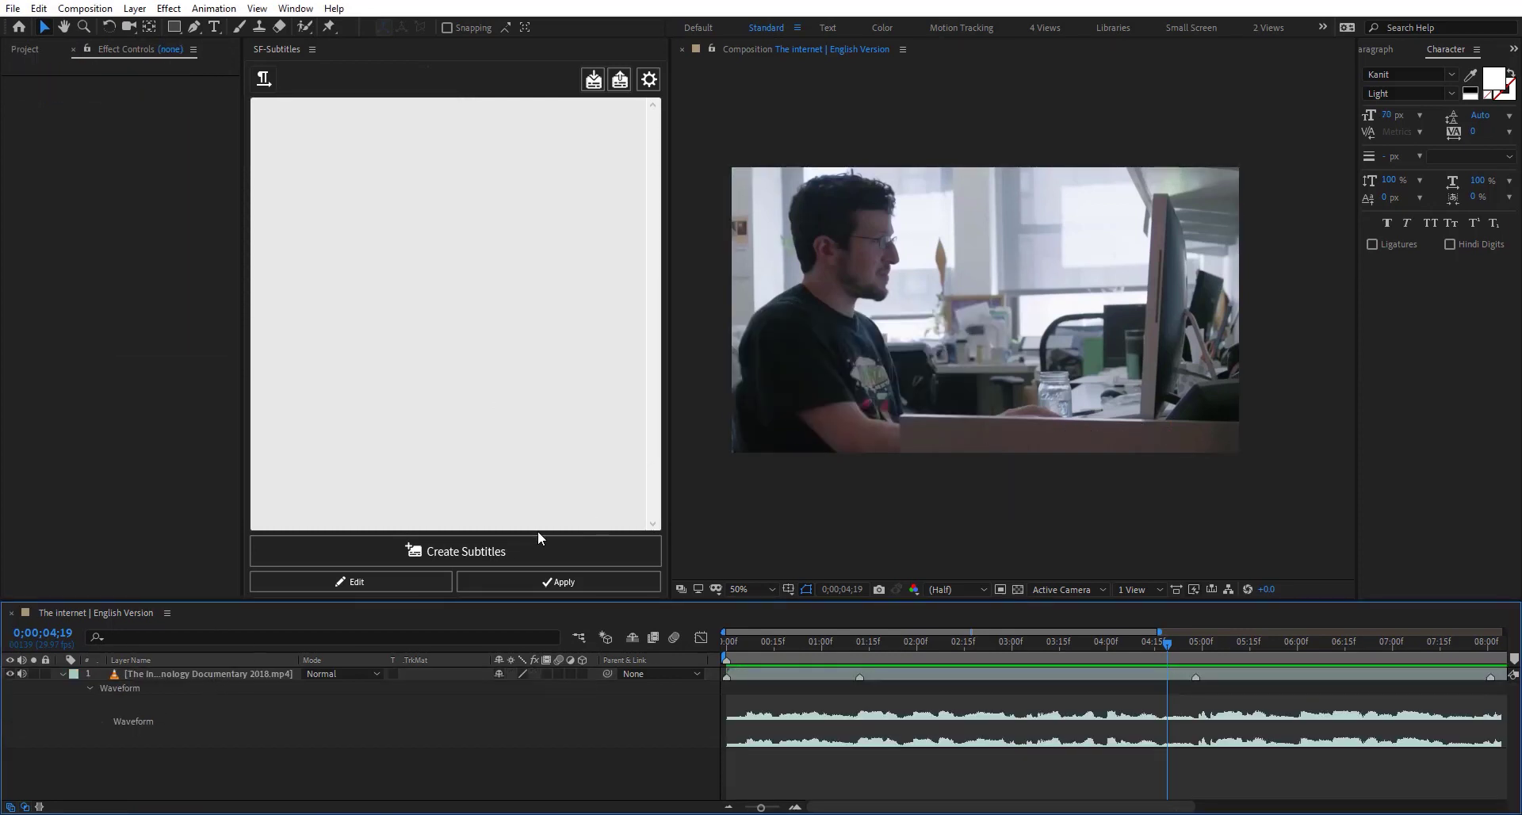
click(503, 552)
click(822, 463)
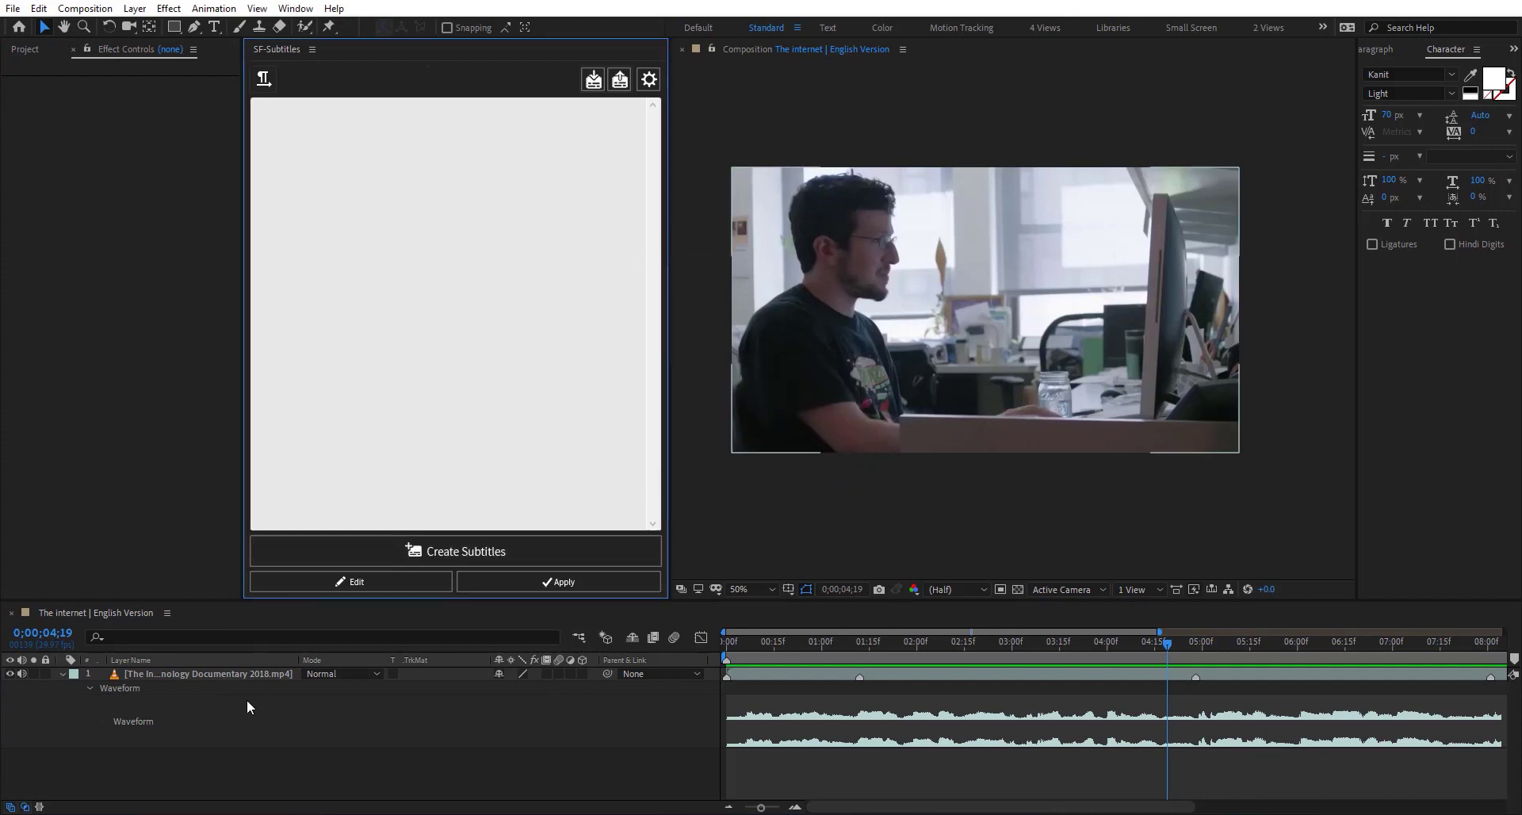
click(414, 272)
text(as a species we have an inbuilt need to connect with others to communicate and share our stories  to create community in essence  and the internet empowers us to do that in ways we never before imagined)
click(414, 553)
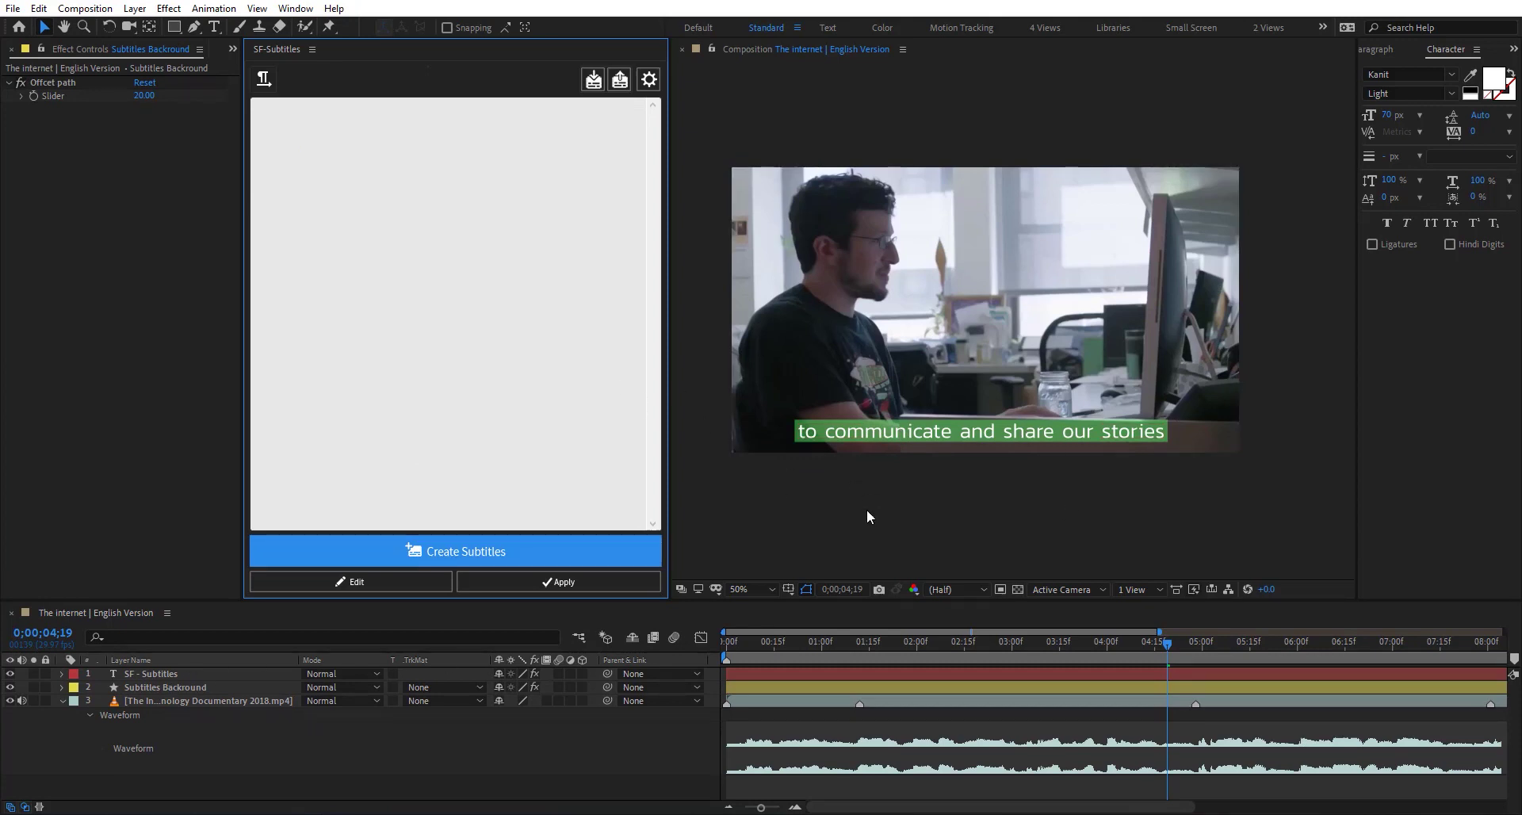
Step: Examine the green background around the two-line caption and review the script's letter limit for breaking text into two lines
click(194, 684)
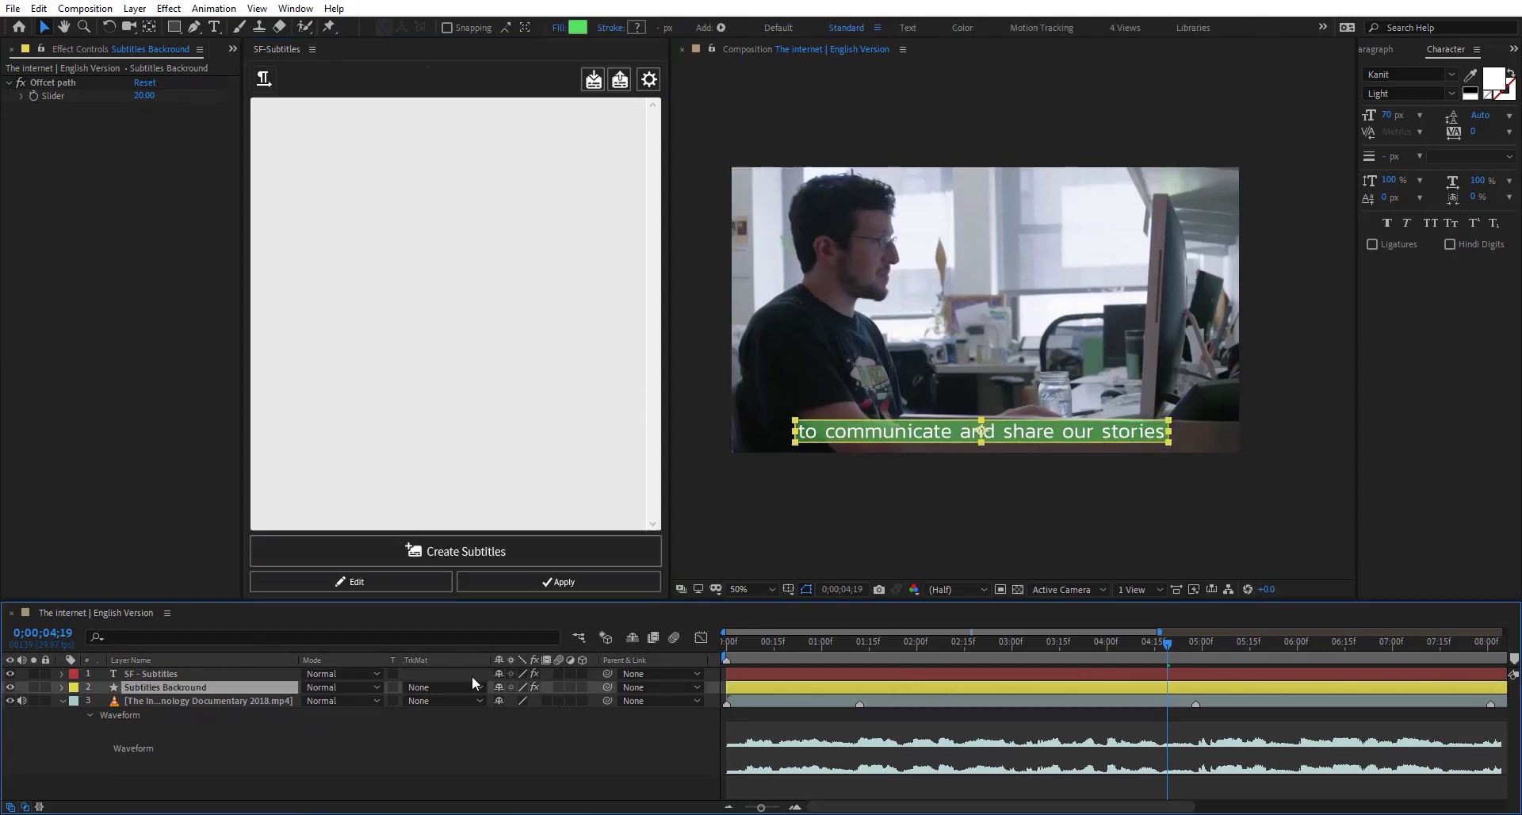
drag(1044, 638, 1010, 643)
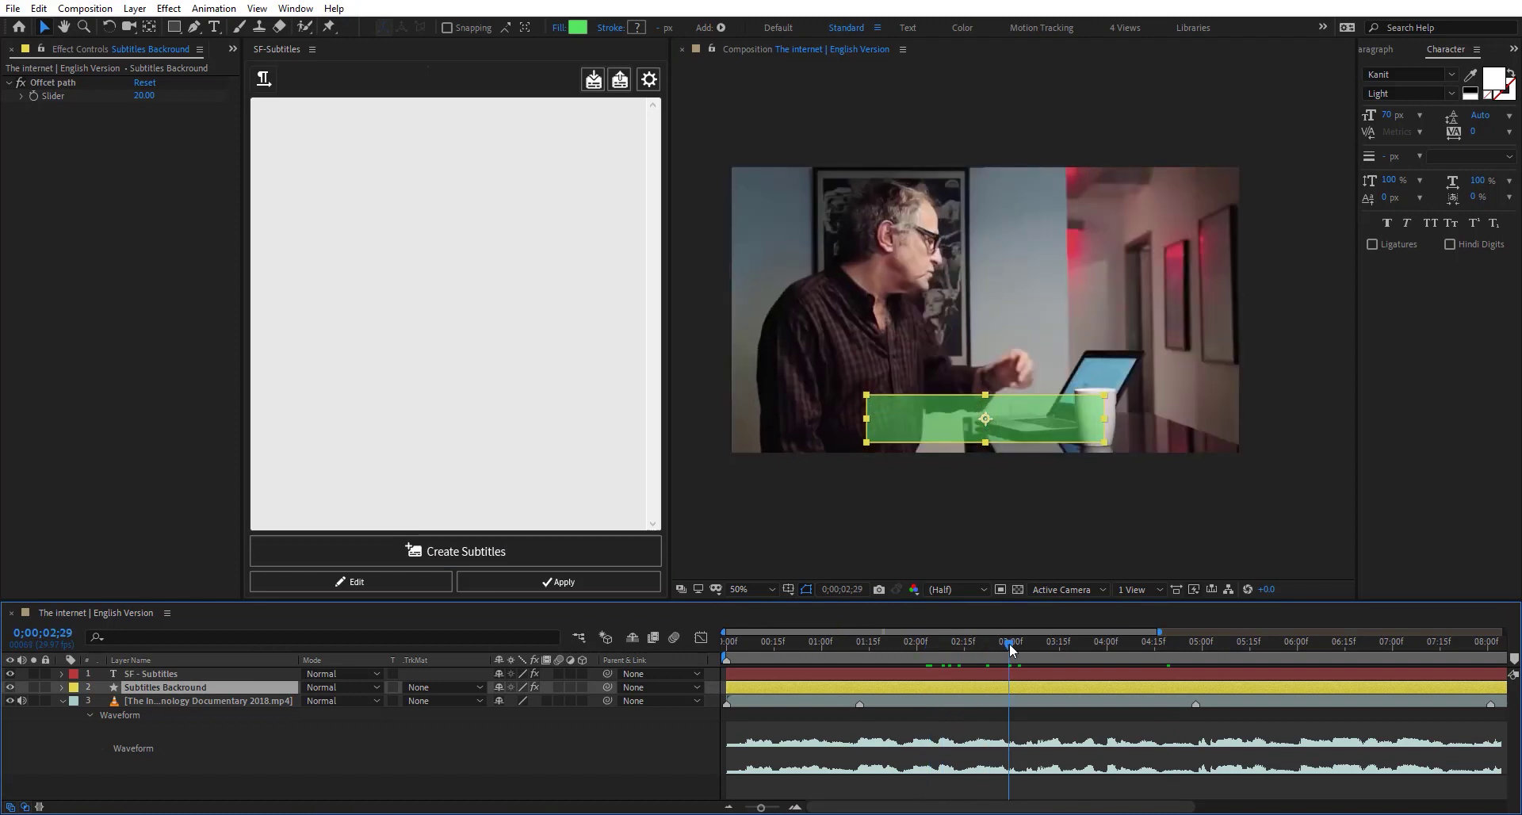
click(648, 79)
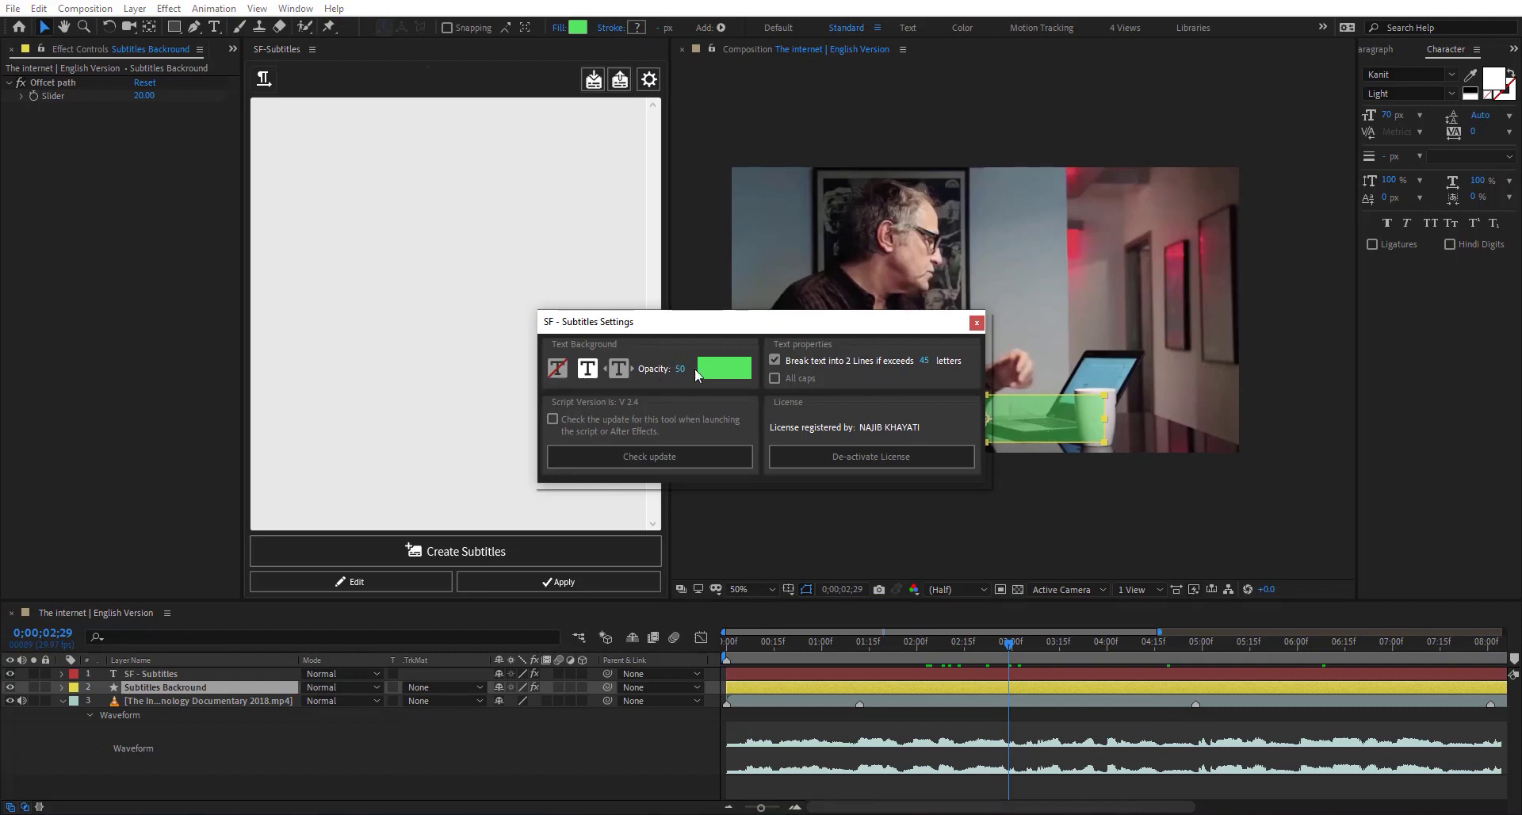
drag(694, 325, 451, 330)
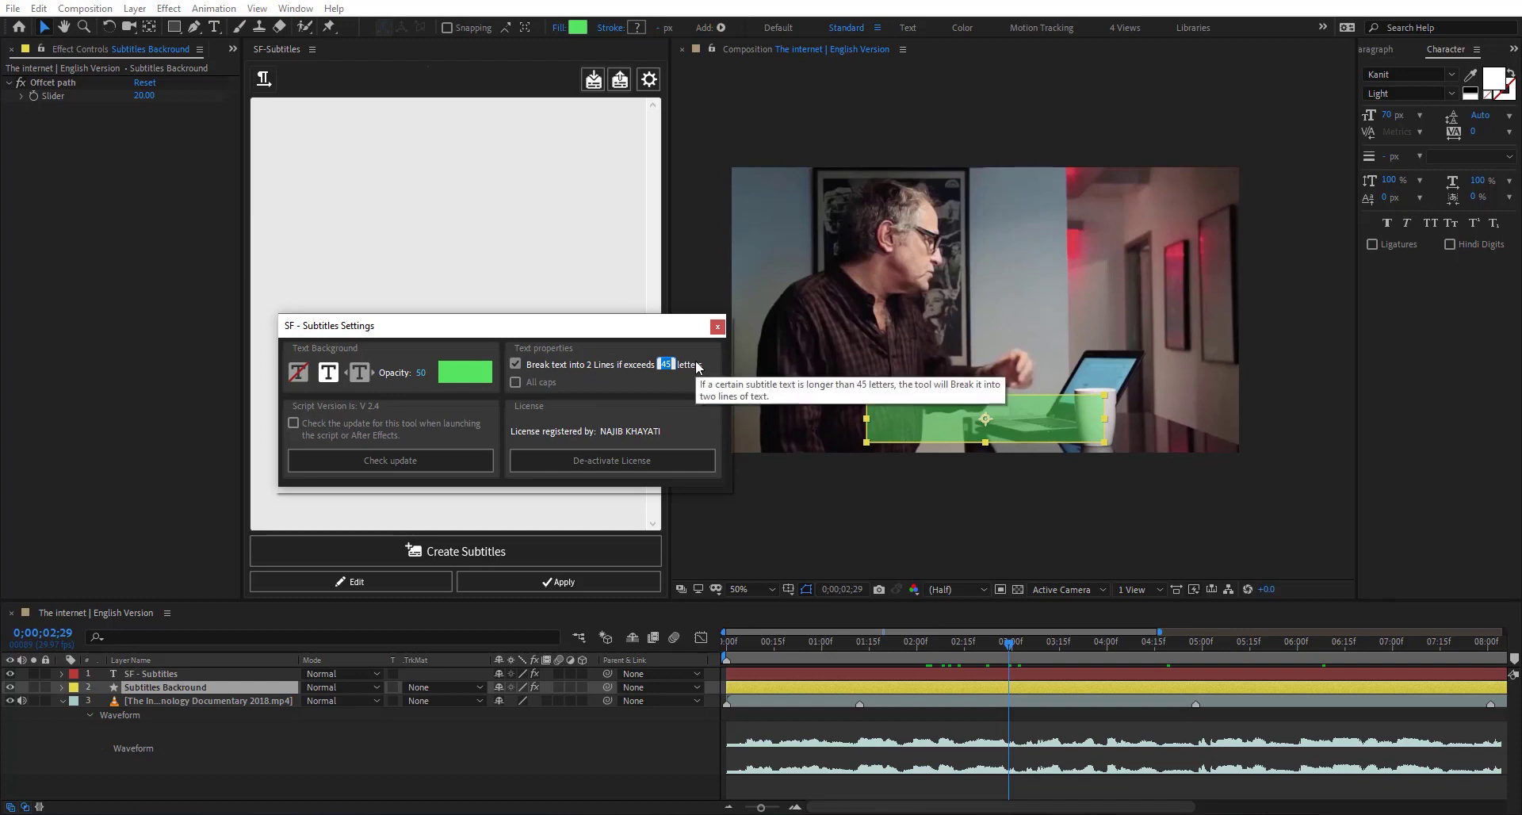
key(Return)
click(717, 327)
Step: Paste the split transcript into the script's text area and join "to communicate and share our stories" to the line before it
click(292, 169)
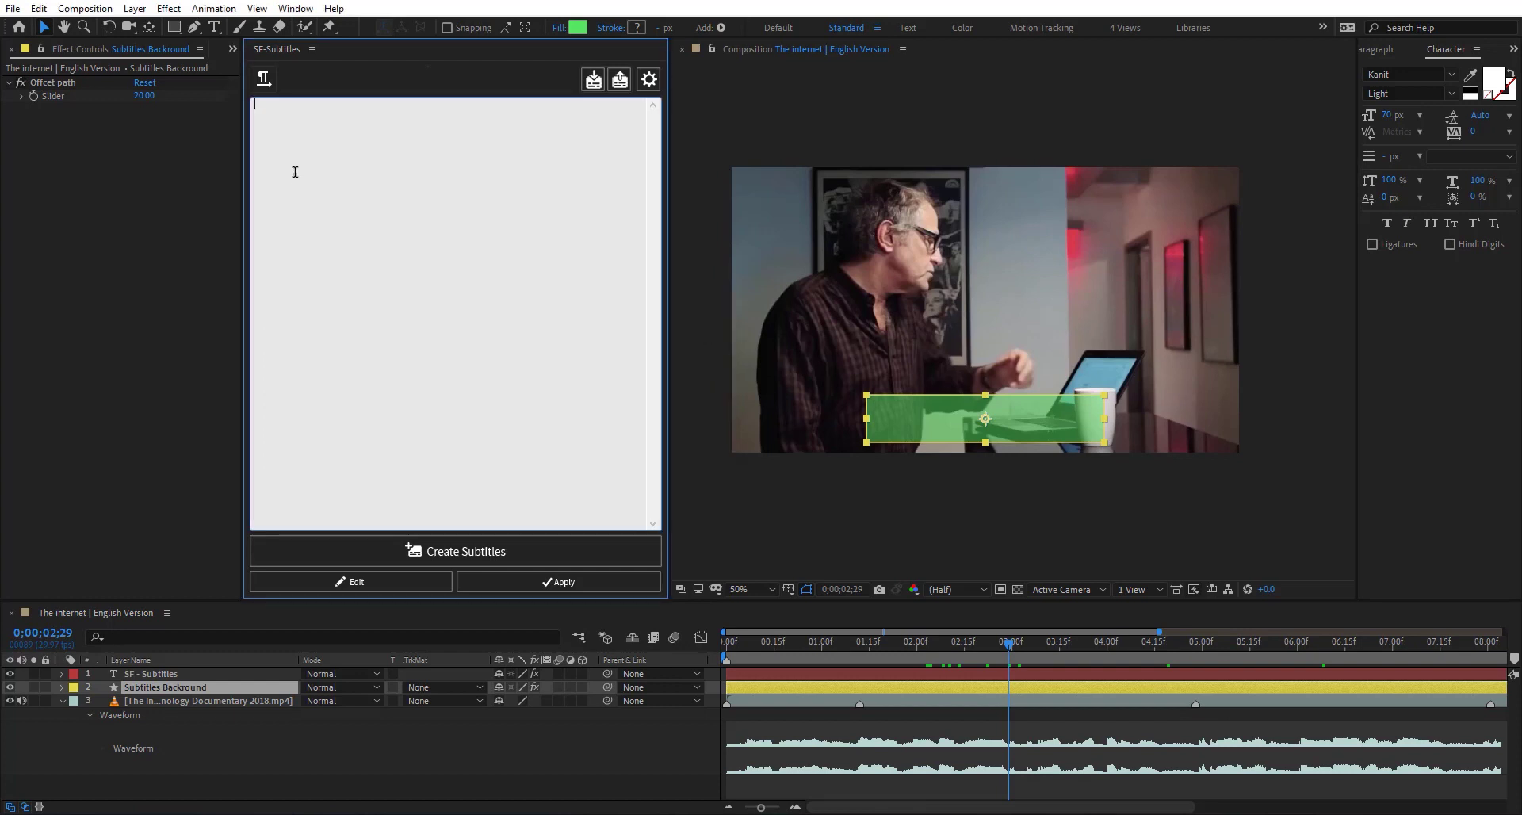
text(as a species we have an inbuilt need to connect with others to communicate and share our stories  to create community in essence  and the internet empowers us to do that in ways we never before imagined)
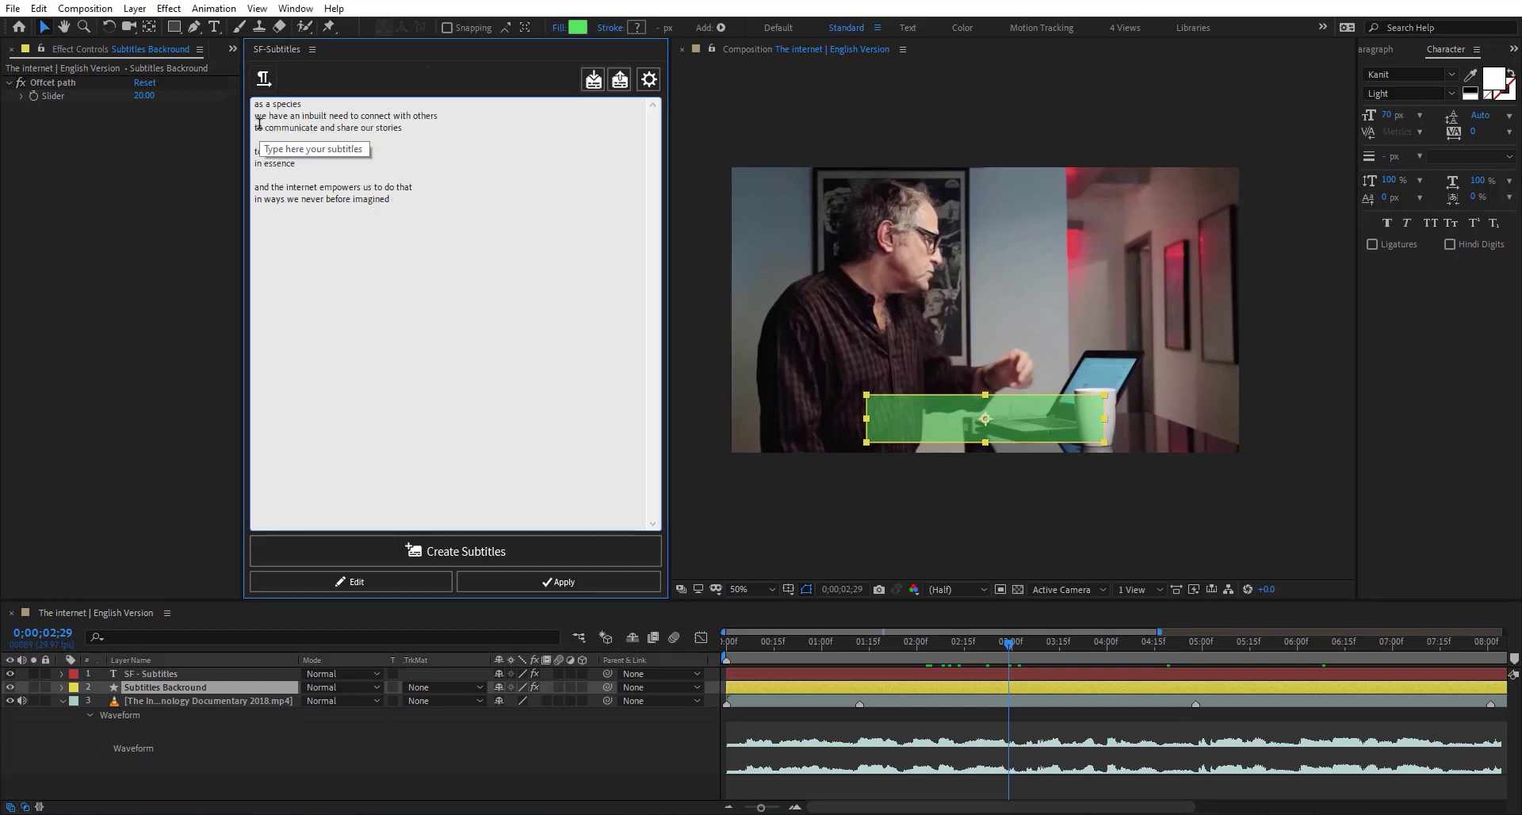
click(254, 128)
key(BackSpace)
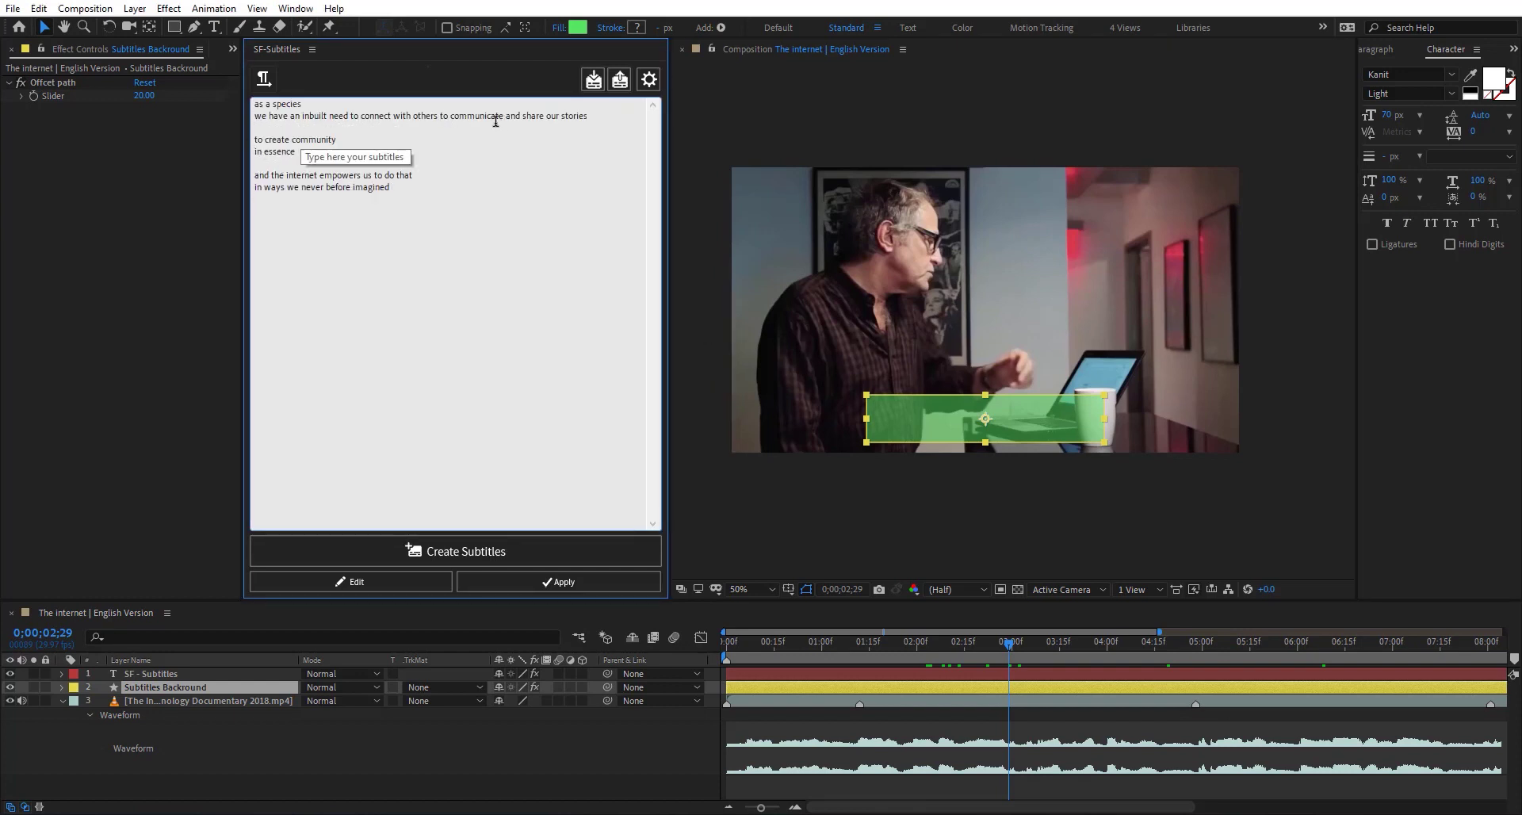
Step: Replace both subtitle layers with new subtitles created from the joined transcript and scrub through the long caption
shift+click(153, 669)
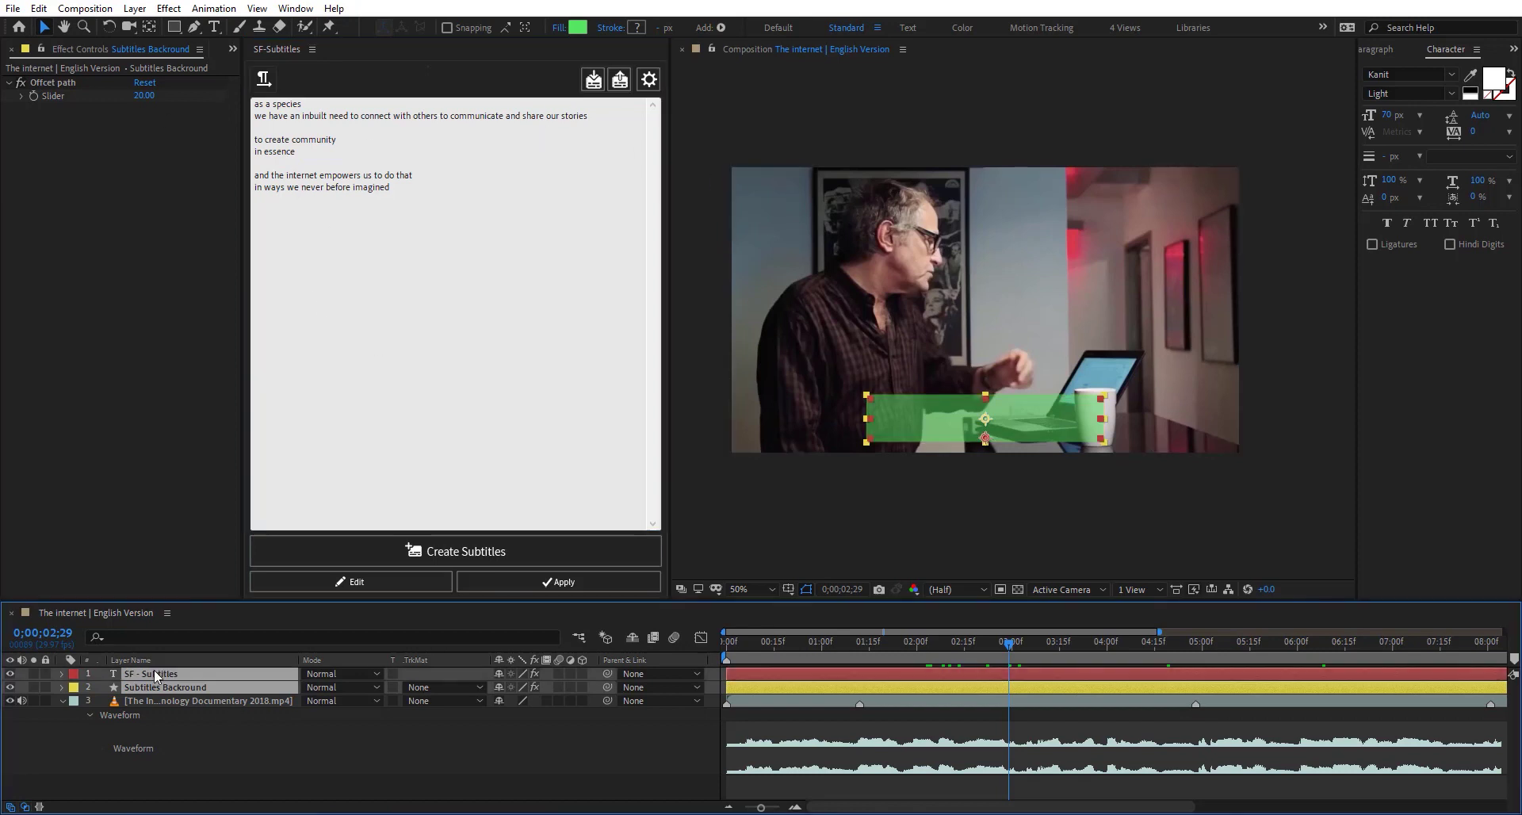
key(Delete)
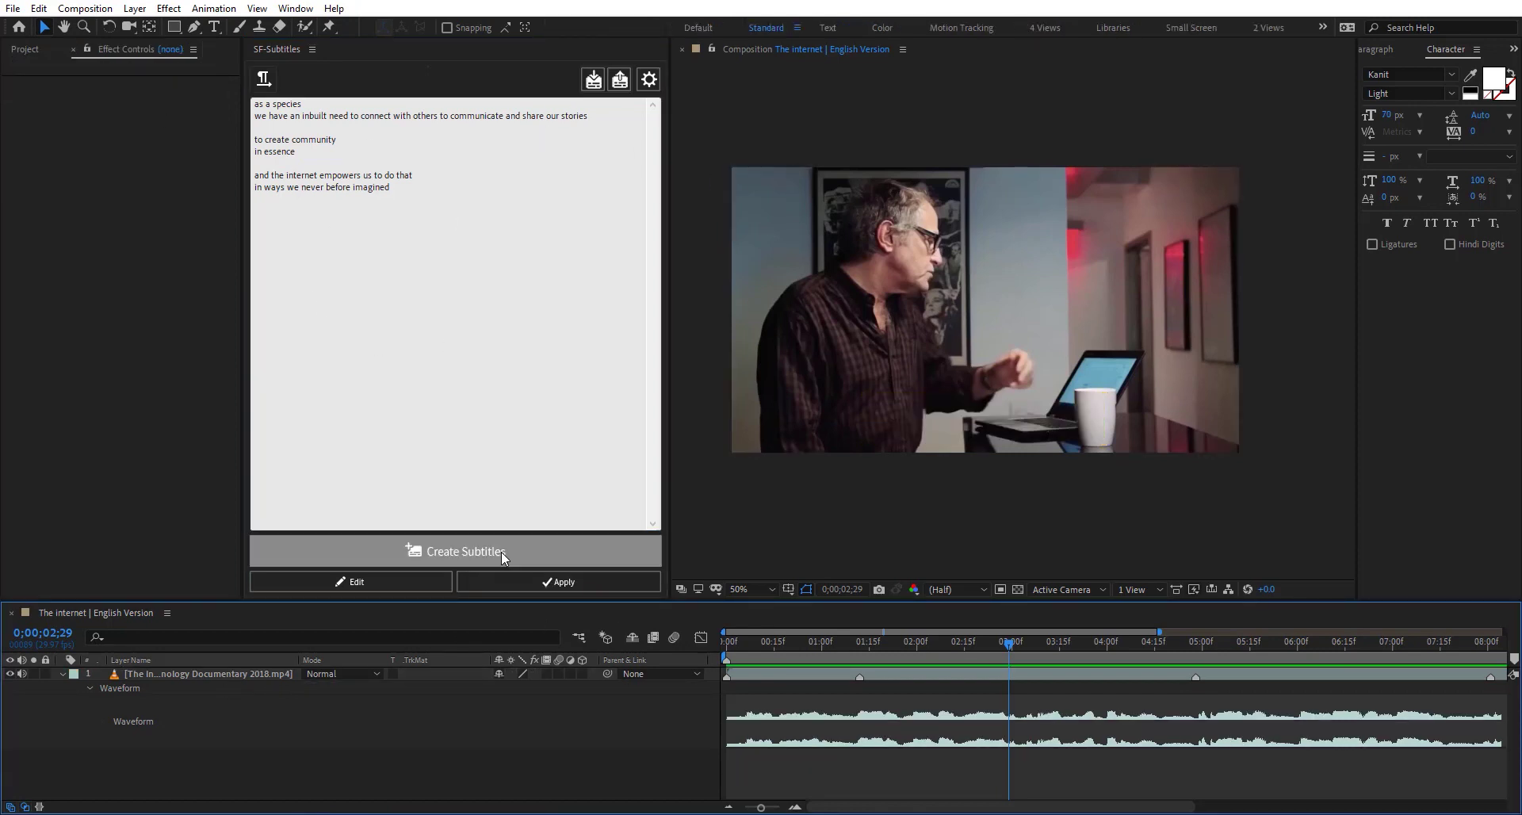
click(495, 553)
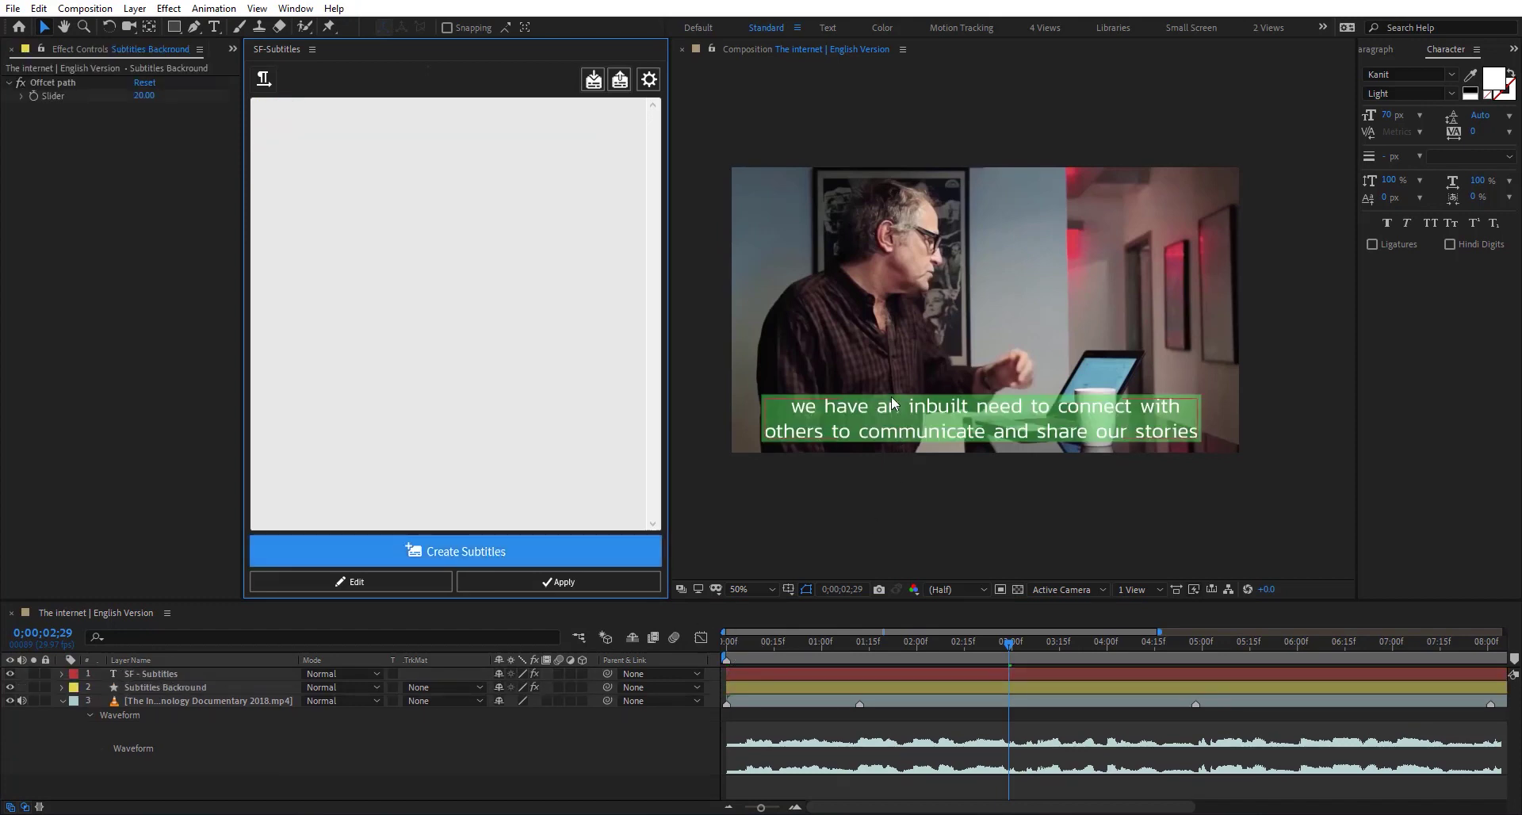
drag(753, 649, 934, 679)
click(963, 644)
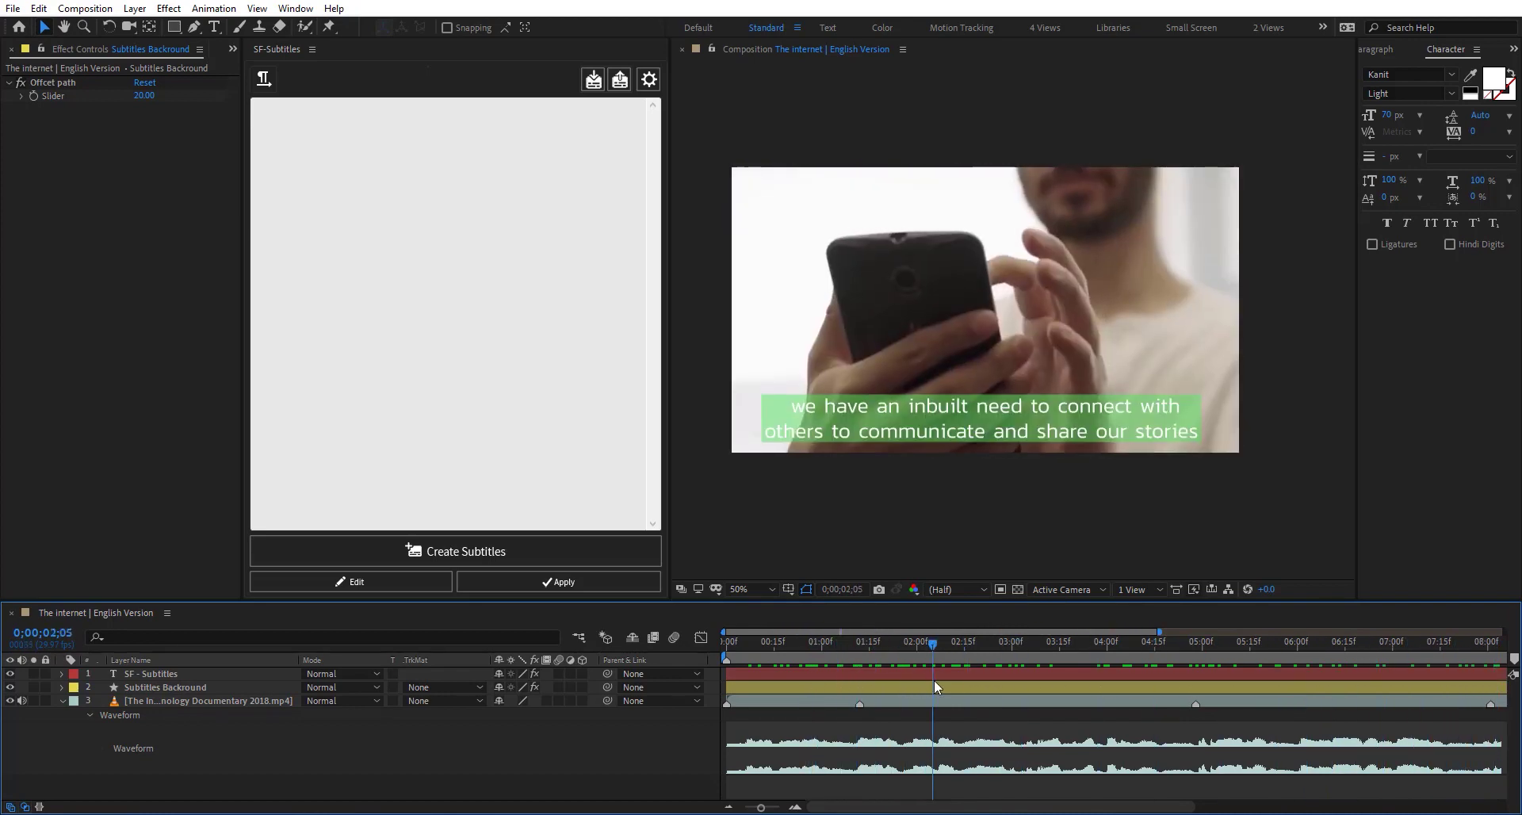
Step: Load the SF - Subtitles layer's captions back into the script's text area for editing
click(355, 584)
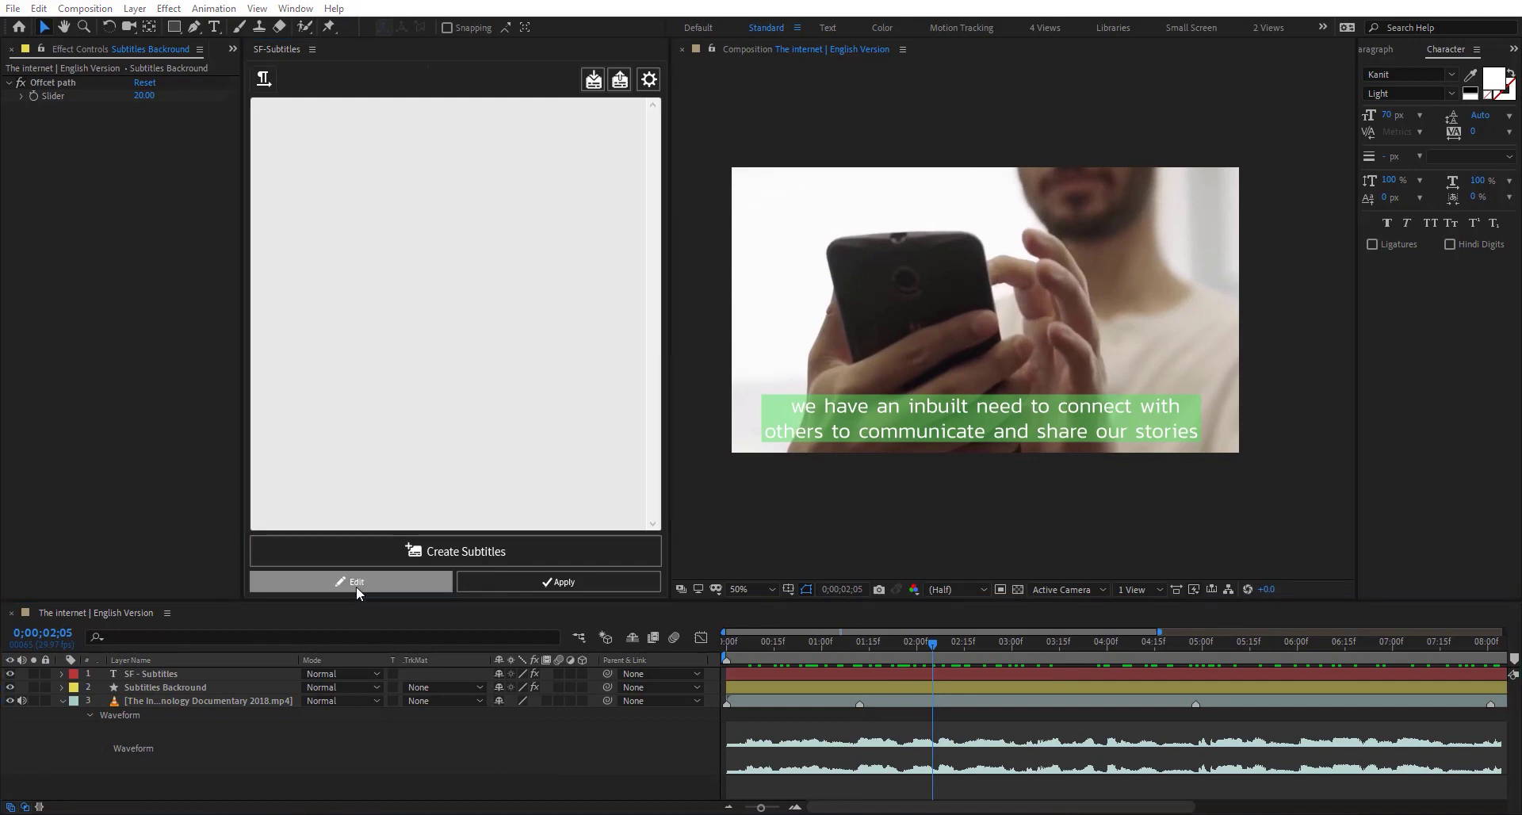
click(846, 469)
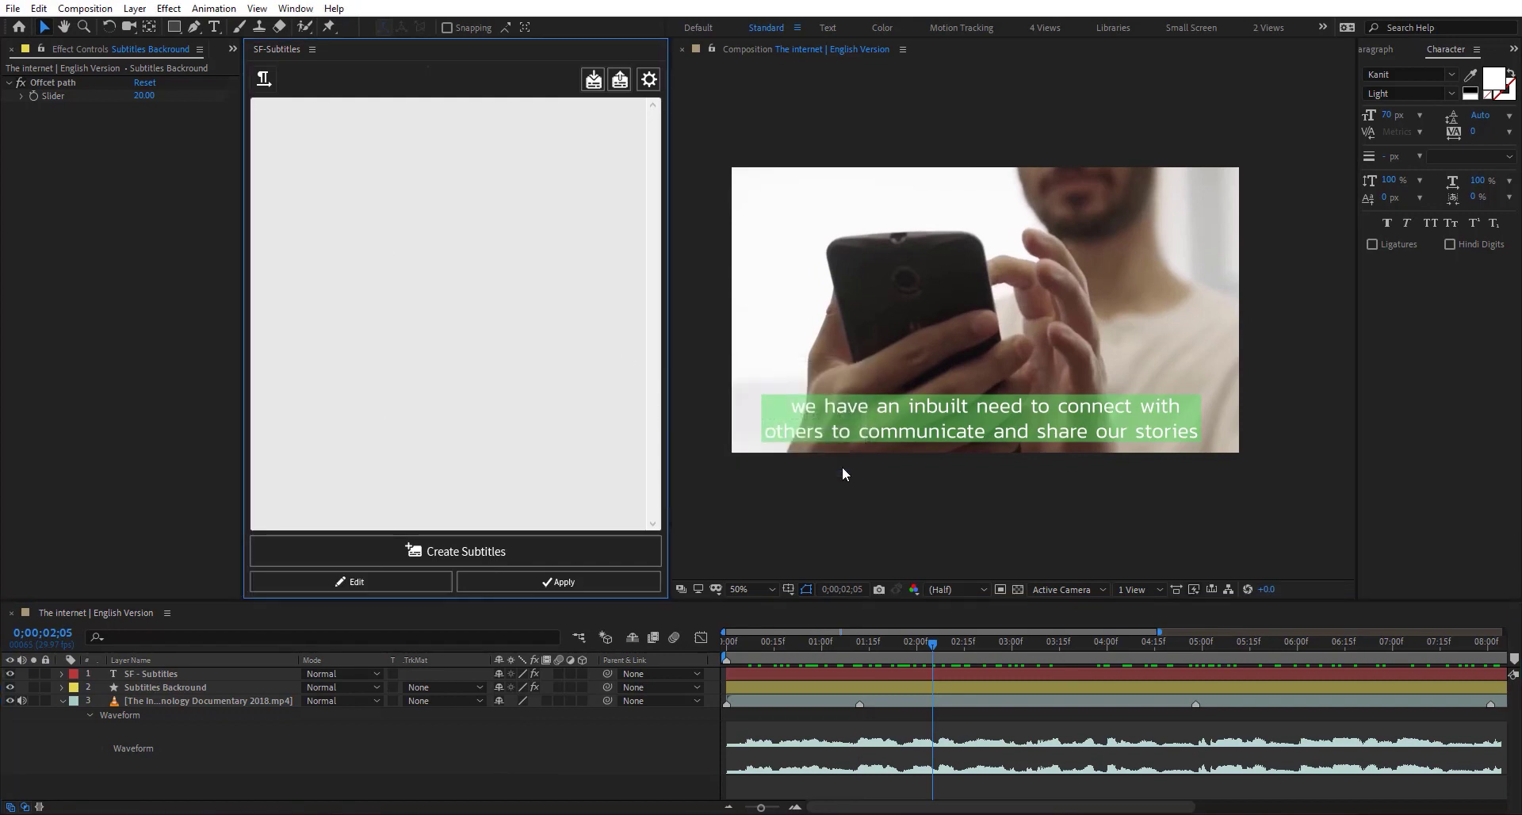
click(221, 673)
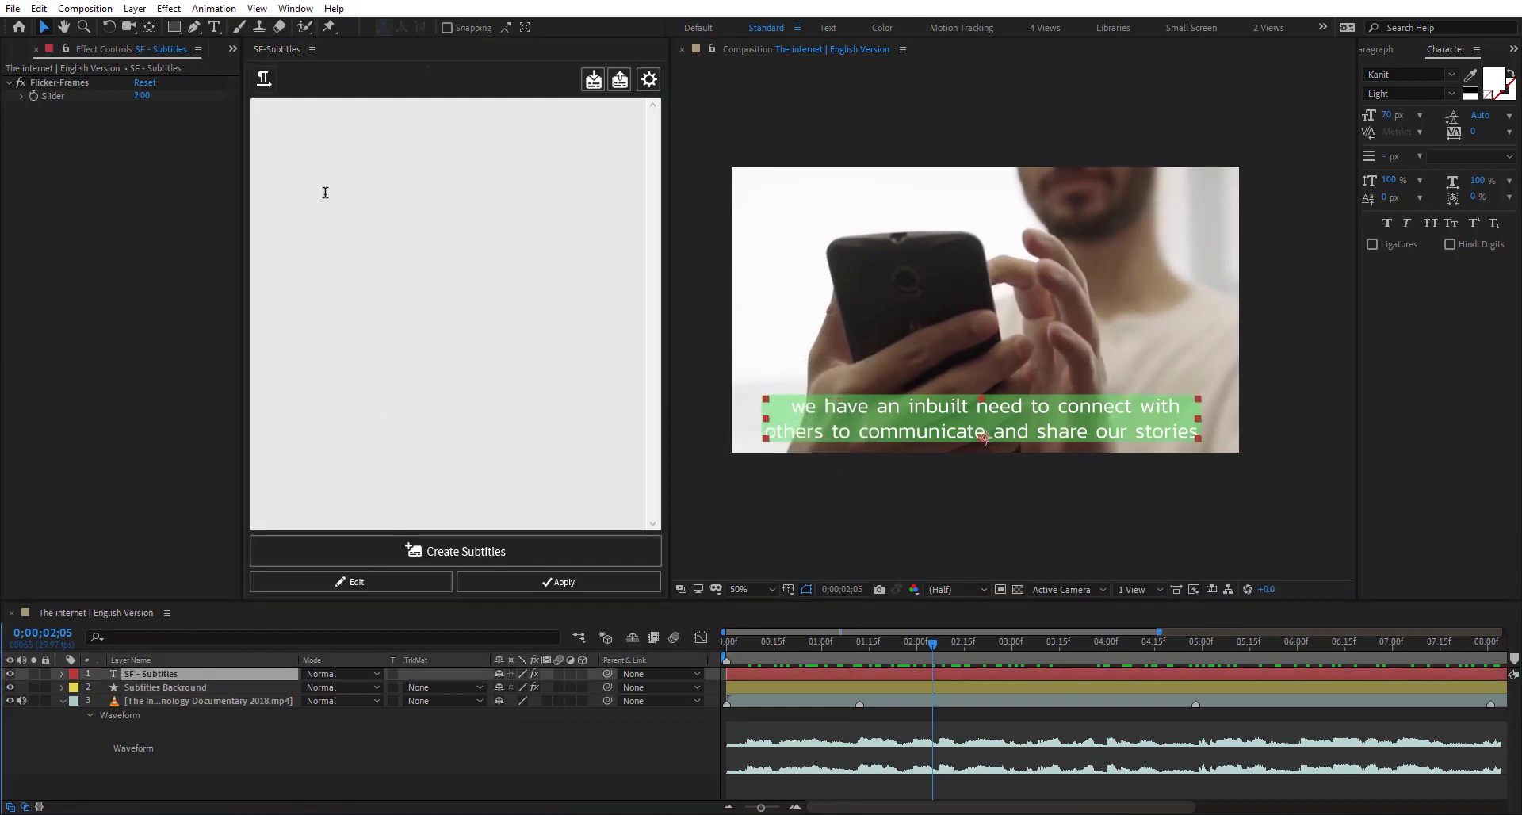
click(374, 581)
Step: Set the script to break text into two lines when it exceeds 45 letters
click(648, 79)
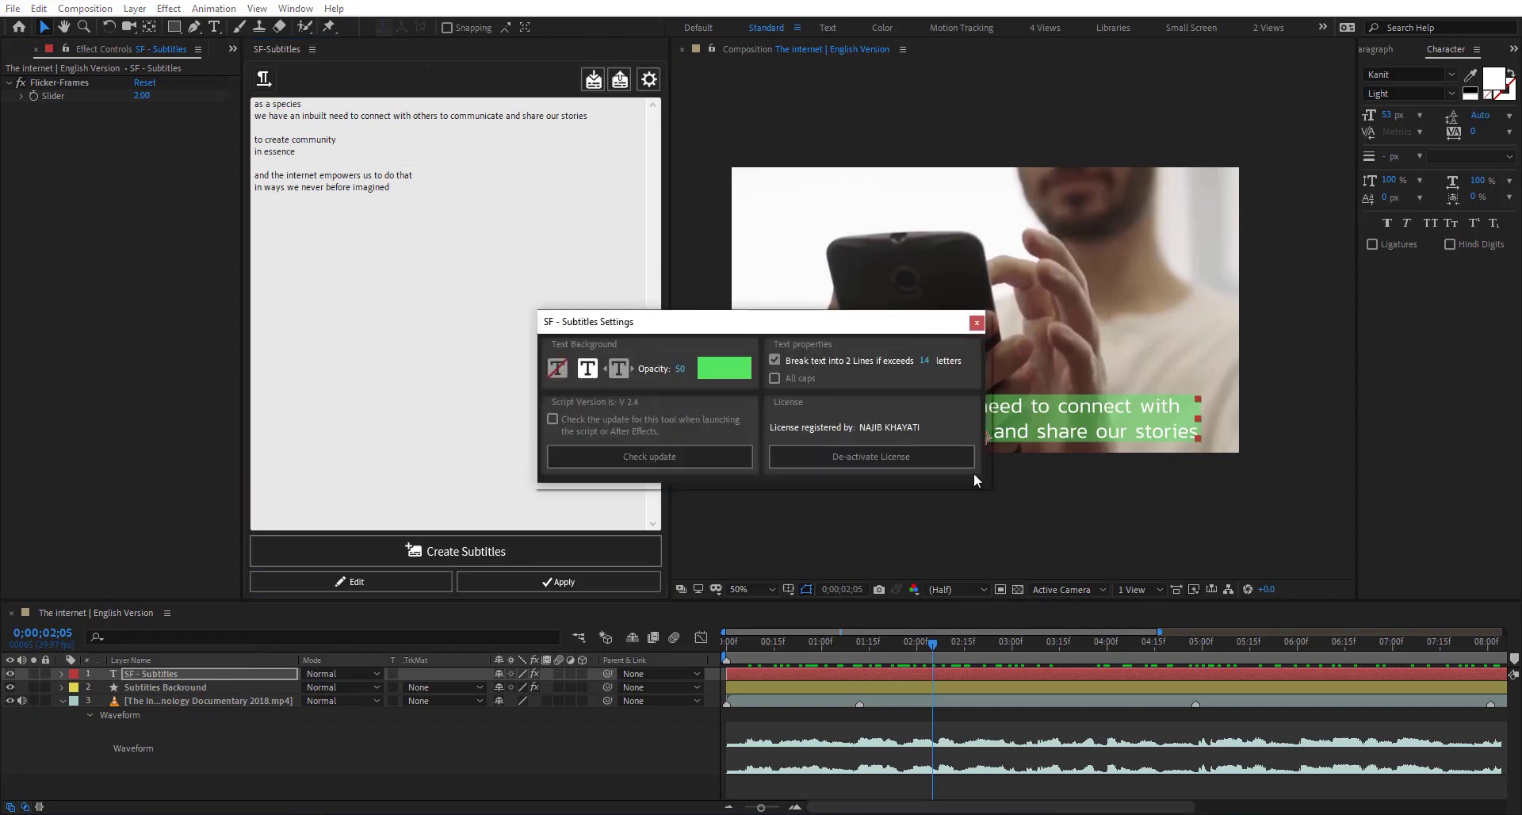
double_click(924, 360)
text(45)
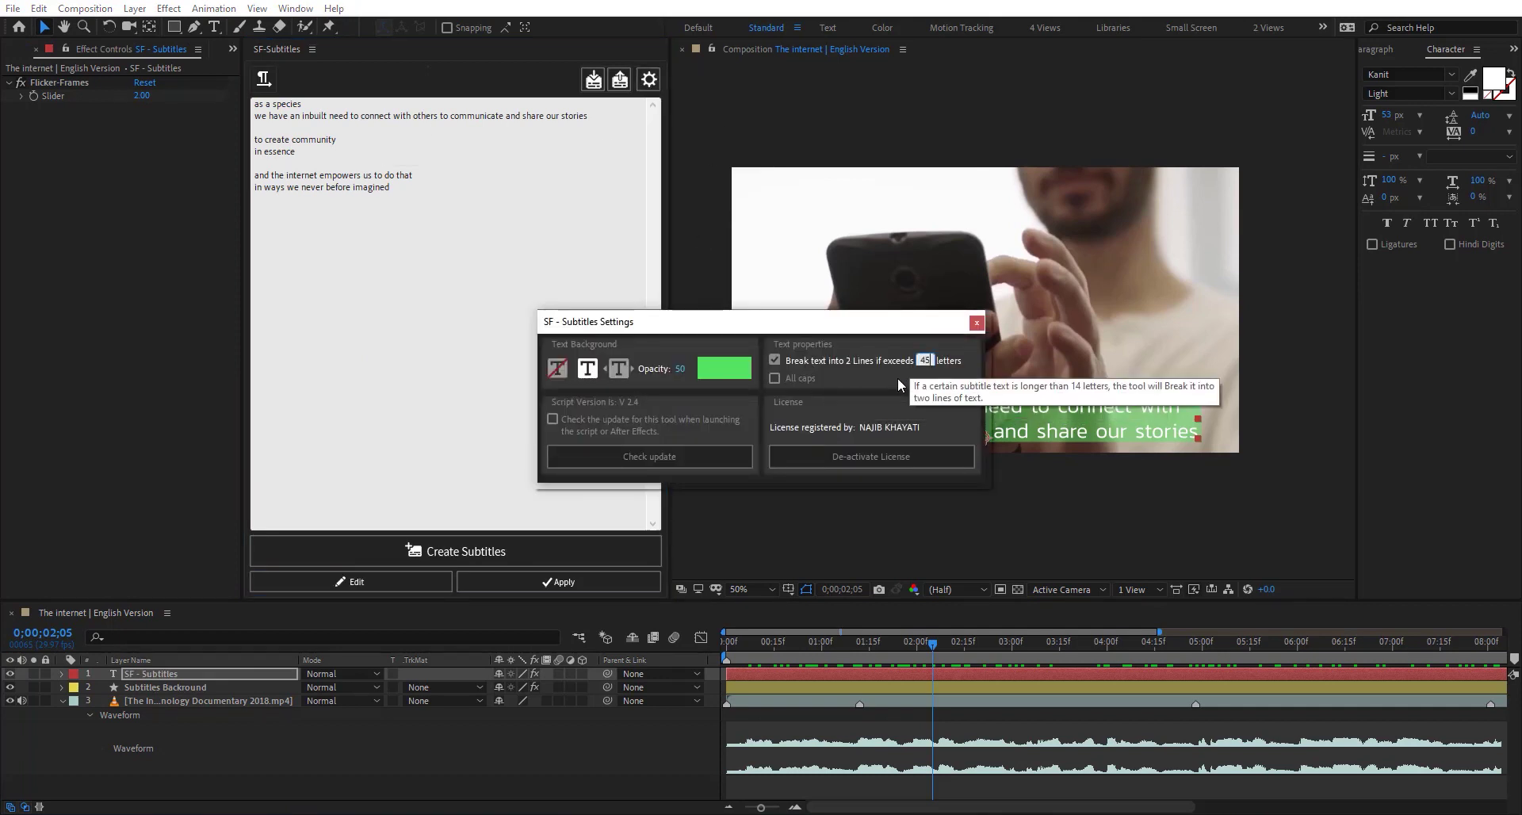
key(Return)
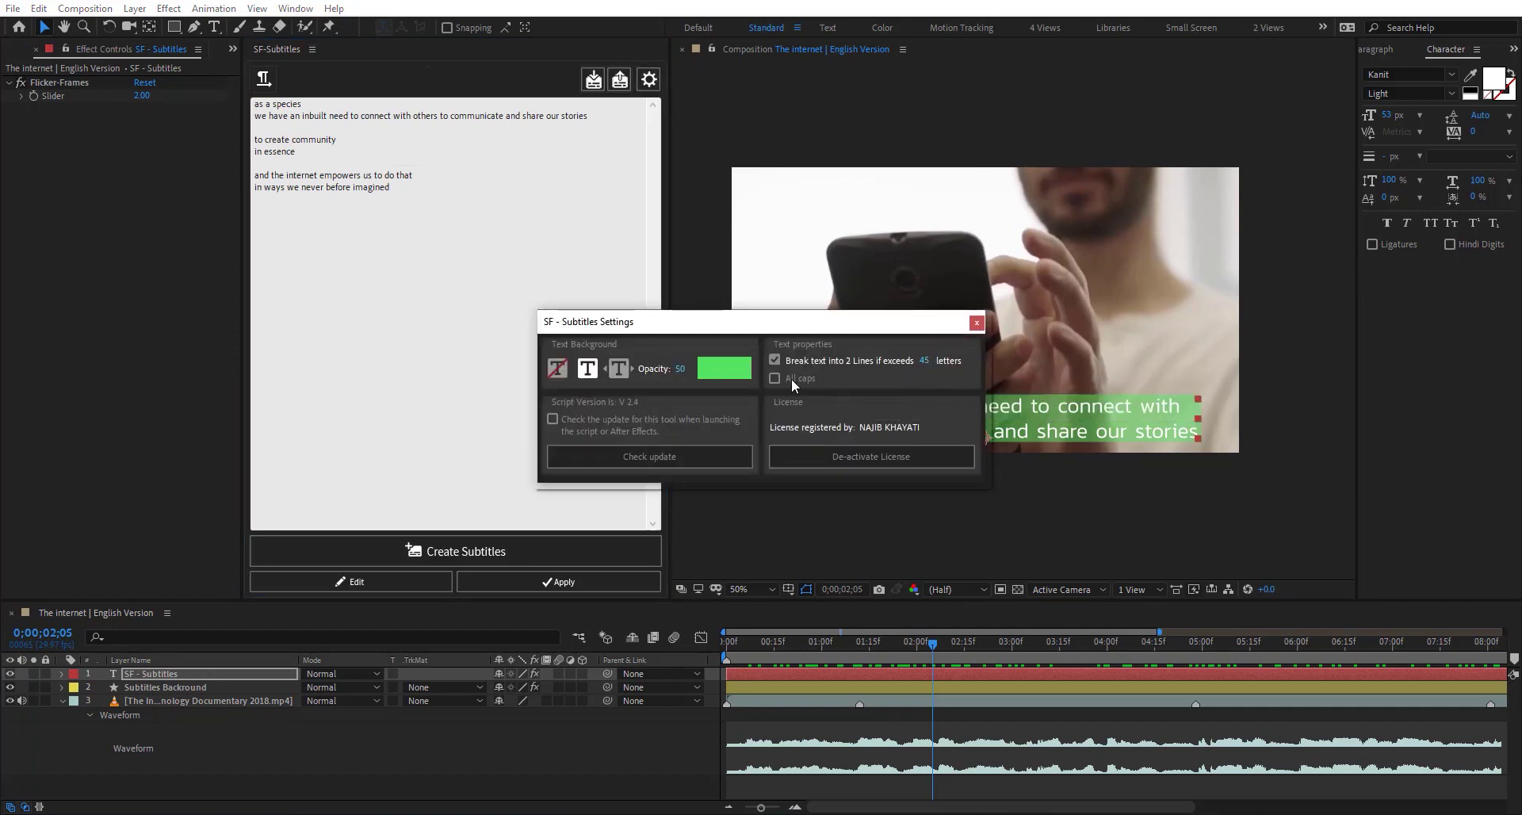
click(977, 323)
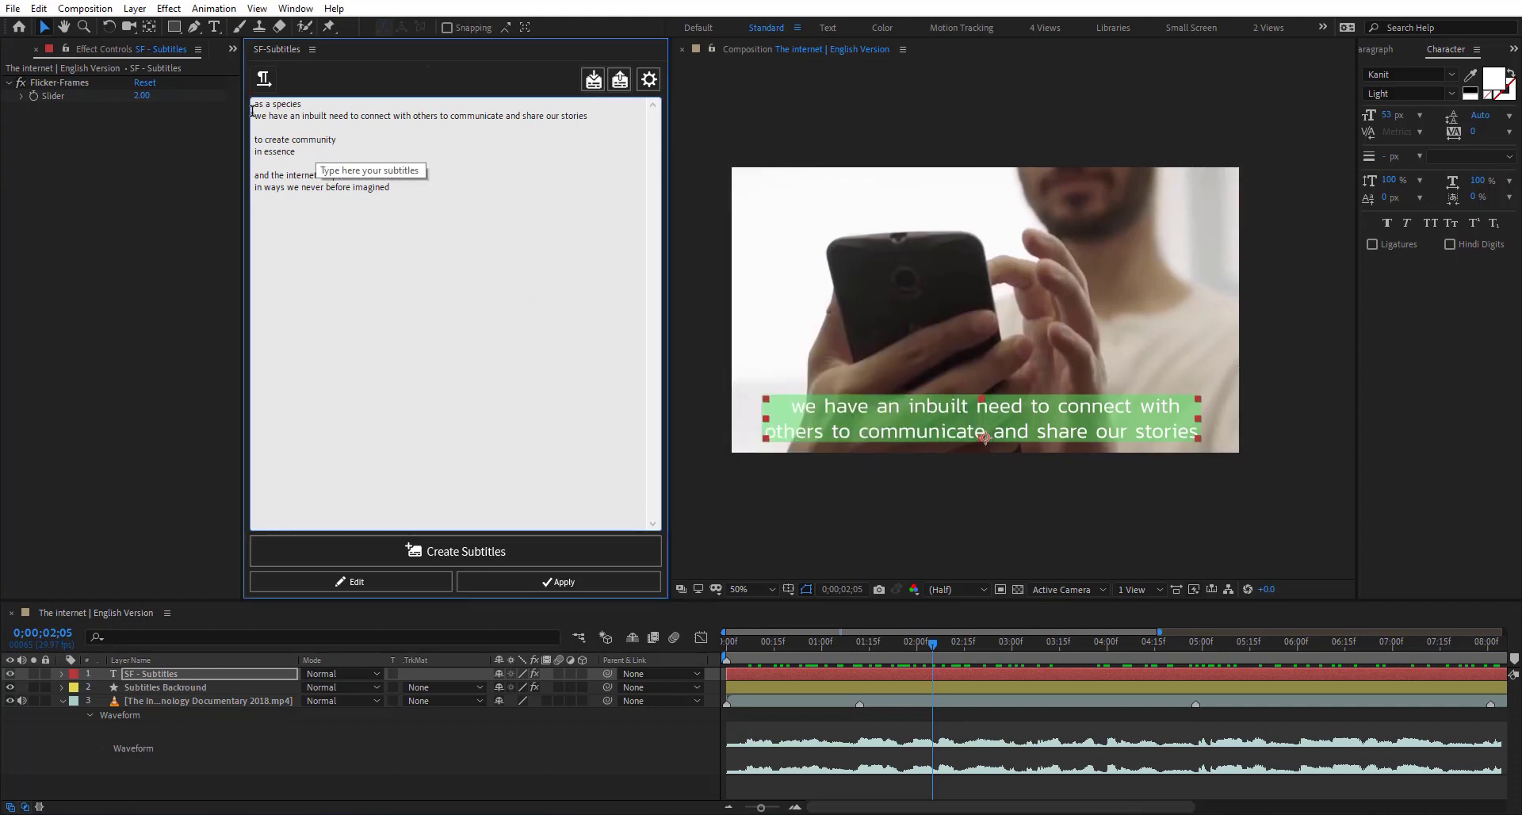
Step: Copy the whole transcript from the script's text area
drag(254, 104, 459, 193)
click(402, 198)
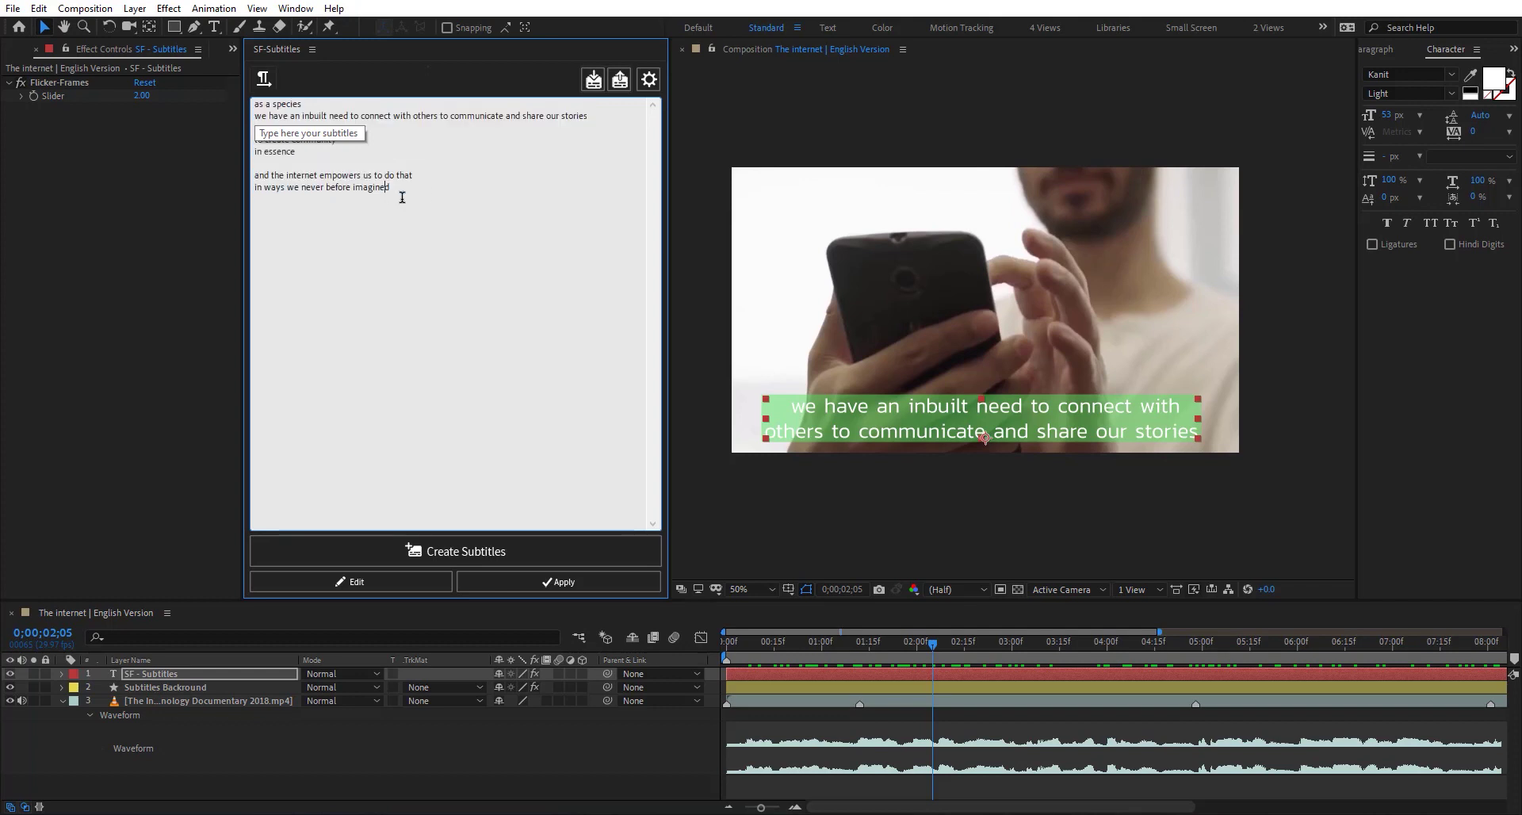
key(ctrl+a)
key(ctrl+c)
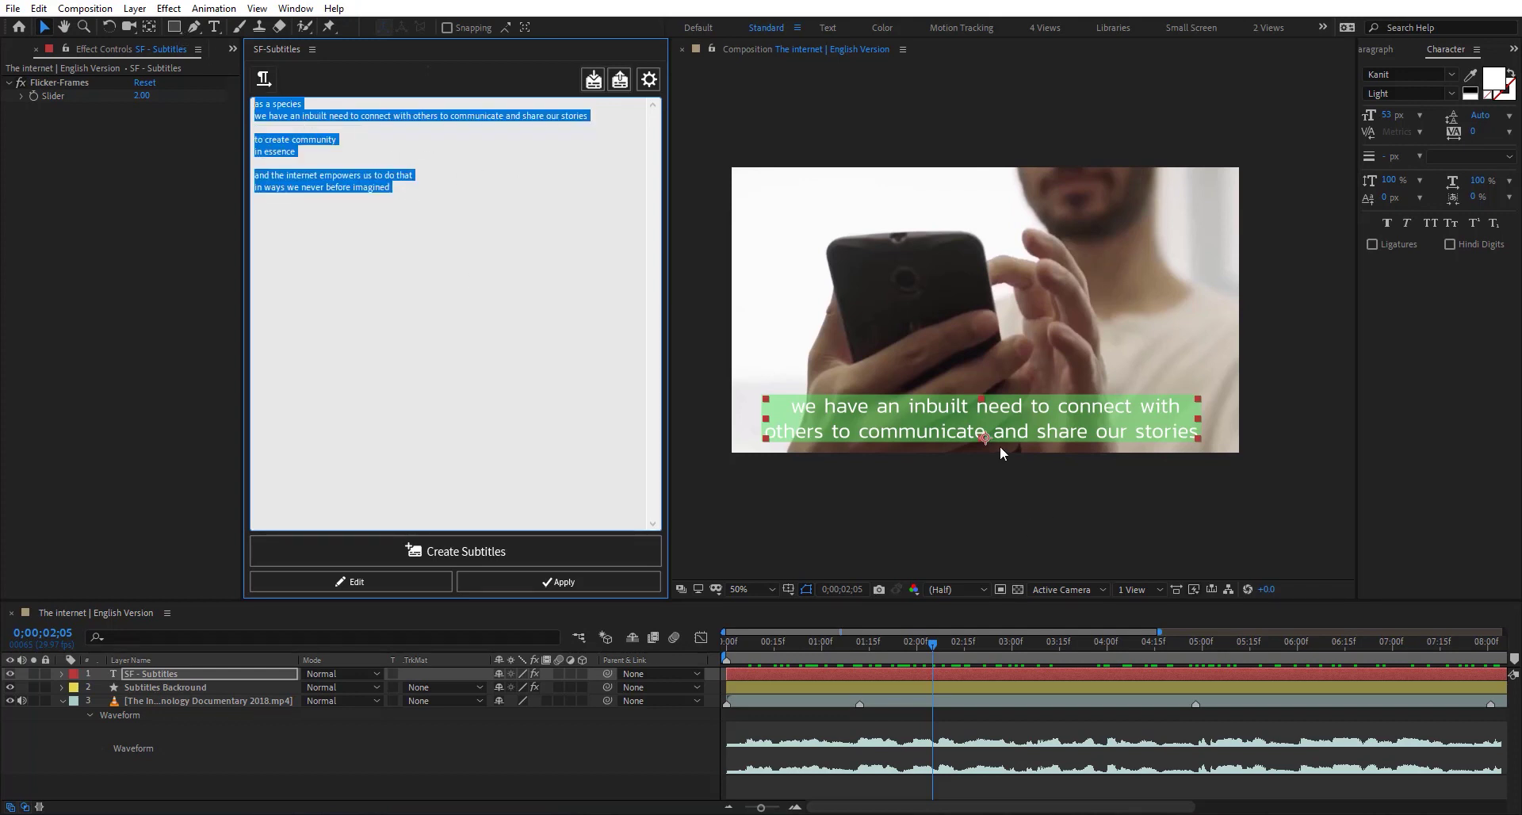
Step: Delete the SF - Subtitles and Subtitles Backround layers, keeping the transcript in the text area
click(211, 687)
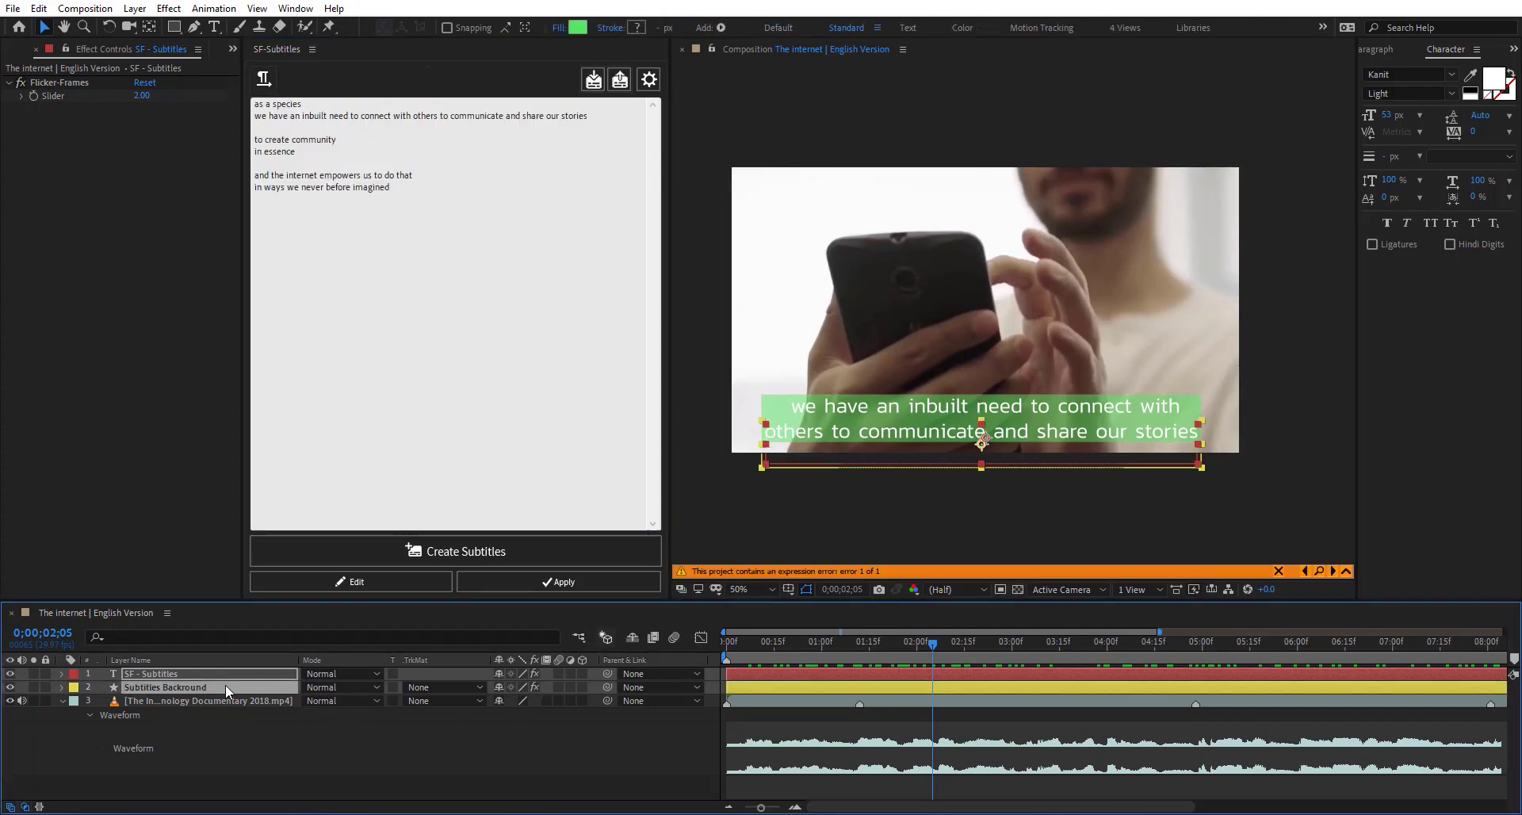
click(195, 690)
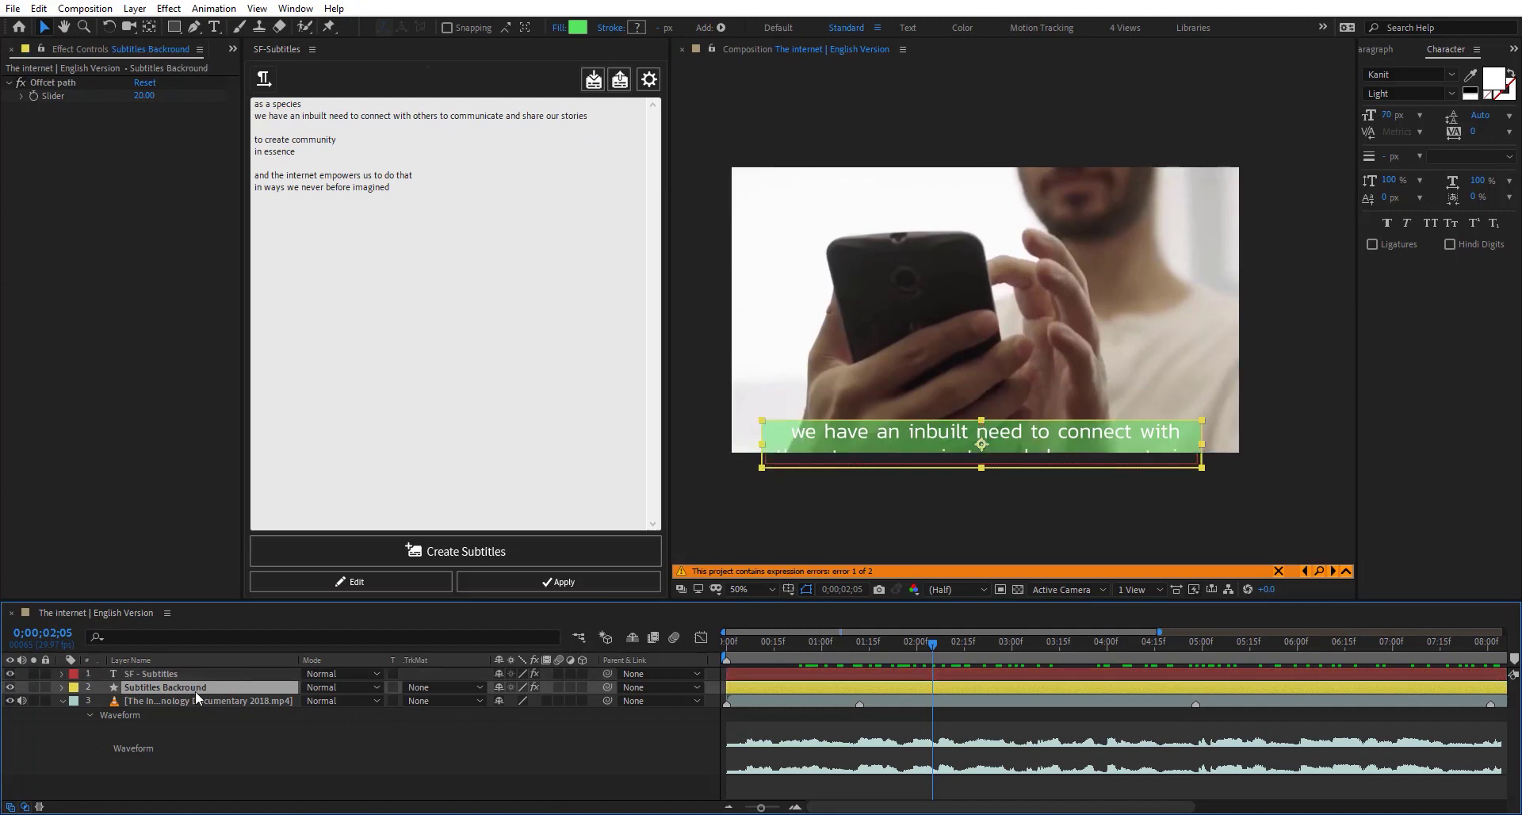
ctrl+click(187, 673)
key(Delete)
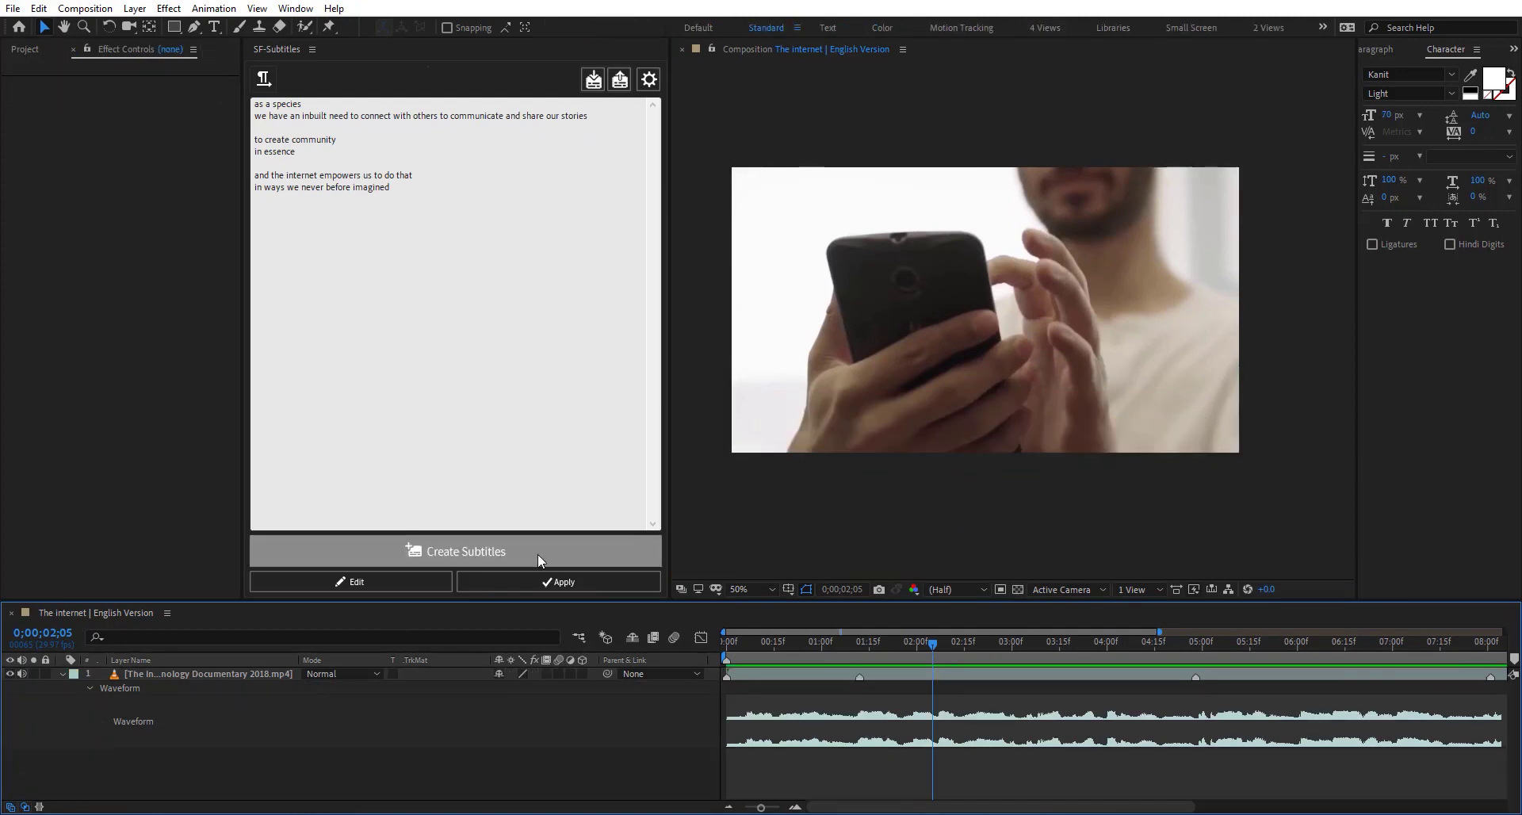
Step: Create subtitles from the transcript and preview the one-line and two-line captions along the timeline
click(538, 551)
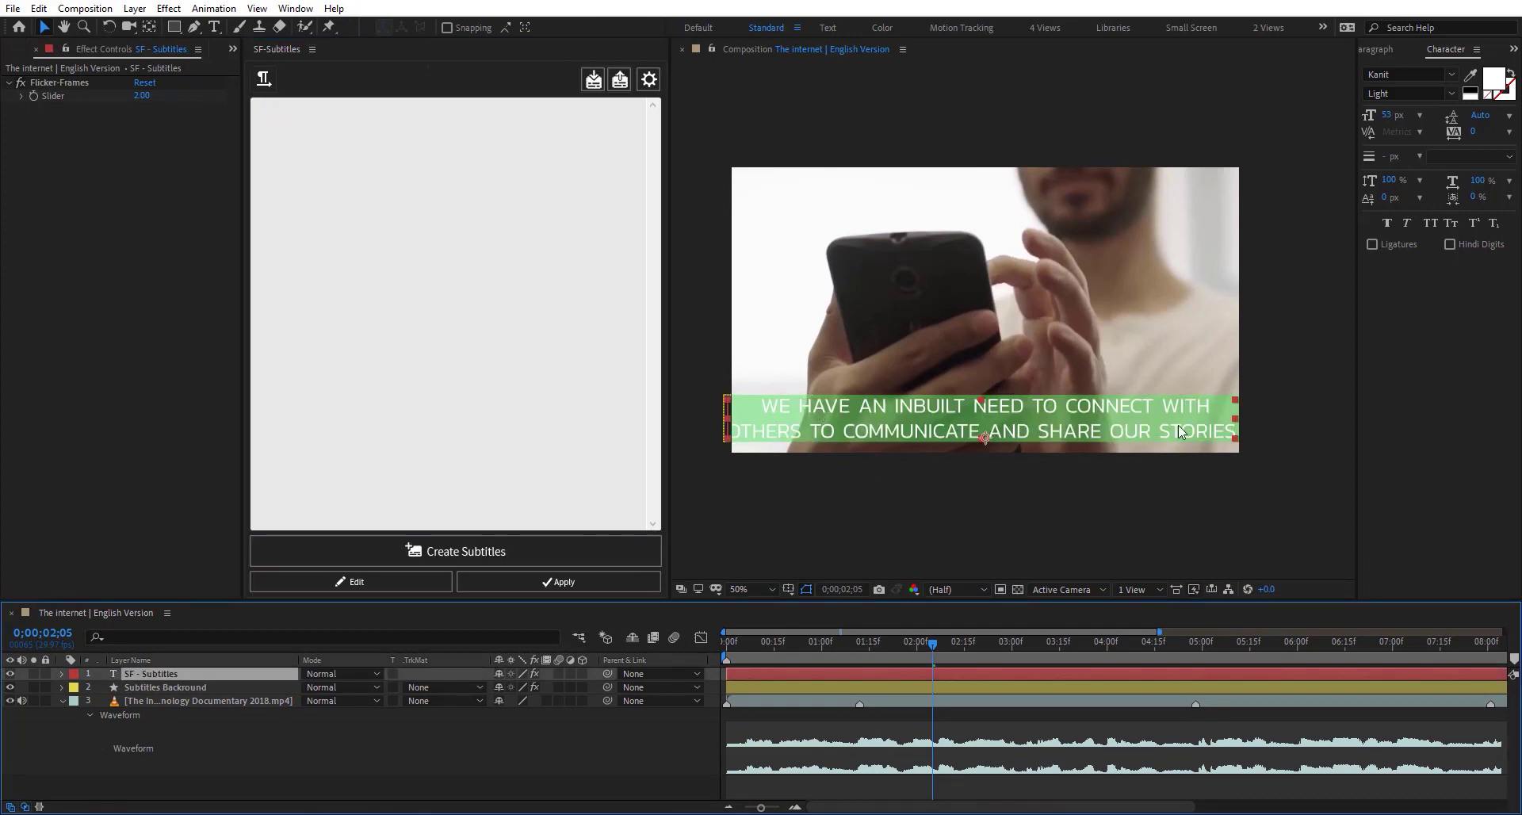
click(1153, 644)
mouse_move(1153, 644)
mouse_down()
mouse_move(767, 653)
mouse_move(1125, 651)
mouse_up()
click(1334, 664)
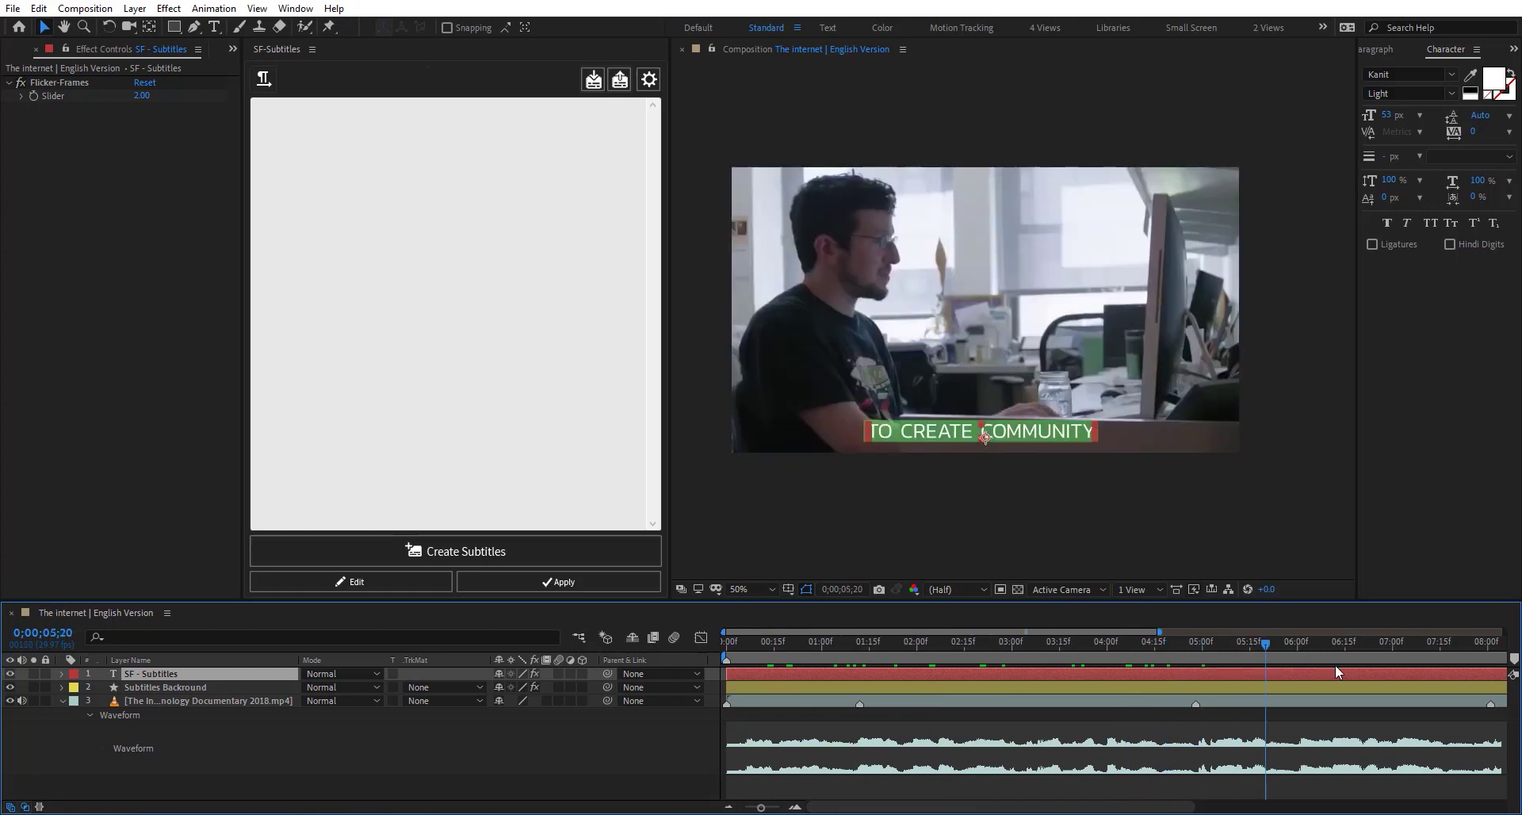
click(959, 656)
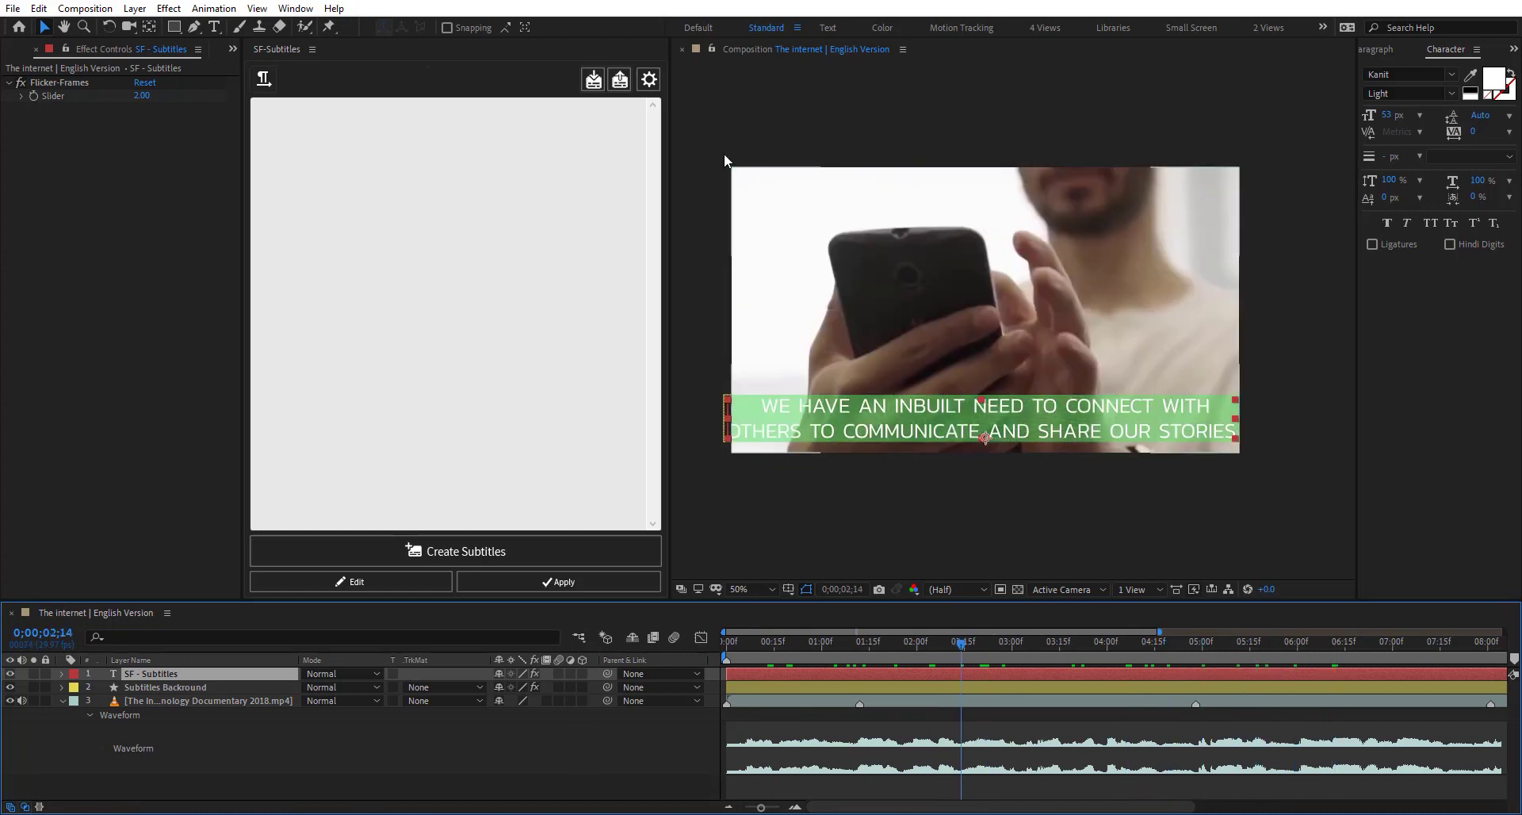
Step: Check for an SF-Subtitles update from the script settings, decline the download and close the settings
click(649, 79)
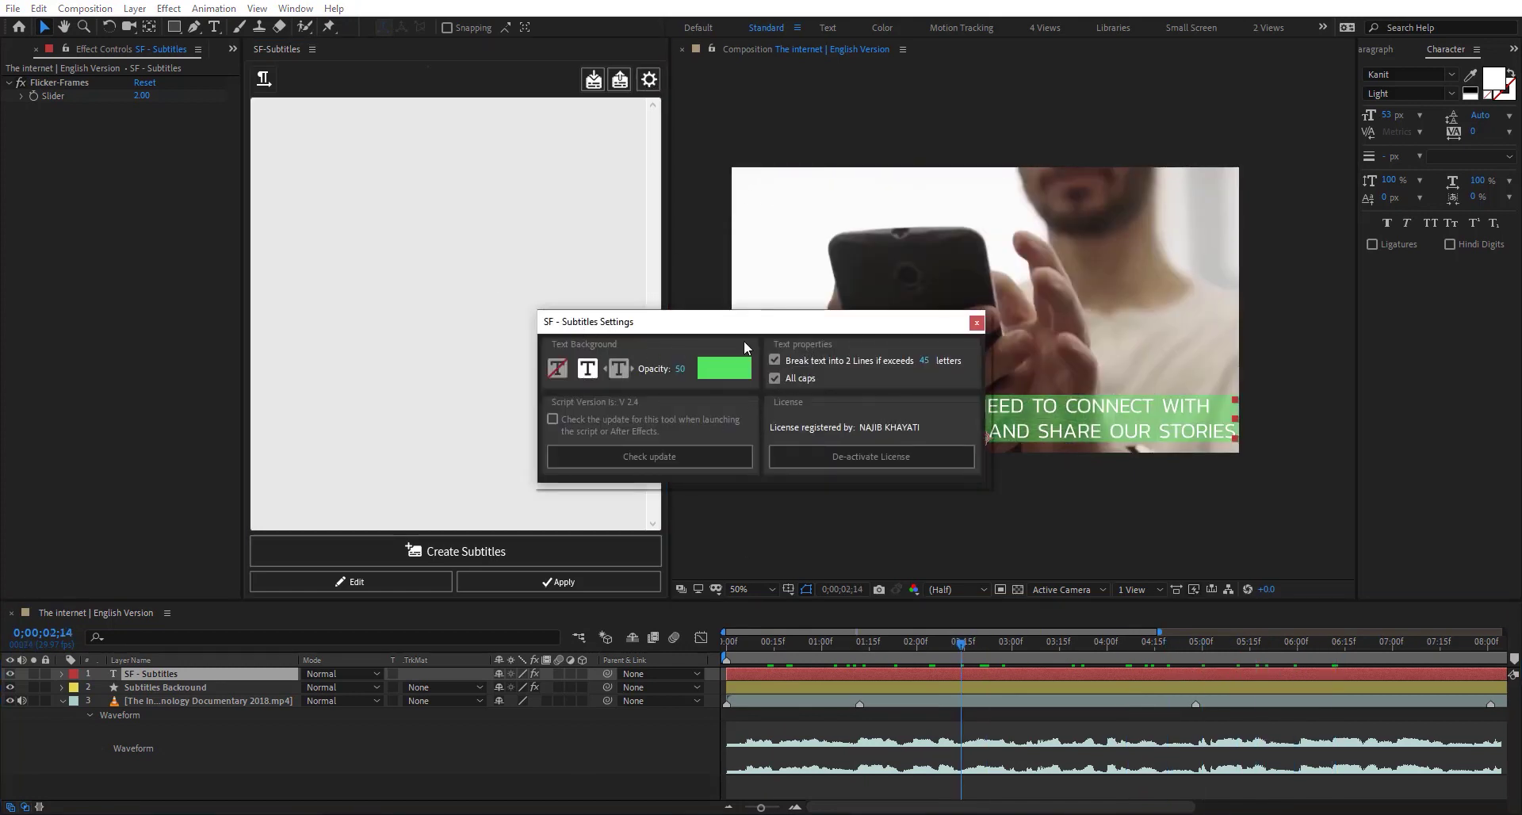
drag(628, 329, 510, 340)
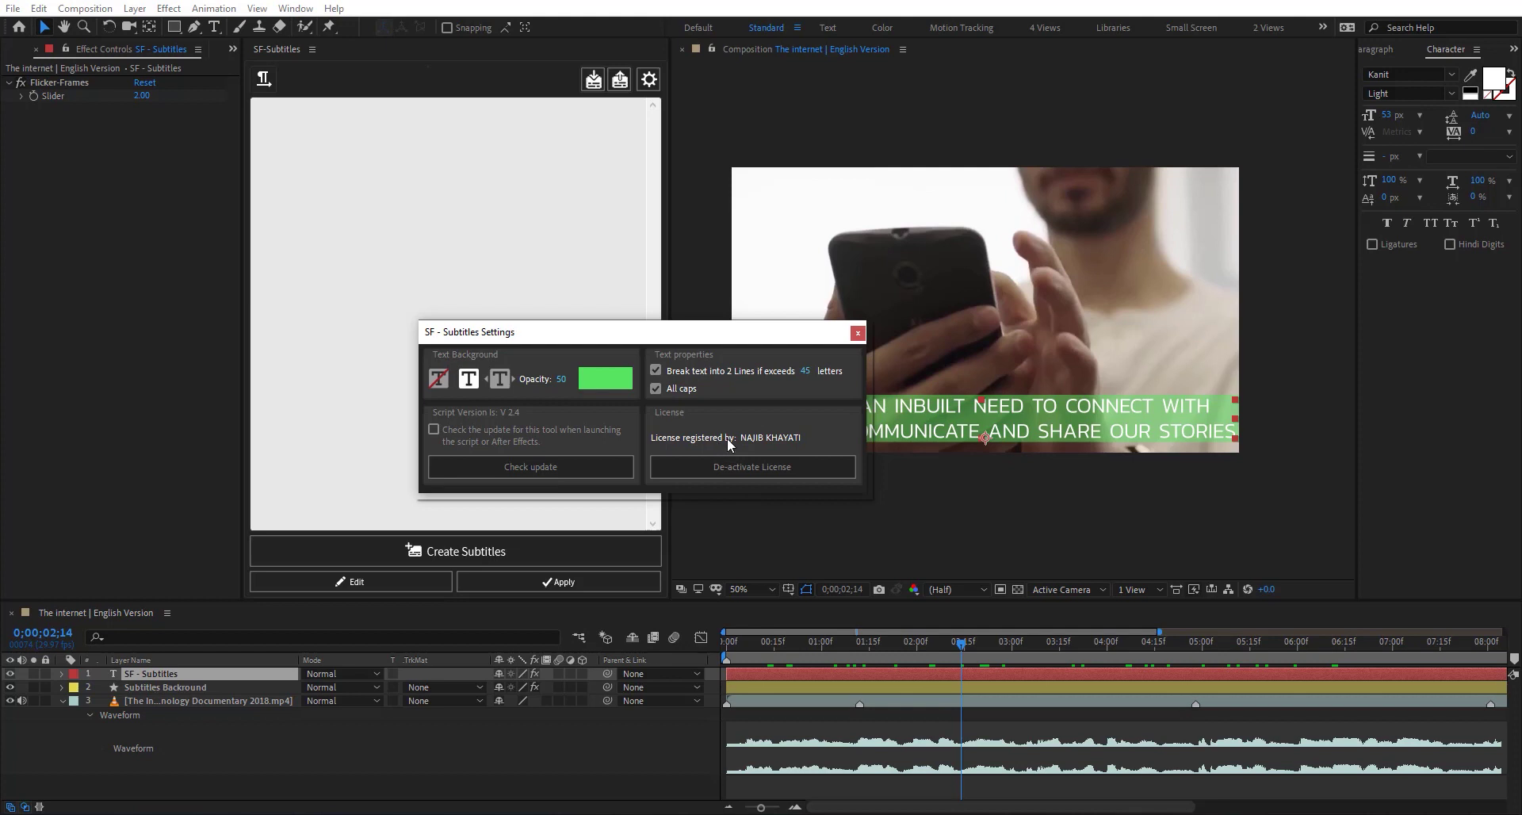
click(536, 473)
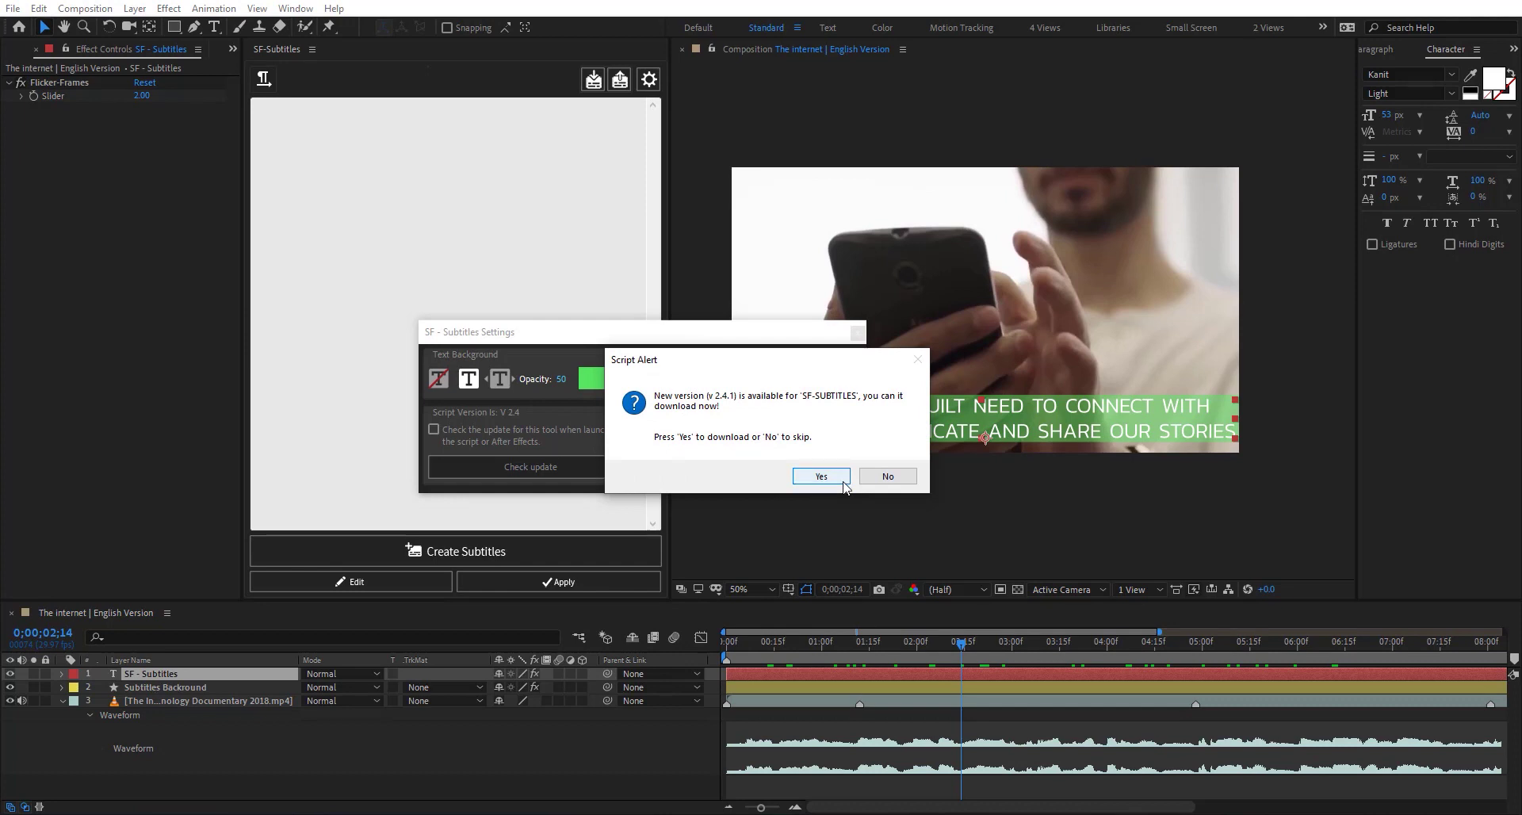
click(885, 477)
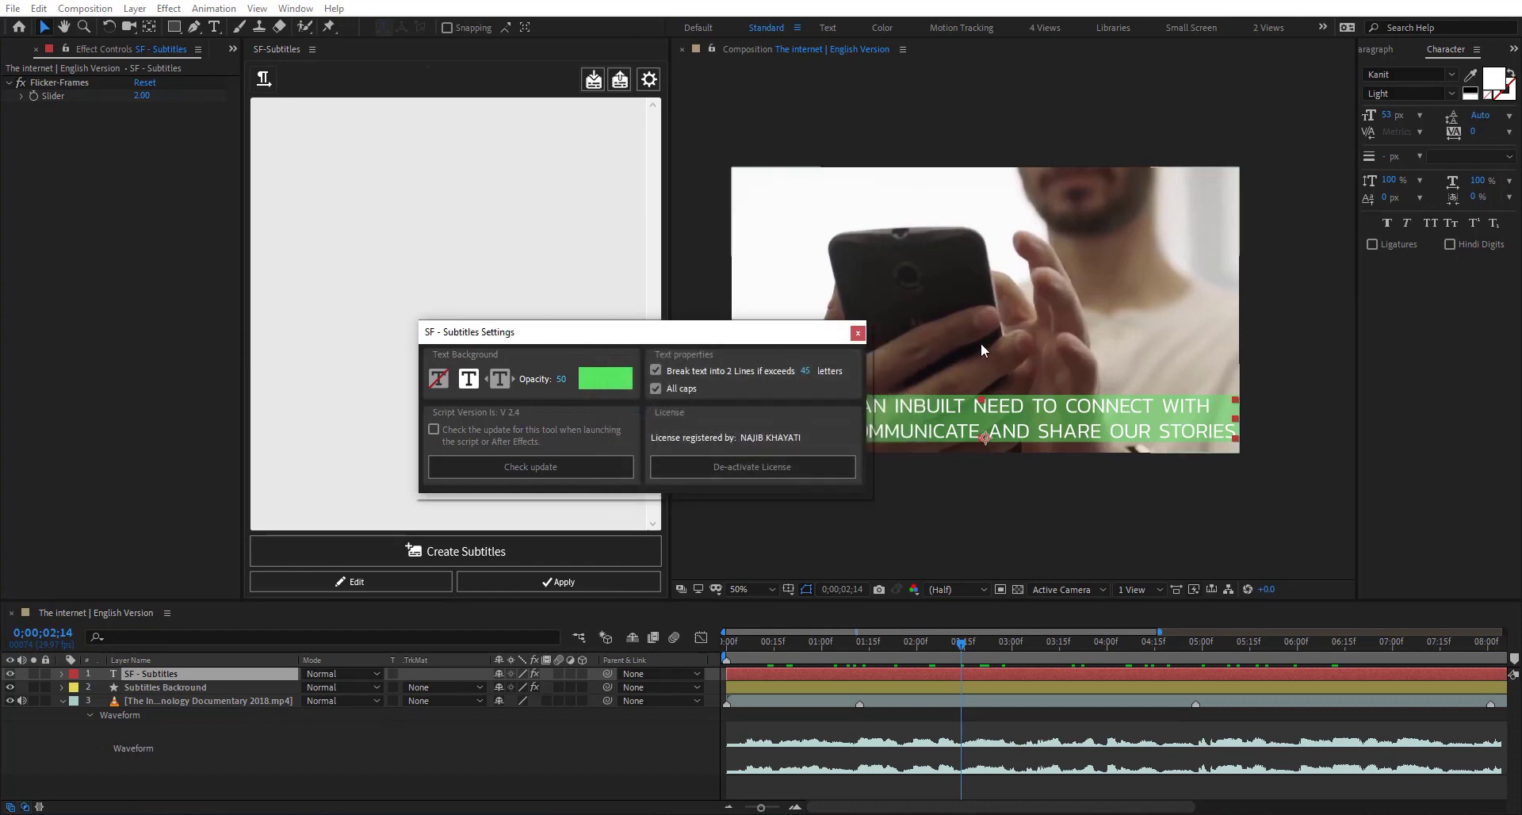
click(858, 333)
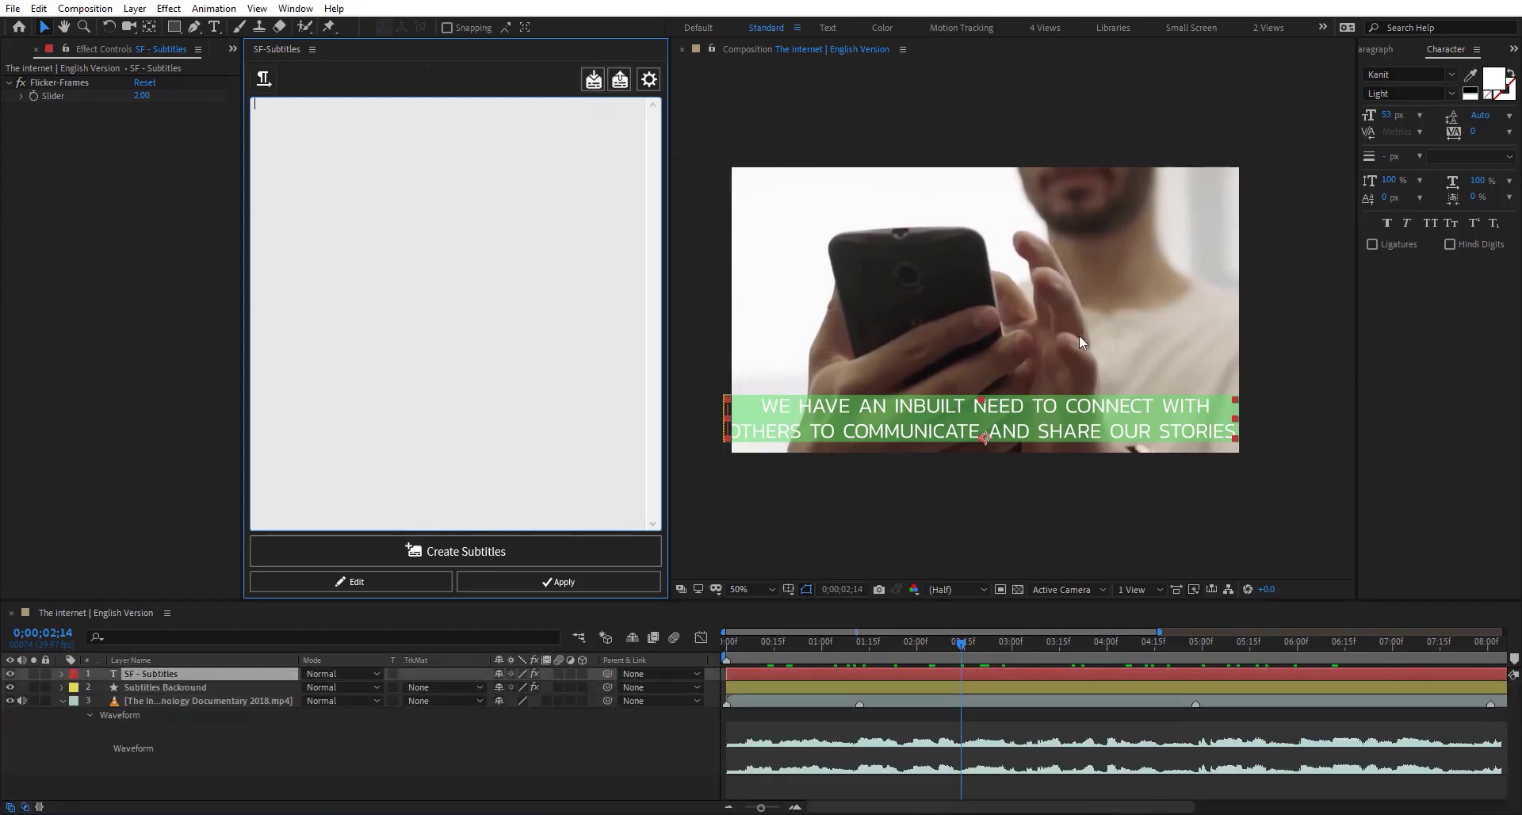
Step: Reveal the SF - Subtitles layer's keyframes and paste the copied transcript into the script's text area
drag(960, 639, 885, 641)
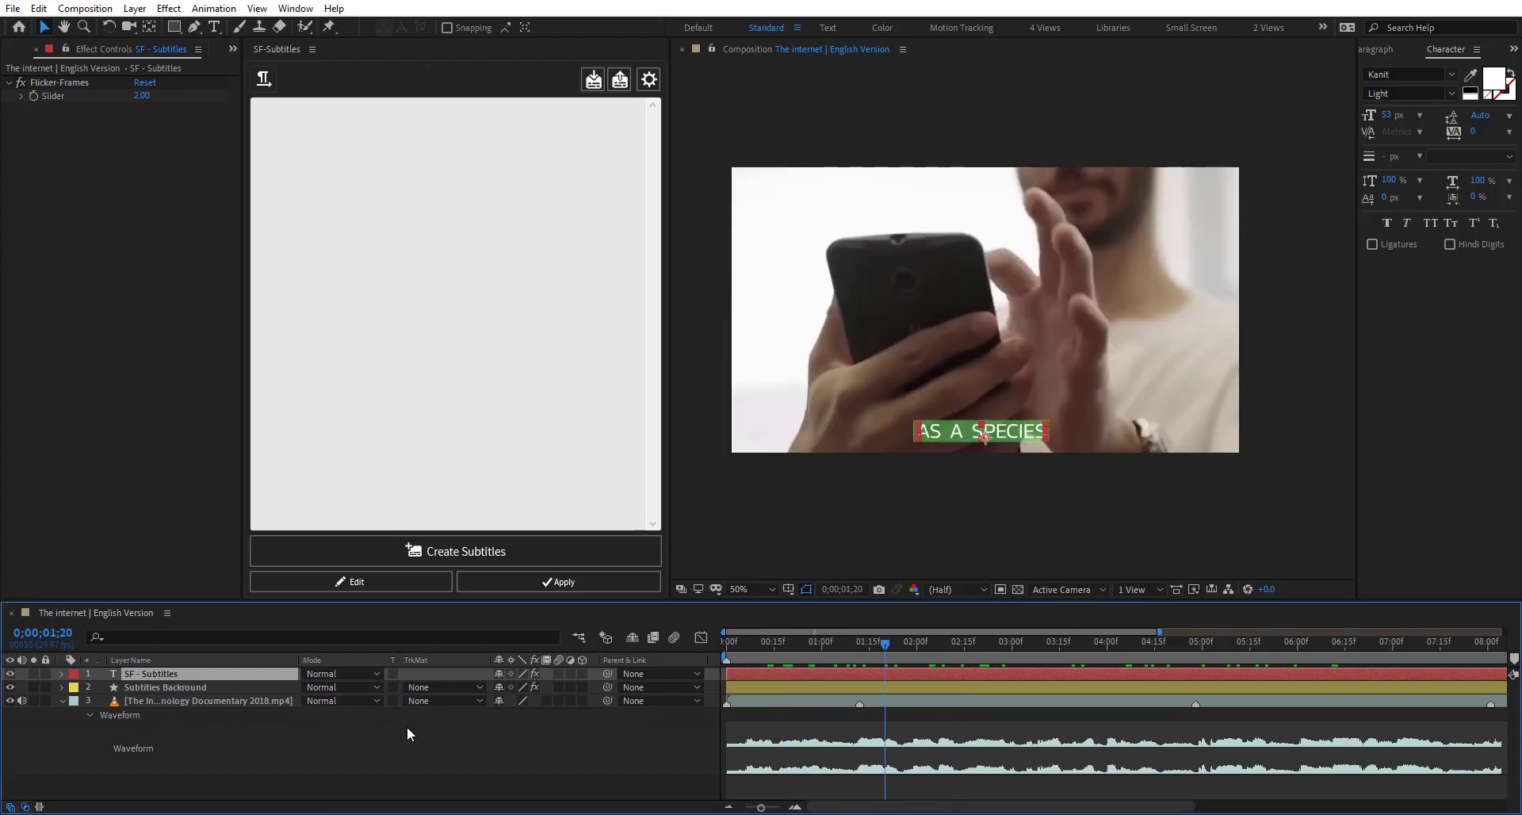
key(u)
click(424, 296)
key(ctrl+v)
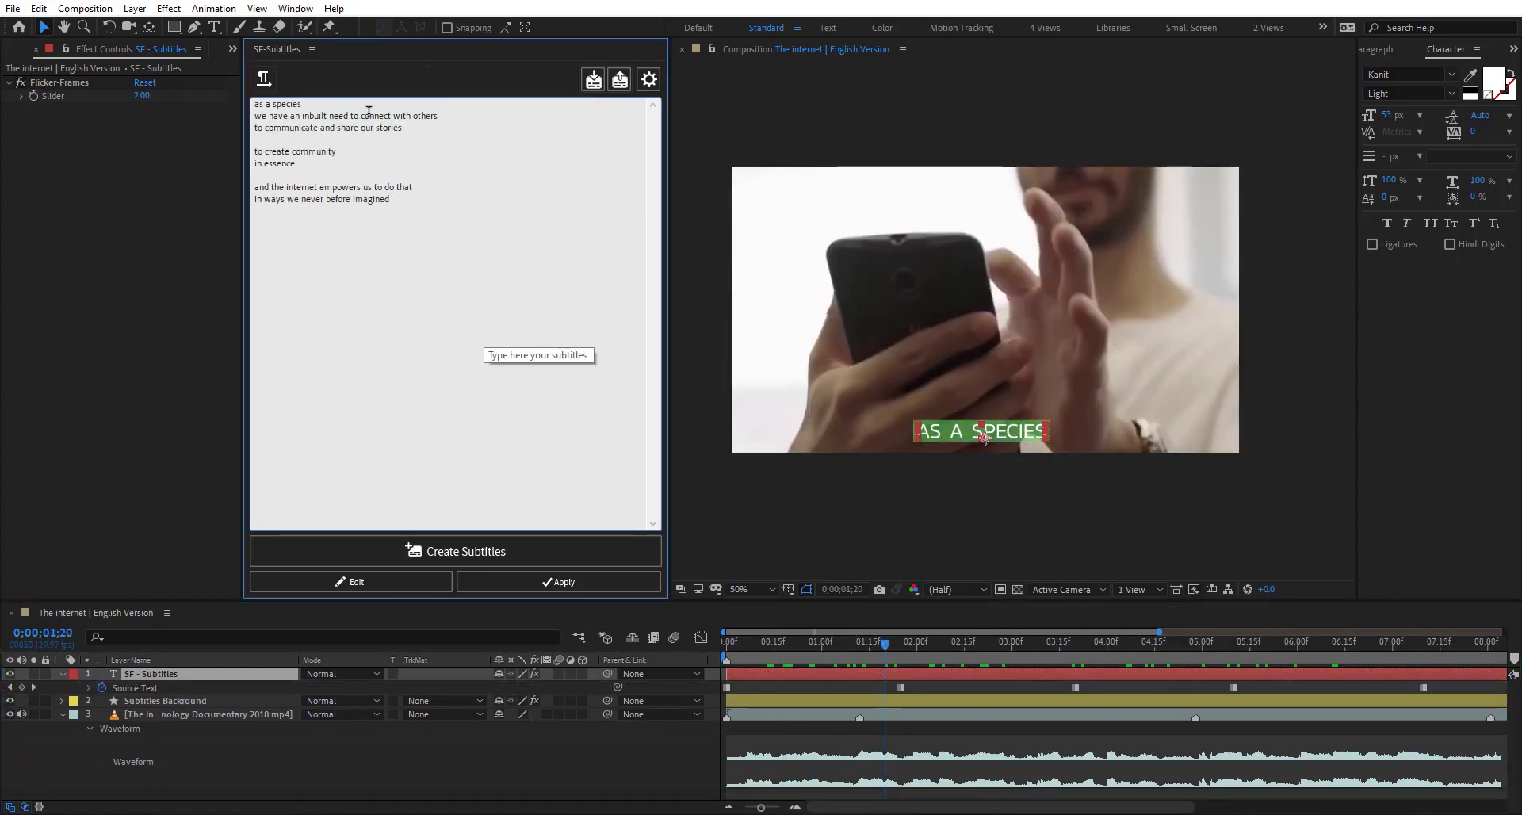
Step: Turn off All caps in the script settings and set the text background colour to black
click(646, 81)
click(775, 379)
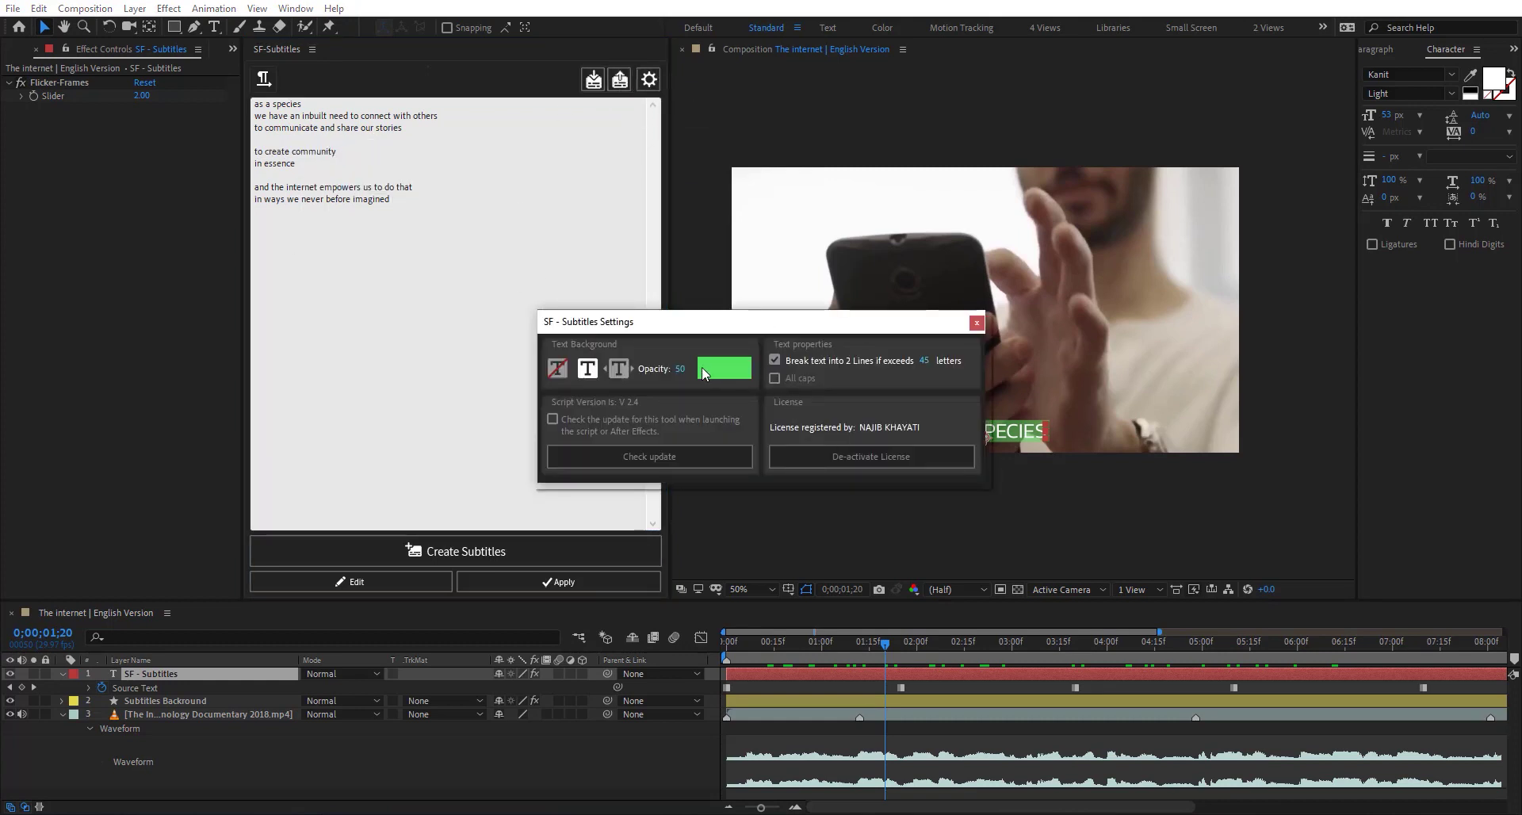
click(702, 368)
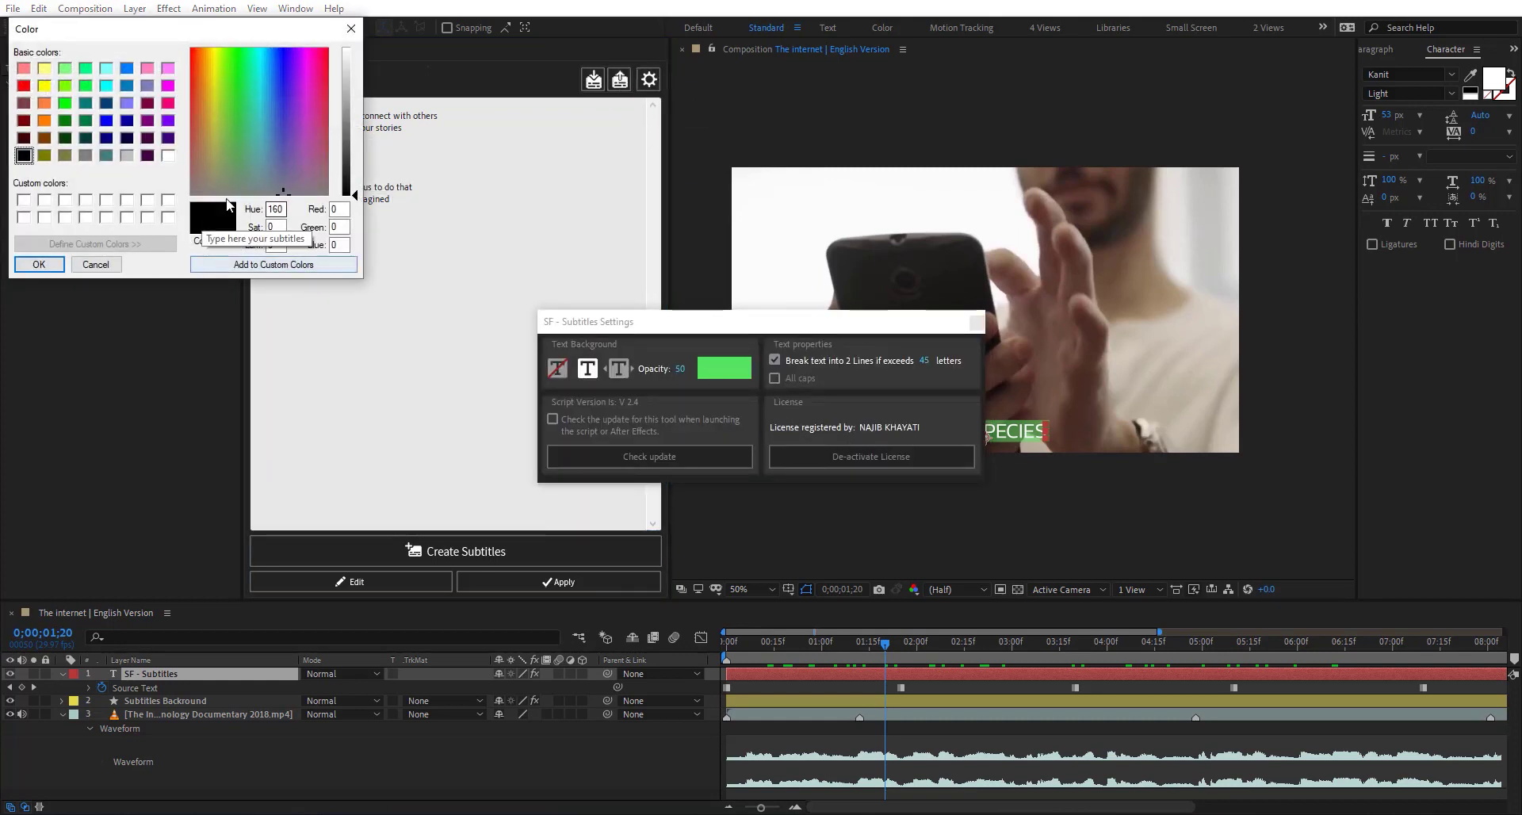
click(47, 269)
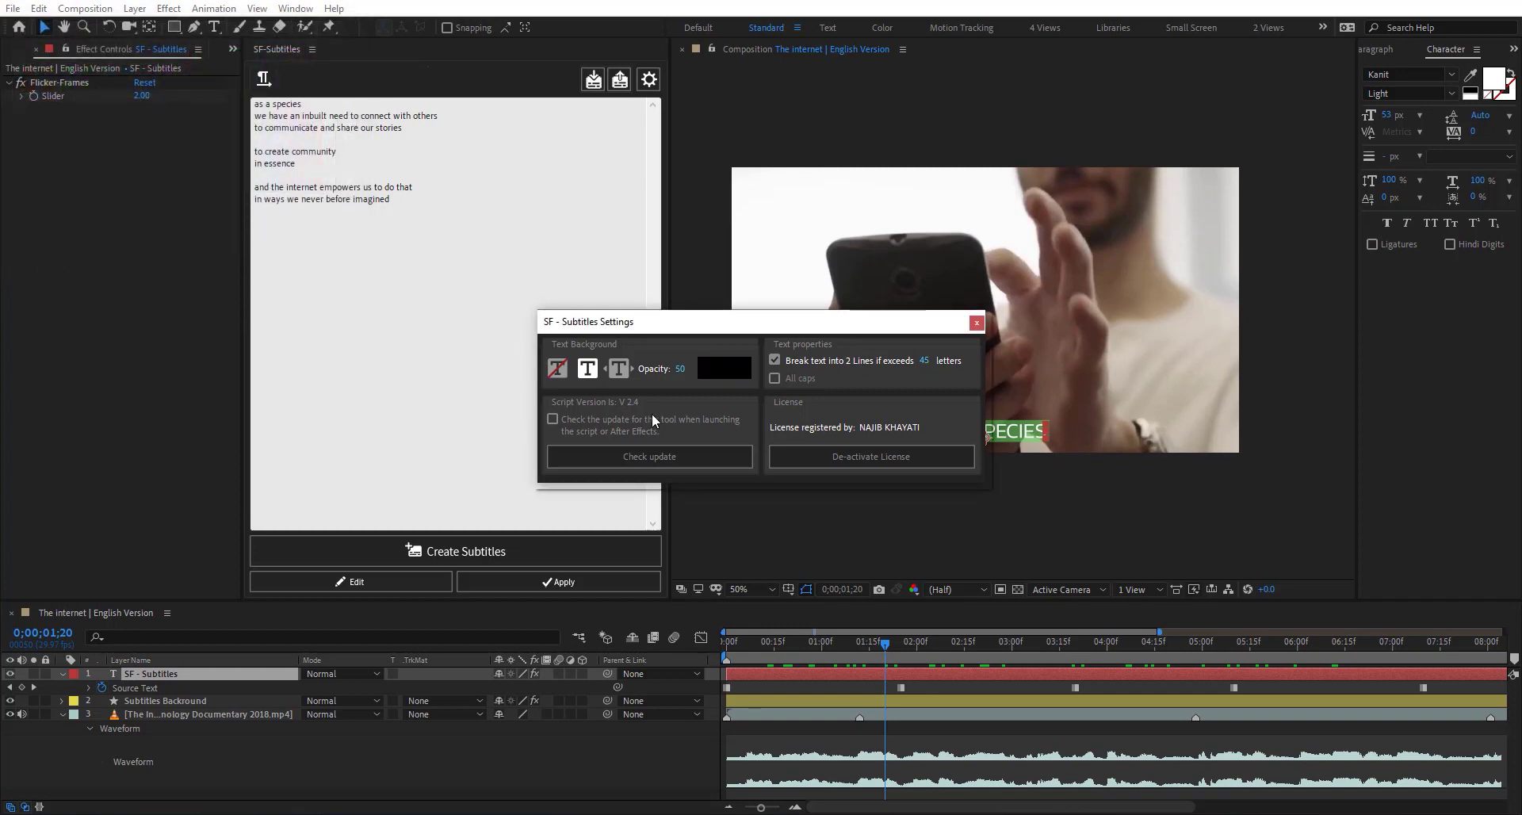
click(976, 322)
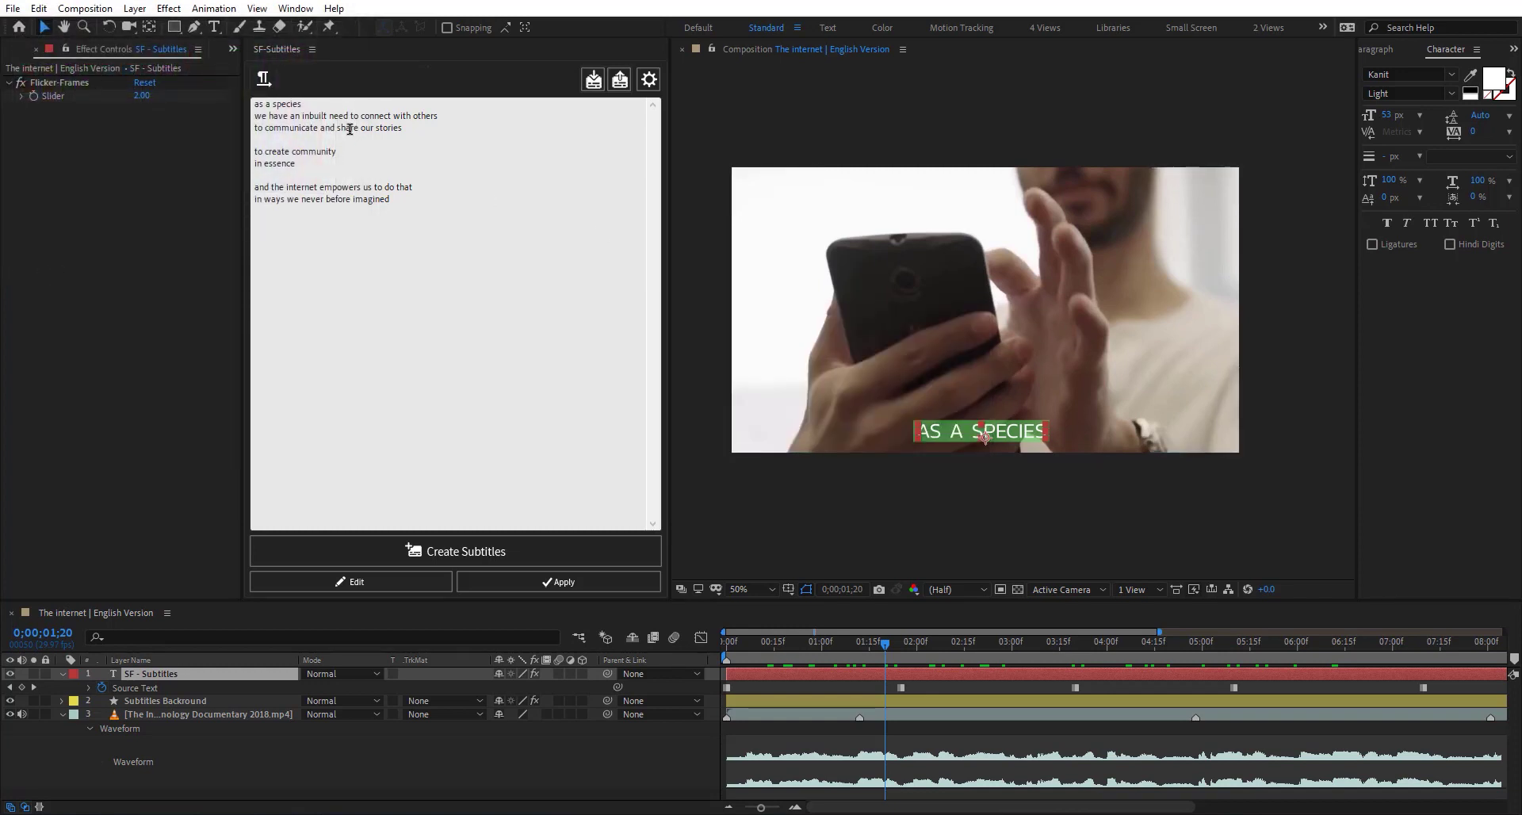
Step: Remove the blank lines between the caption groups in the pasted transcript
click(320, 152)
key(BackSpace)
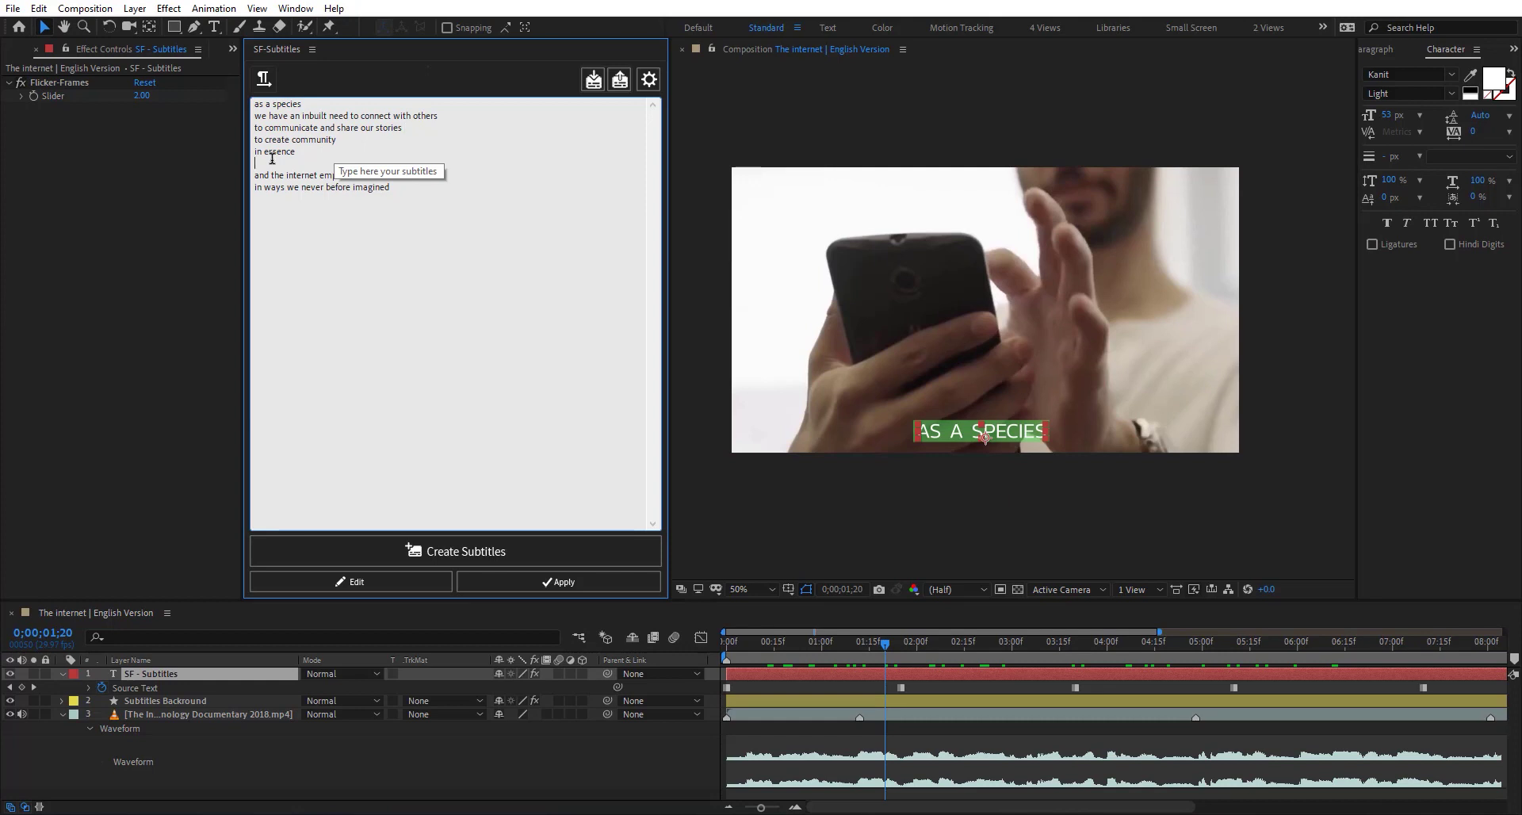
key(BackSpace)
Step: Delete the SF - Subtitles and Subtitles Backround layers and create new subtitles from the edited transcript
click(214, 695)
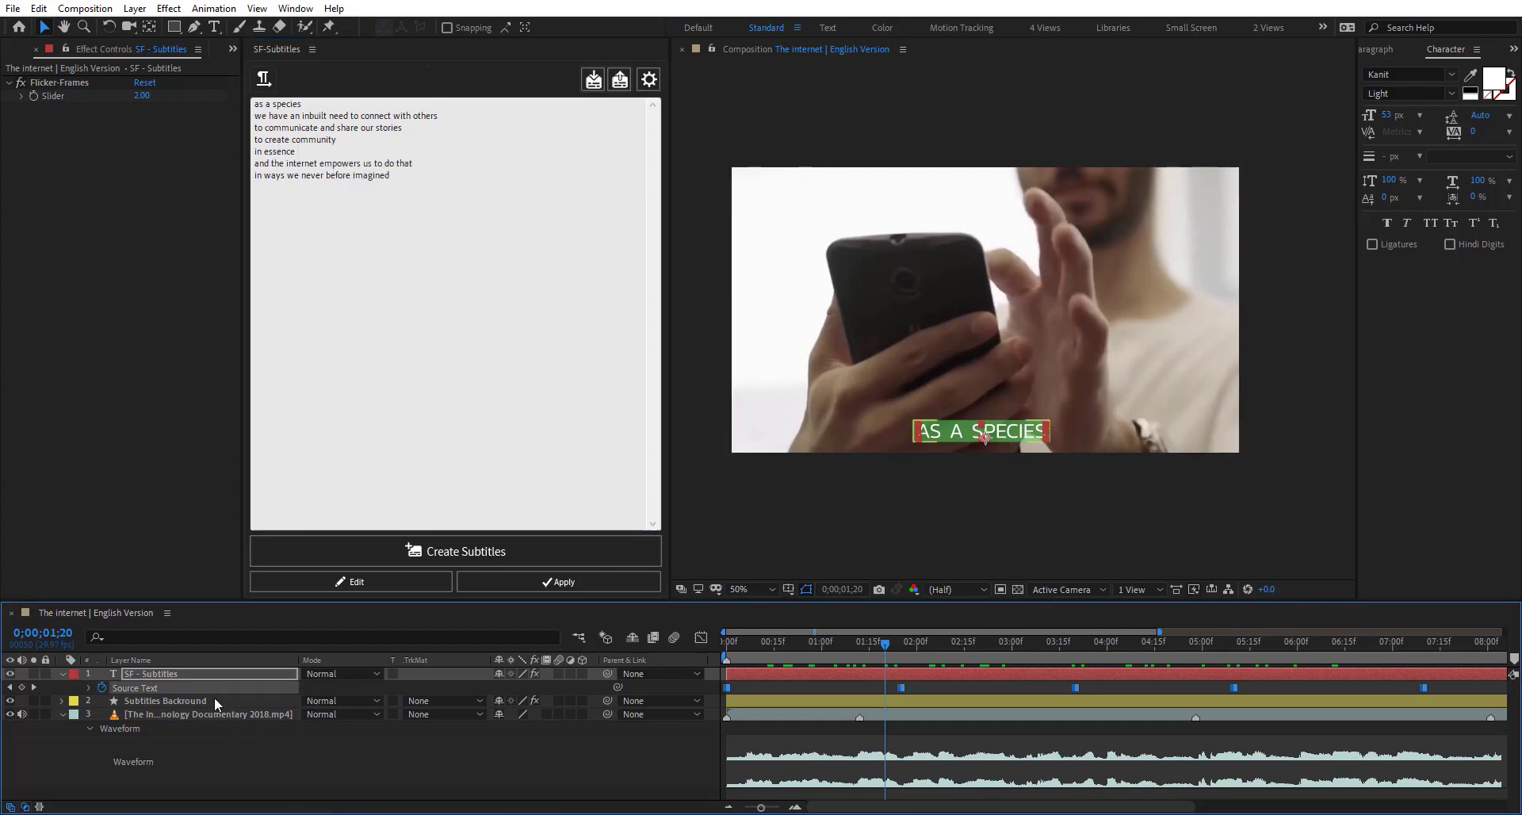
click(214, 697)
key(Delete)
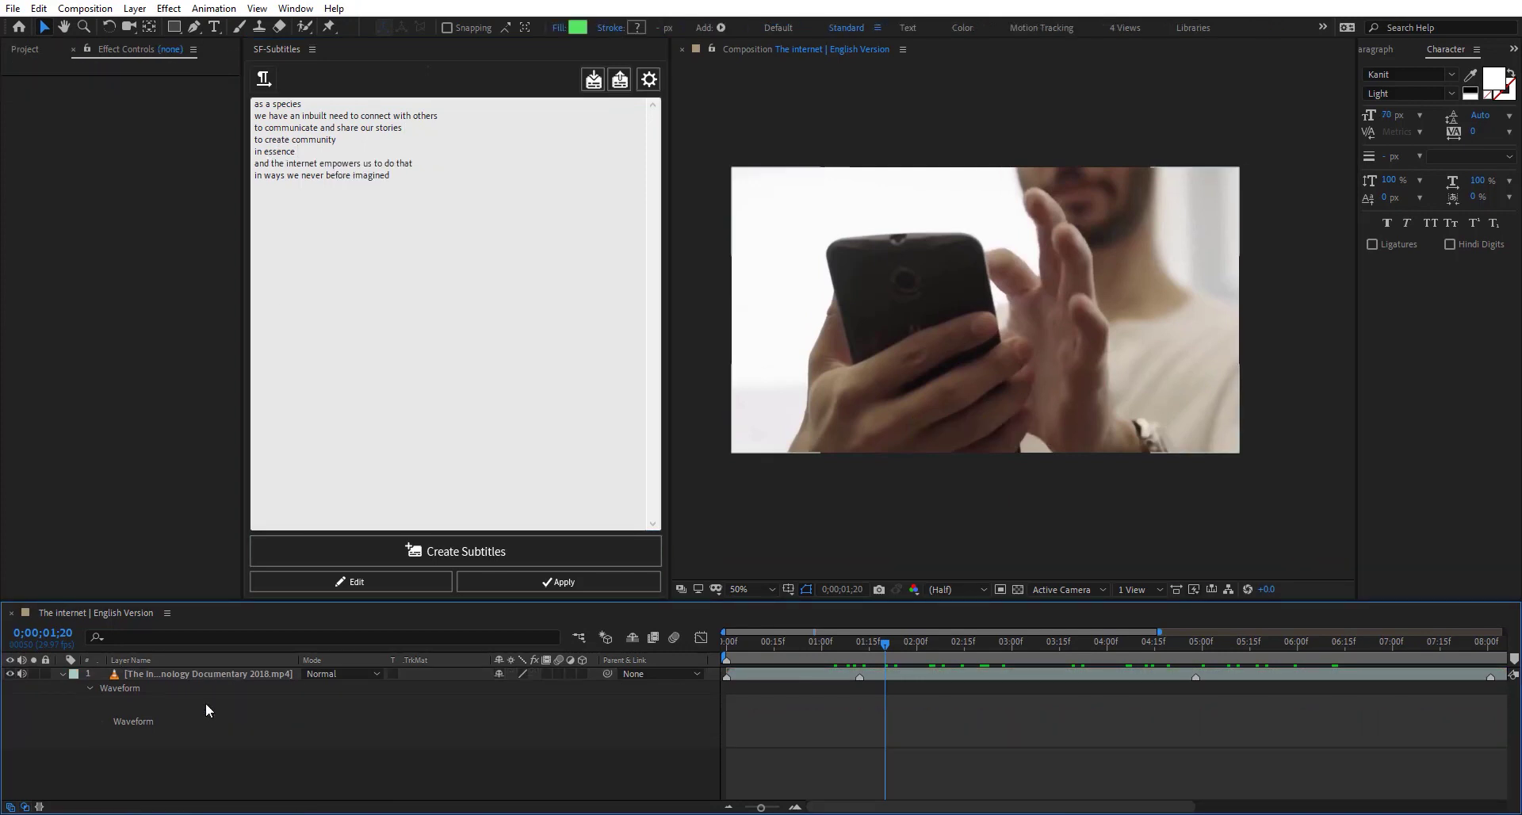
click(516, 558)
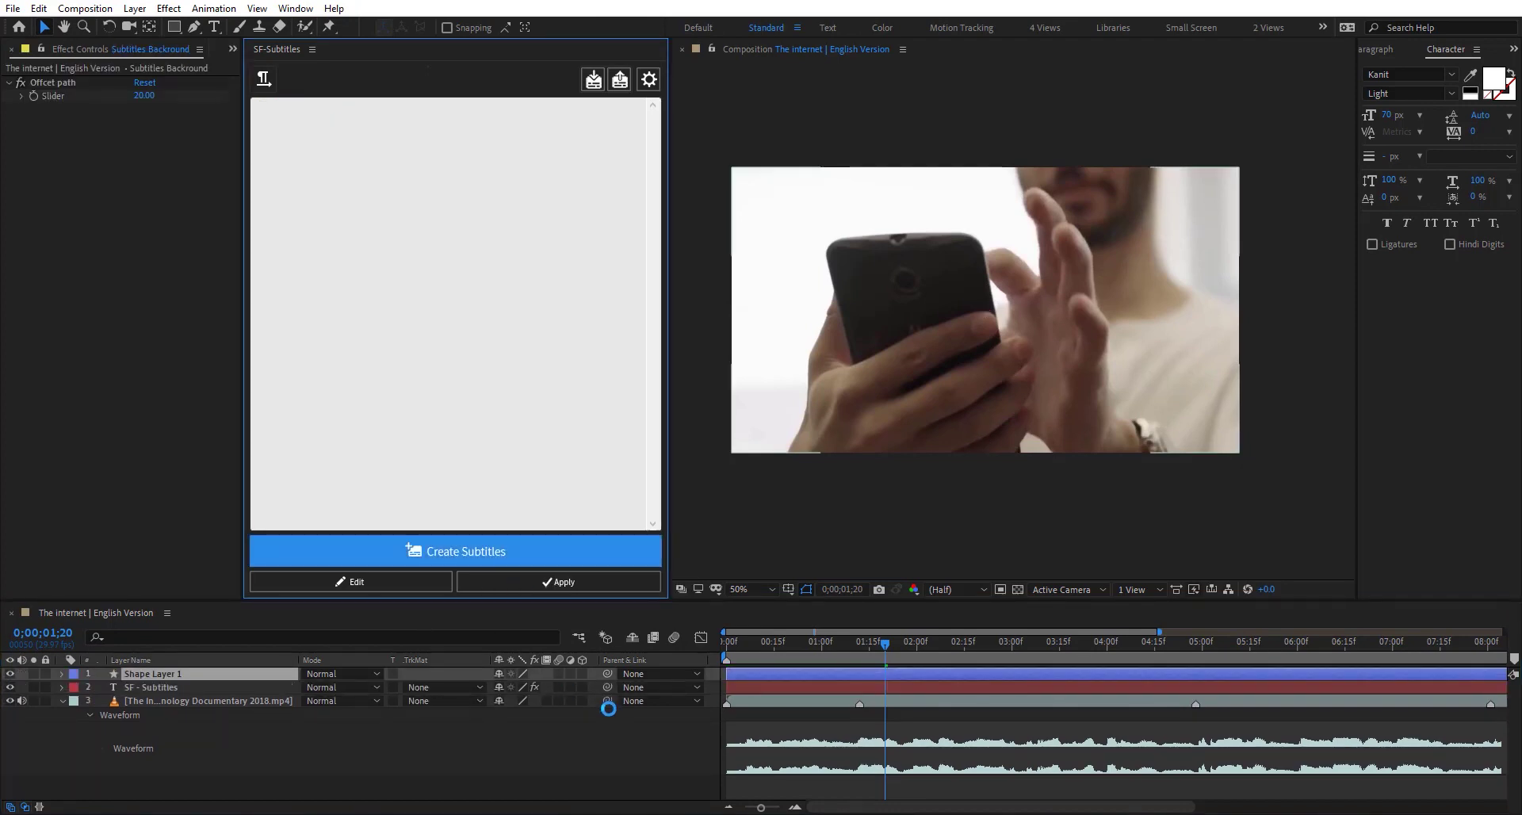
Step: Align the SF - Subtitles layer's Source Text keyframes with the video layer's markers and preview the retimed captions
click(239, 672)
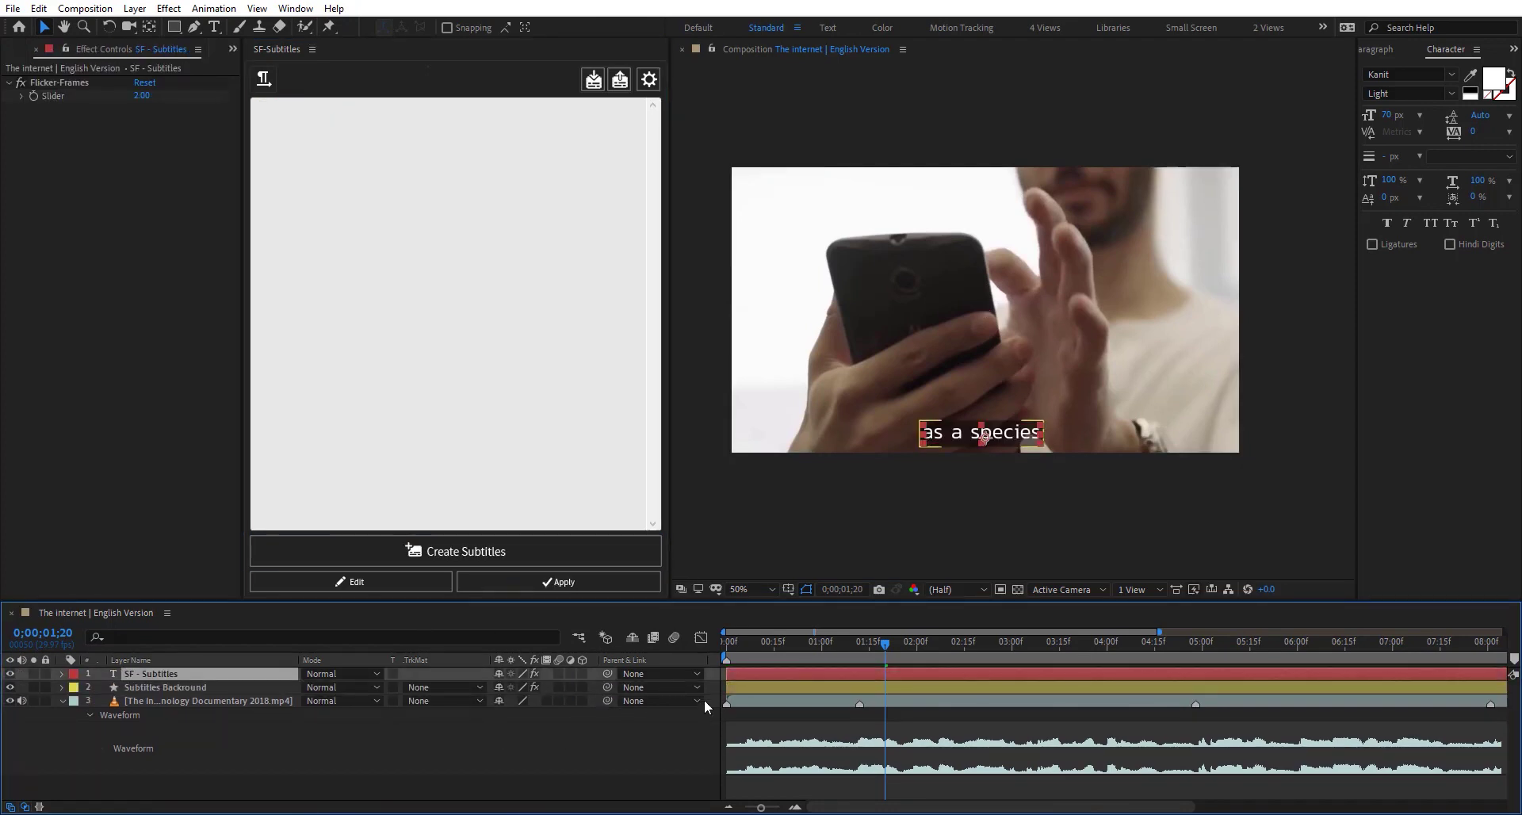
key(u)
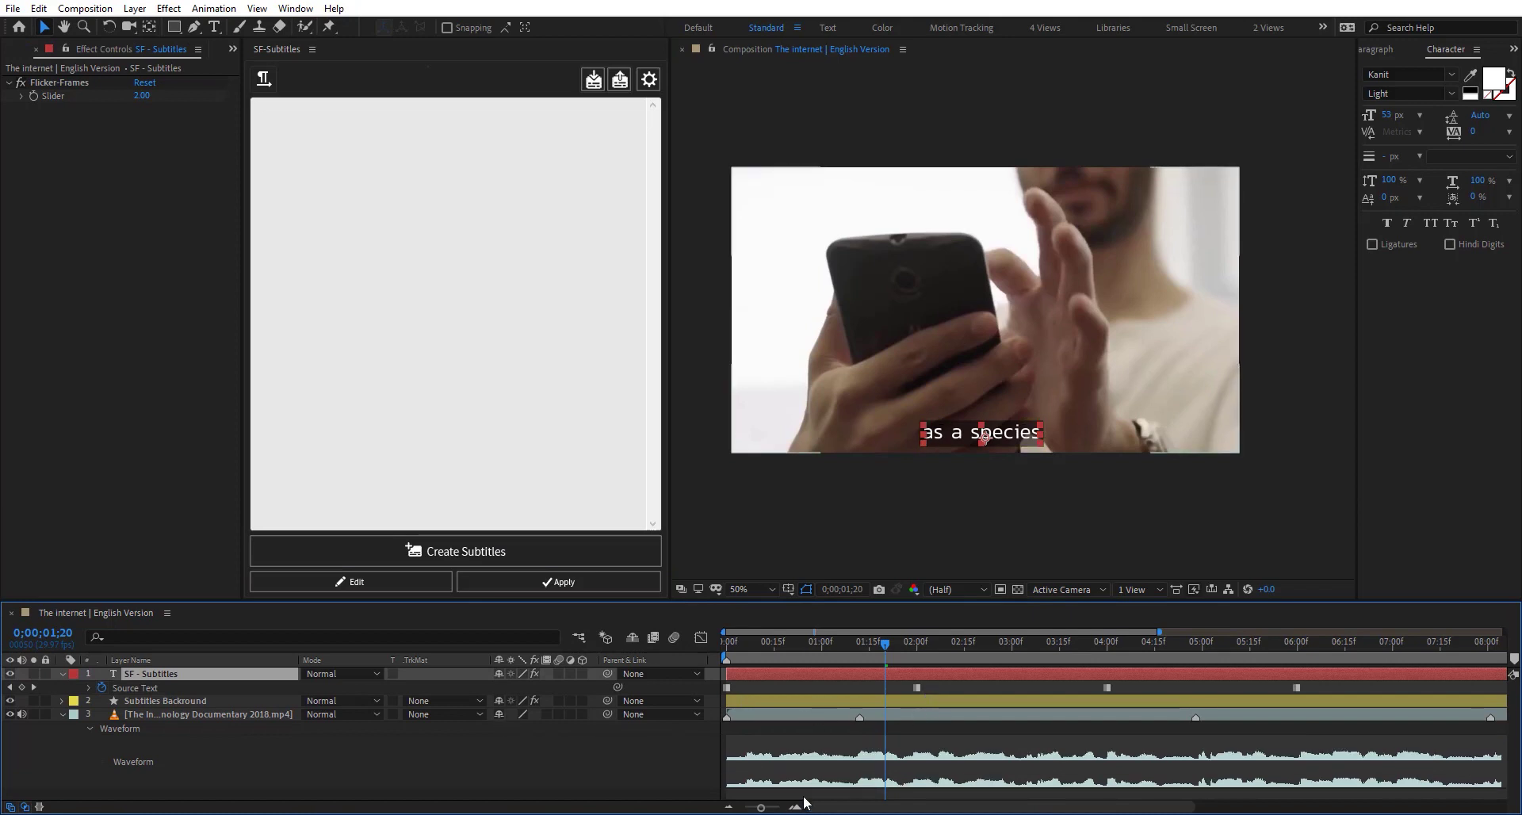
click(726, 807)
click(720, 806)
drag(836, 688, 805, 690)
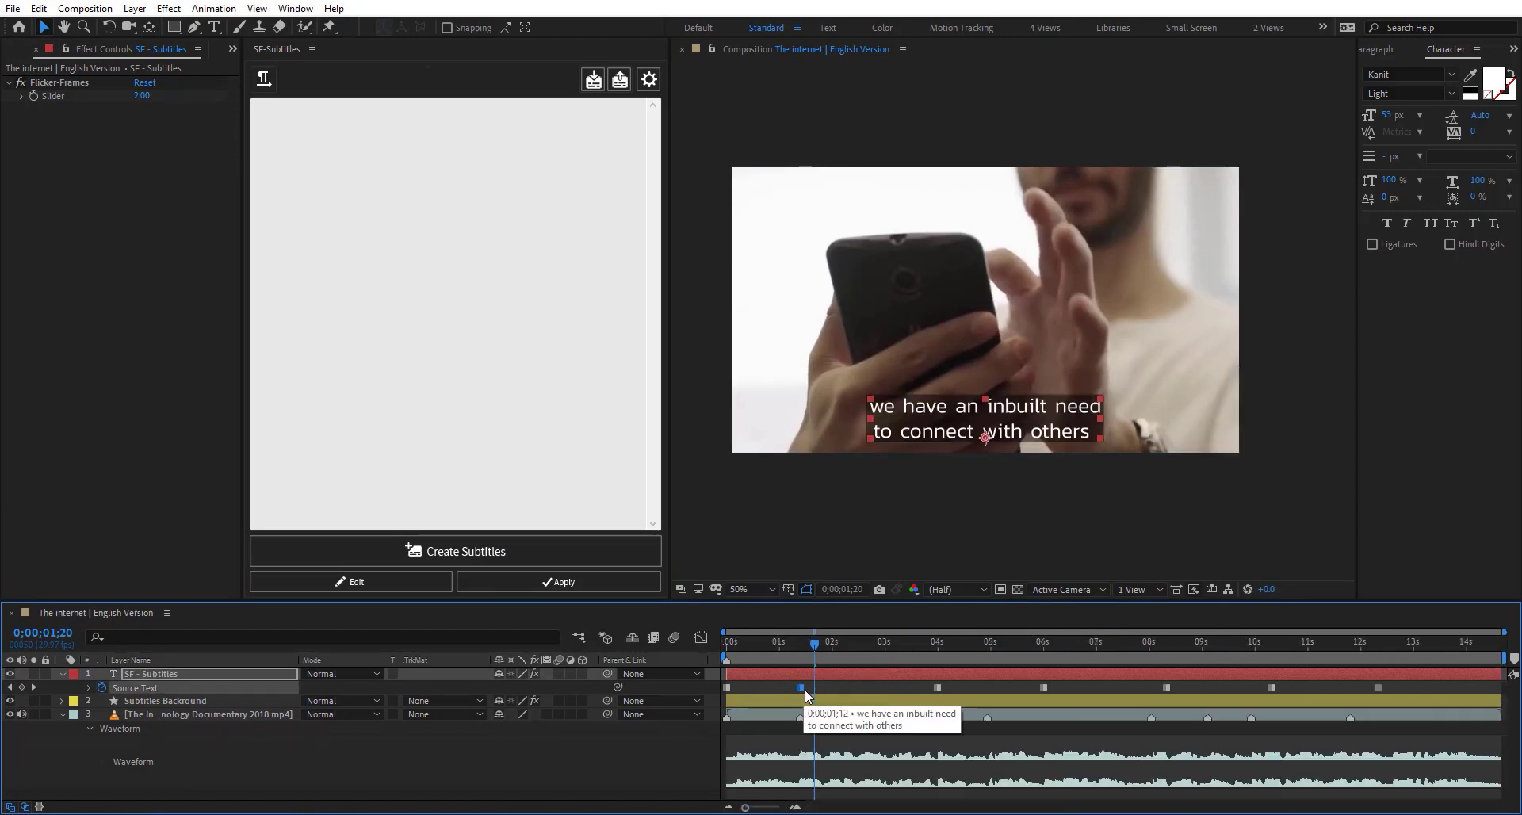
drag(942, 689, 991, 691)
drag(1271, 687, 1251, 687)
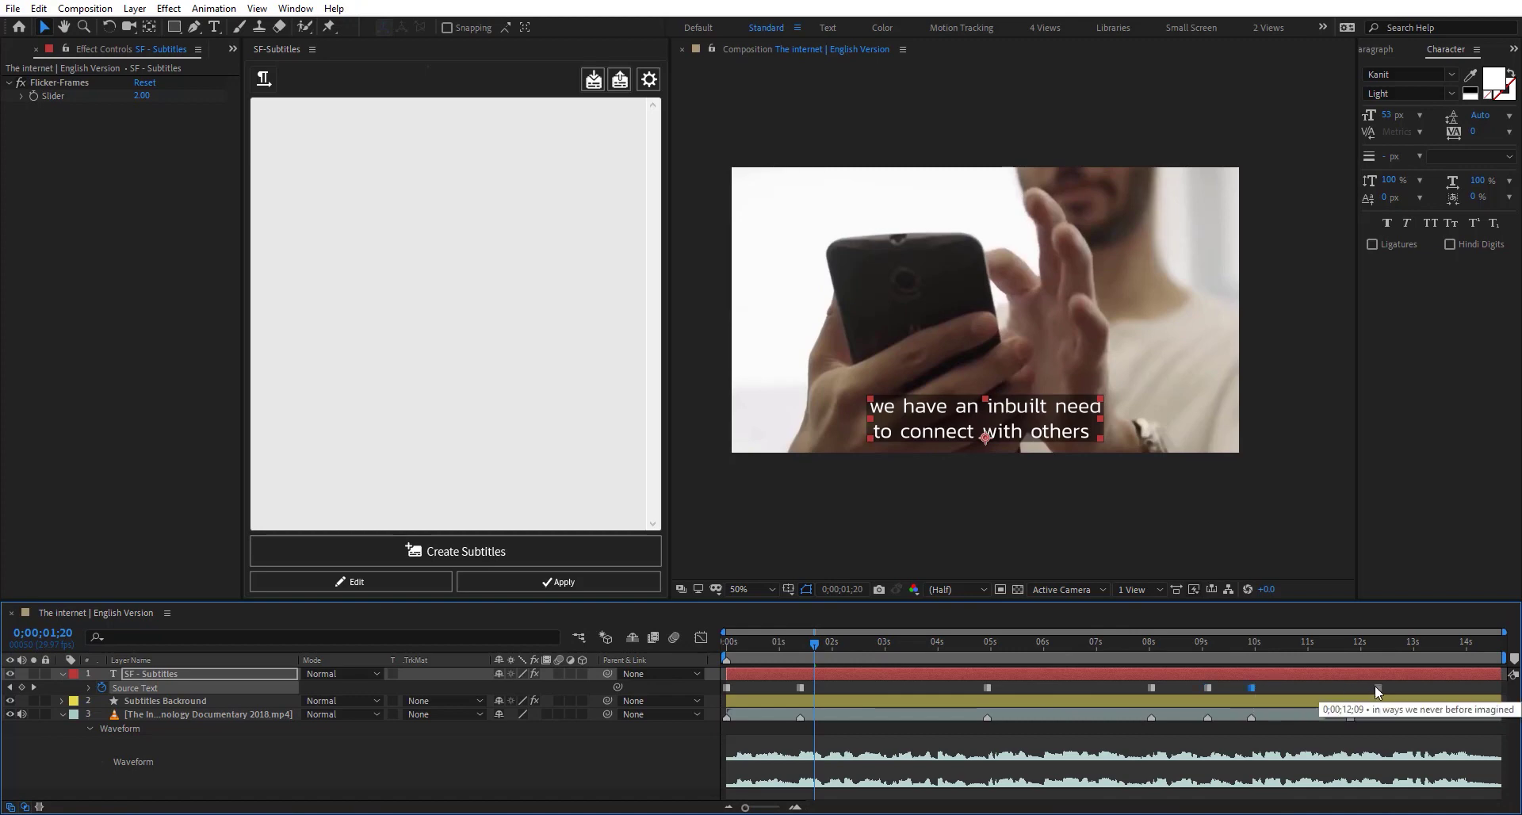
drag(1377, 687, 1349, 687)
mouse_move(816, 644)
mouse_down()
mouse_move(1346, 668)
mouse_move(842, 643)
mouse_up()
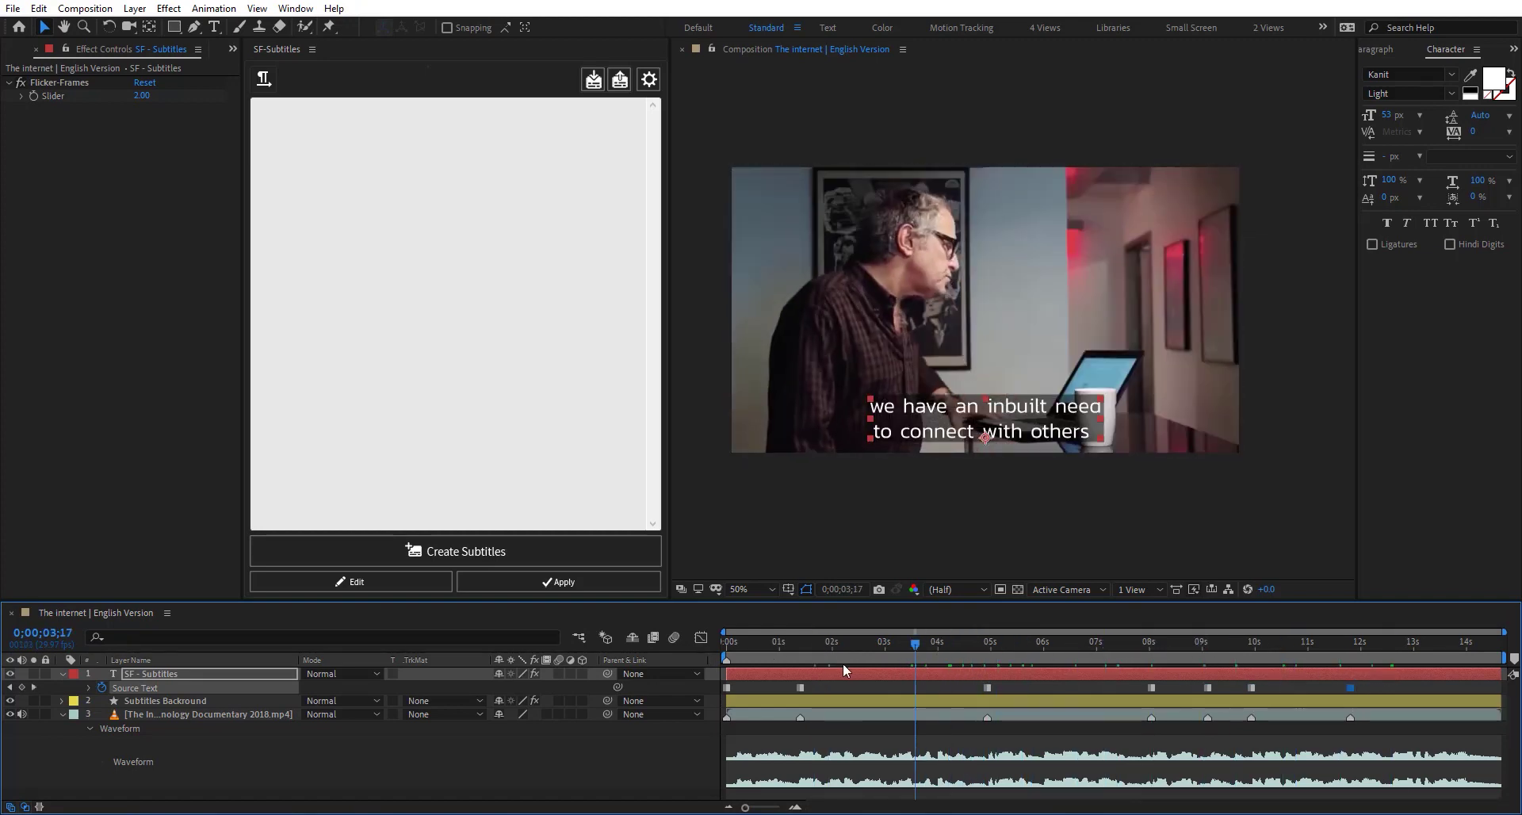
Step: Export the subtitles as an SRT file named "Subtitle file" to the SF Subtitles folder on the desktop
click(620, 80)
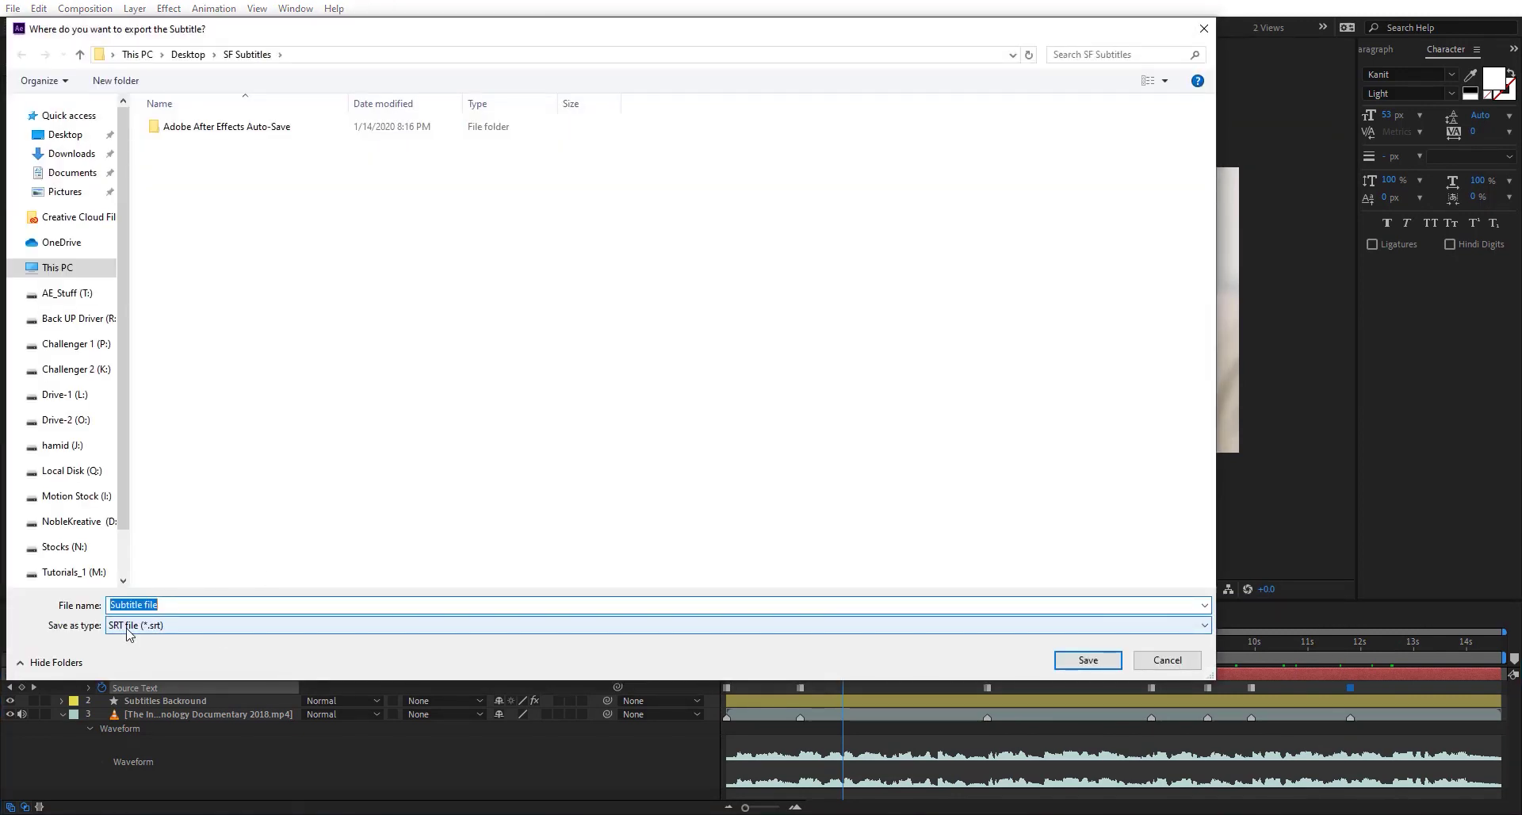
click(127, 626)
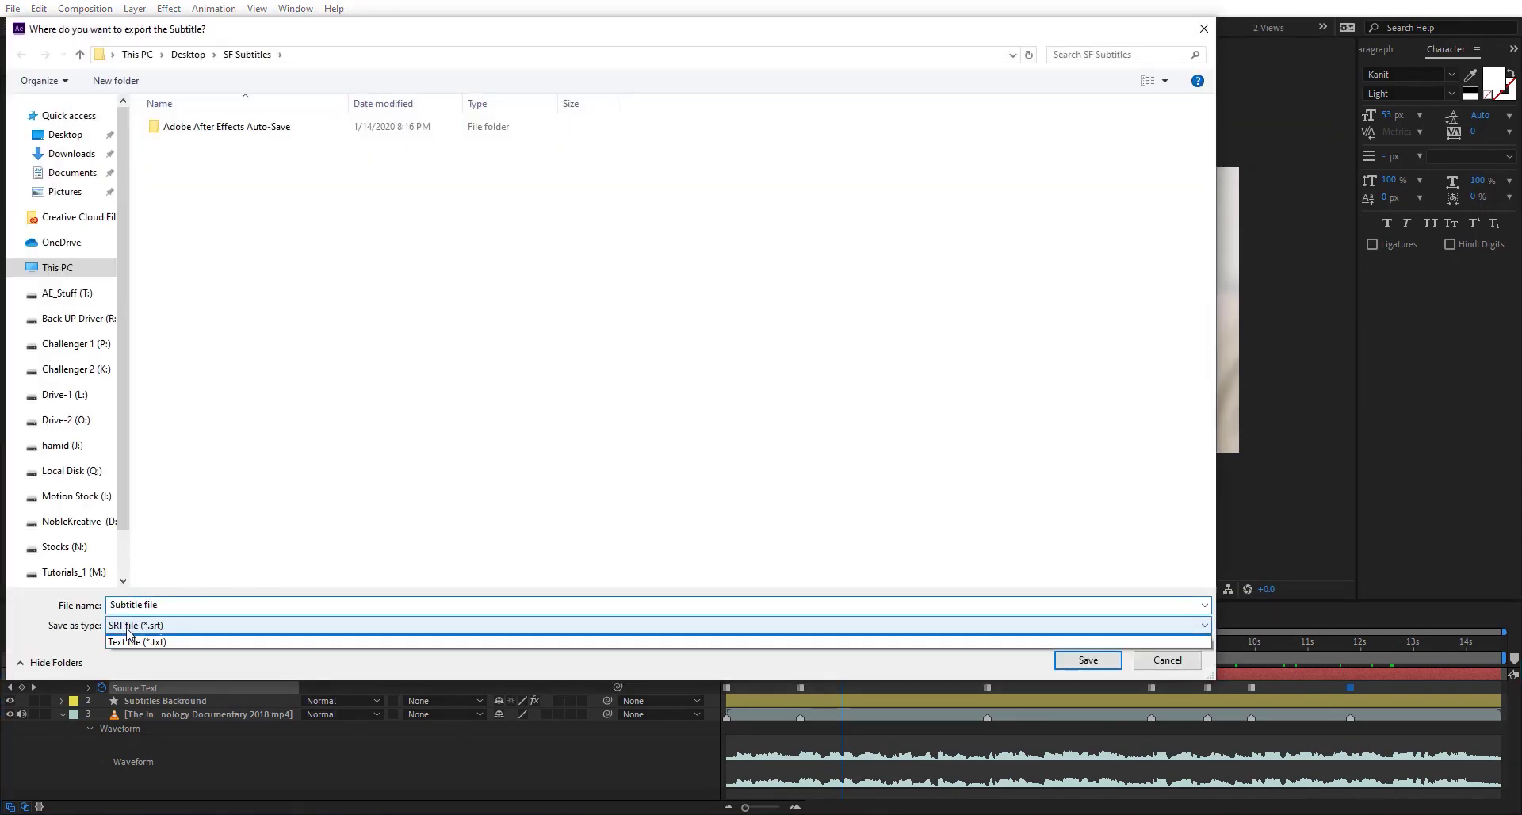
click(168, 644)
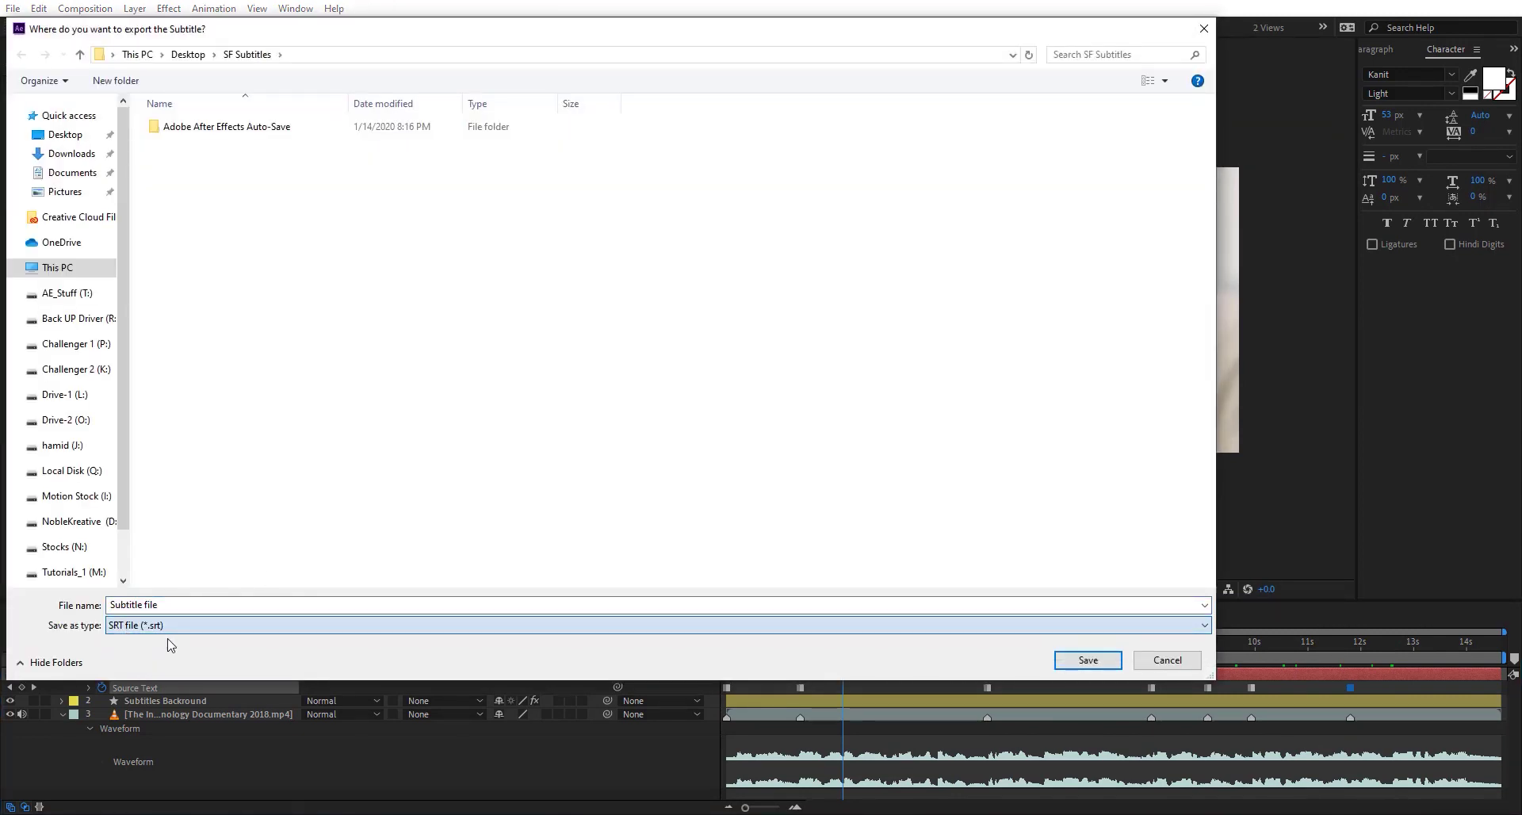
click(222, 603)
click(224, 603)
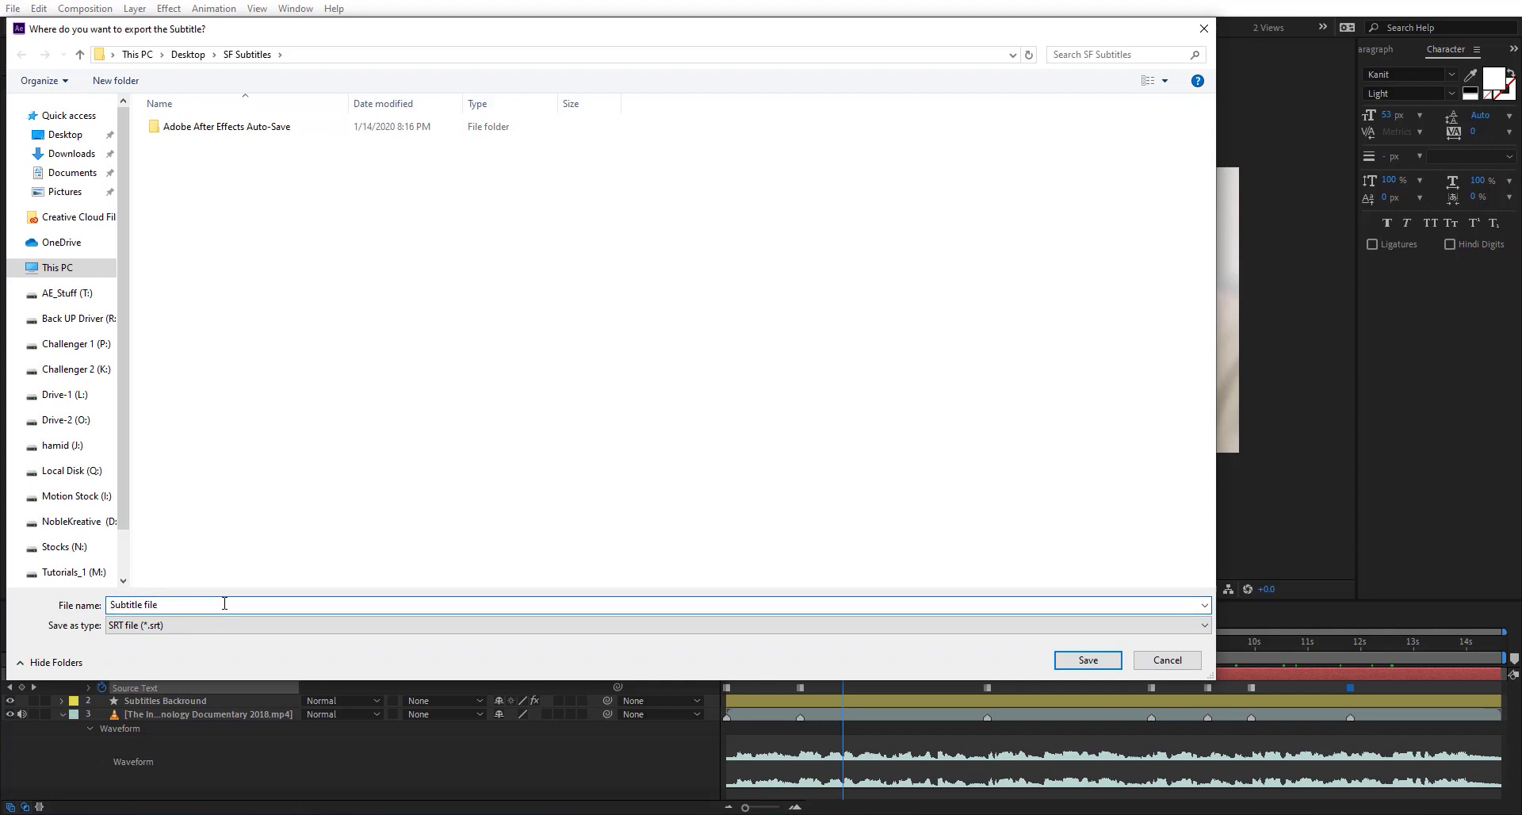
click(1085, 659)
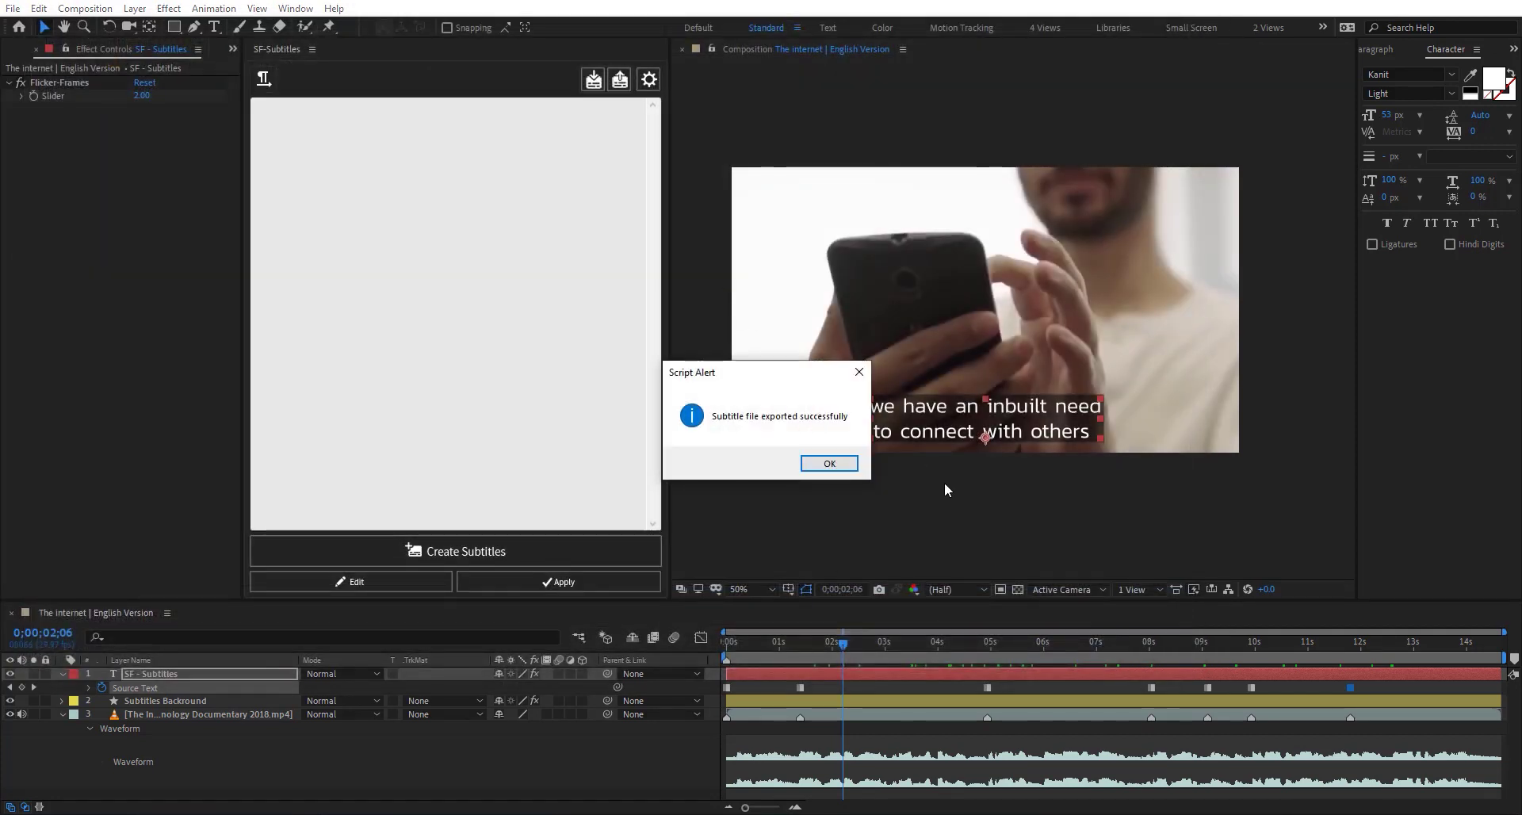
click(829, 462)
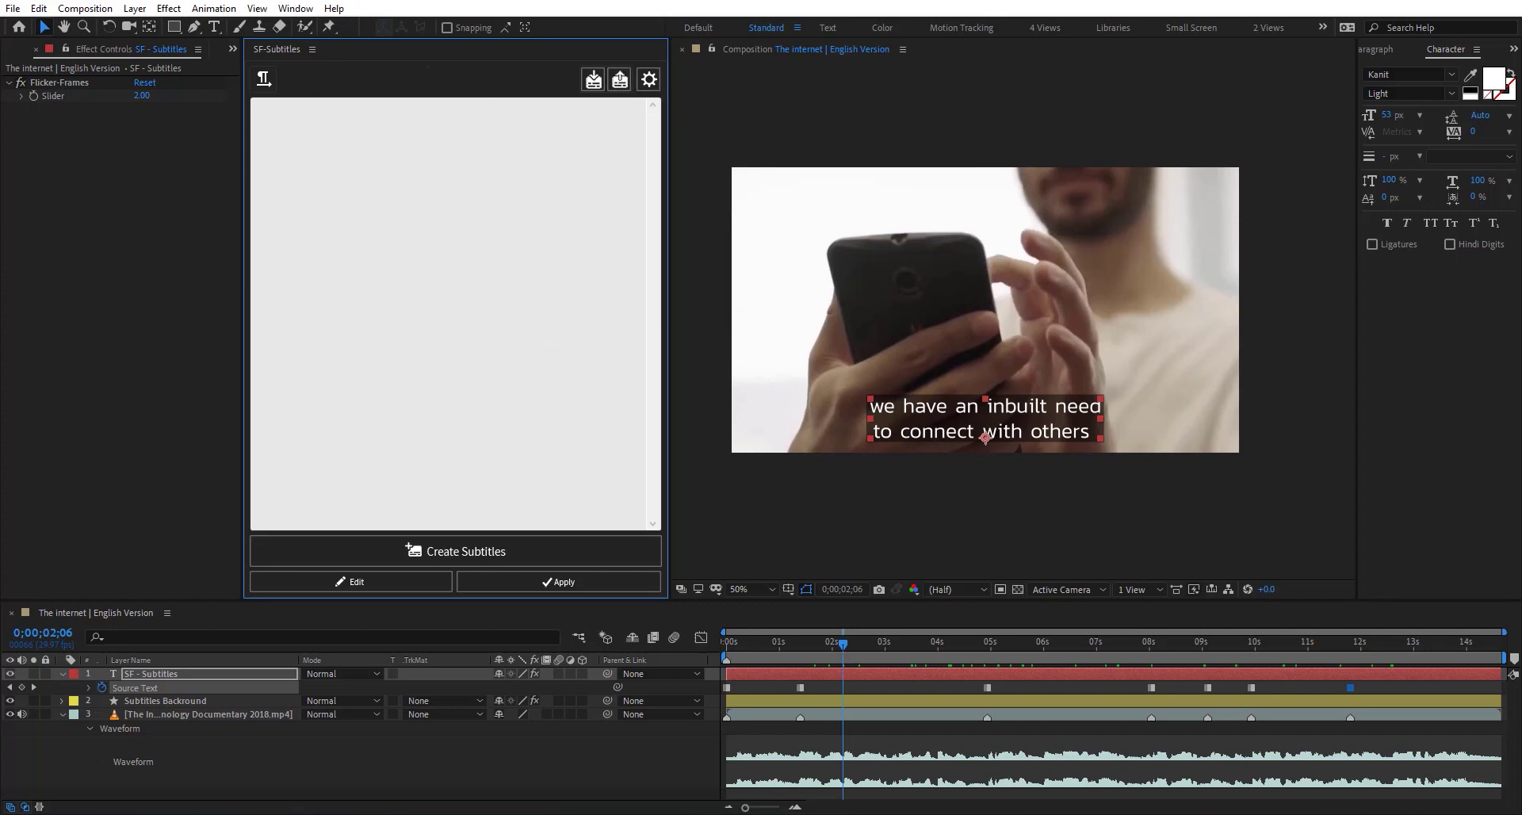
Step: Delete the SF - Subtitles and Subtitles Backround layers, leaving only the video layer in the composition
click(198, 702)
shift+click(197, 674)
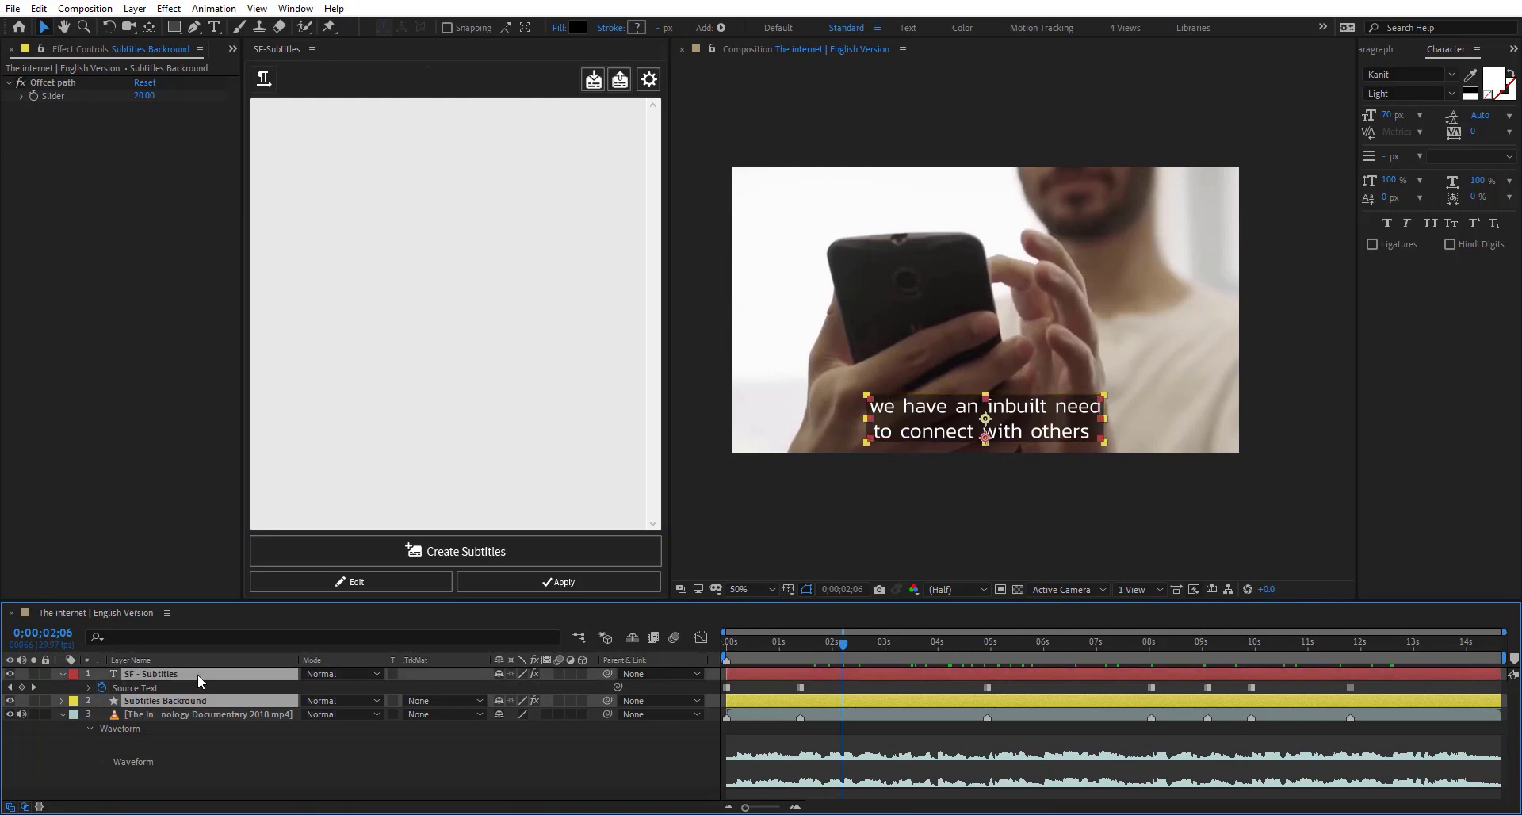
key(Delete)
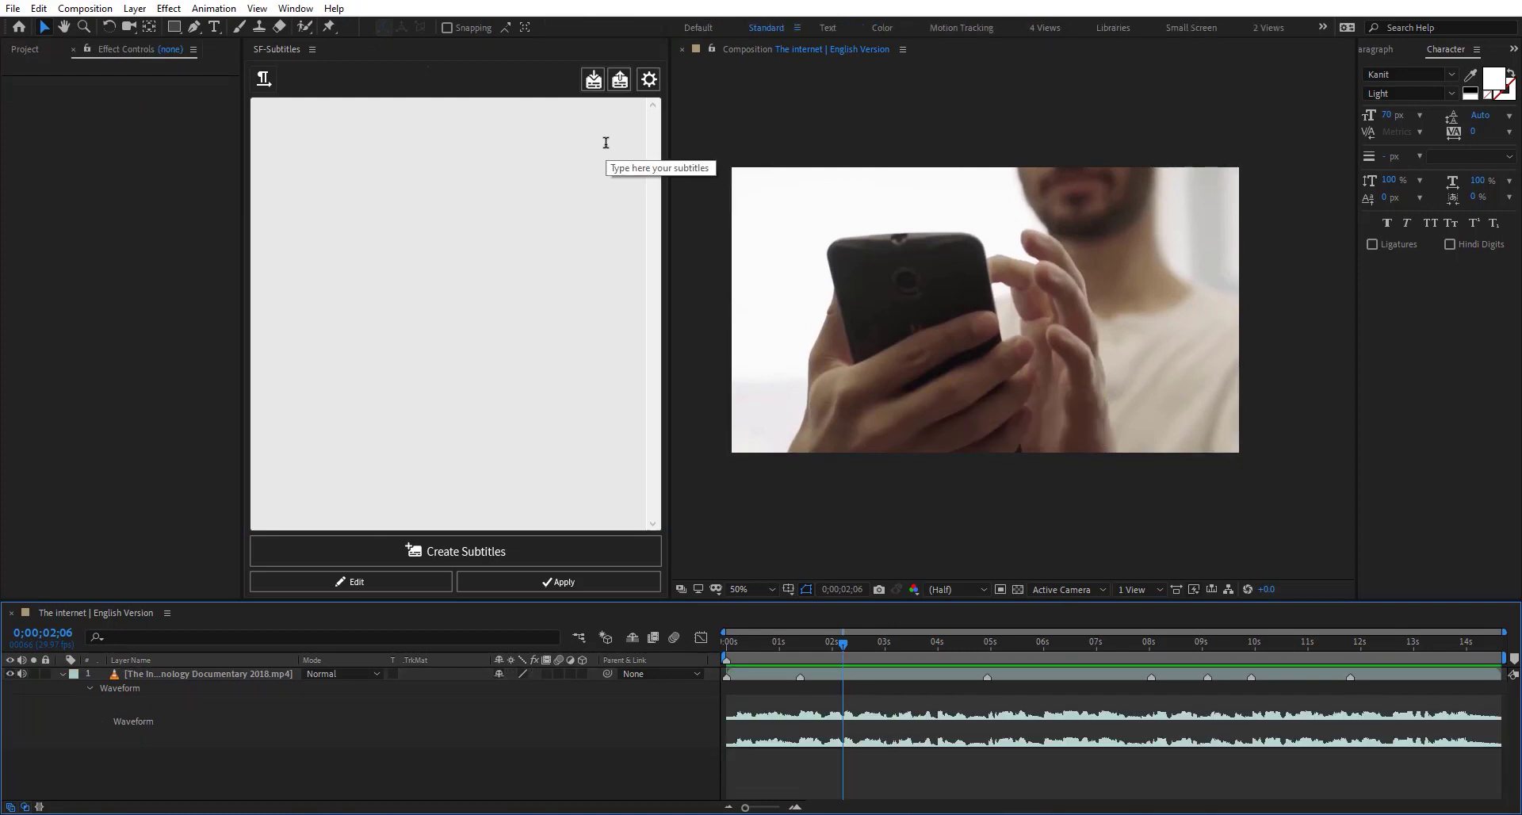
Step: Import Subtitle file.srt from the SF Subtitles folder into the composition as subtitles
click(477, 172)
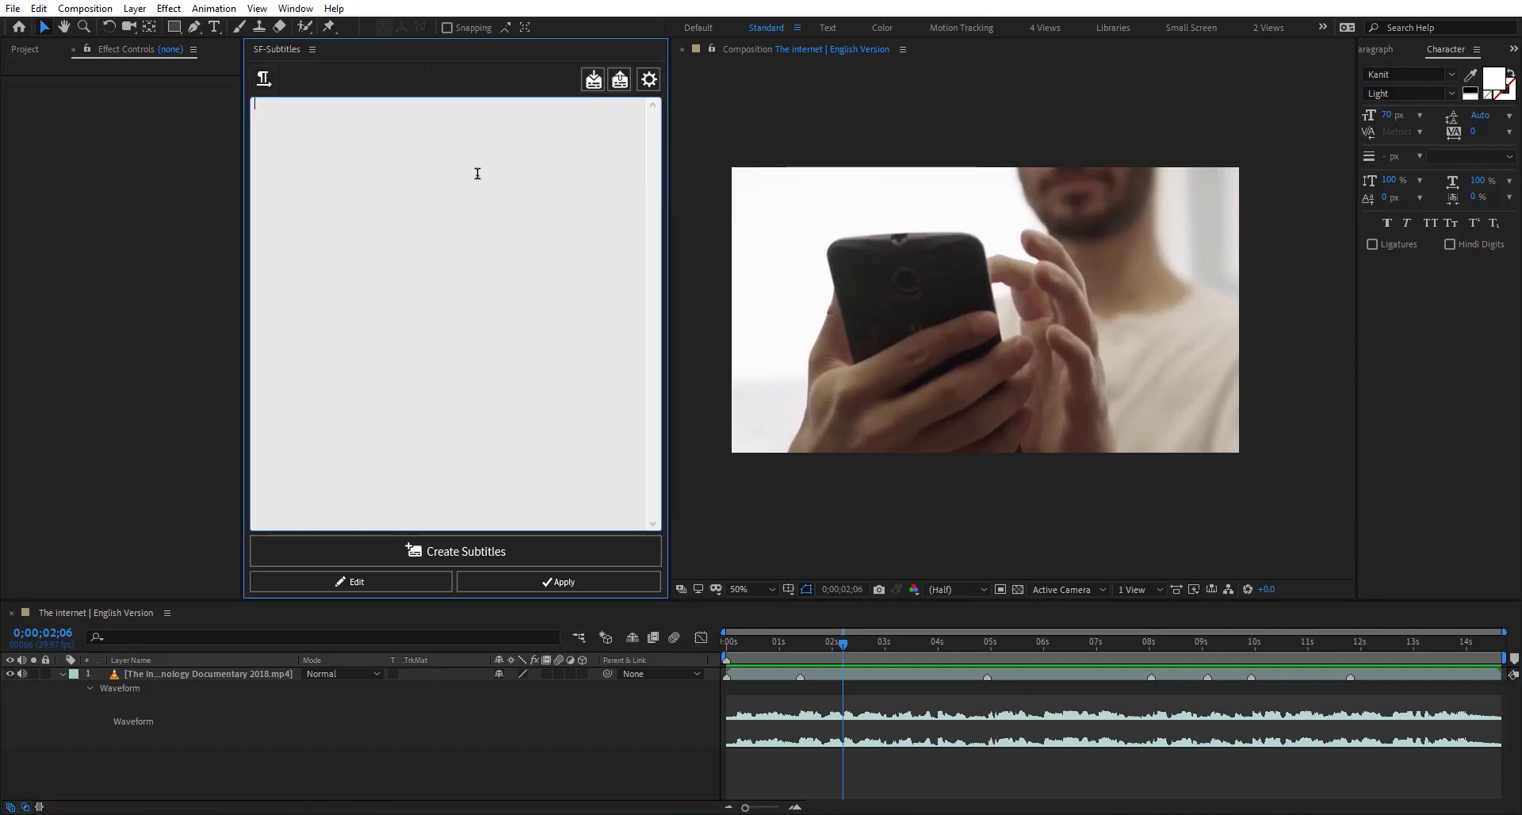
click(593, 79)
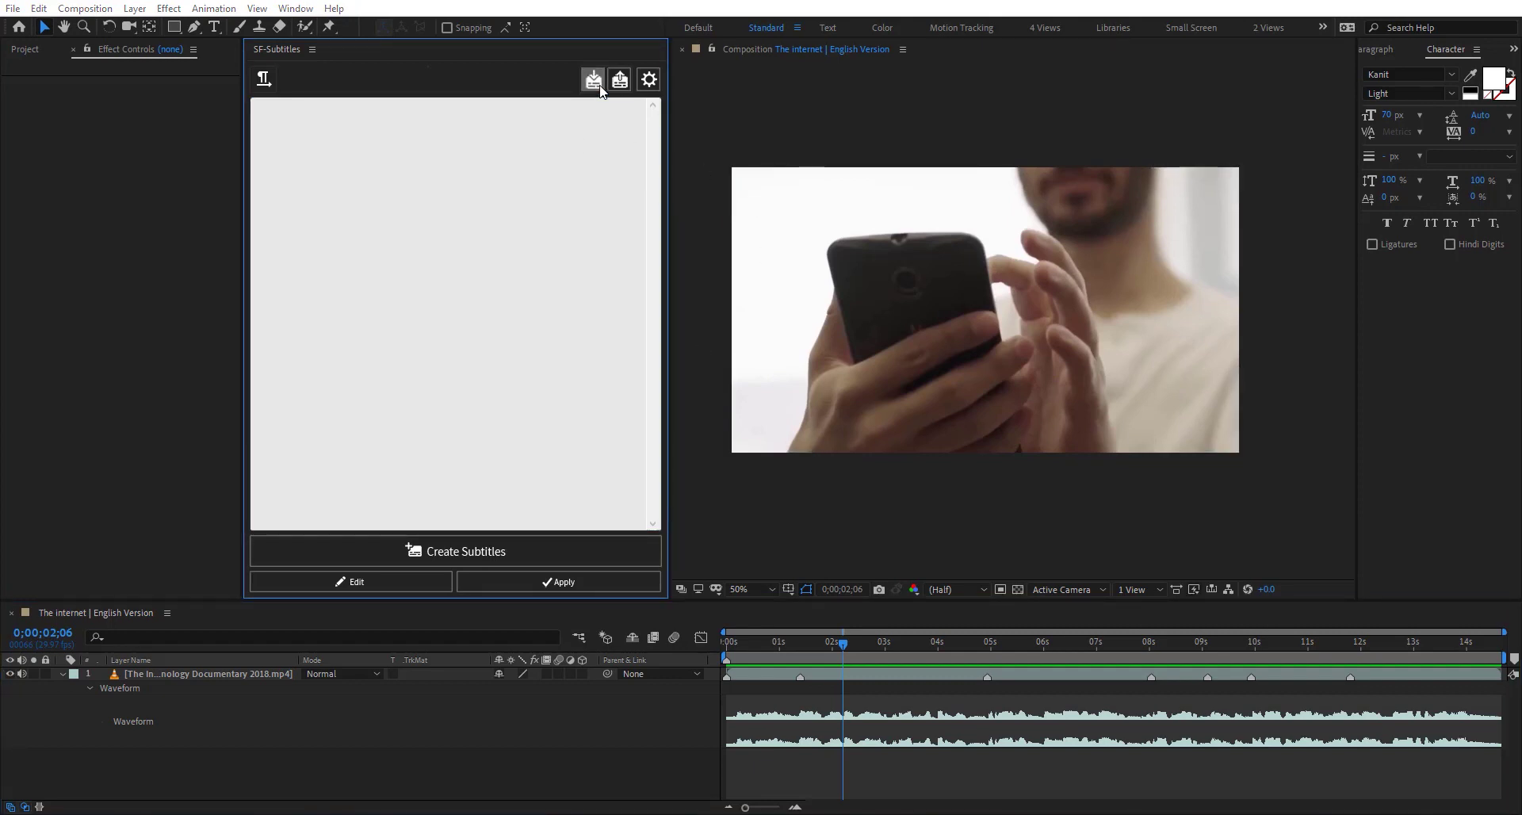
click(353, 146)
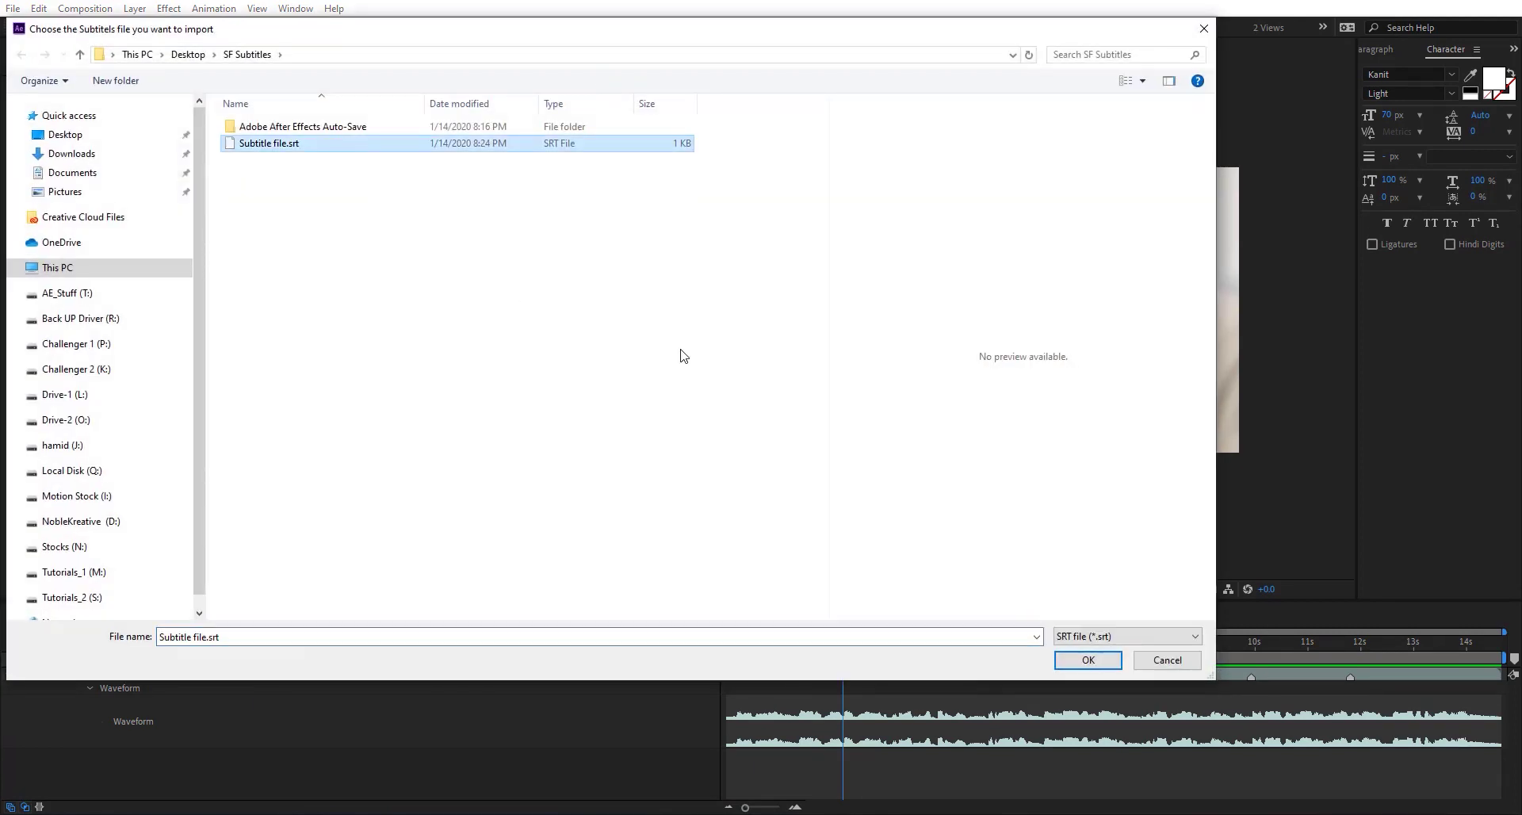
click(1104, 660)
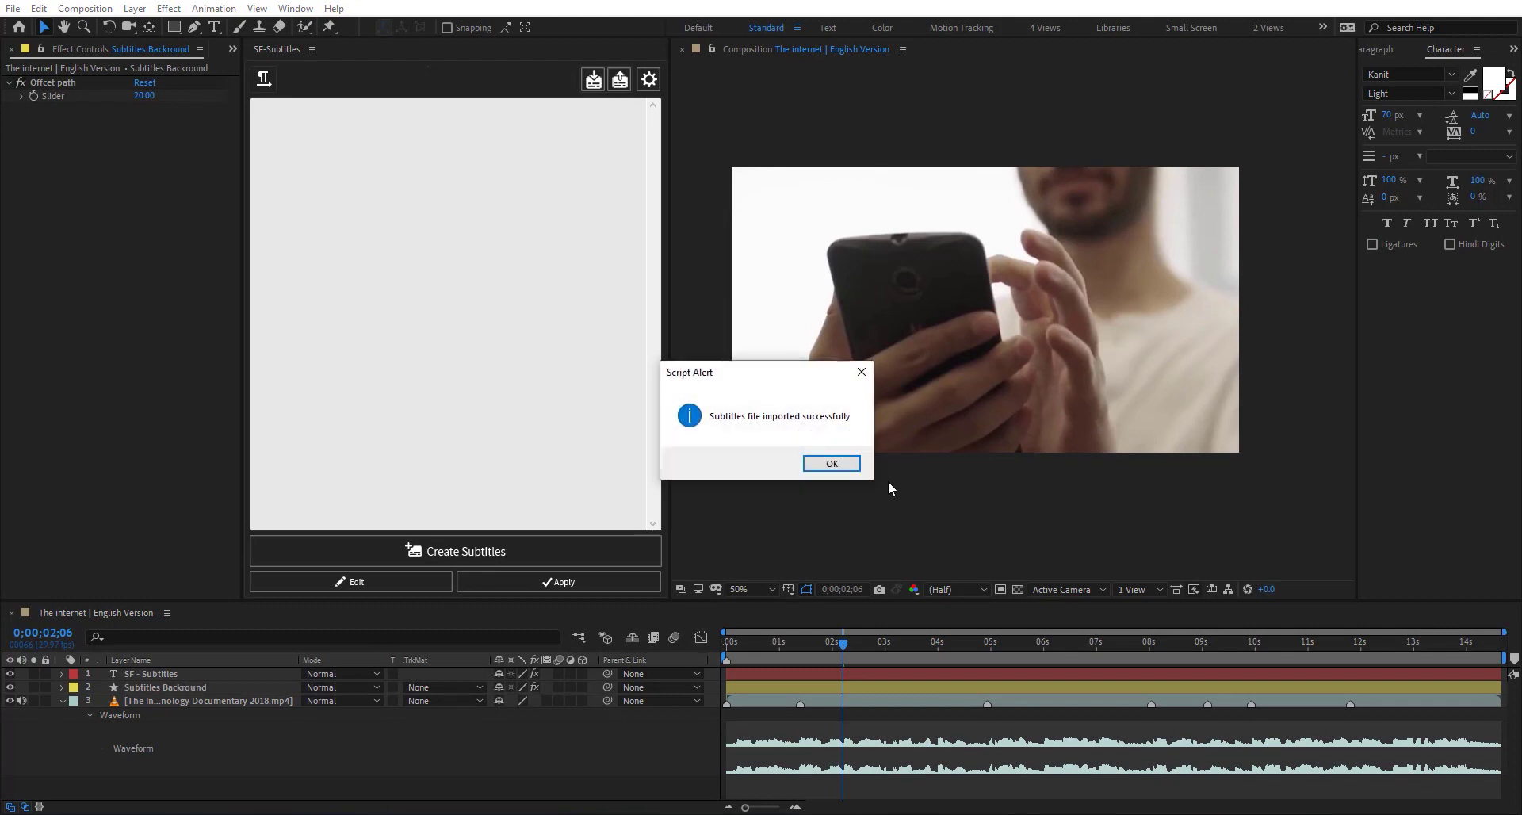
Step: Close the import alert and preview the imported subtitles by playing and scrubbing the timeline
click(831, 463)
key(space)
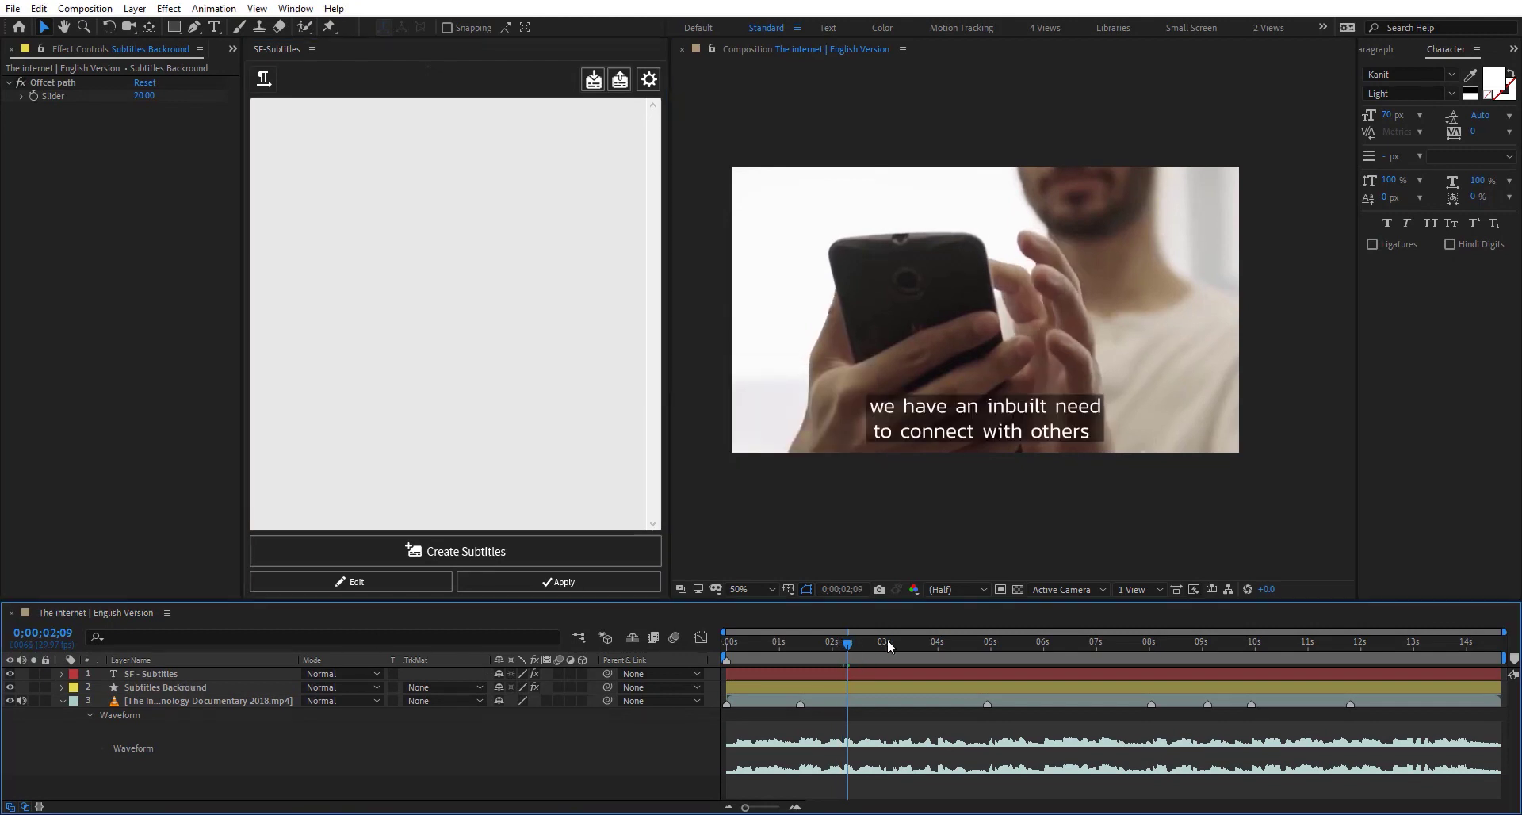
drag(1075, 641, 796, 656)
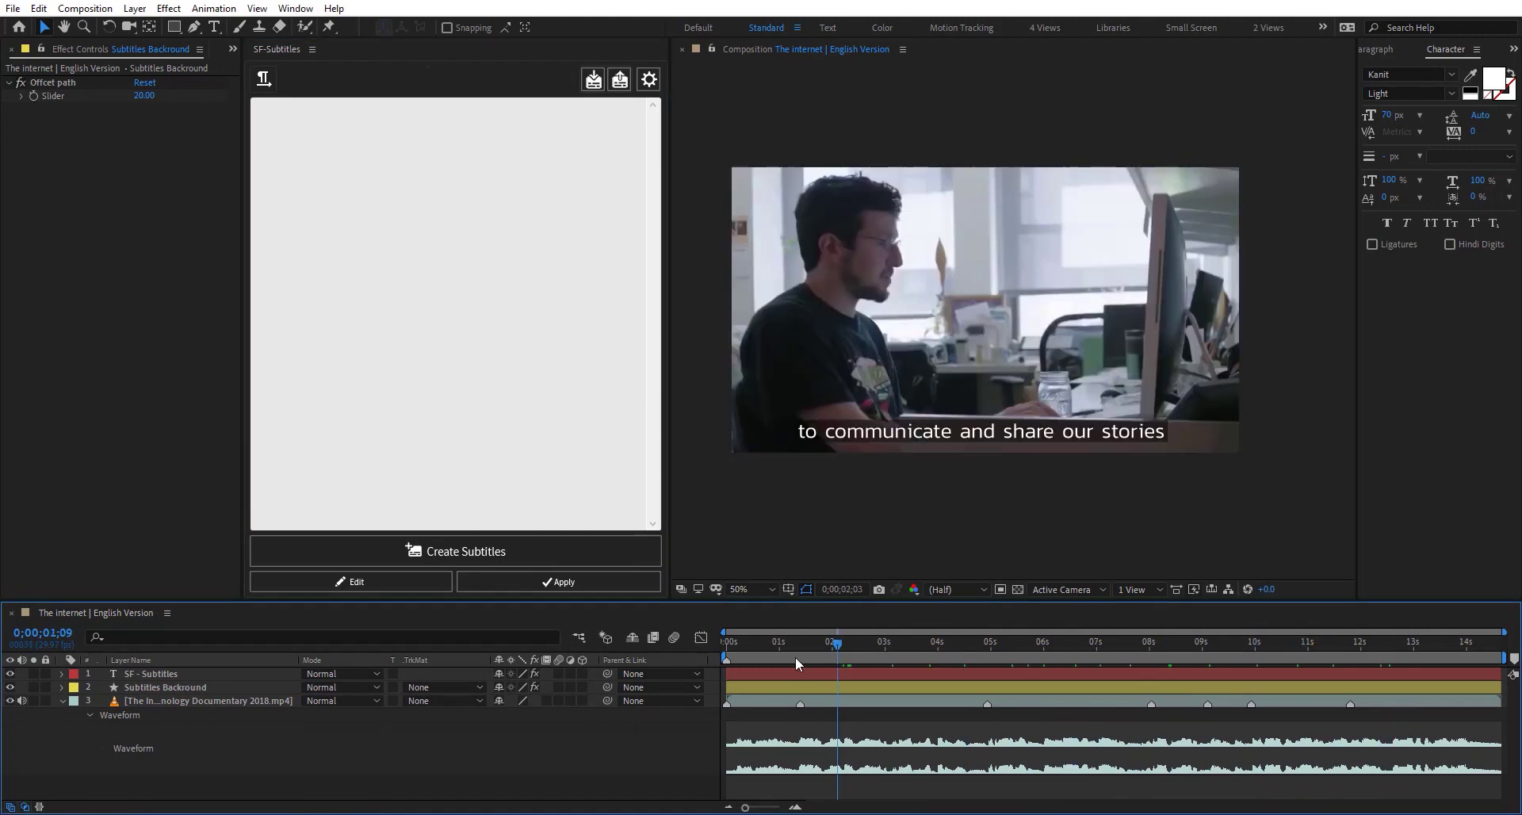
Step: Load the SF - Subtitles layer's text into the script editor and check the captions along the timeline
click(223, 674)
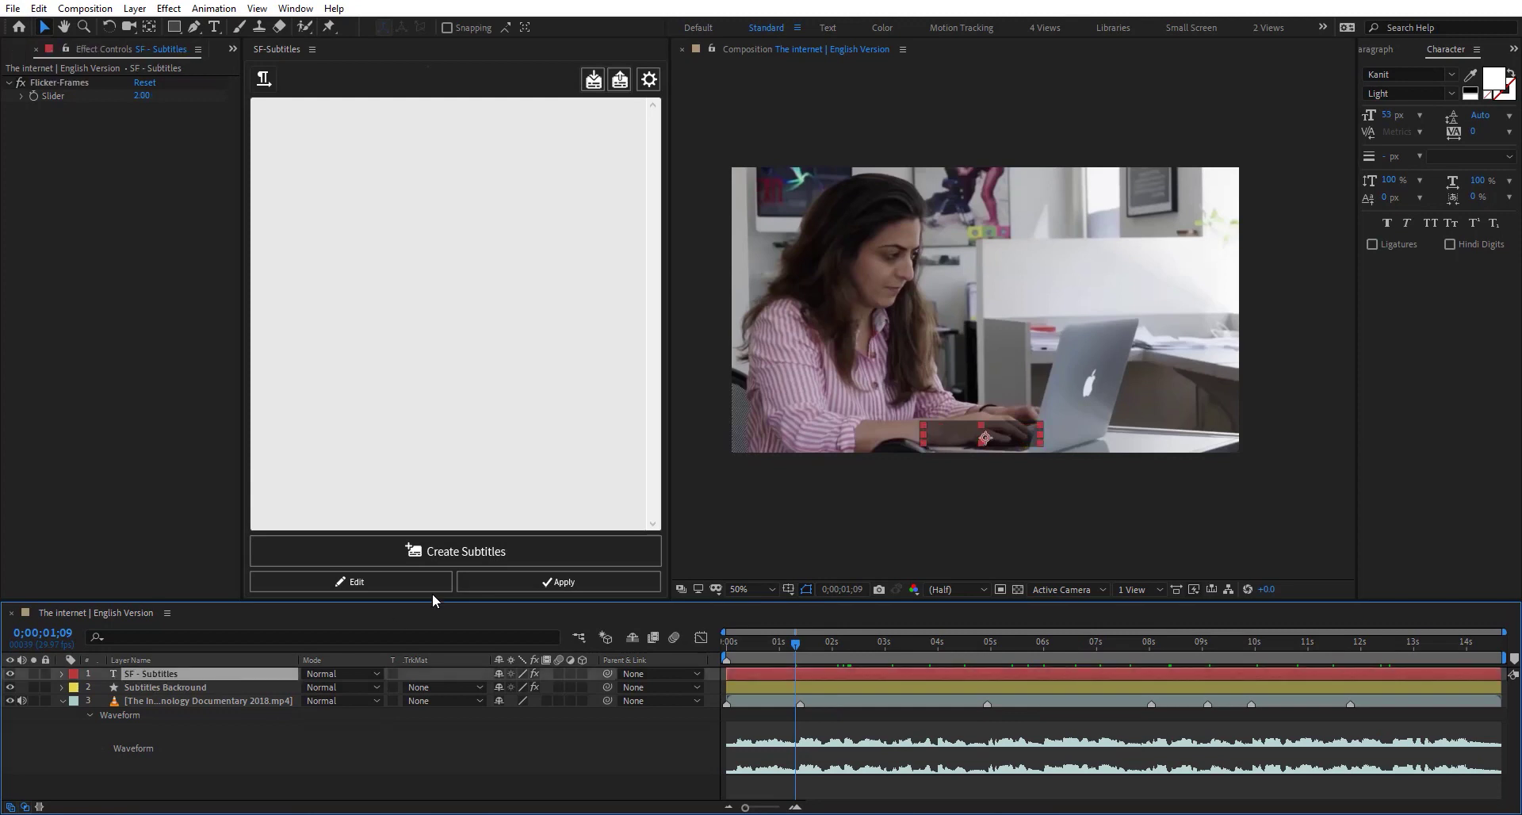
click(401, 584)
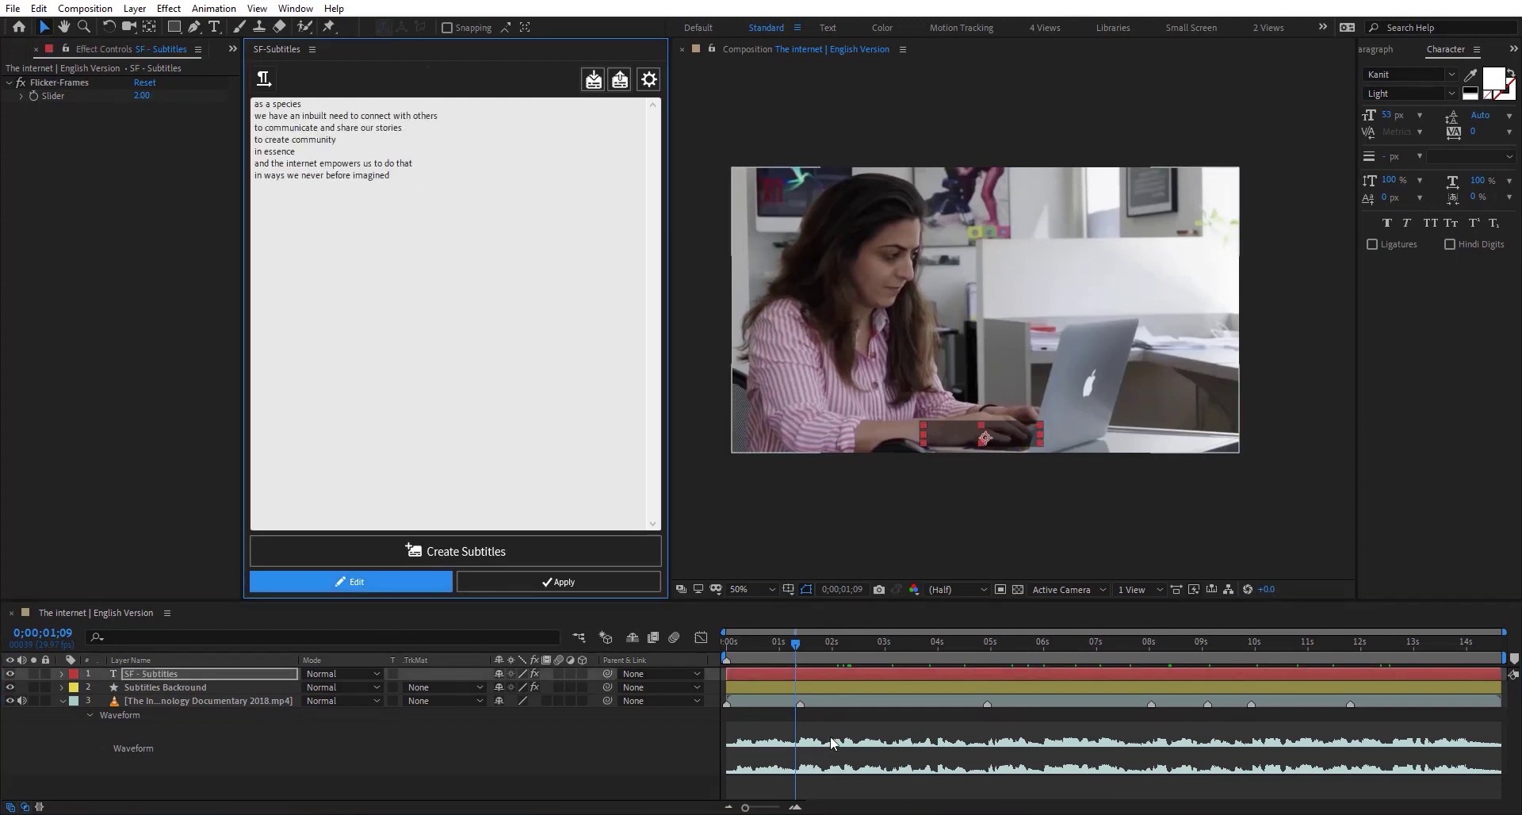
drag(815, 640, 1217, 642)
drag(1334, 643, 934, 665)
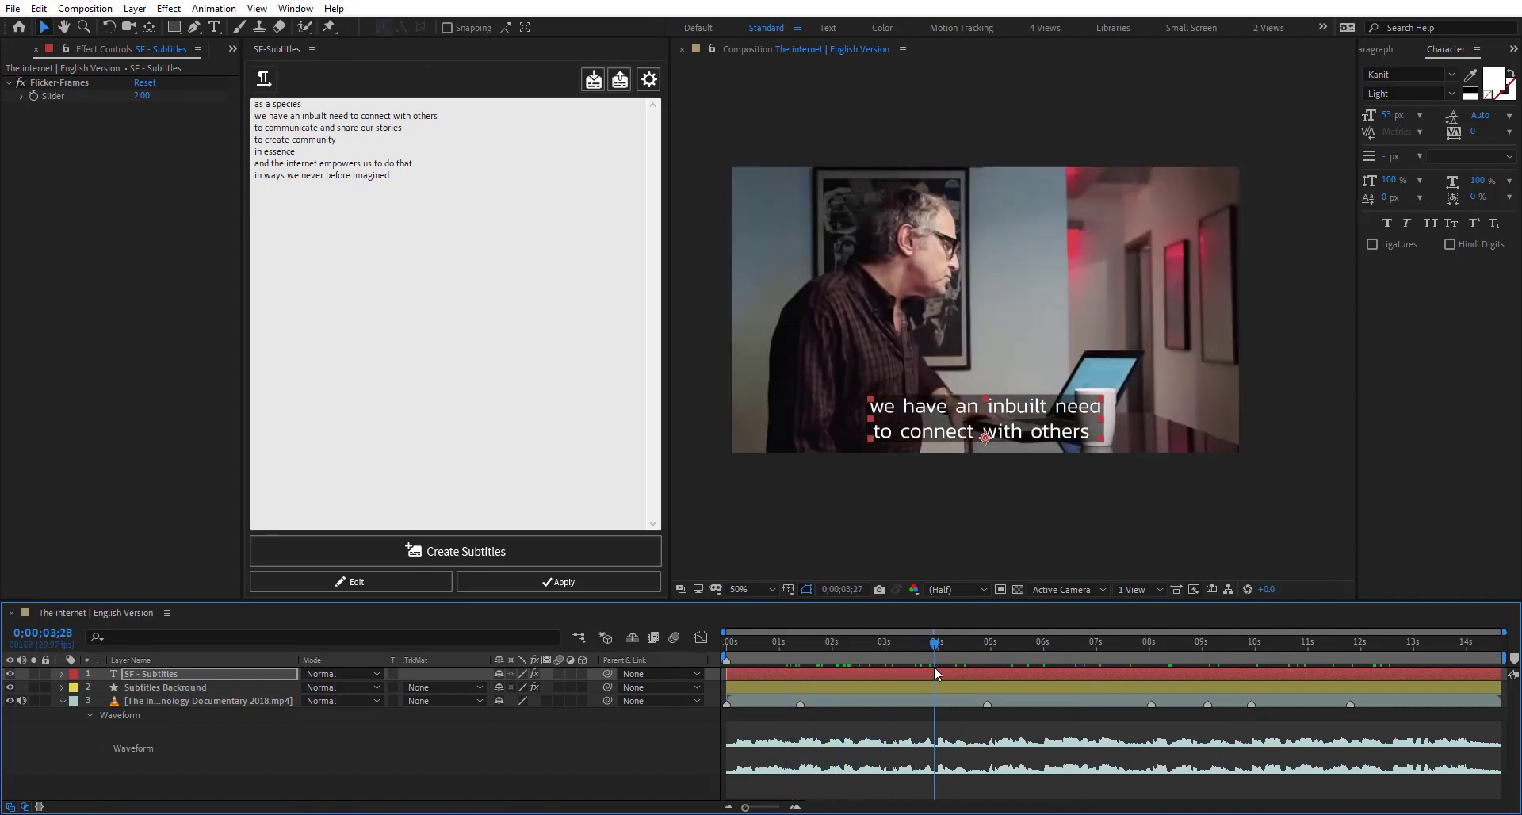
Step: Try the script editor's right-to-left text direction and clear all the loaded English subtitle lines
click(269, 81)
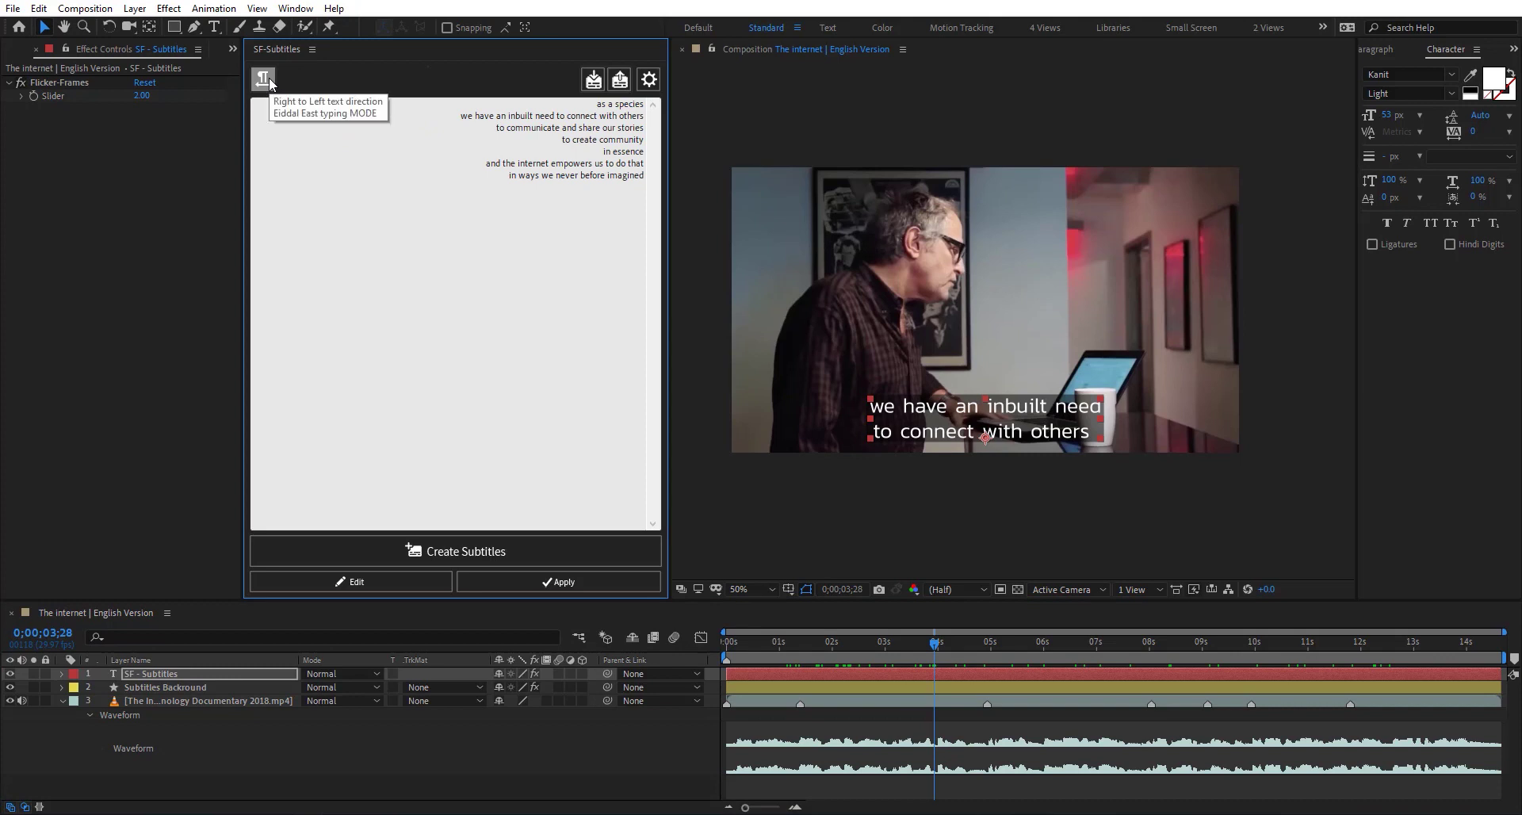
click(269, 81)
click(269, 82)
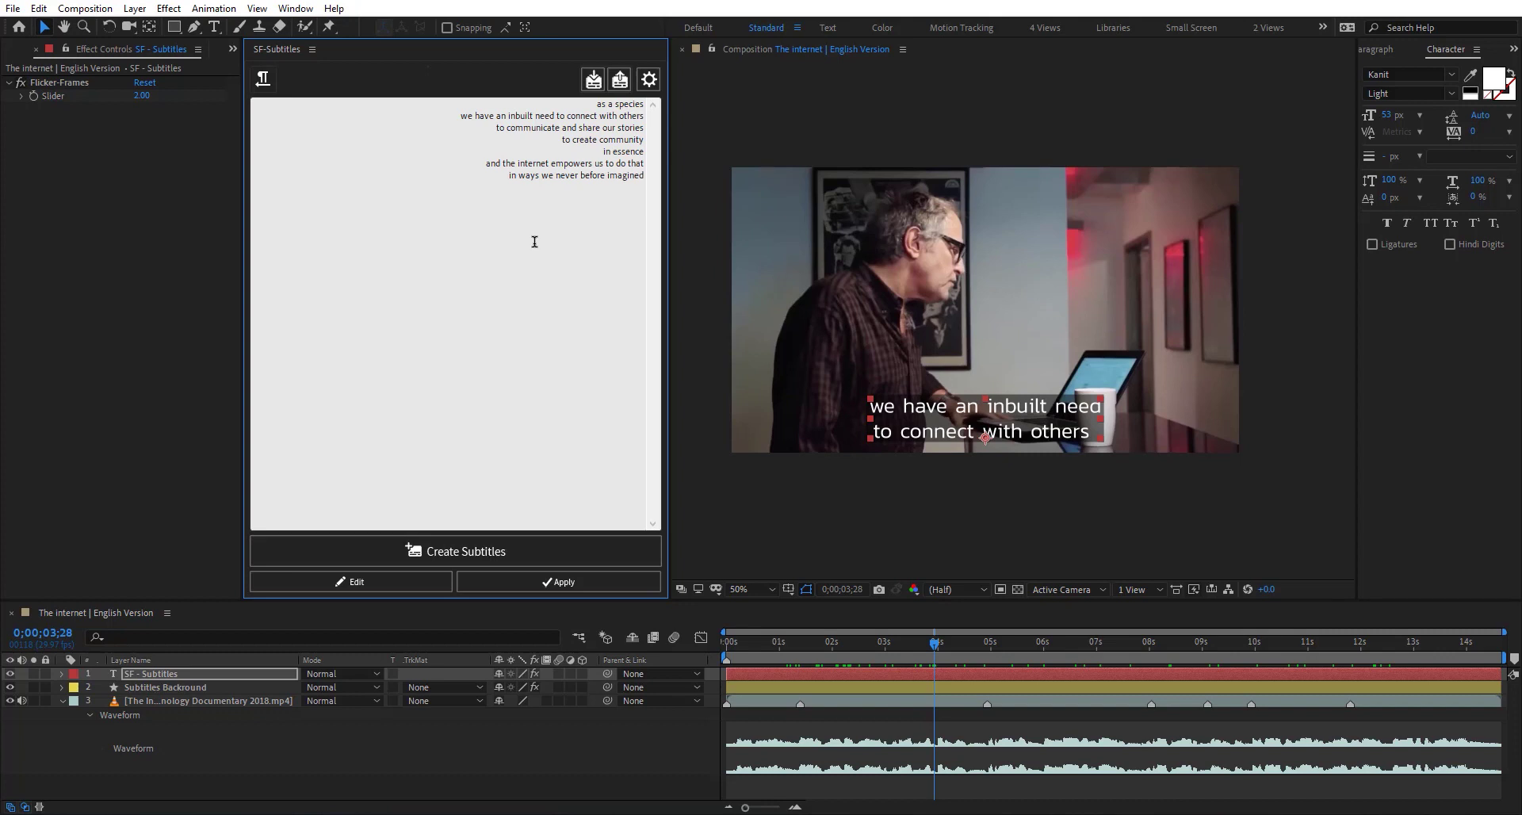
drag(646, 169, 711, 88)
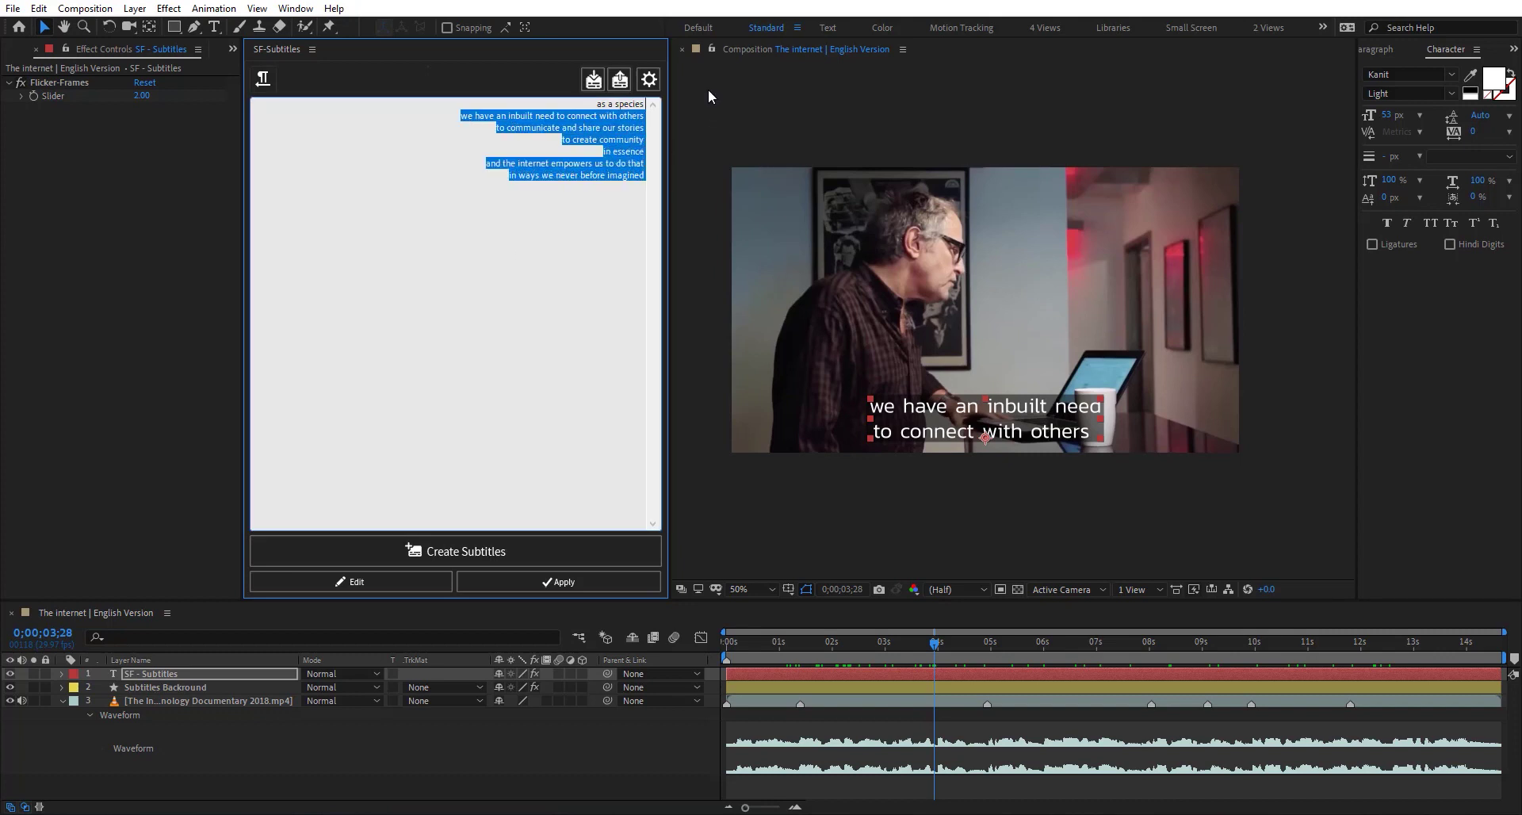
key(BackSpace)
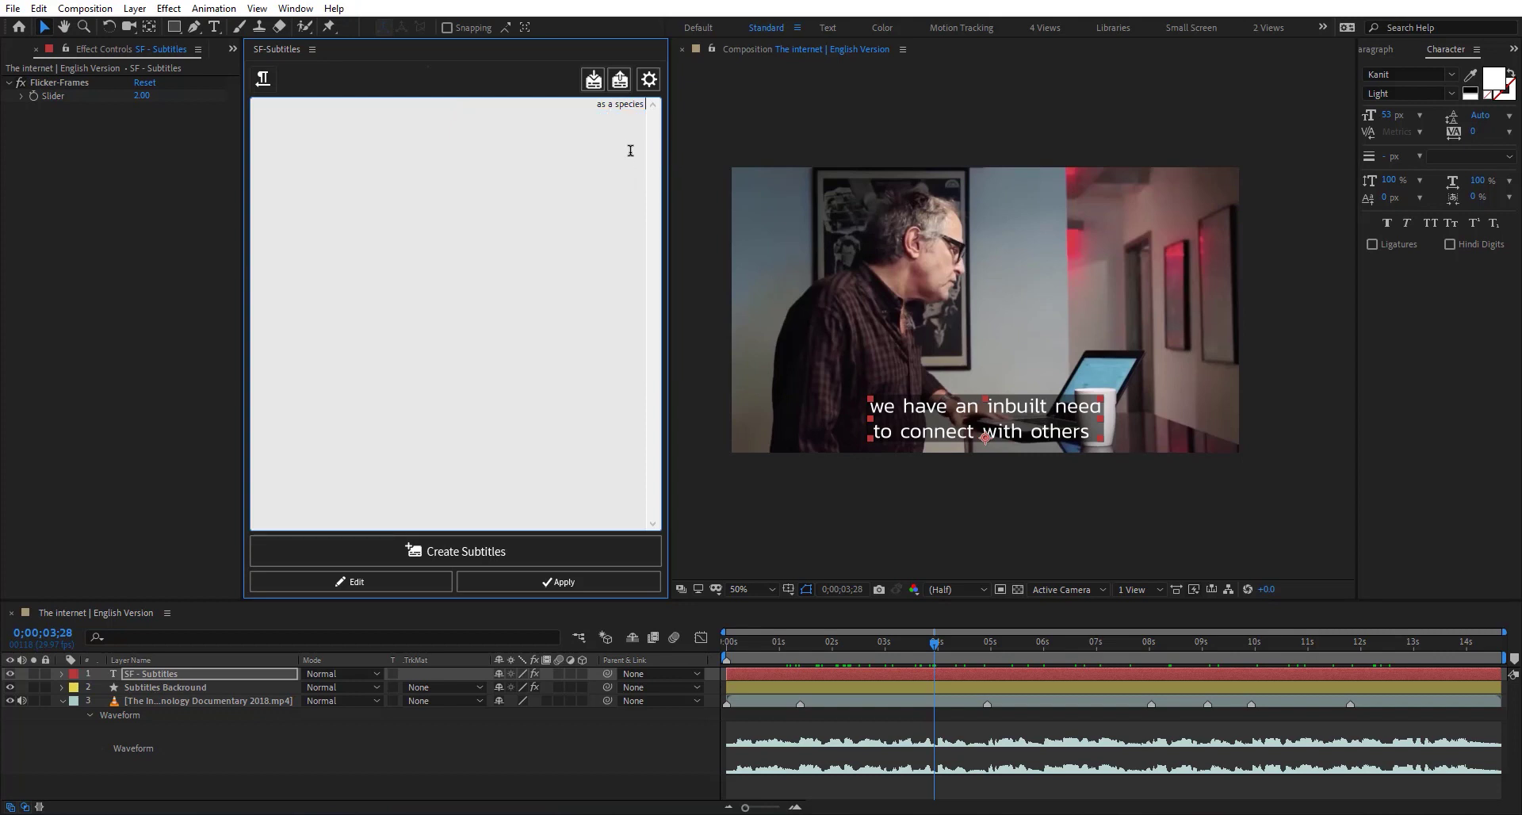
triple_click(613, 105)
key(BackSpace)
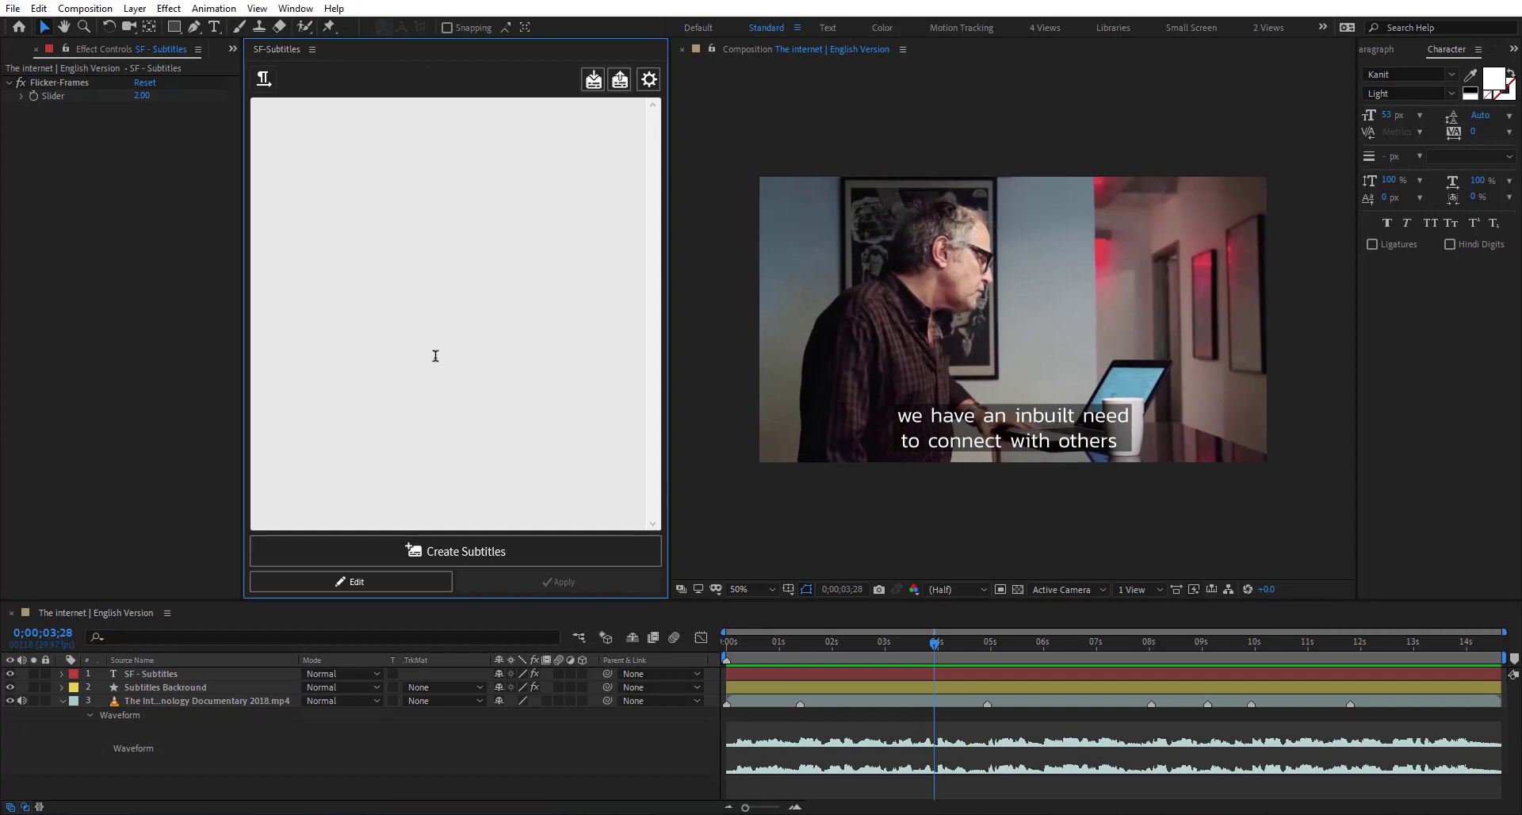
Step: Duplicate the English Version composition in the project and rename the copy "The internet | Arabic Version 2"
click(429, 745)
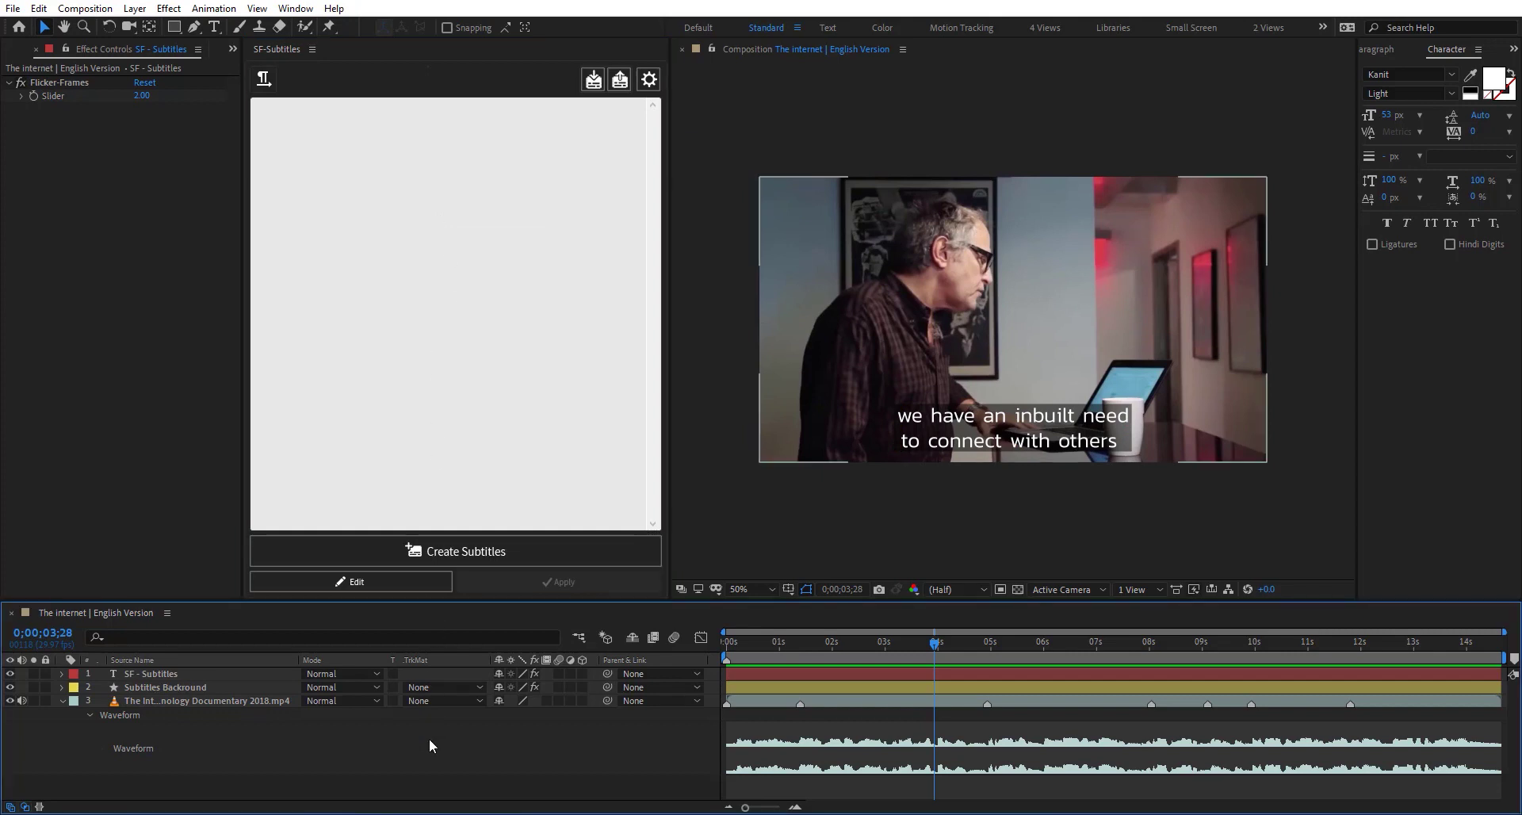
right_click(429, 739)
click(523, 605)
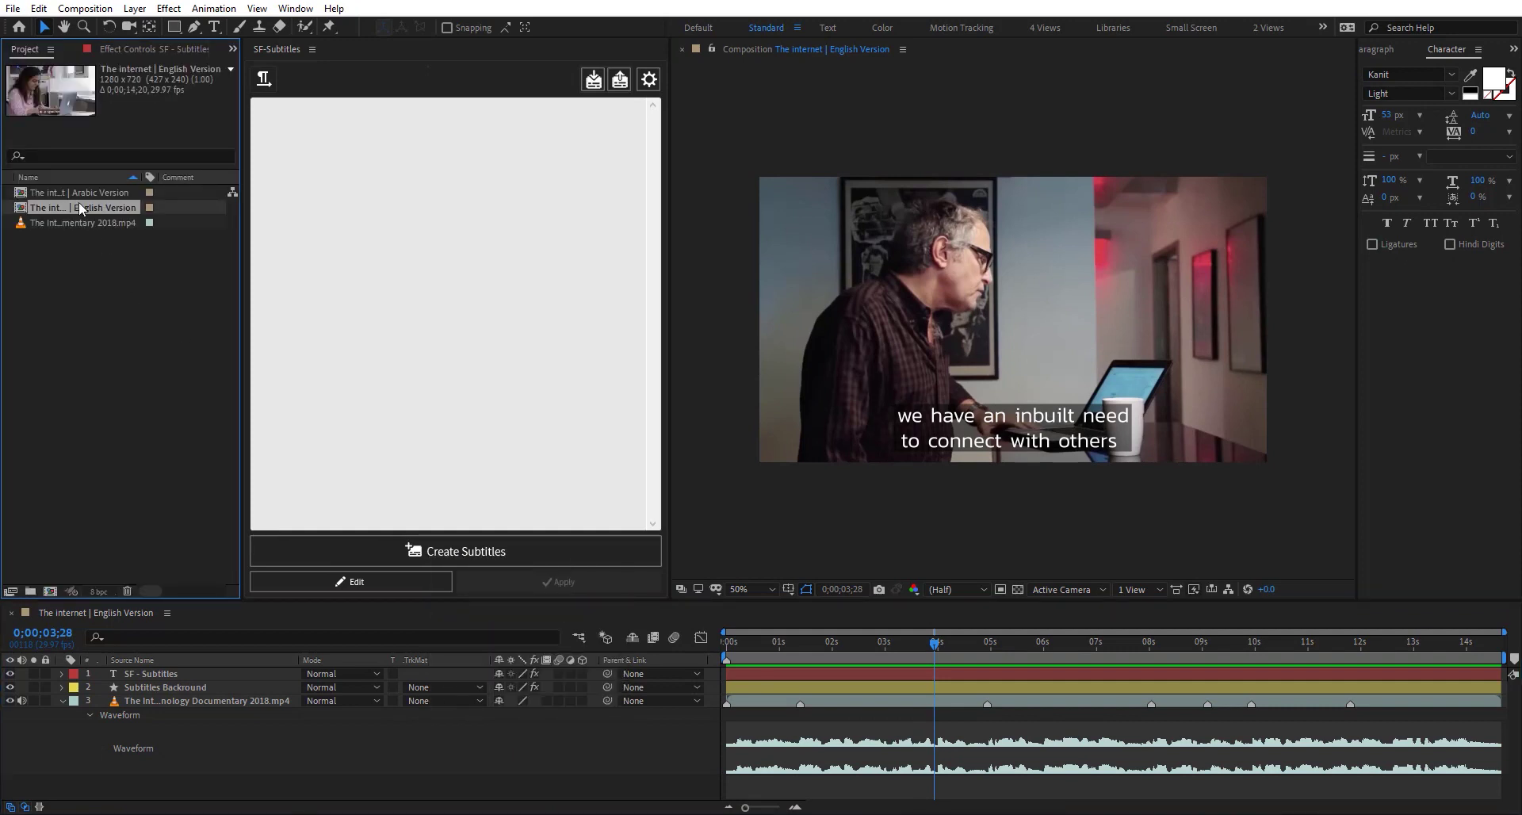
key(ctrl+d)
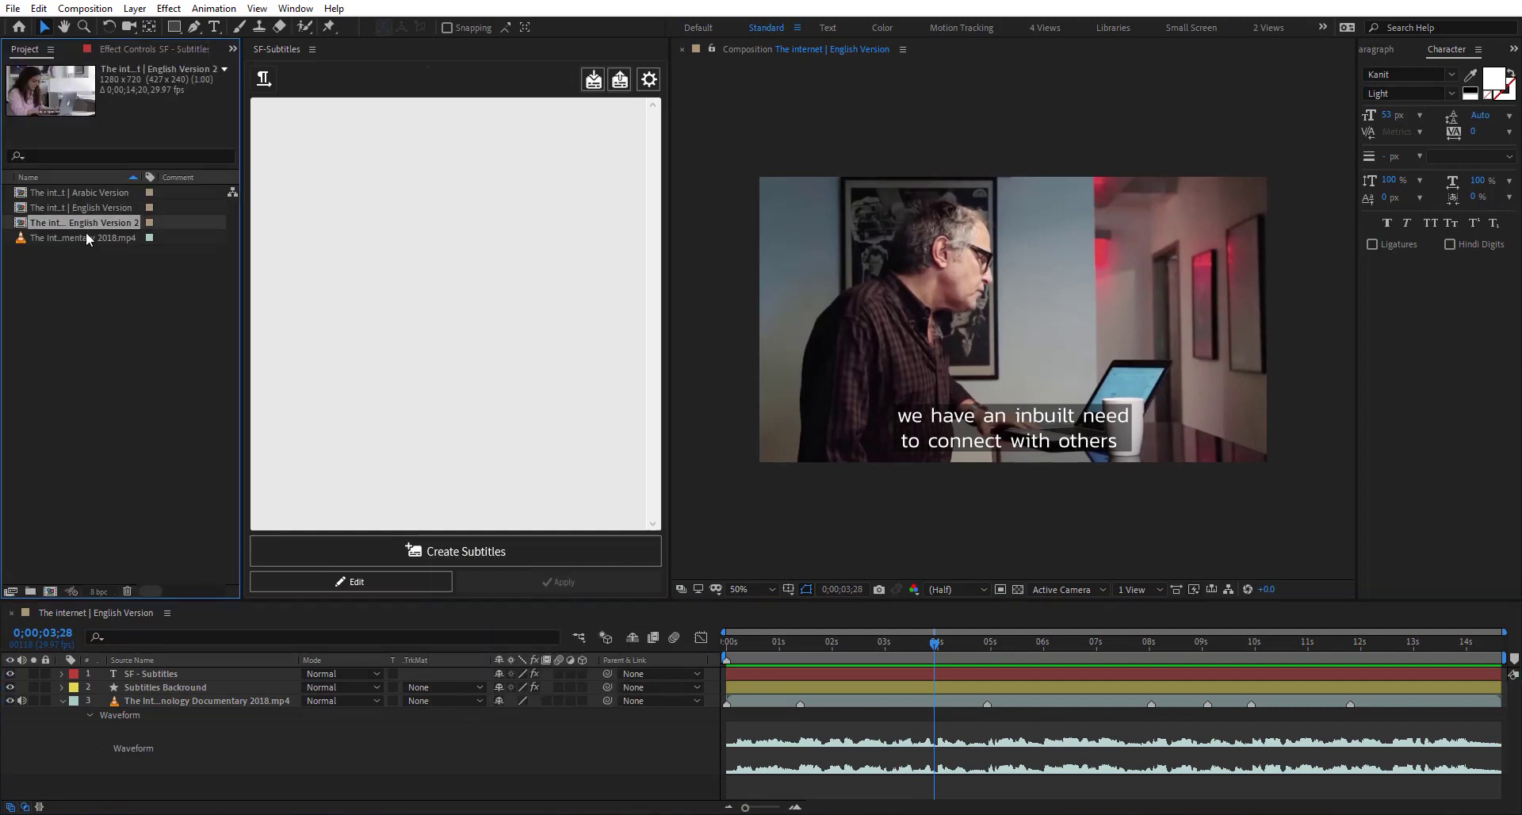
key(Return)
double_click(92, 223)
text(Arabic)
key(Return)
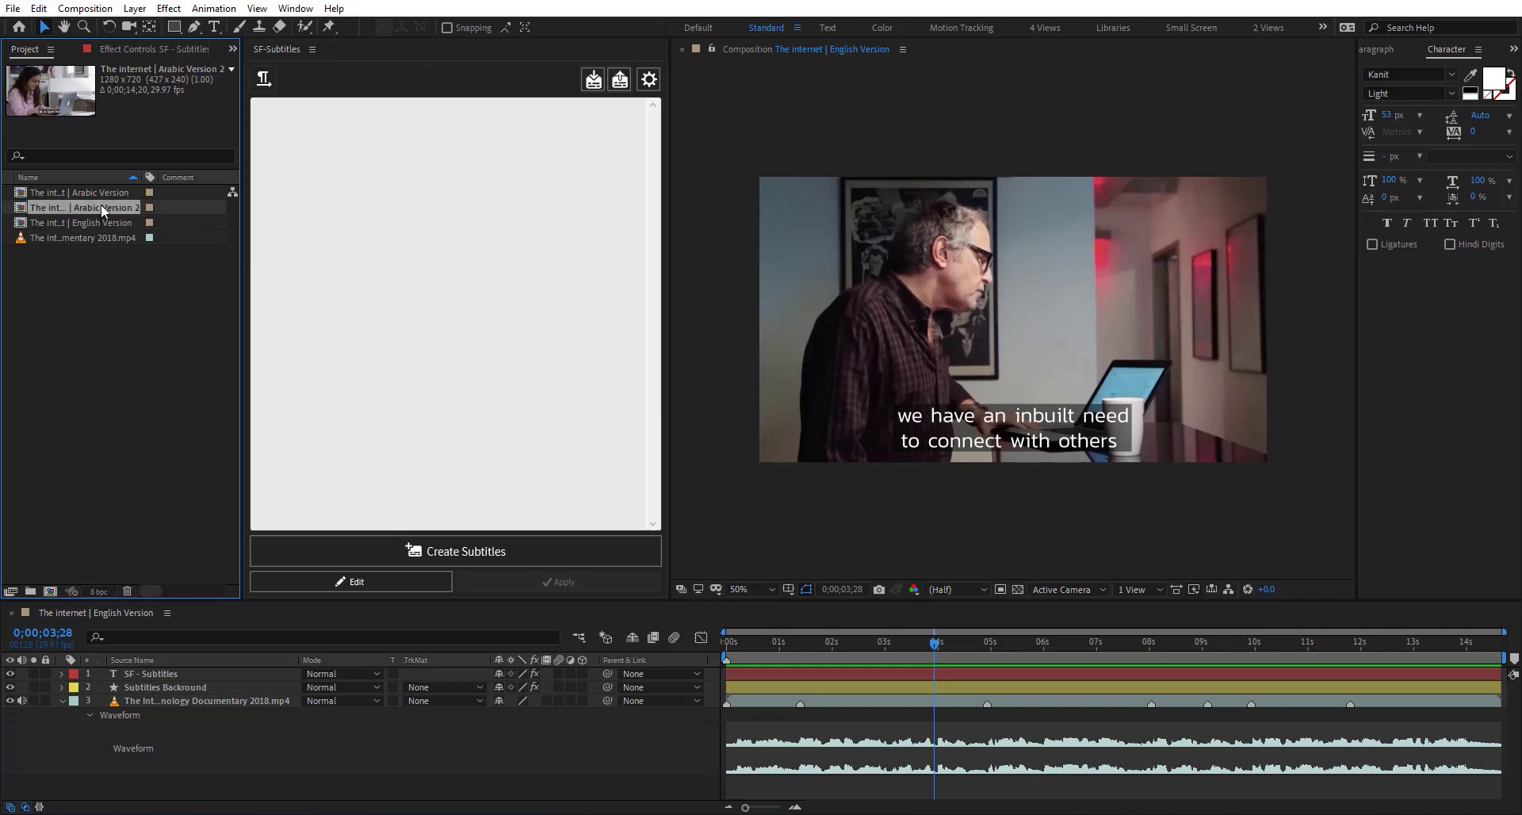
Step: Open the Arabic Version 2 composition and load its SF - Subtitles layer's text for editing in the script
double_click(101, 208)
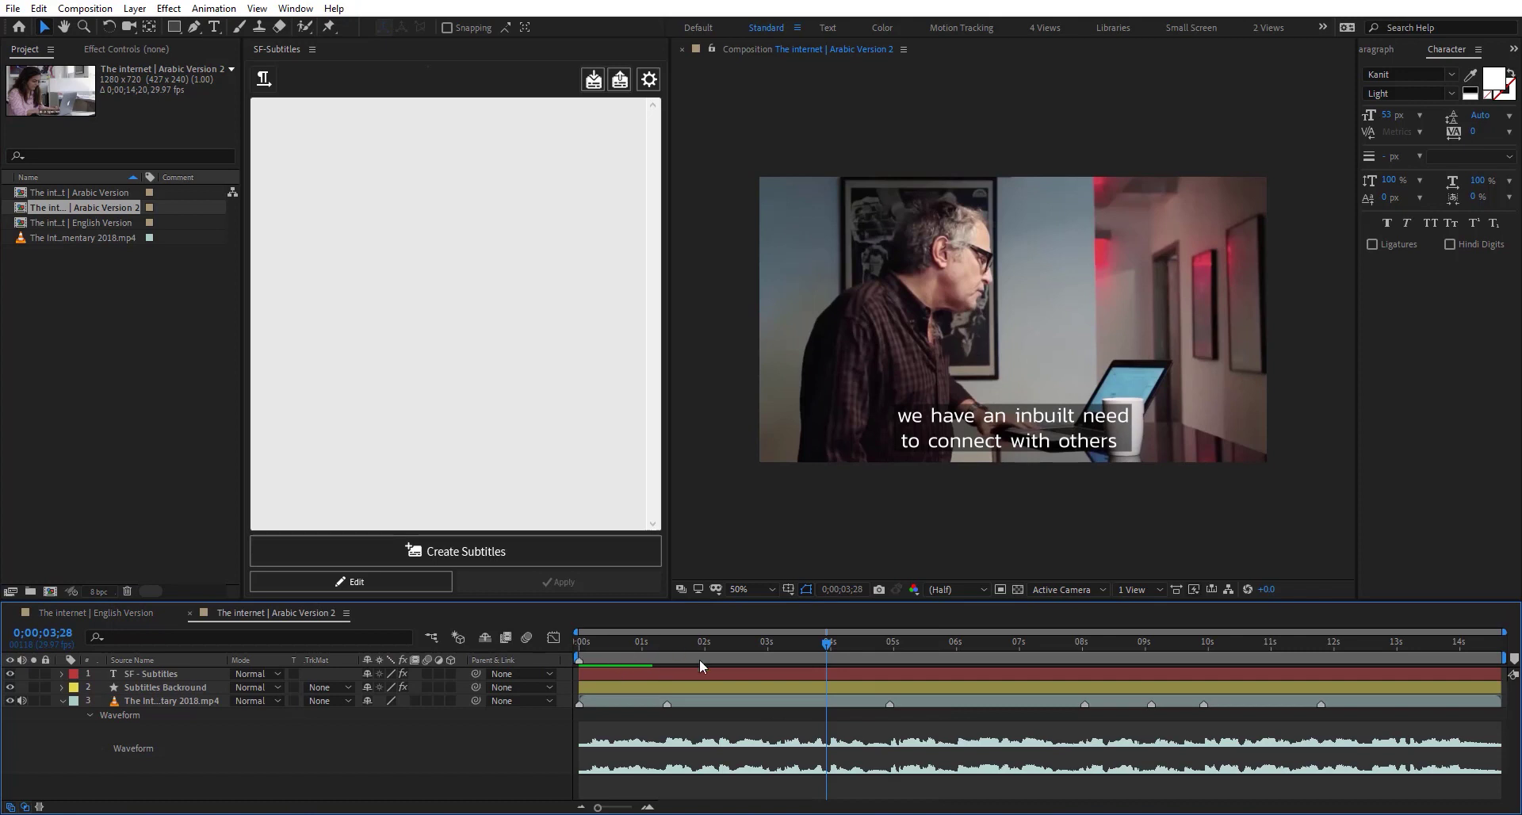
click(750, 672)
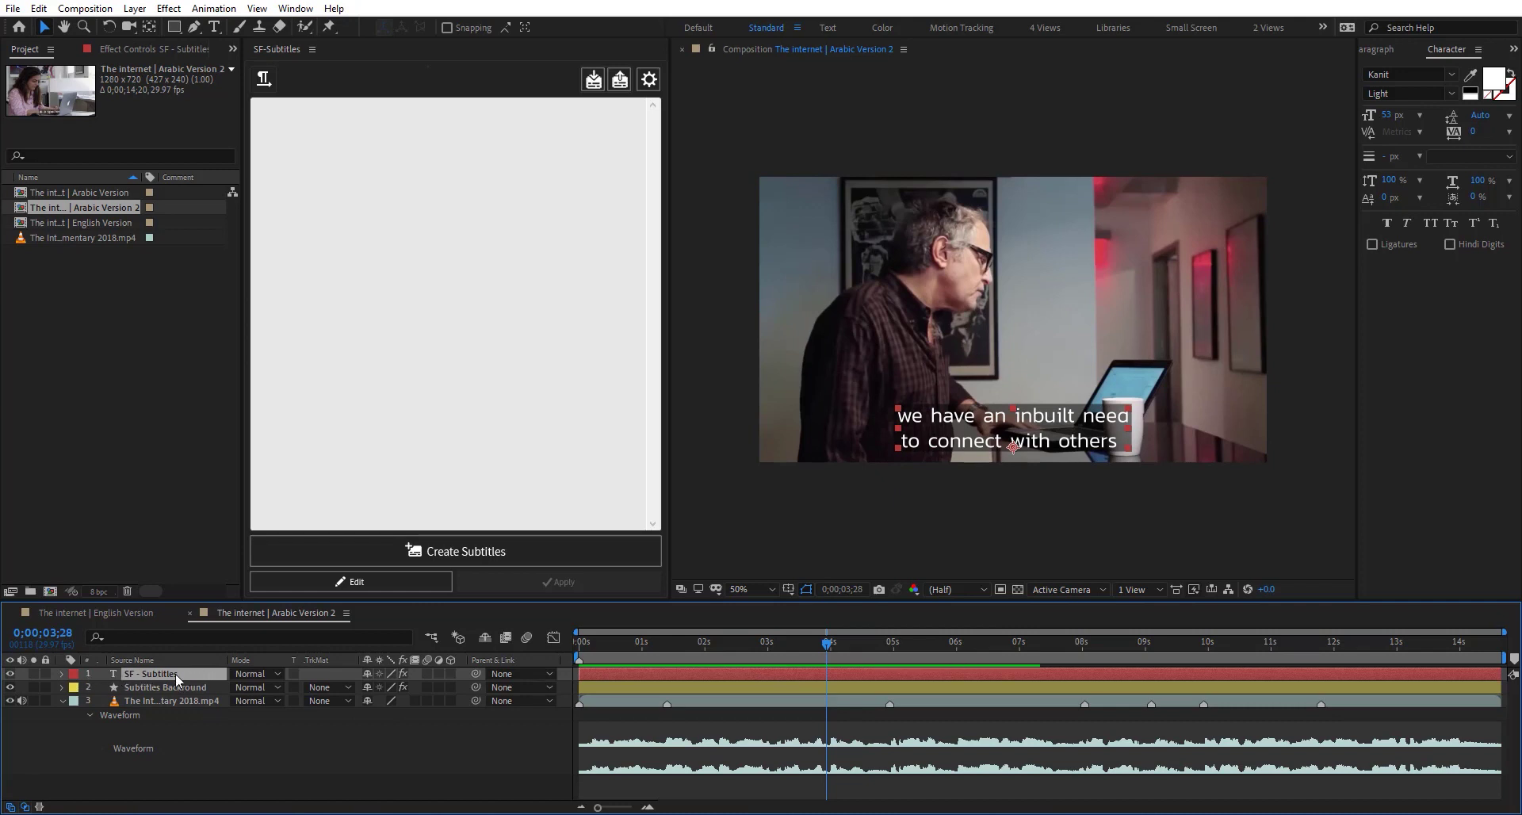
click(369, 590)
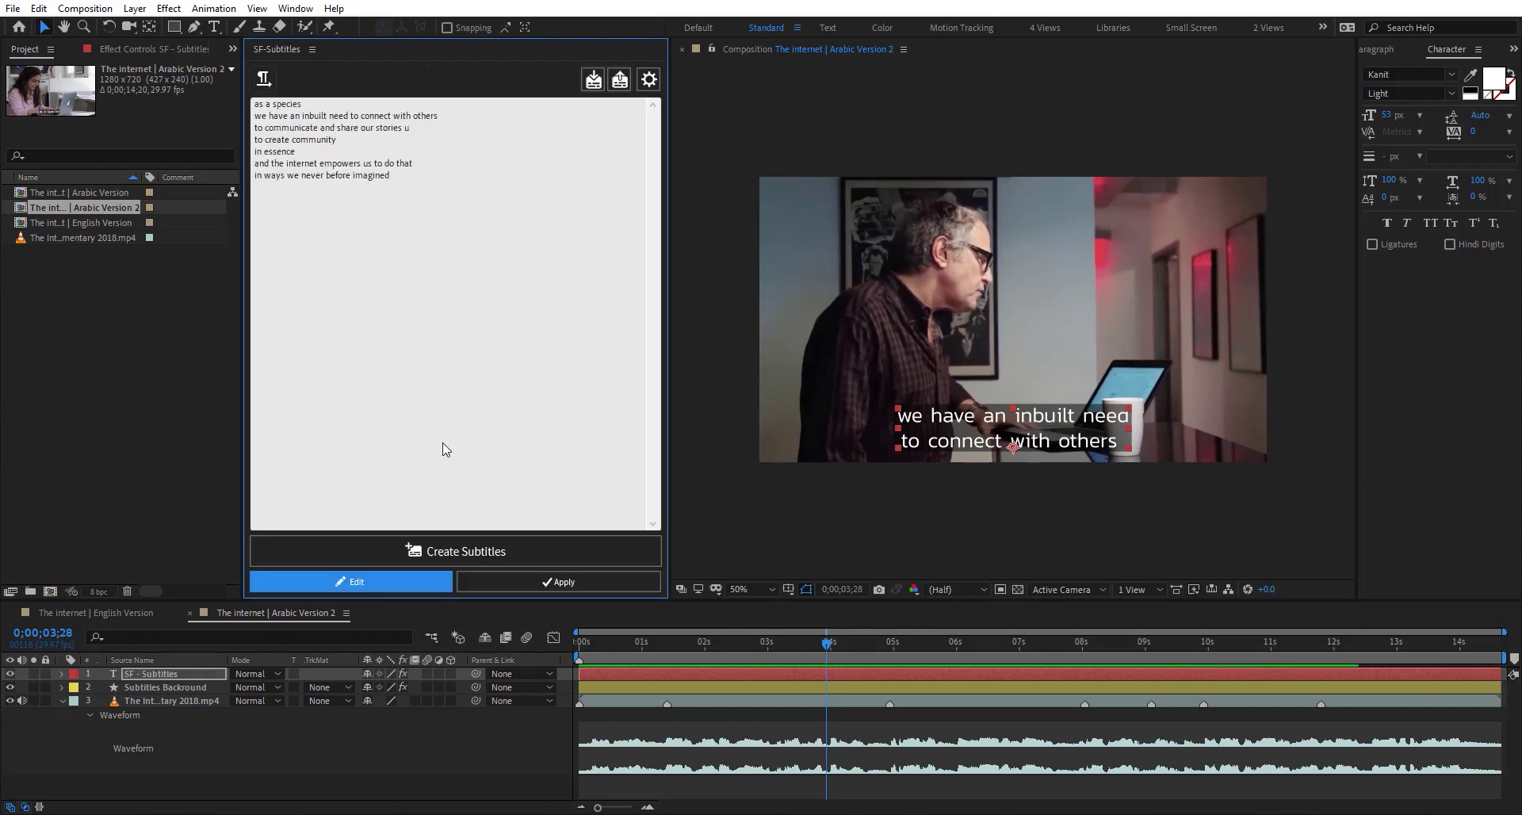
Step: Switch to Notepad, copy the Arabic translation from New Text Document, and return to After Effects
click(398, 814)
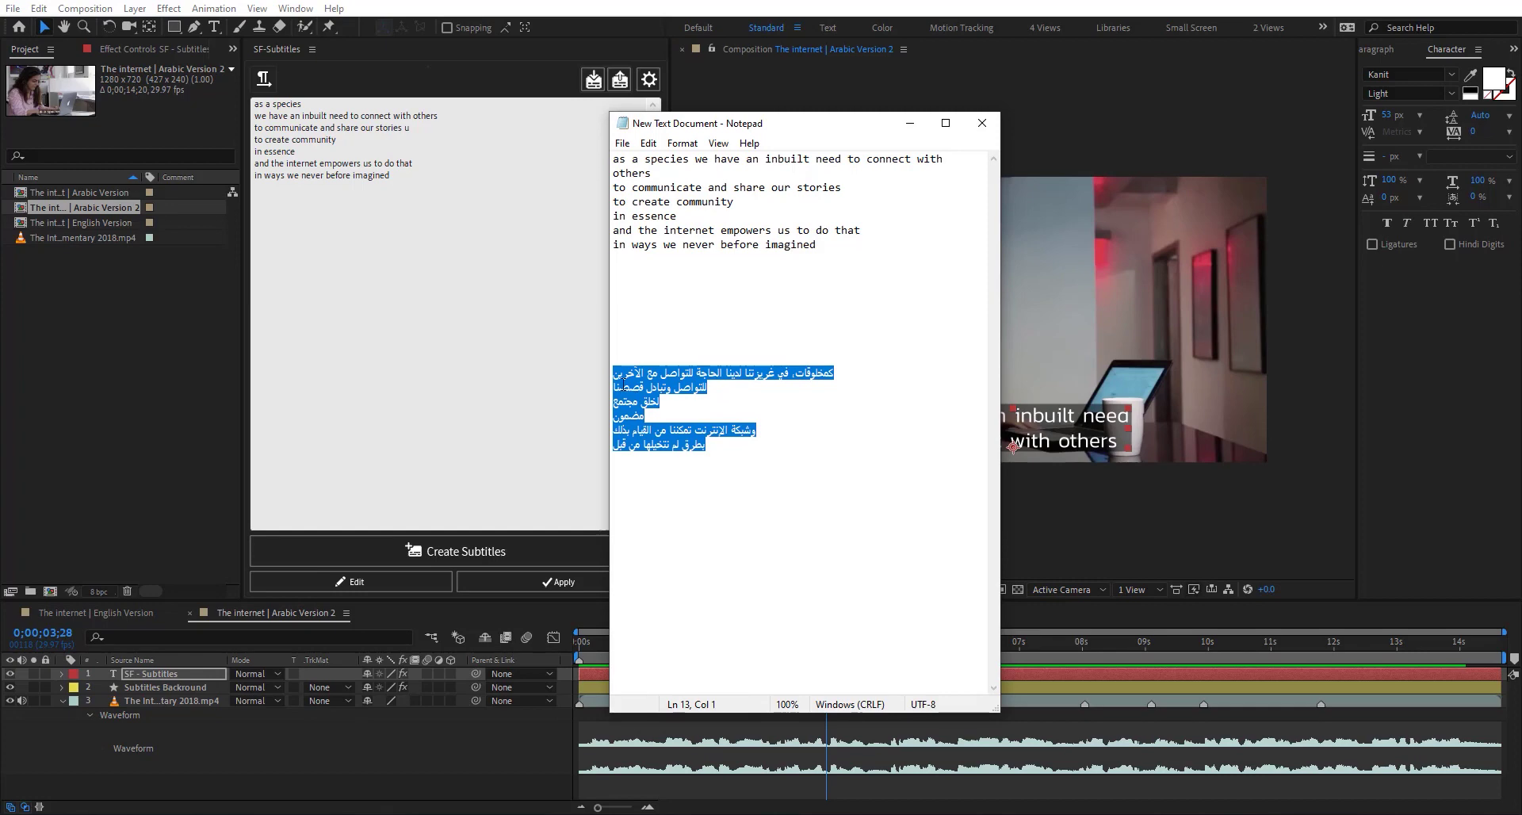
right_click(643, 381)
click(520, 431)
click(910, 123)
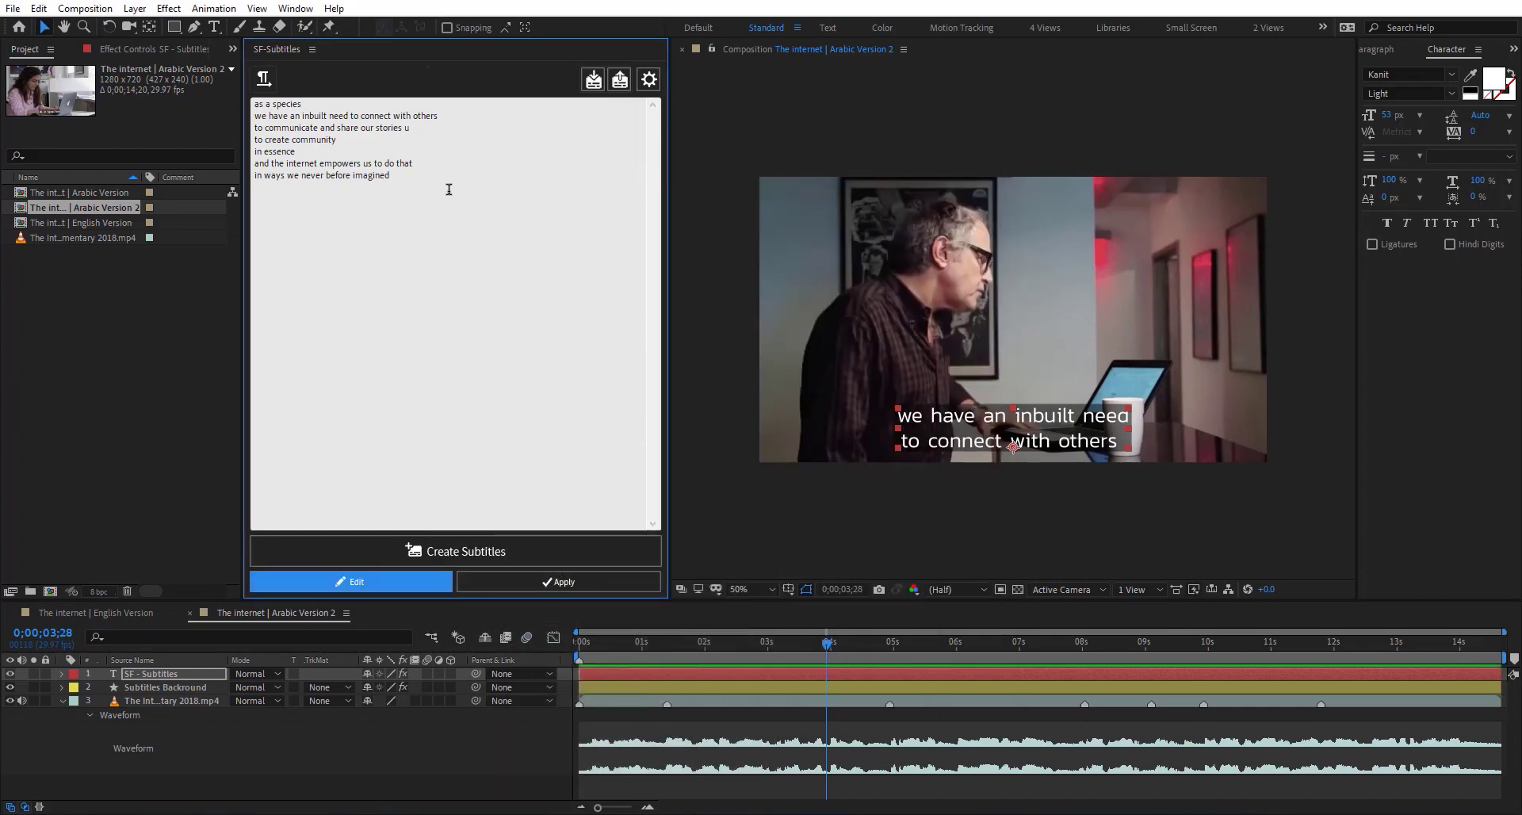
Step: Replace the English lines in the editor with the copied Arabic text in right-to-left direction, without blank lines above it
drag(449, 190, 250, 110)
click(240, 105)
drag(449, 207, 241, 103)
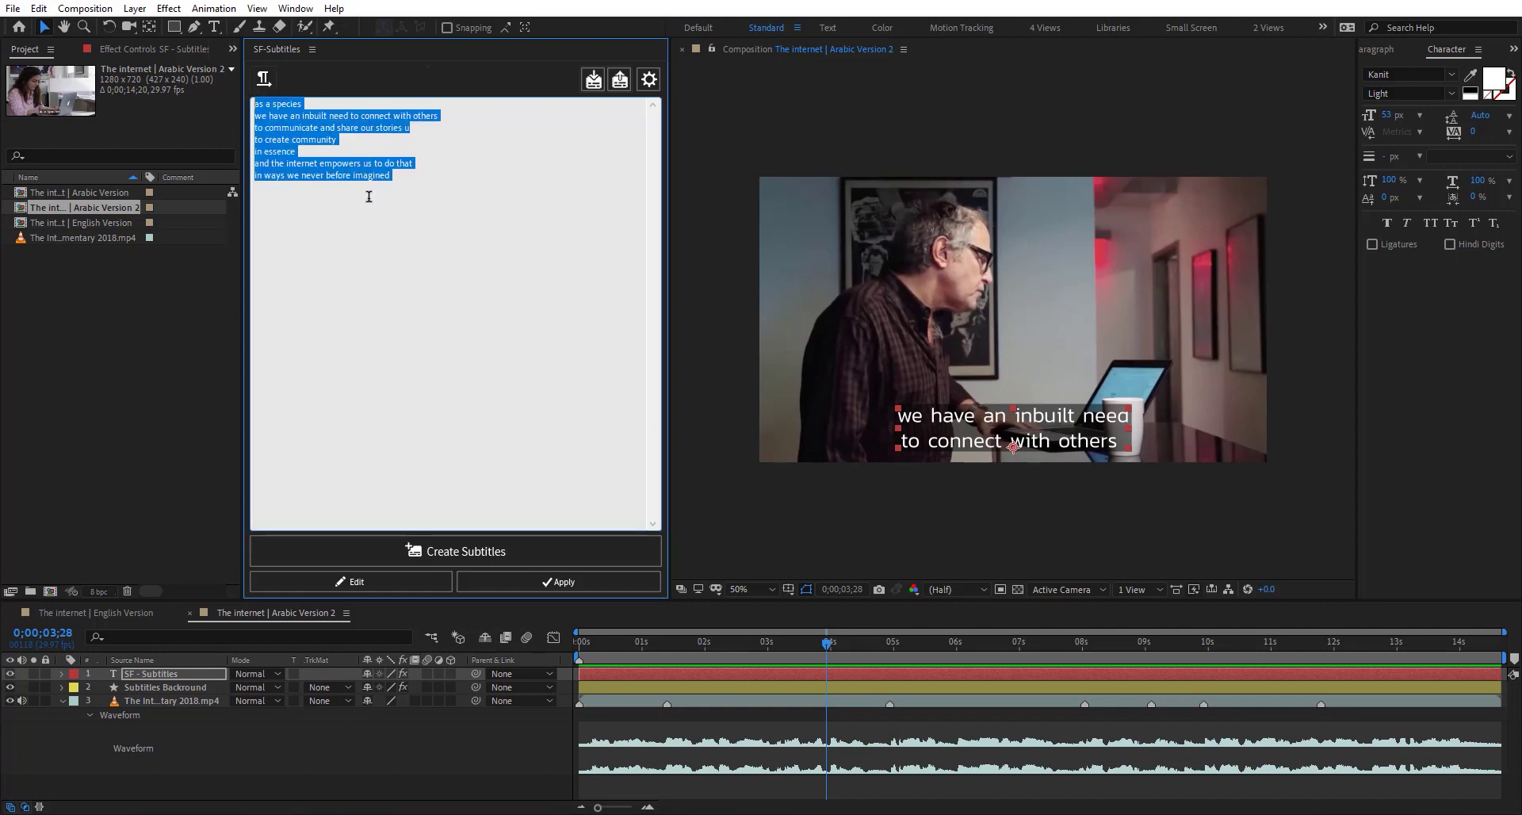
key(Delete)
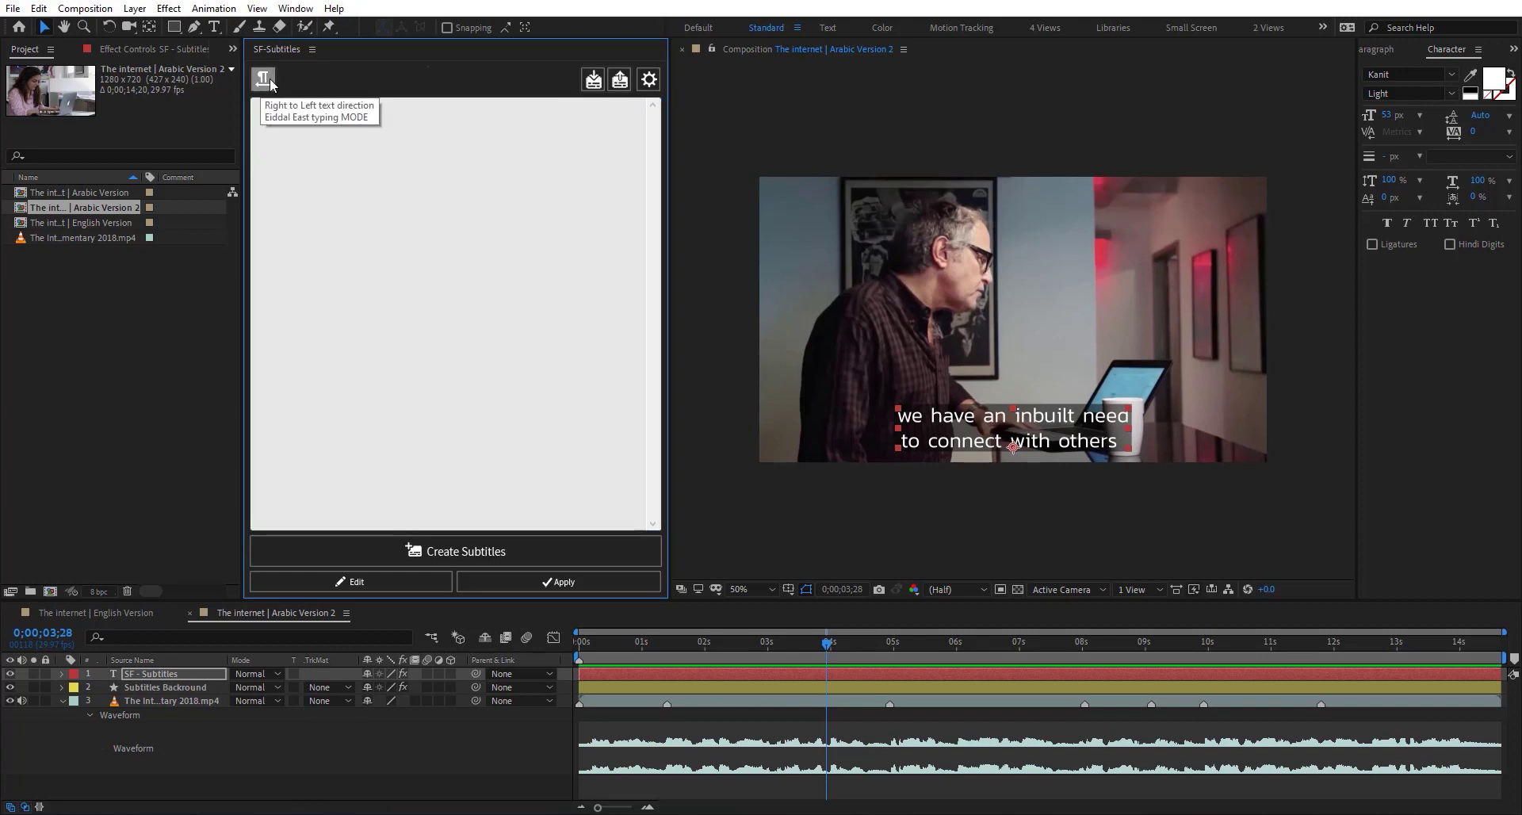
click(559, 159)
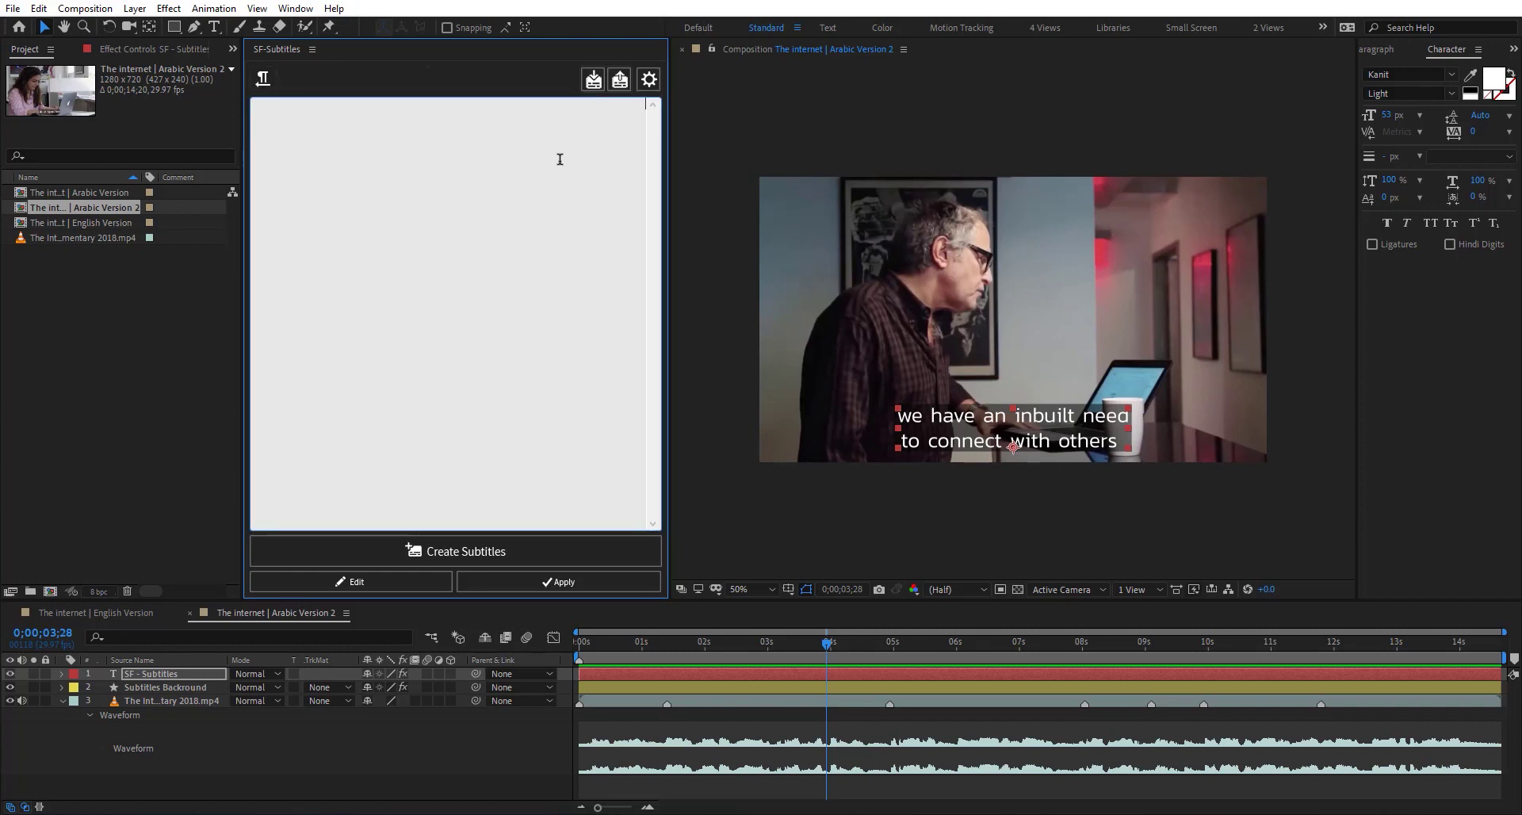
key(ctrl+v)
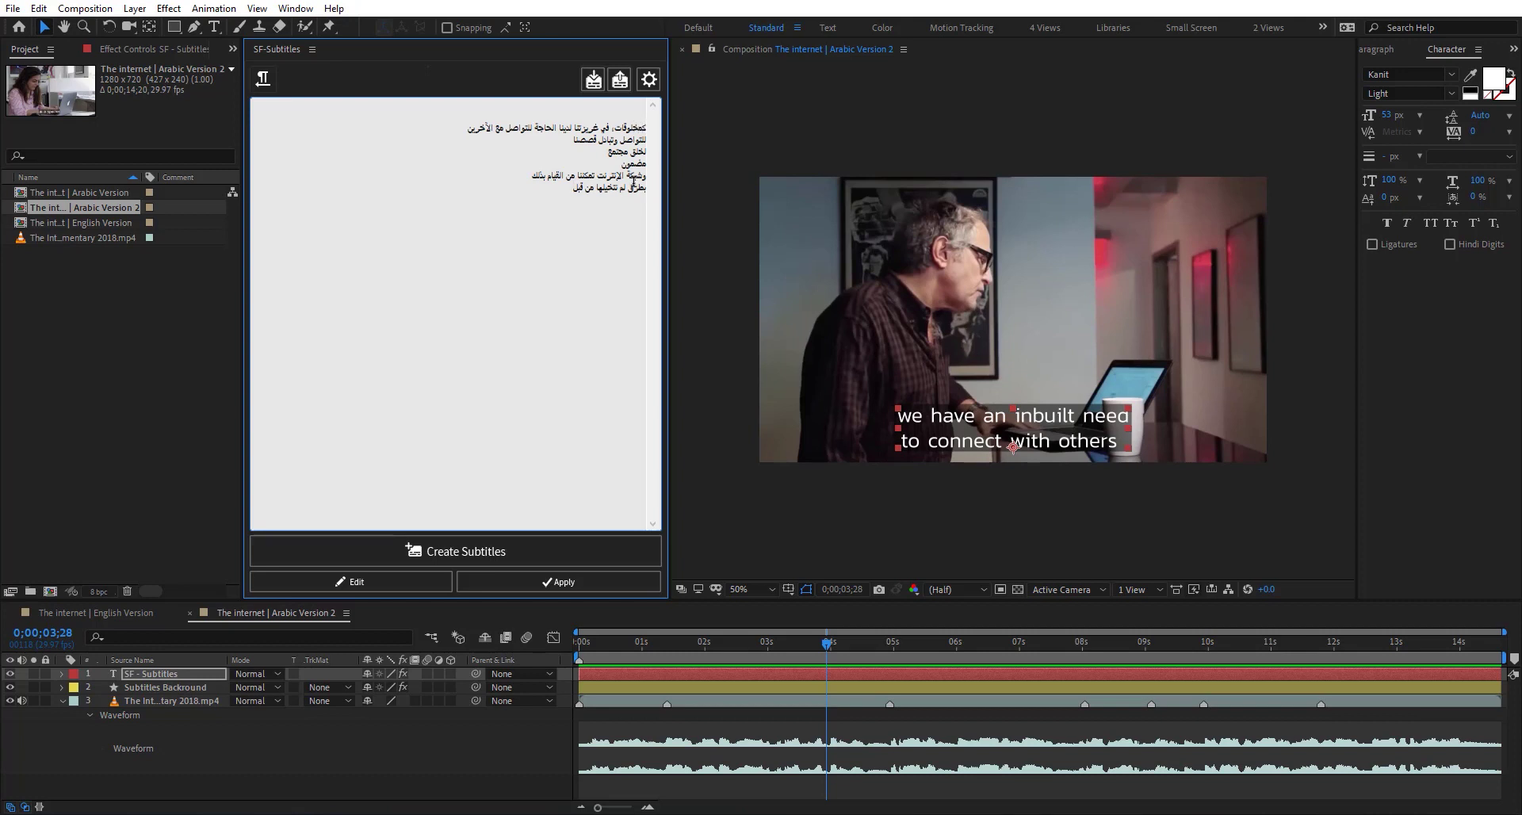
key(BackSpace)
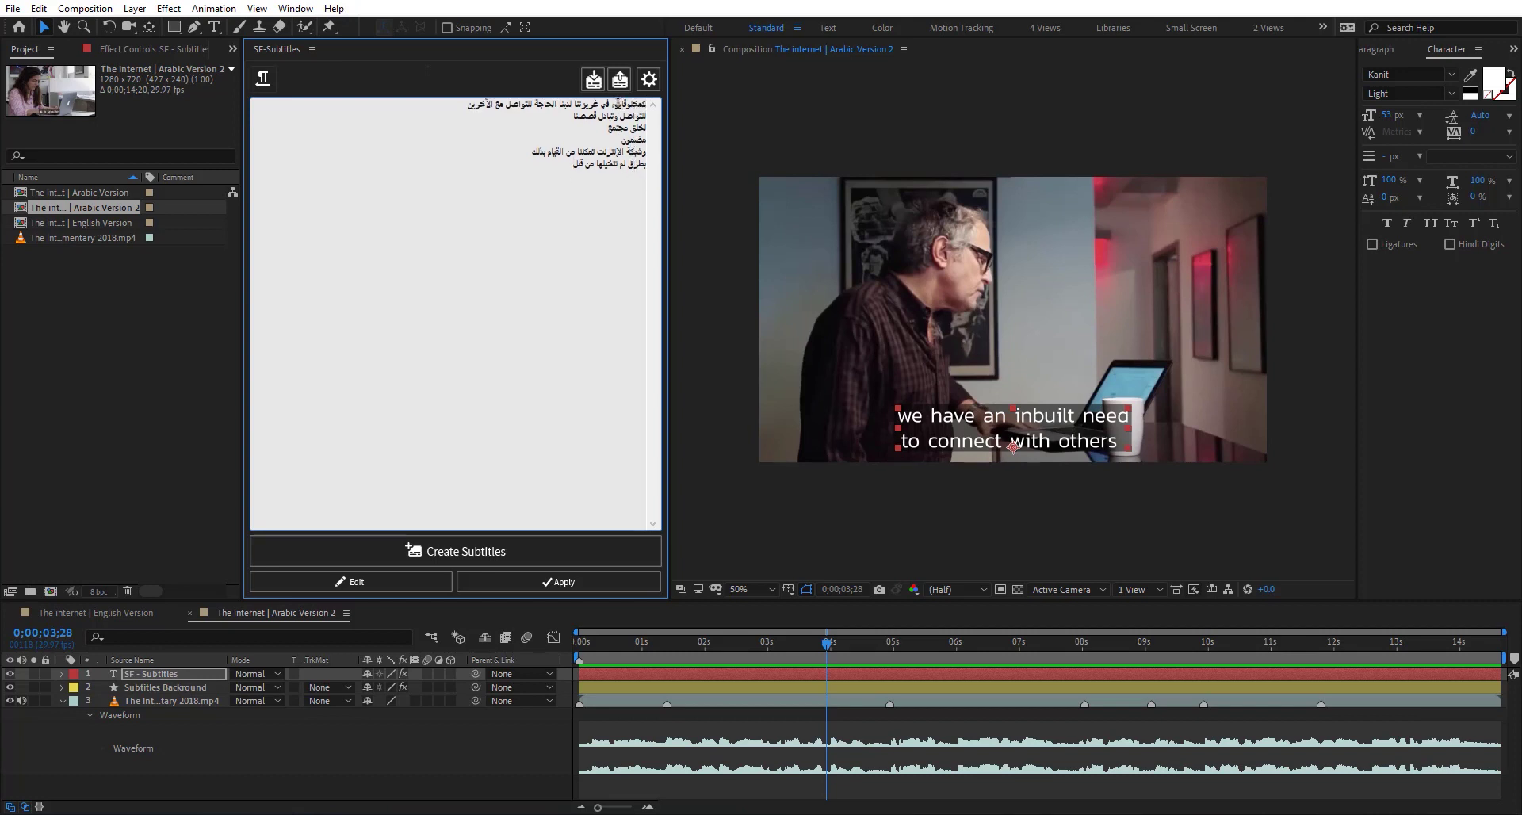
Step: Put the first Arabic word on its own subtitle line and apply the text to the SF - Subtitles layer
click(614, 103)
key(Return)
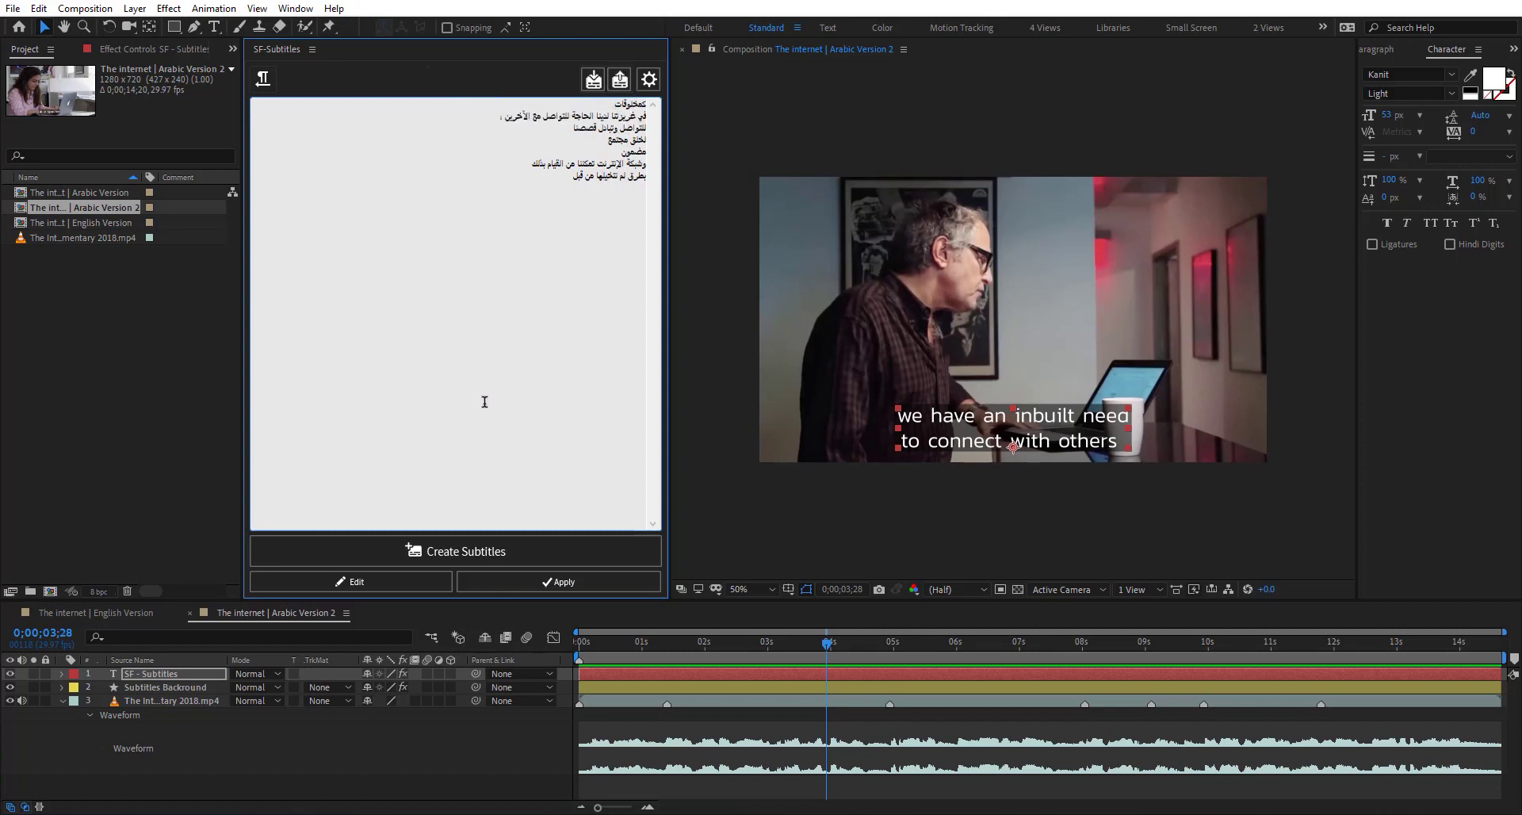
click(568, 585)
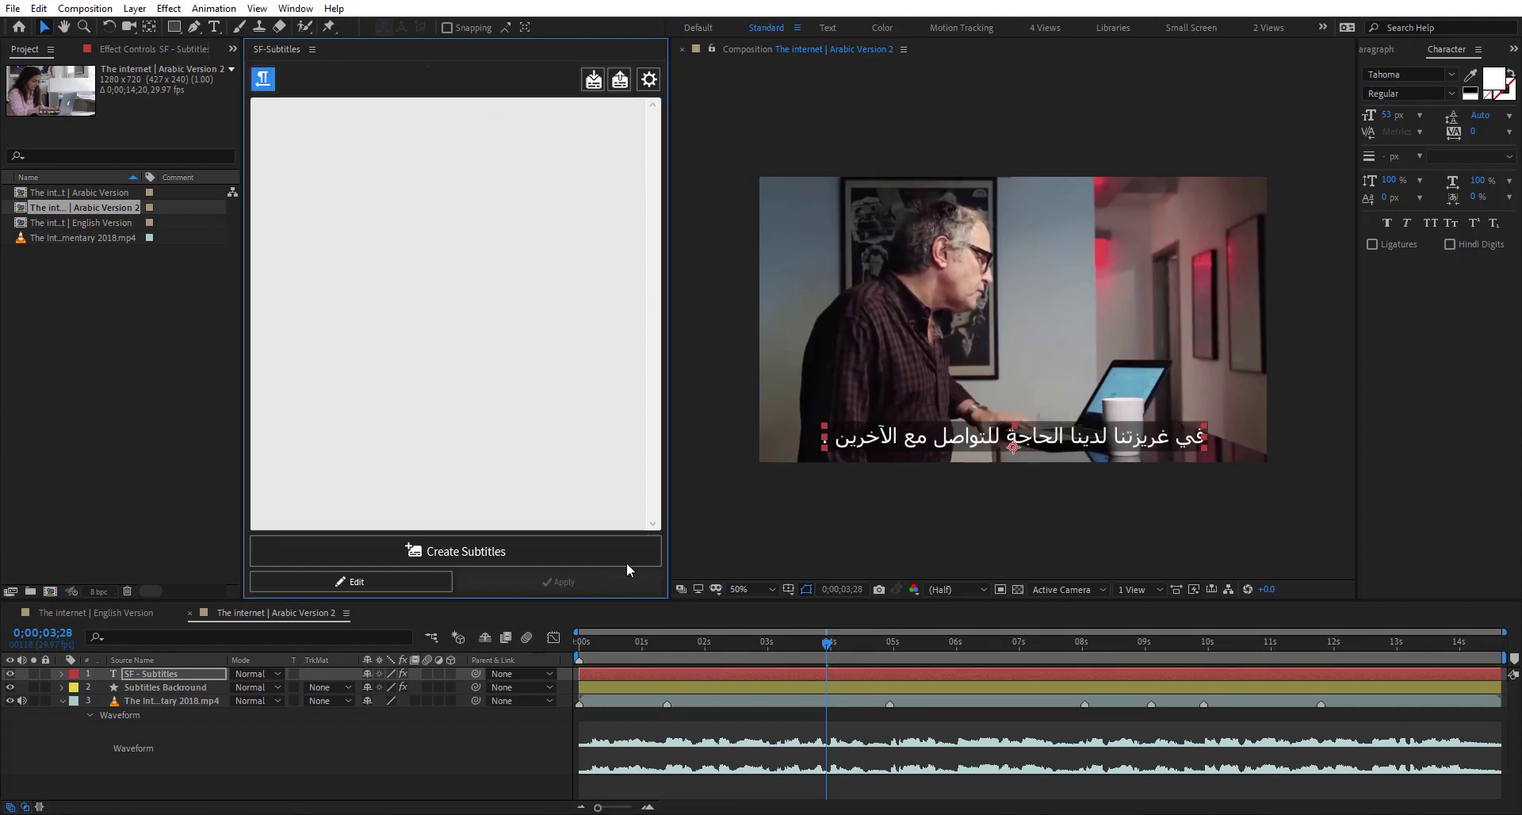
Step: Reveal the SF - Subtitles layer's Source Text keyframes and preview the Arabic captions from the start of the composition
click(796, 678)
key(u)
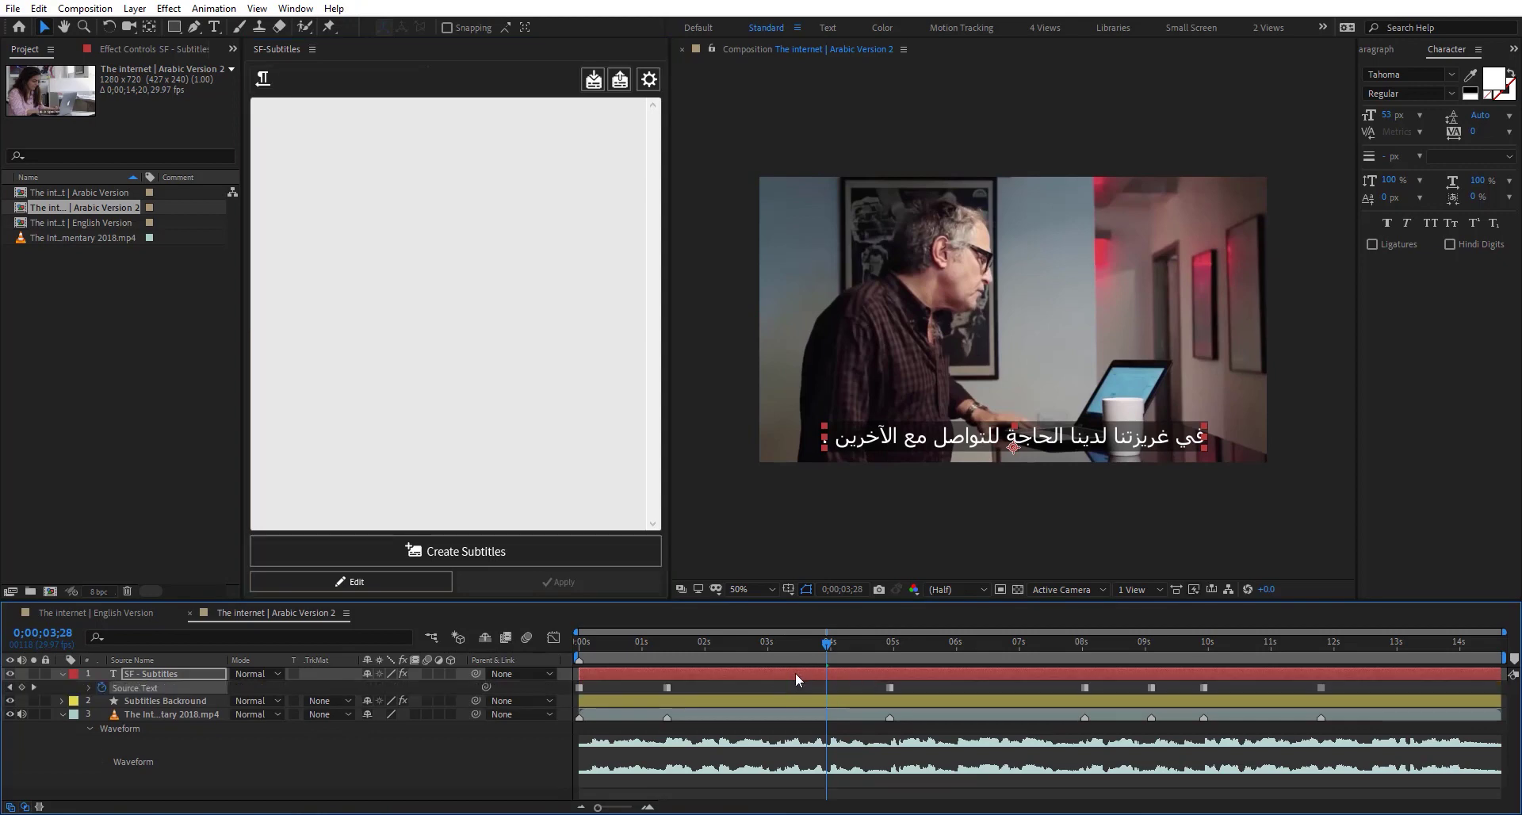
drag(685, 641, 949, 636)
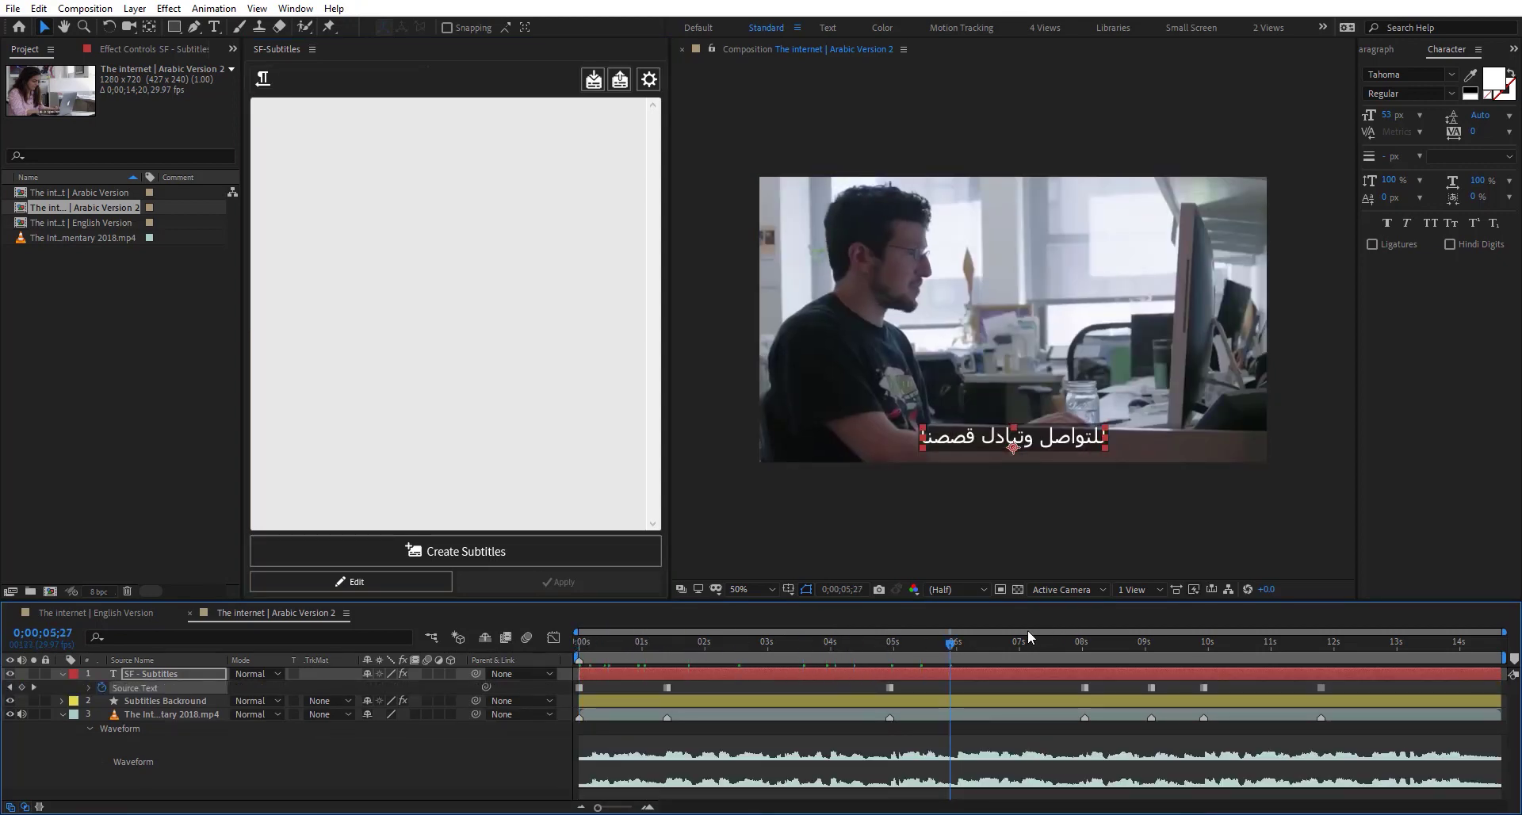
drag(1053, 641, 551, 644)
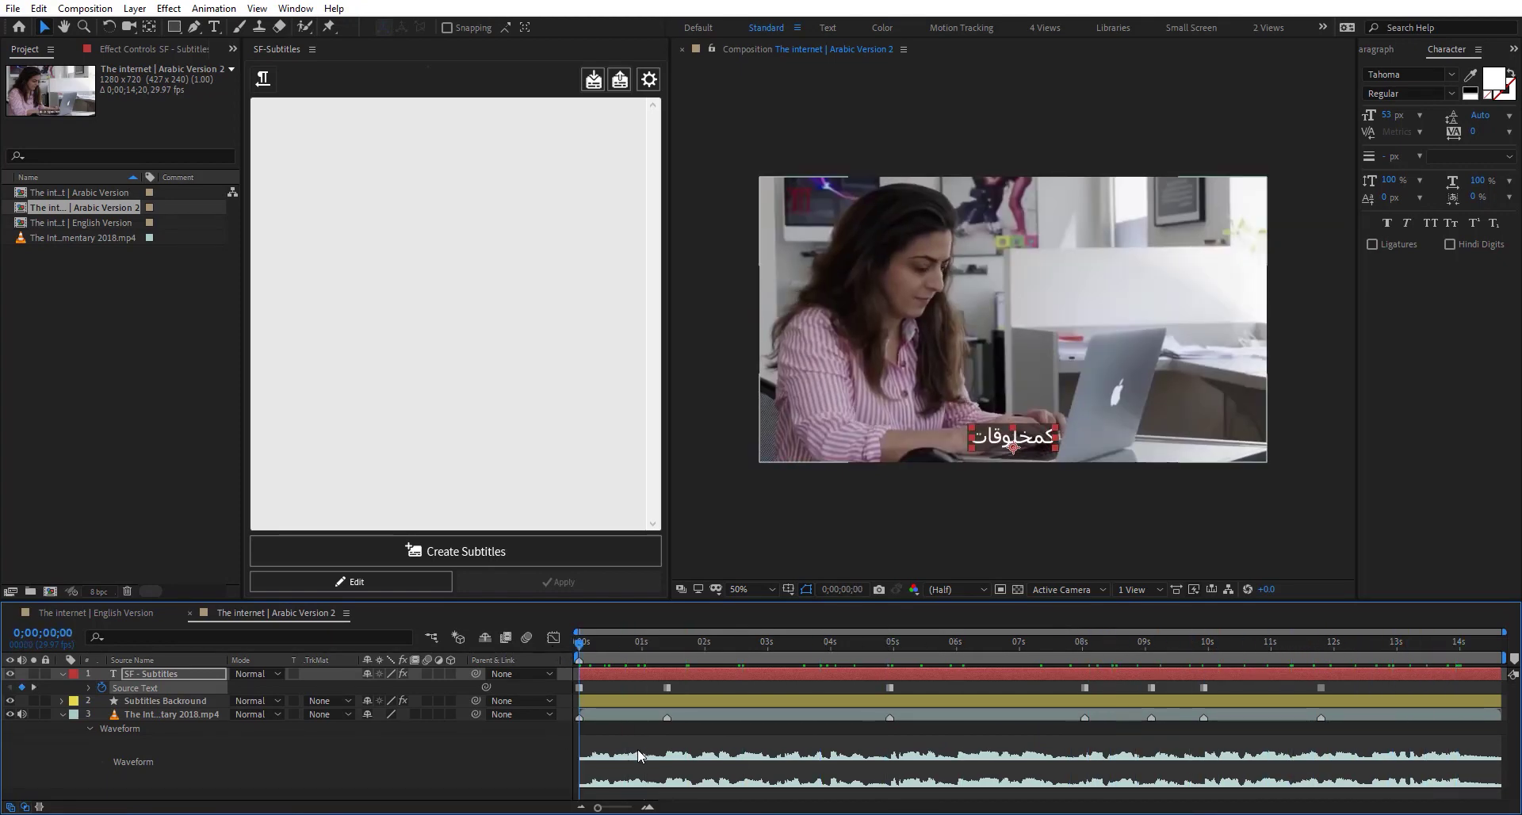
key(space)
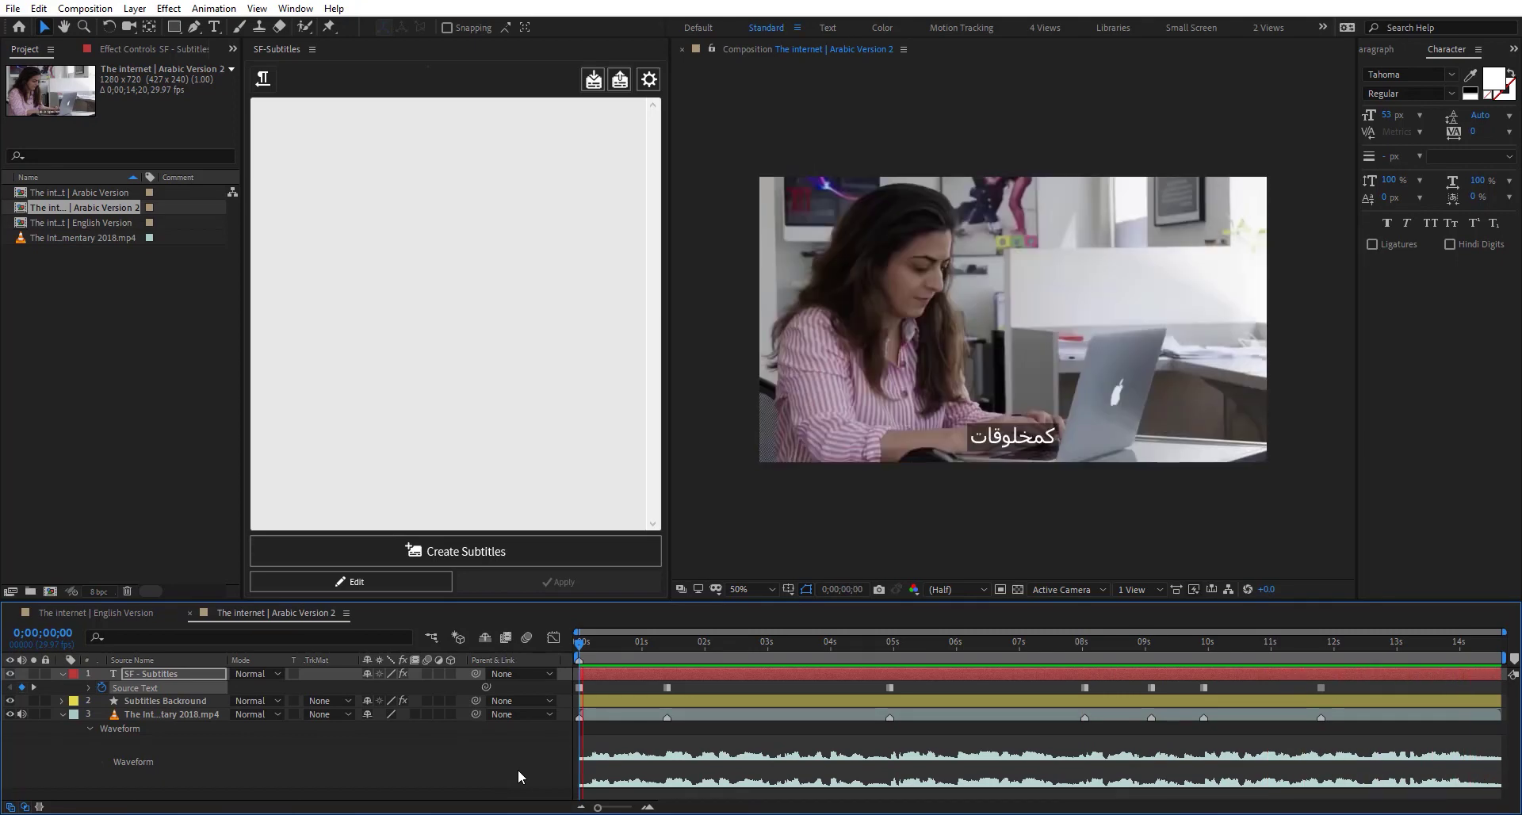
key(space)
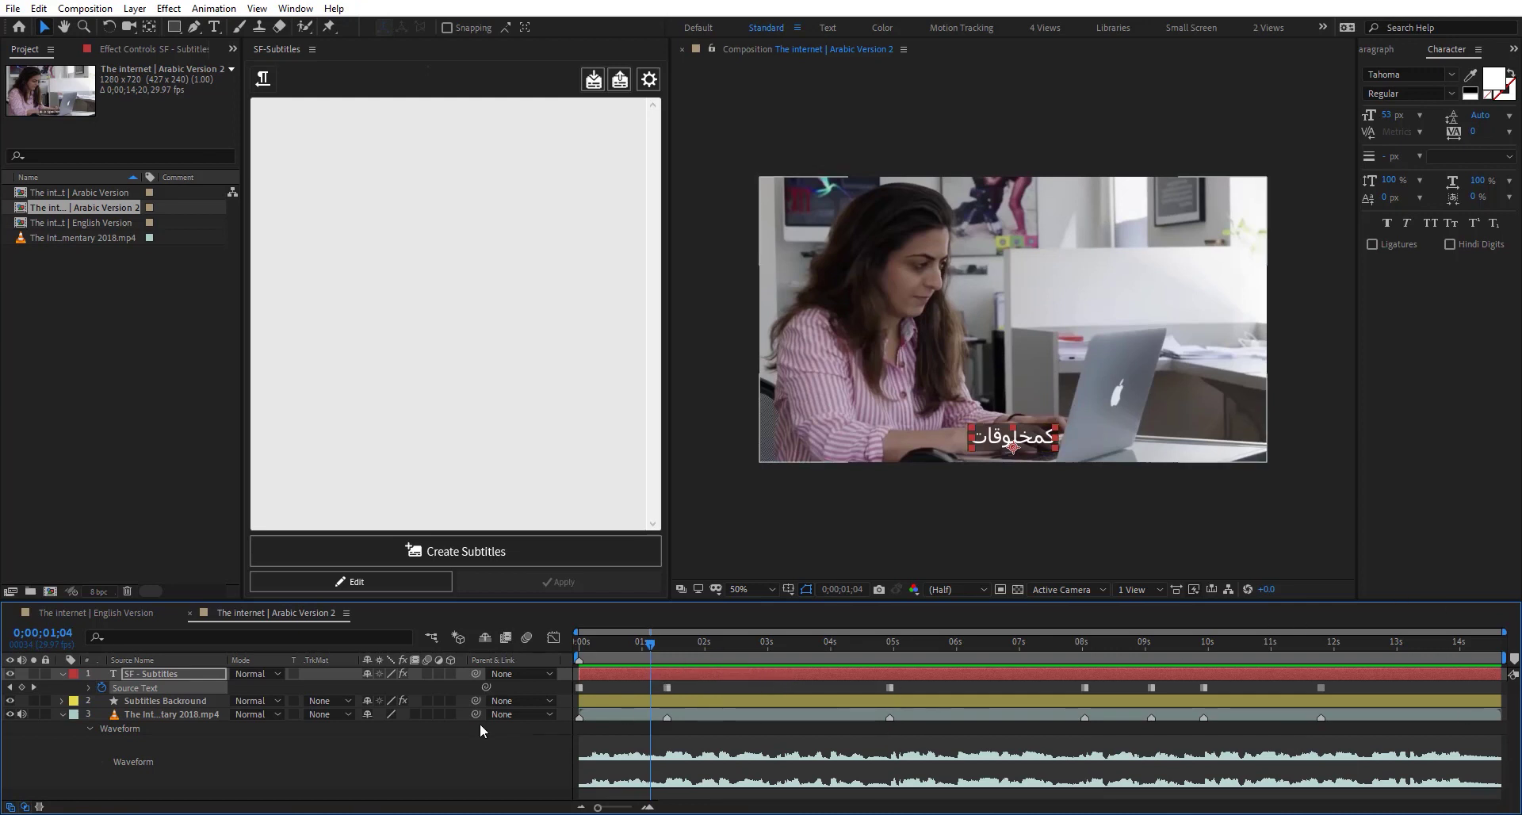
Step: Return to the English Version composition and expand the SF - Subtitles layer's Text properties
click(301, 775)
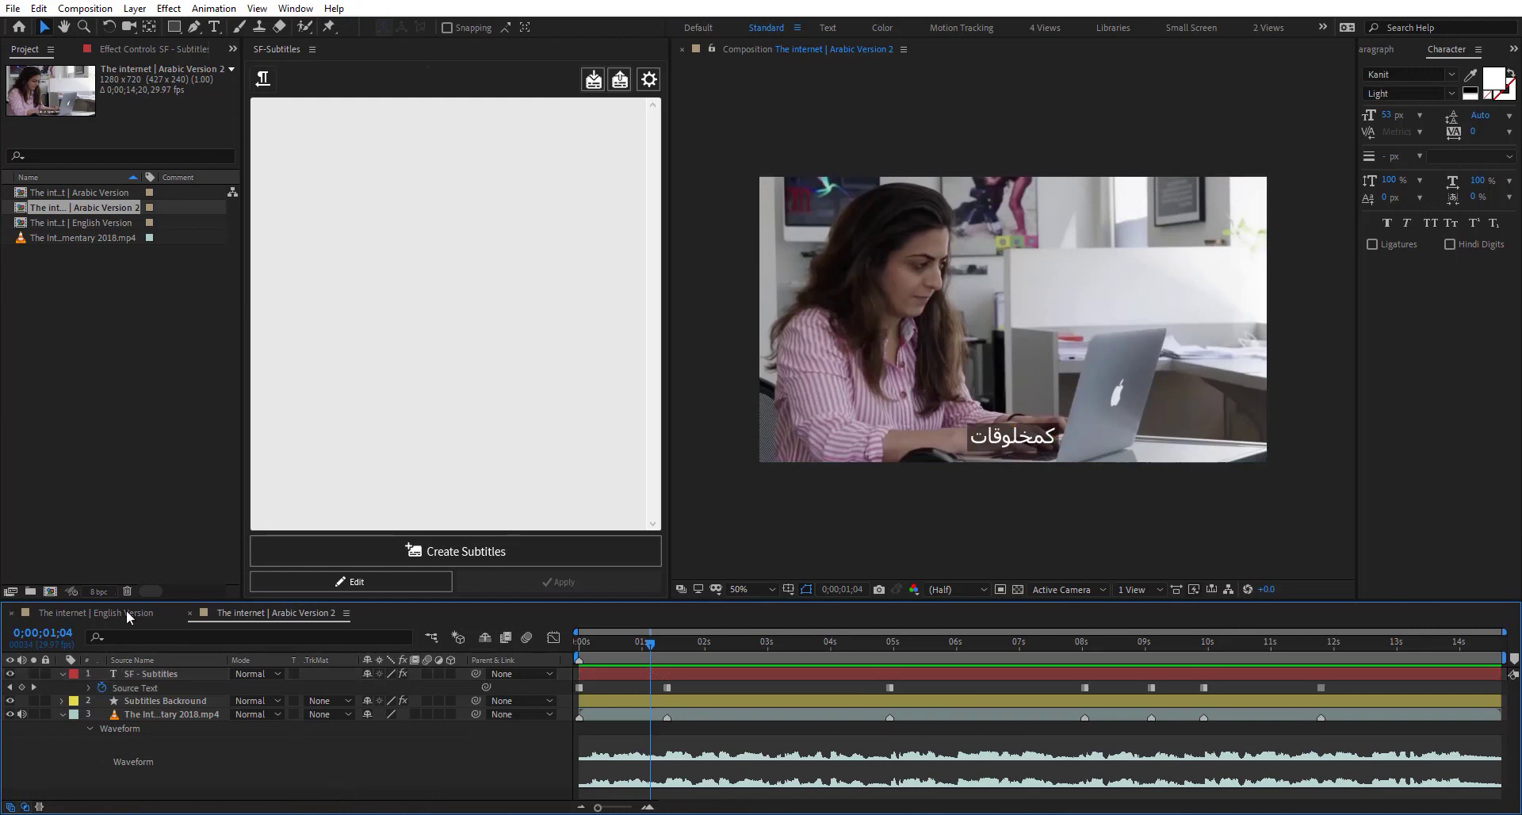
click(126, 612)
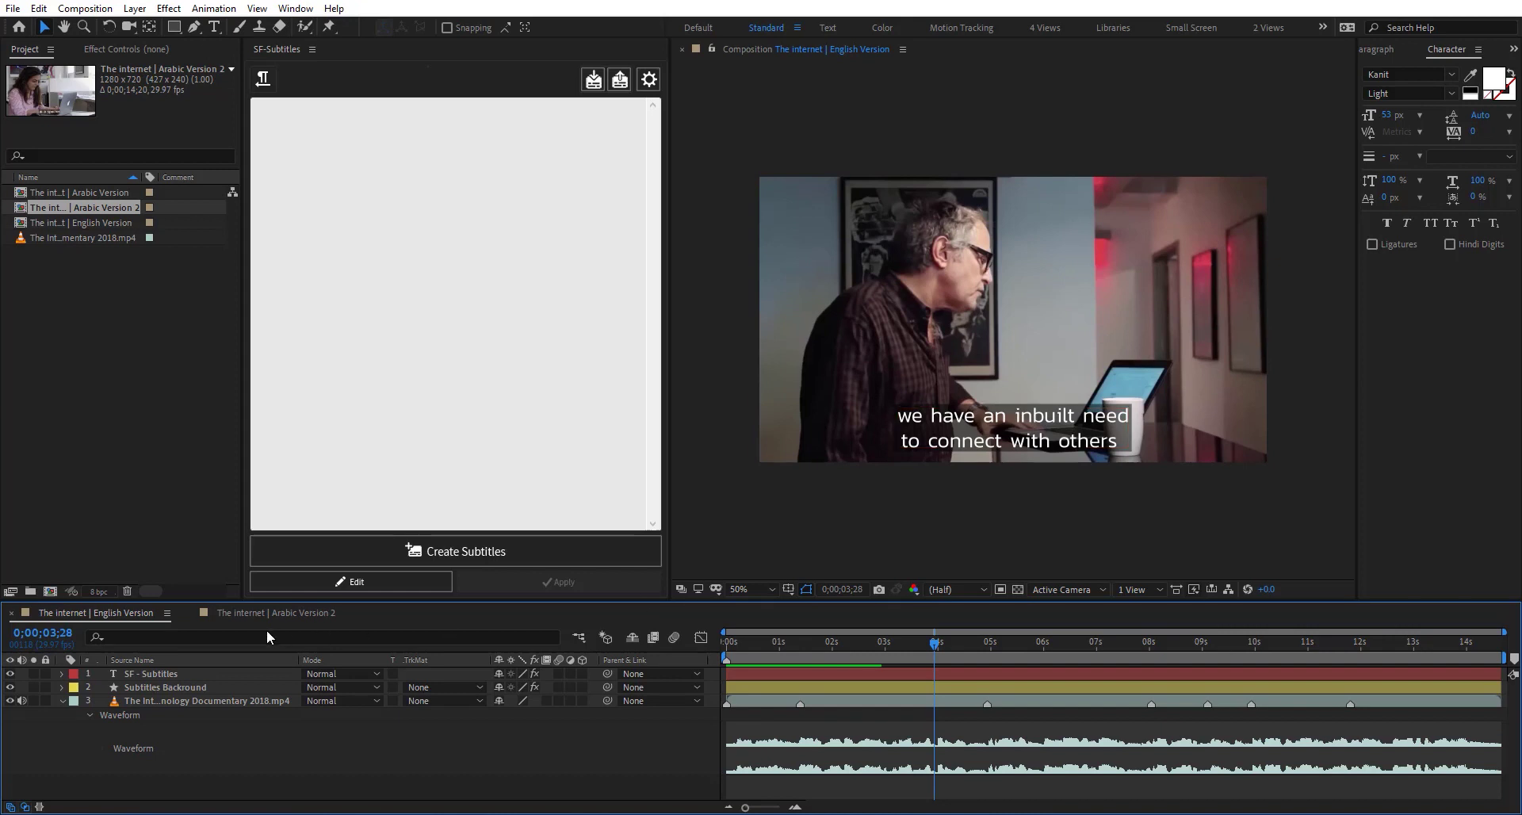
click(103, 674)
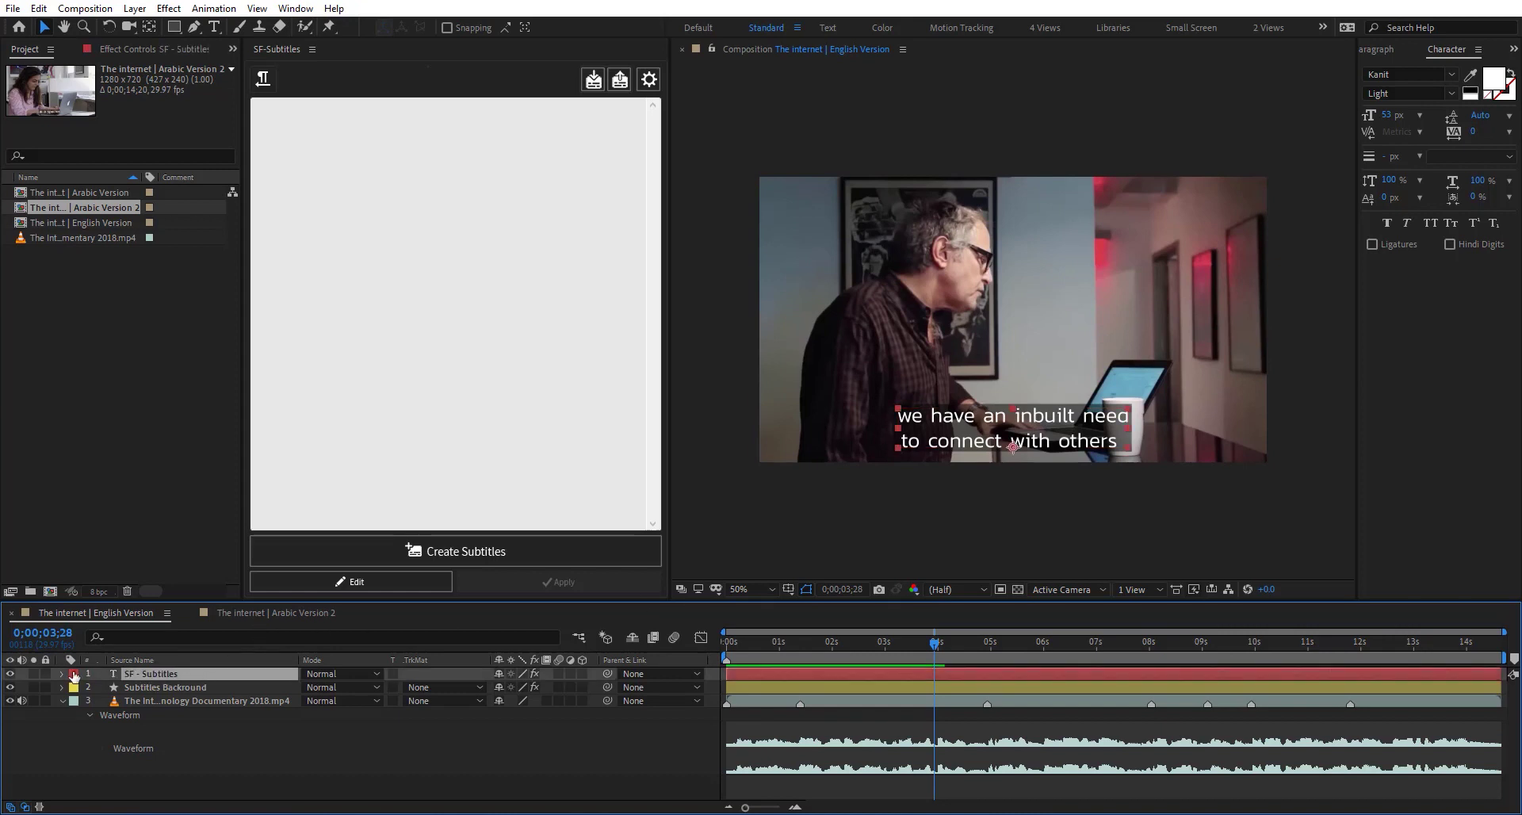
click(63, 674)
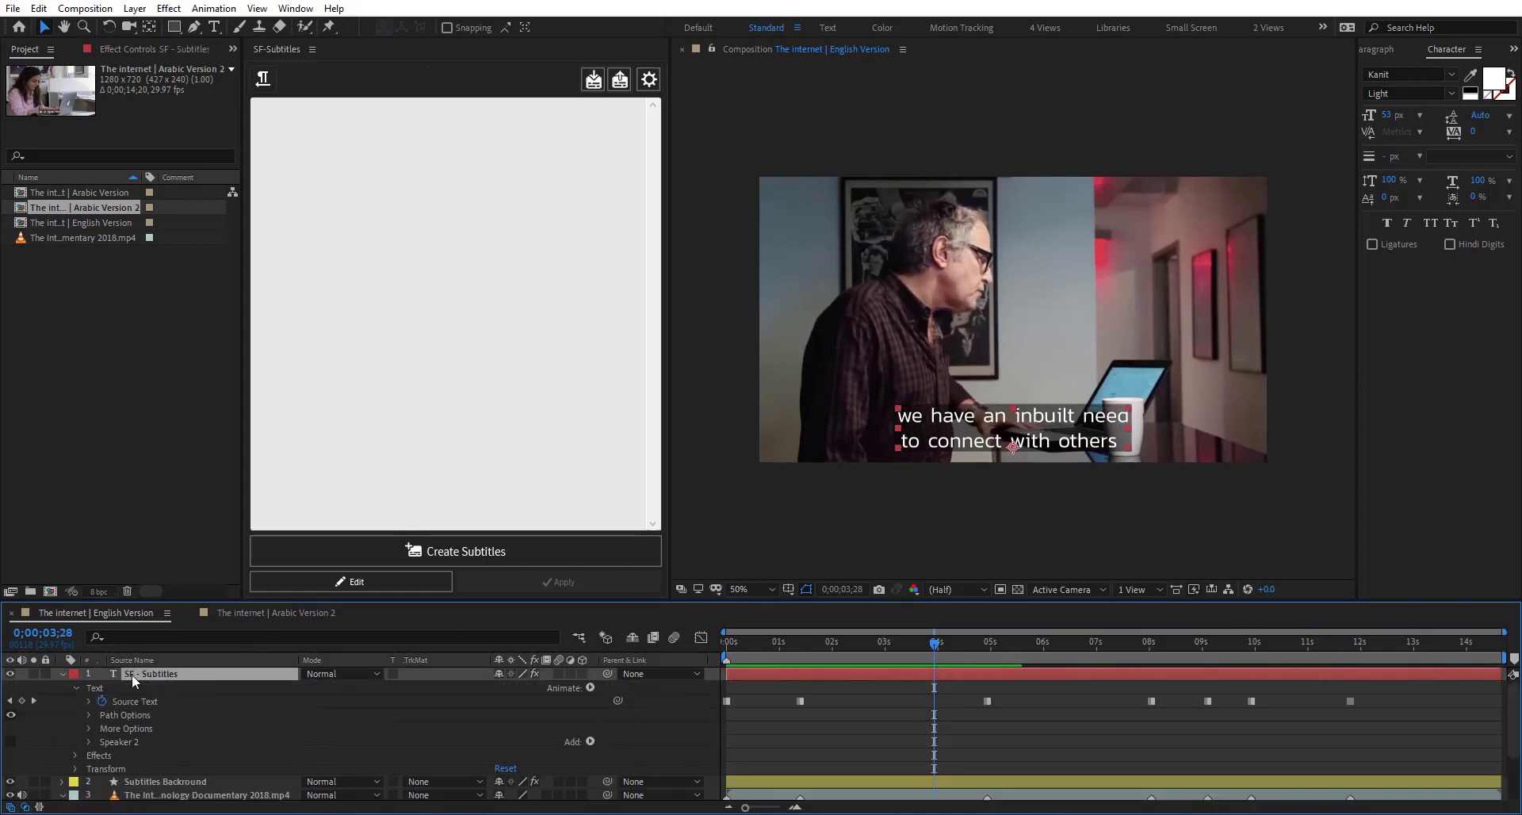
Step: Enable the Speaker 2 text animator on the SF - Subtitles layer and reveal its animated properties
click(132, 742)
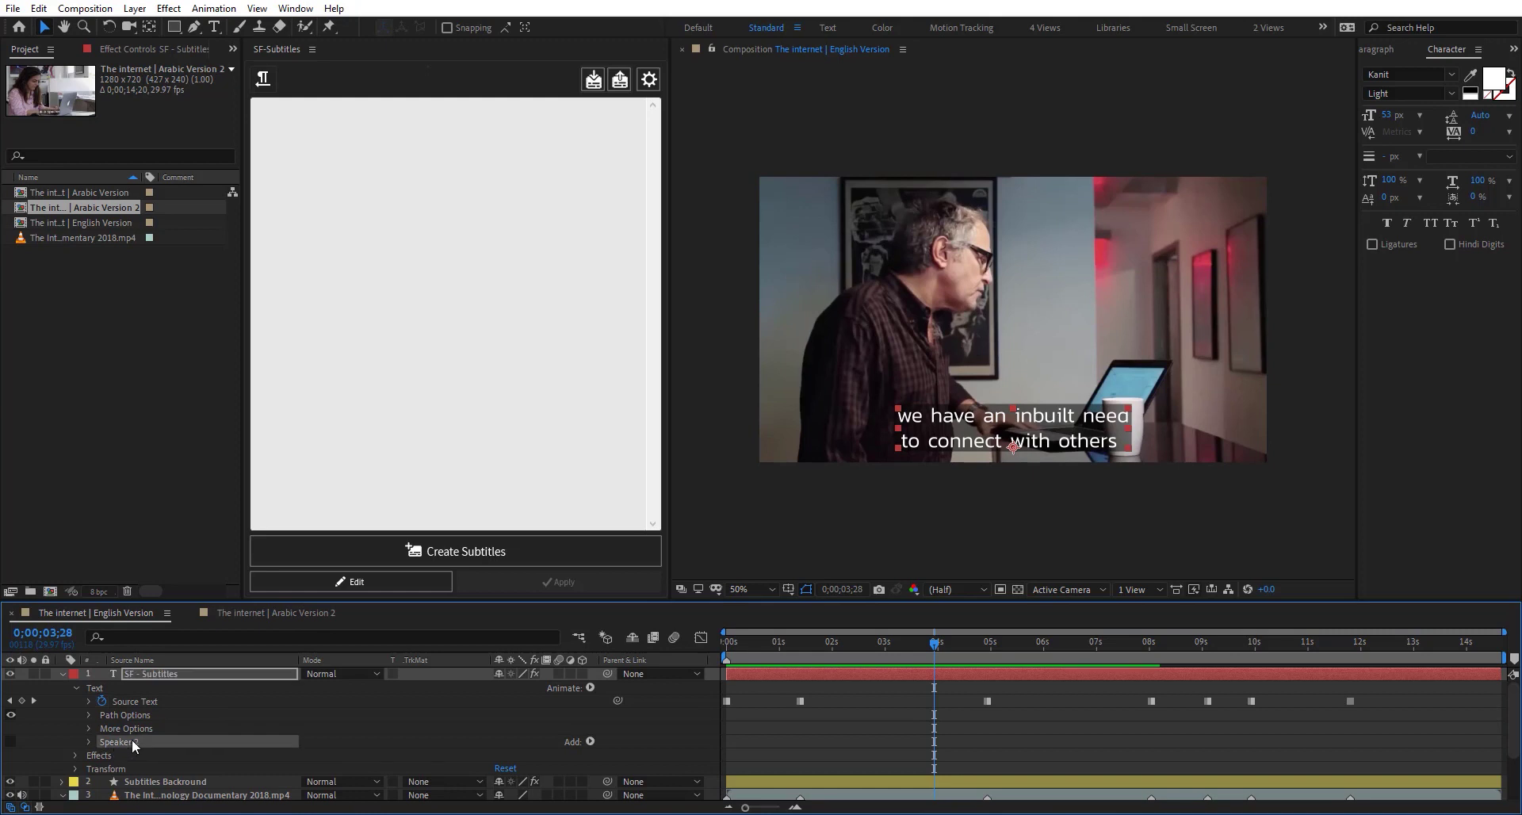
click(11, 742)
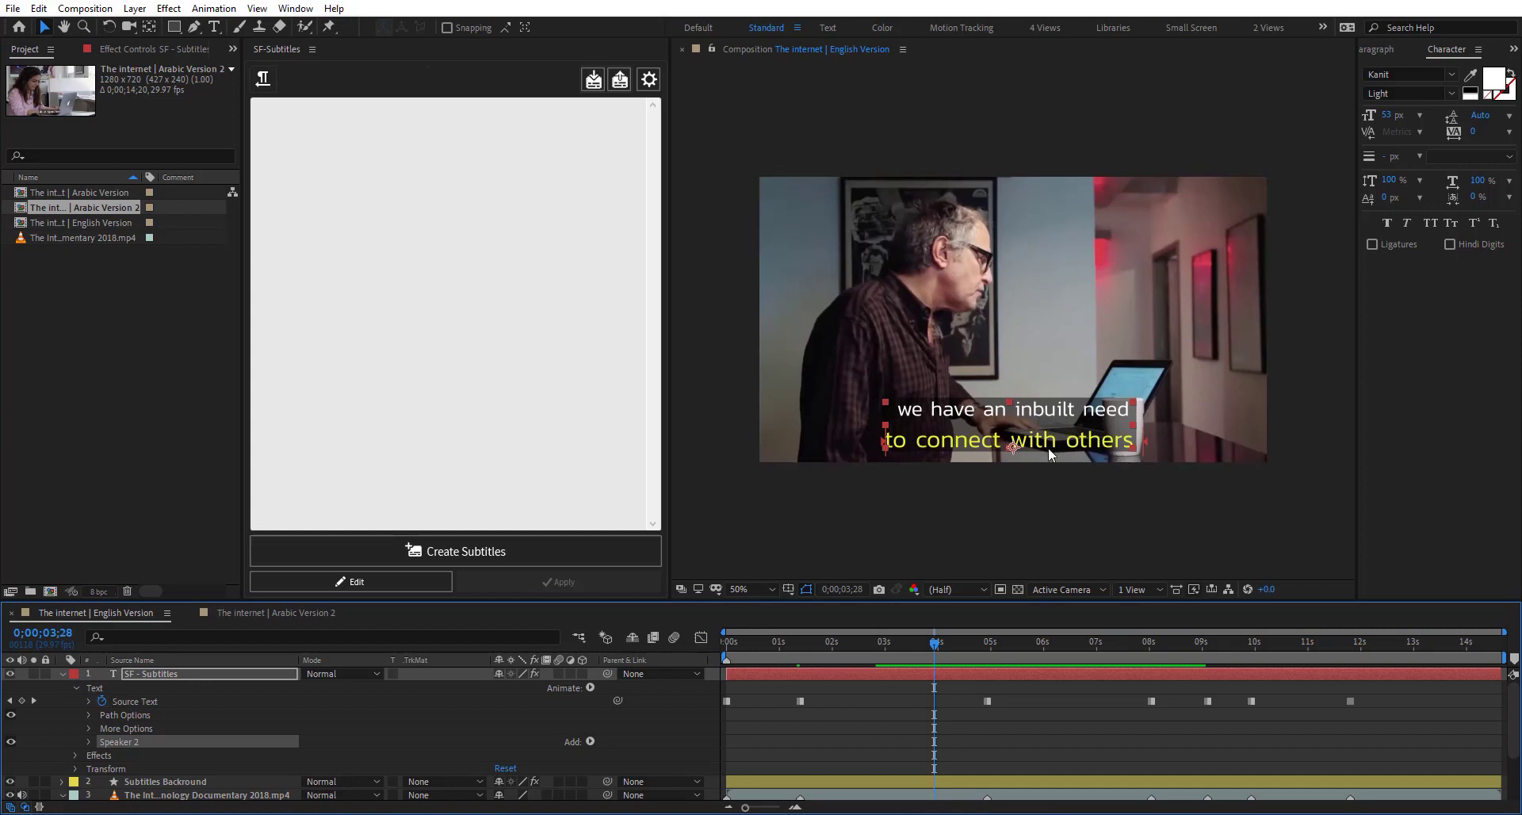
click(84, 741)
scroll(177, 738, down, 3)
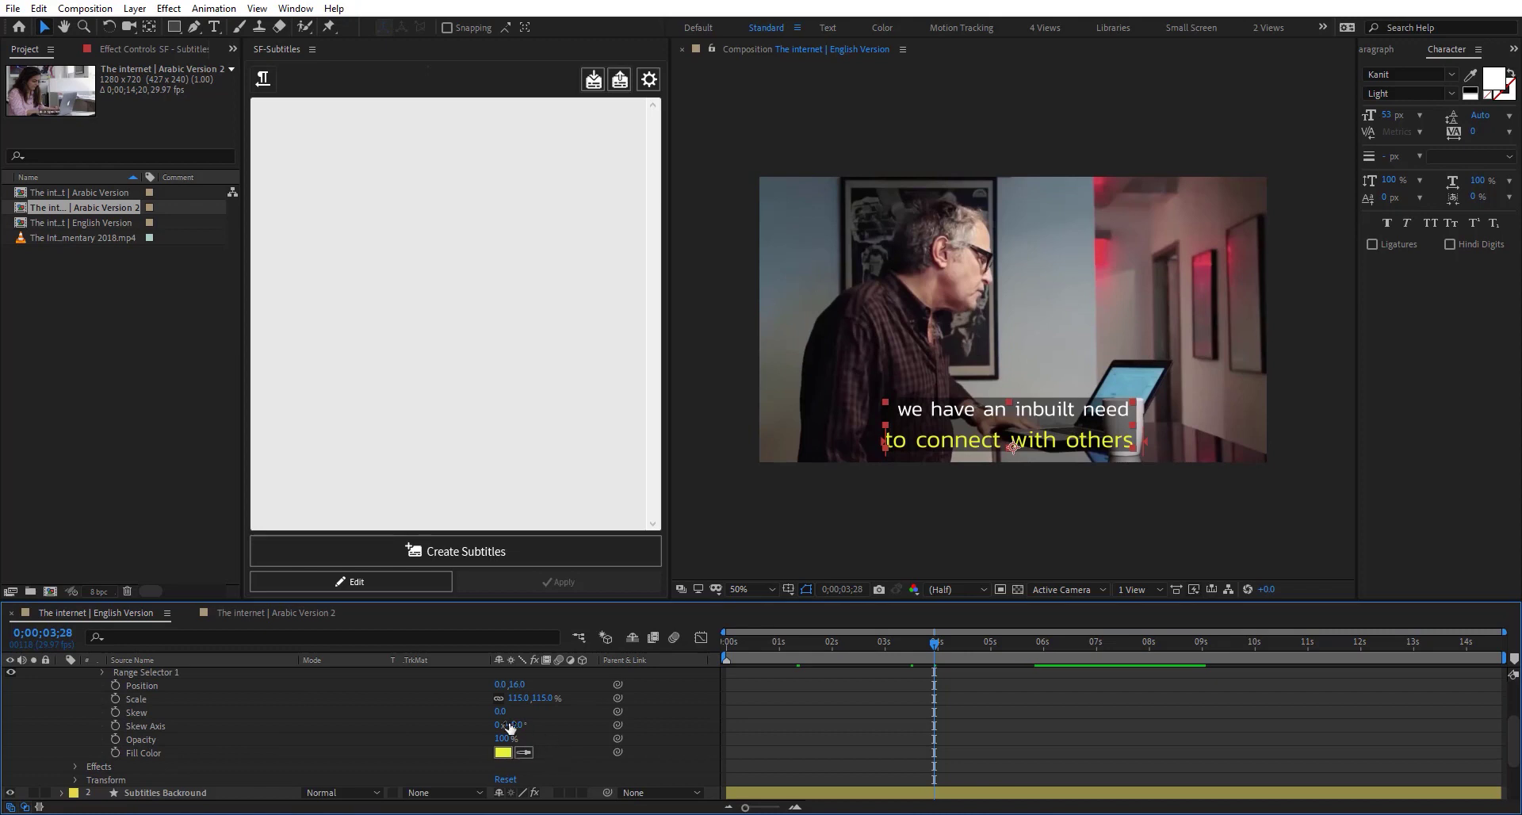
Step: Set the Speaker 2 fill color to teal 42BFA3 and check it on captions at other points of the composition
click(500, 753)
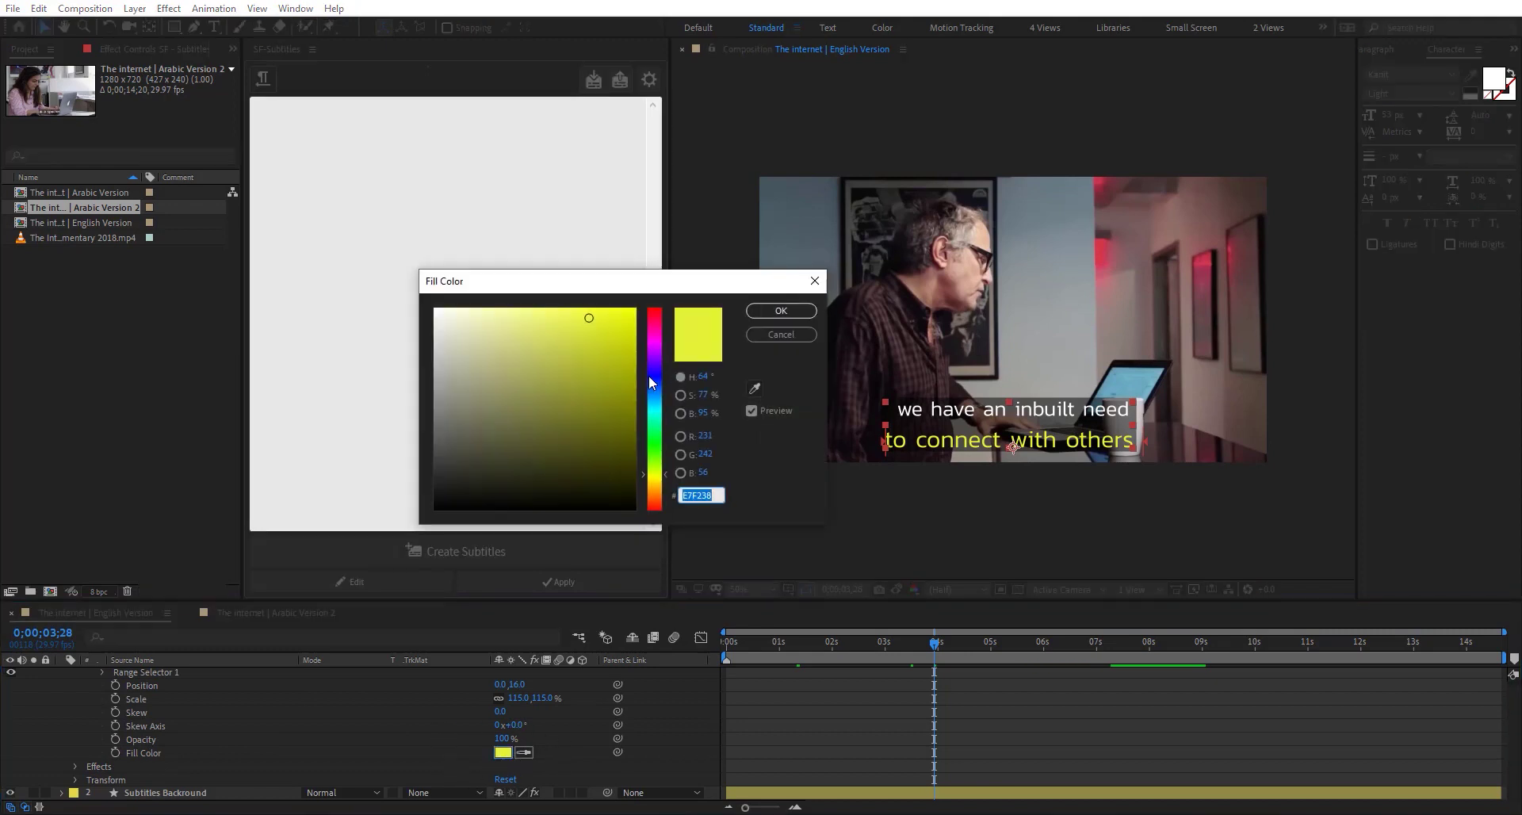
click(650, 377)
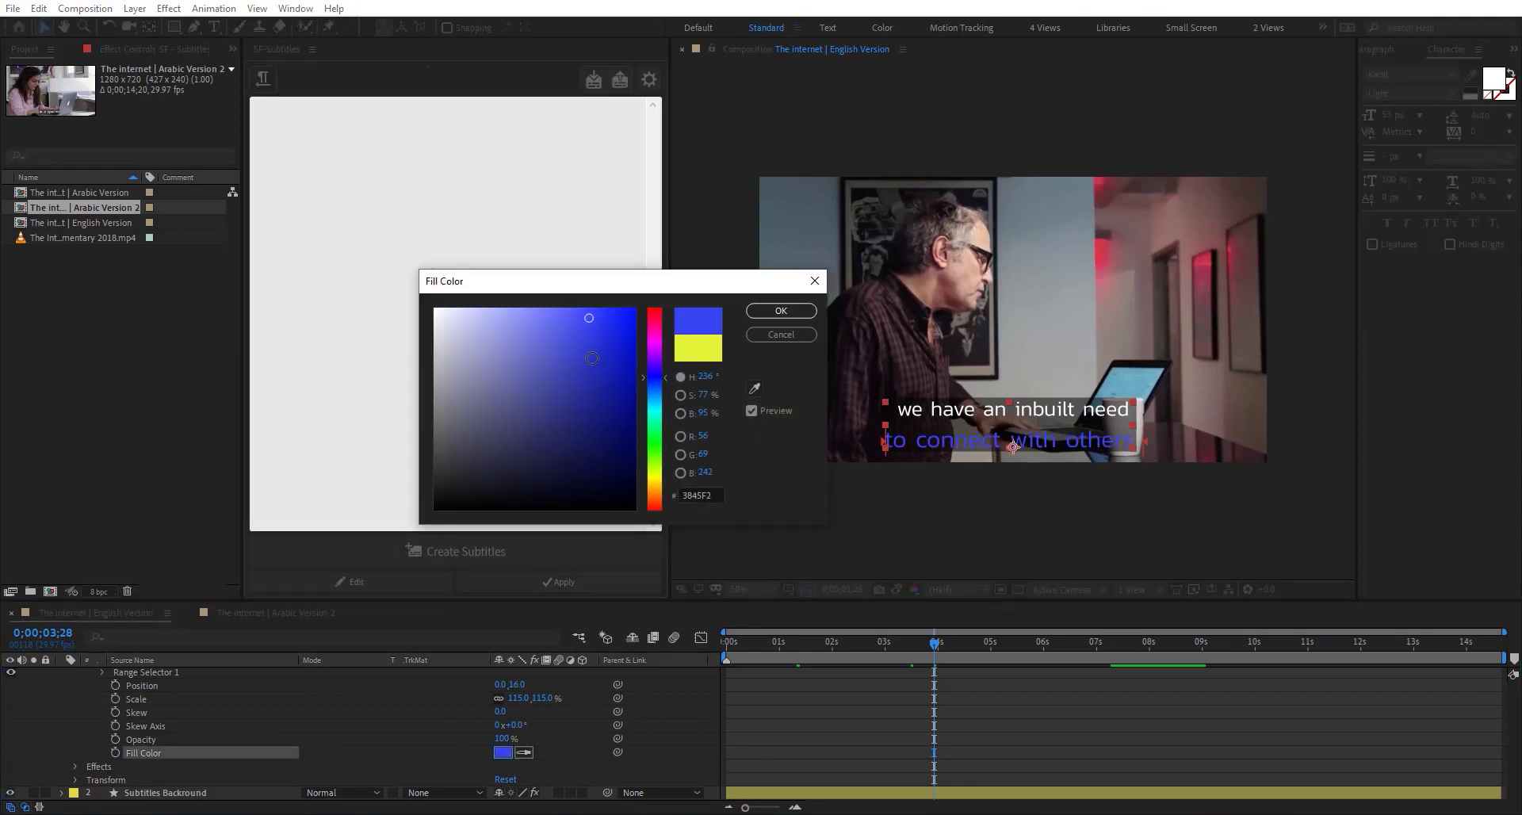
click(565, 358)
click(653, 415)
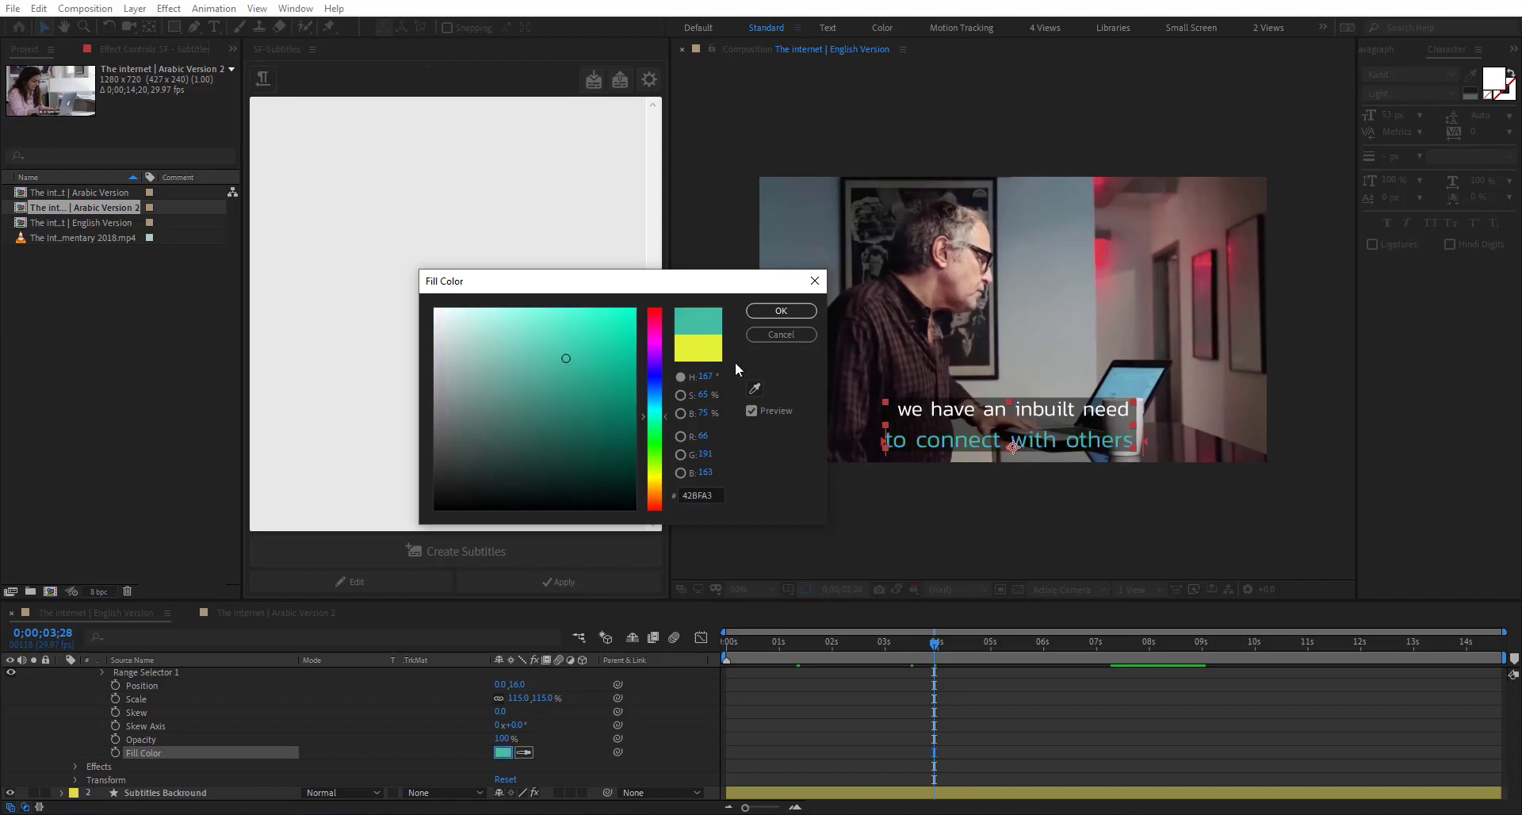
click(781, 311)
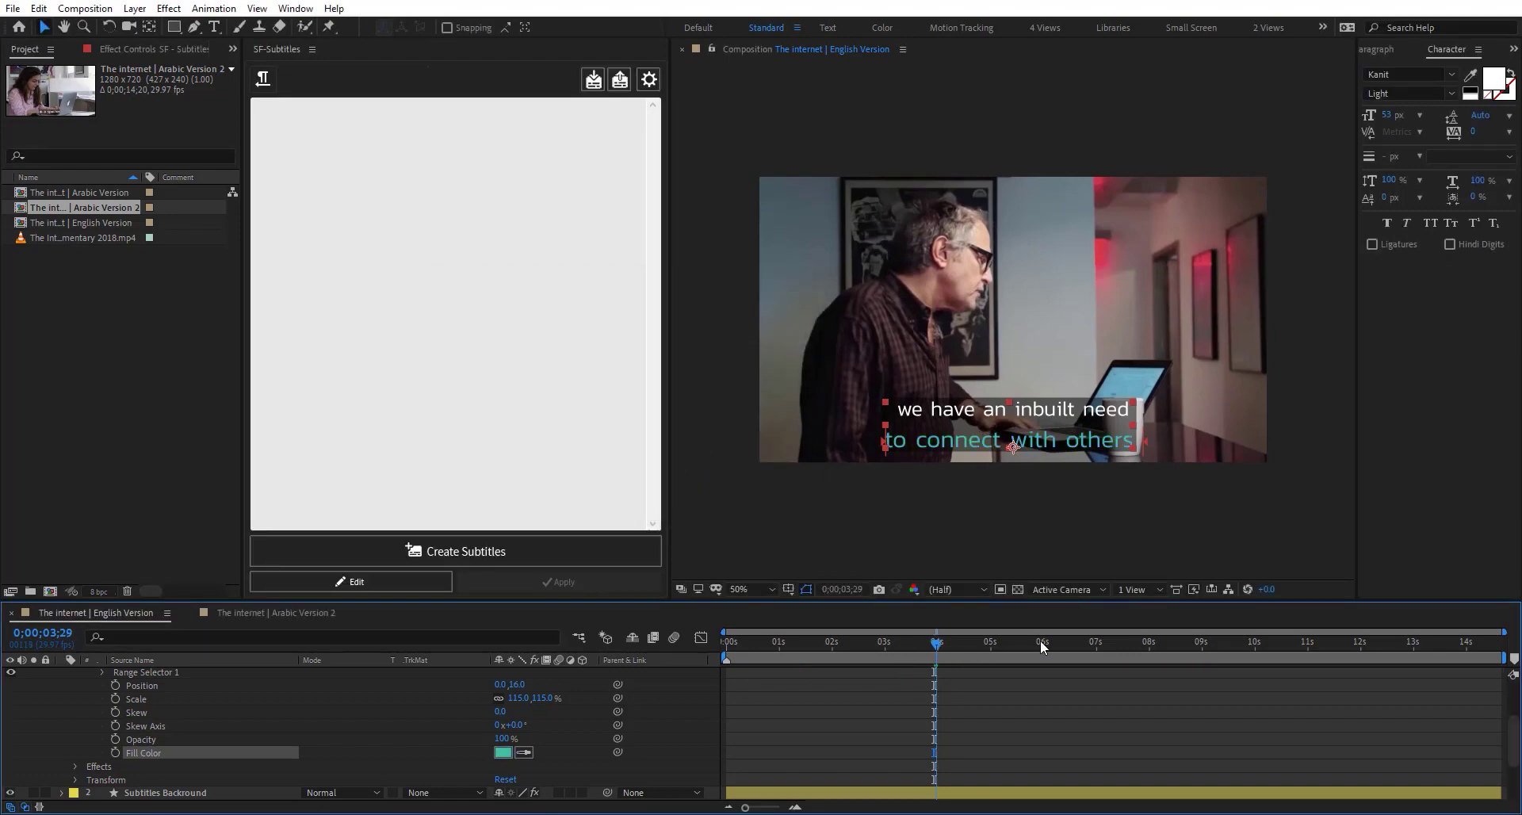
drag(935, 643, 1139, 654)
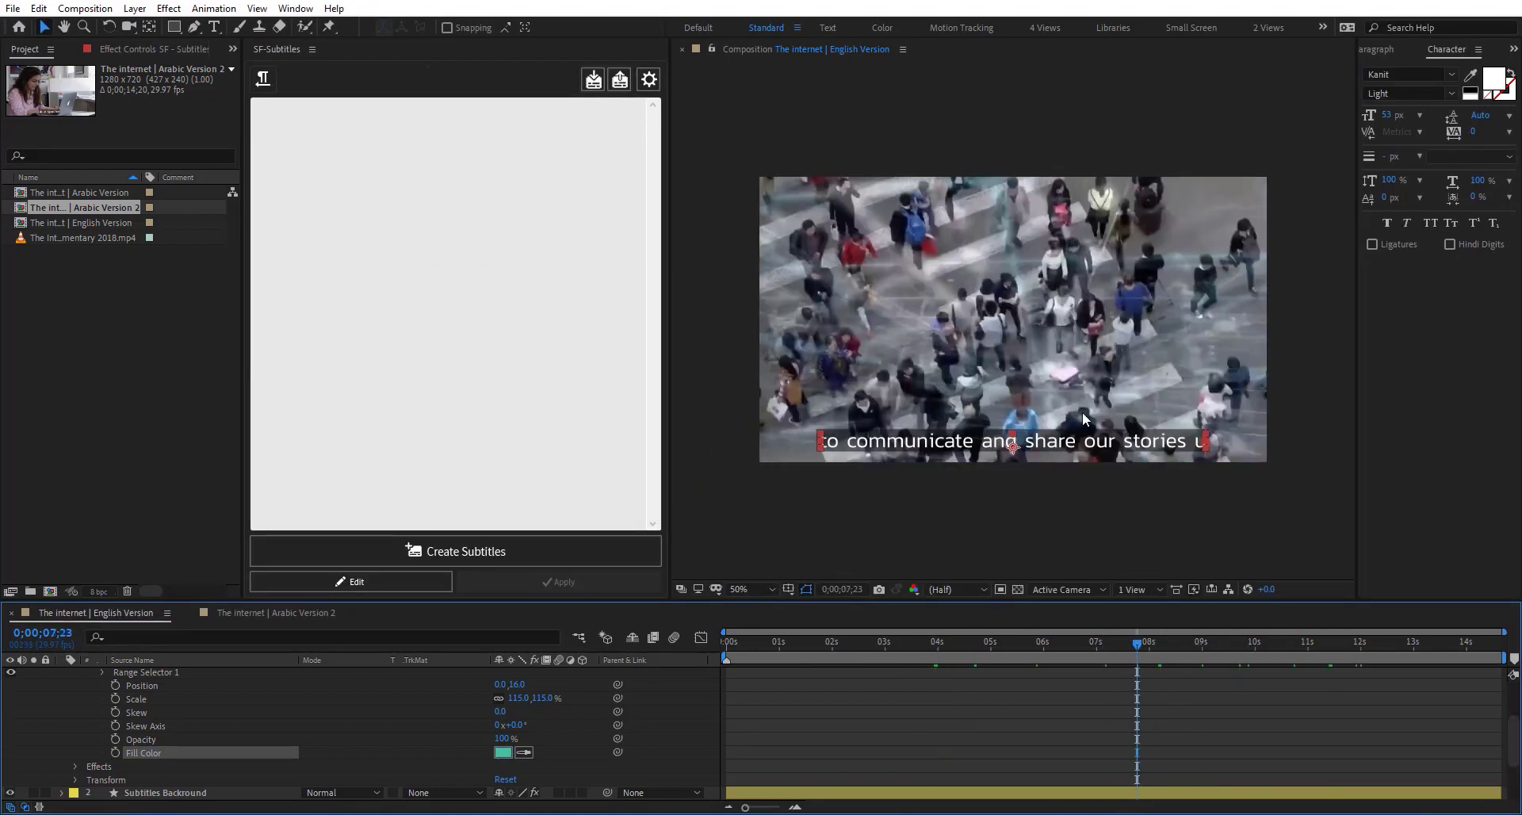
drag(860, 643, 845, 644)
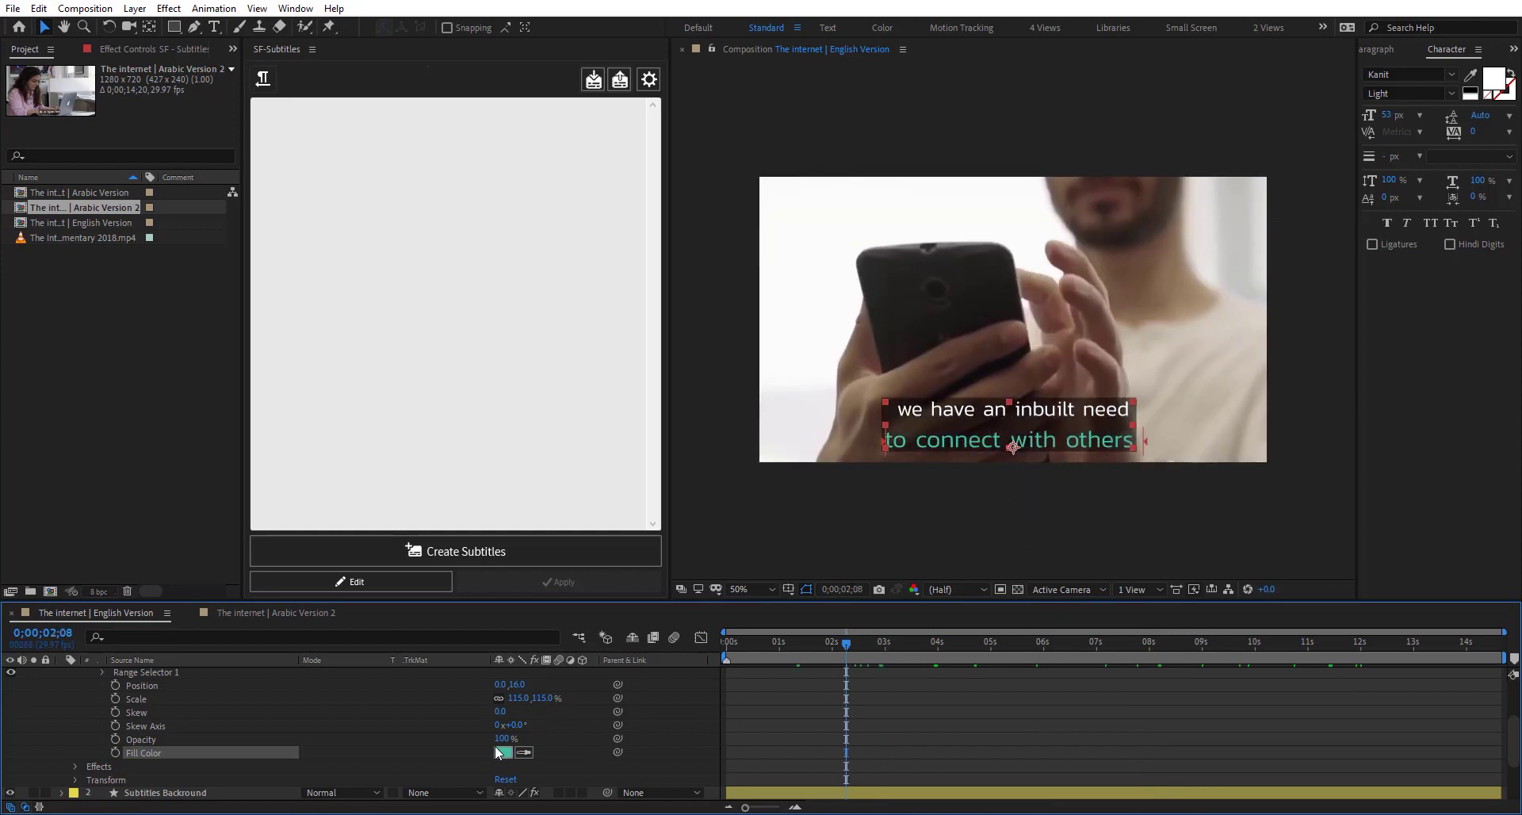
Step: Set the Speaker 2 animator's position to 0,0 and its scale to 100%
drag(500, 739, 528, 683)
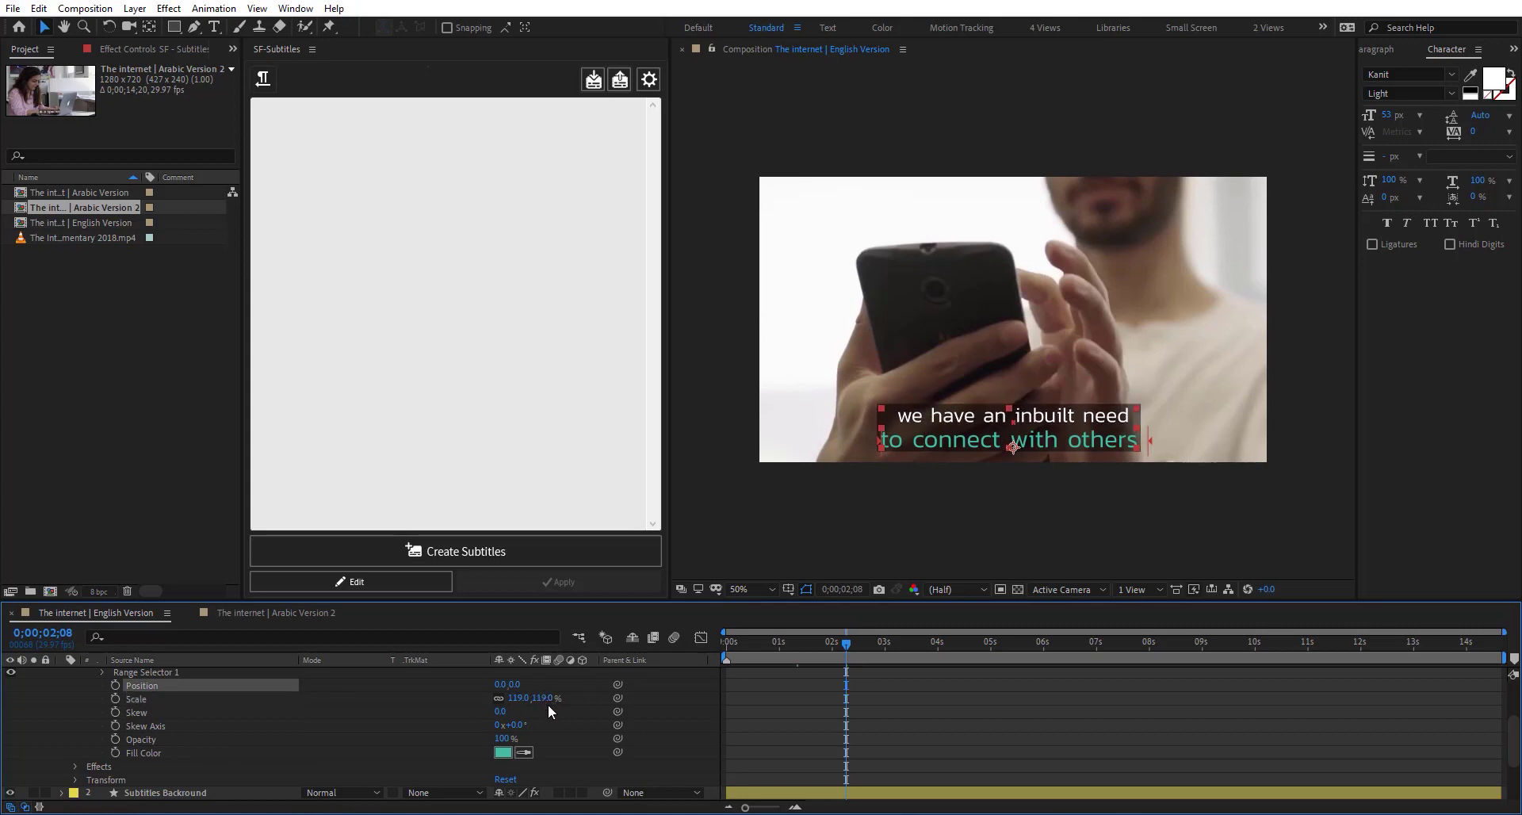
click(542, 698)
text(100)
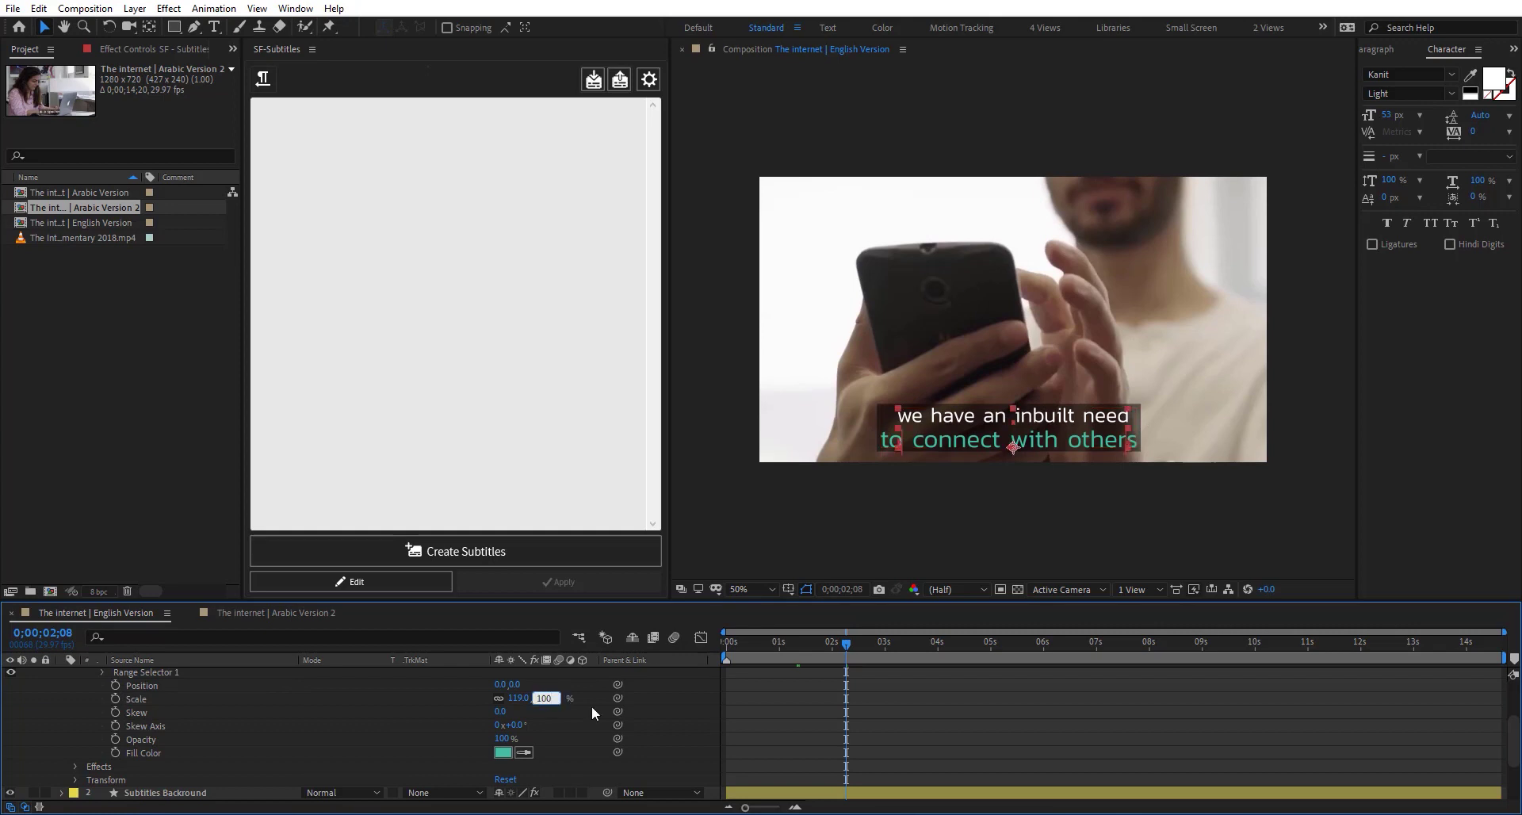
key(Return)
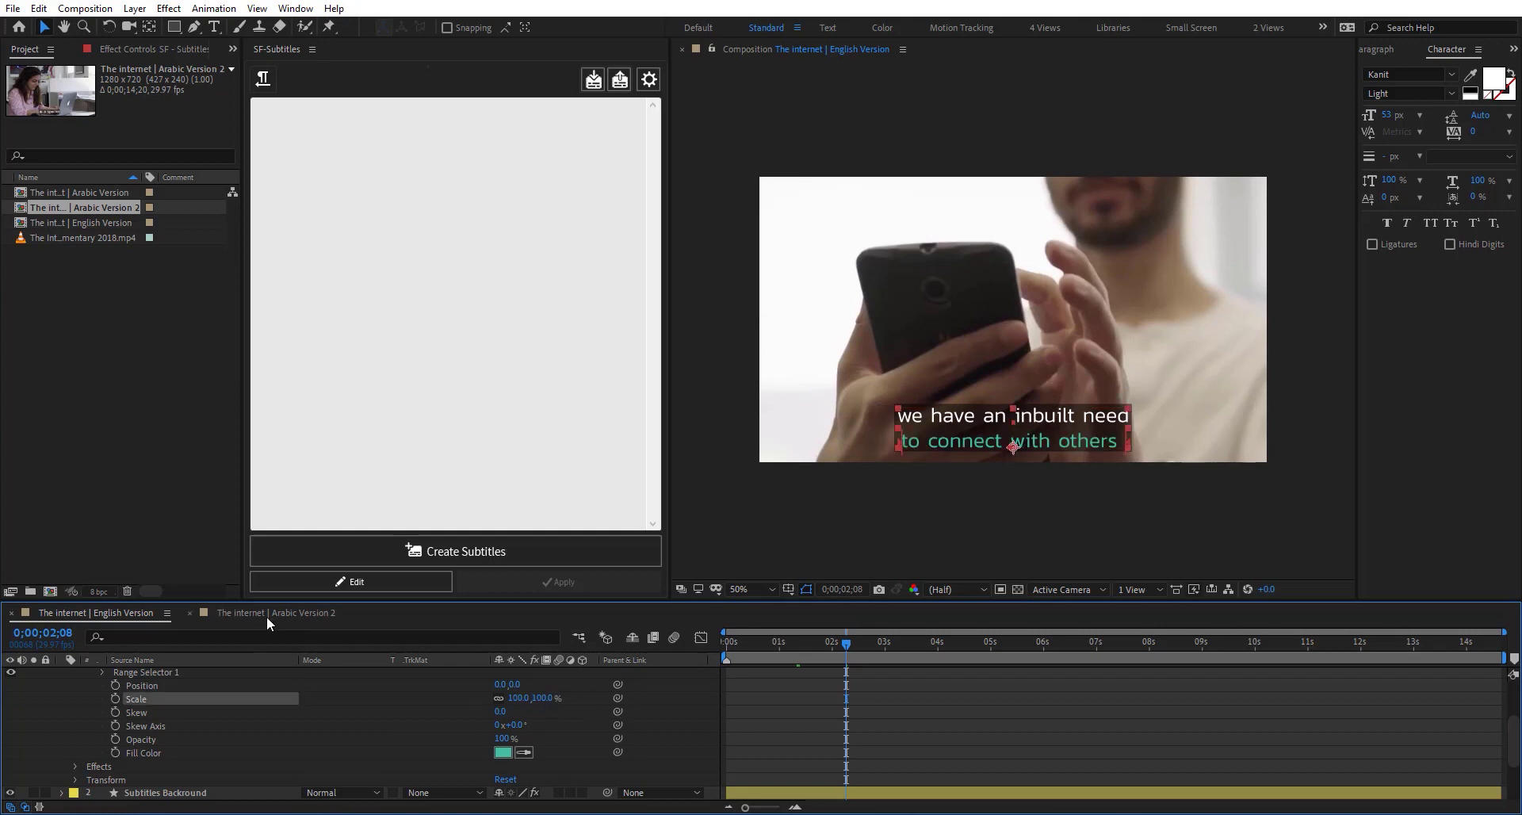
Step: Switch to the Arabic Version 2 composition
click(273, 613)
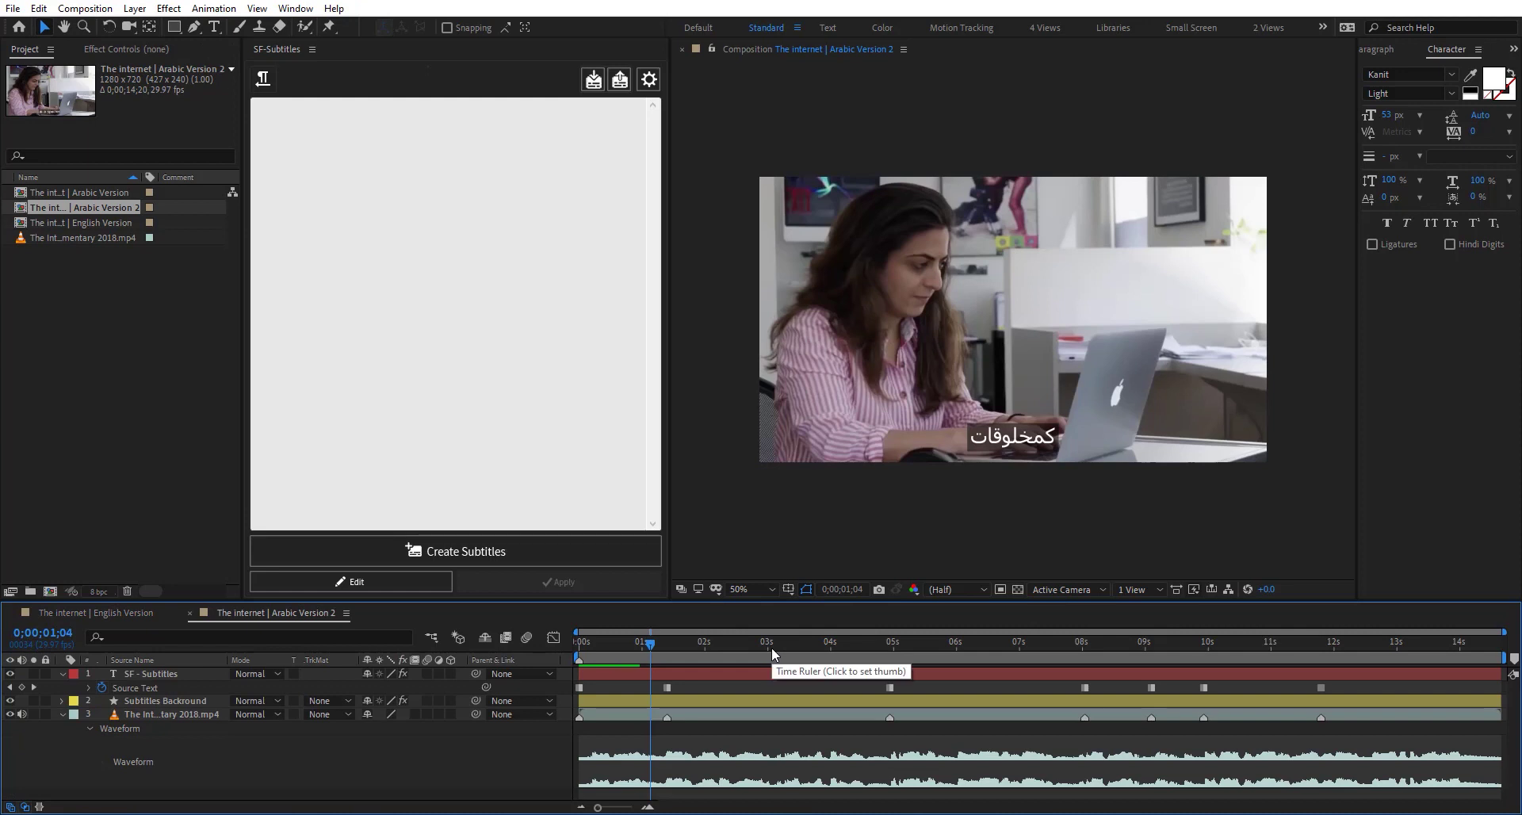